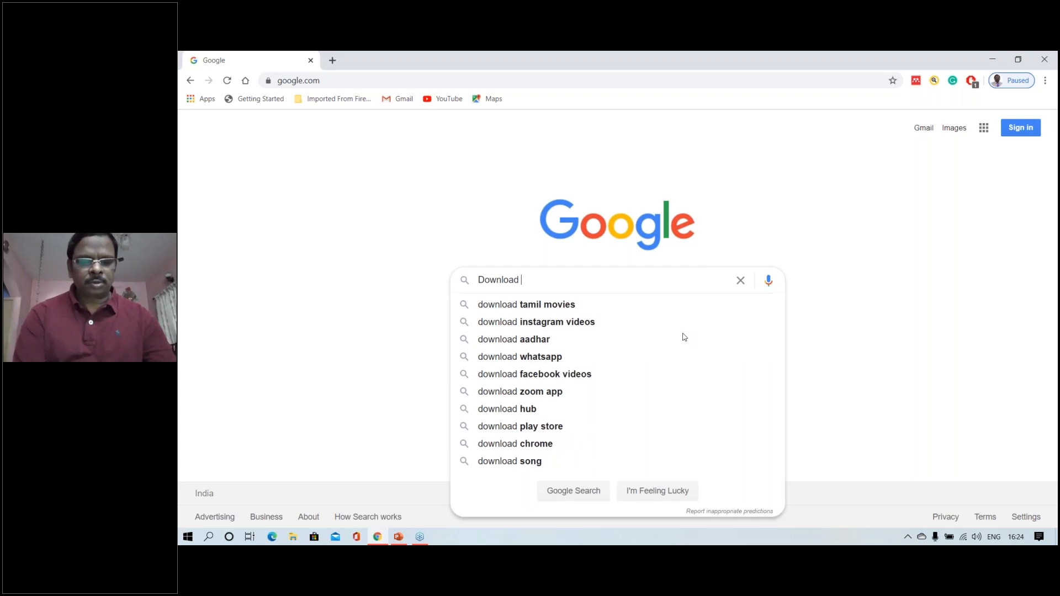
Search Google for "download mendeley reference manager for free"
{"action": "type", "text": "ele"}
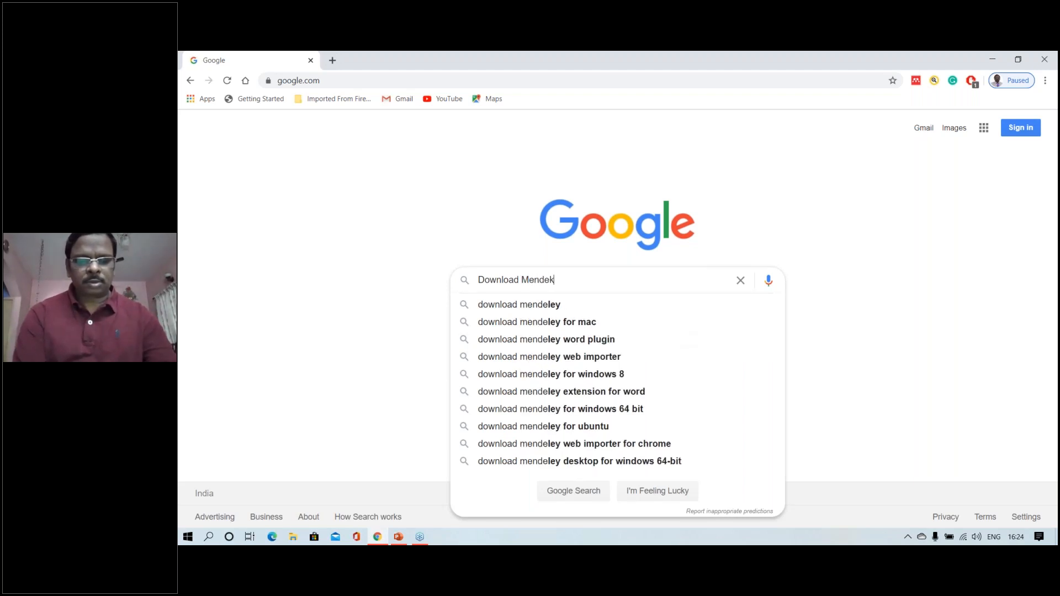
{"action": "type", "text": "y"}
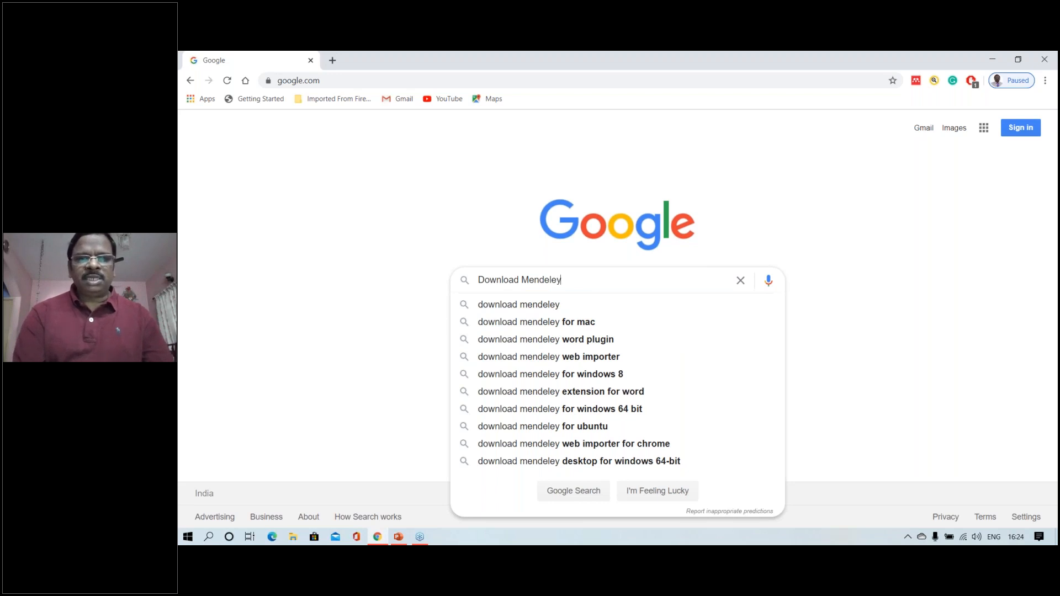
{"action": "type", "text": " reference"}
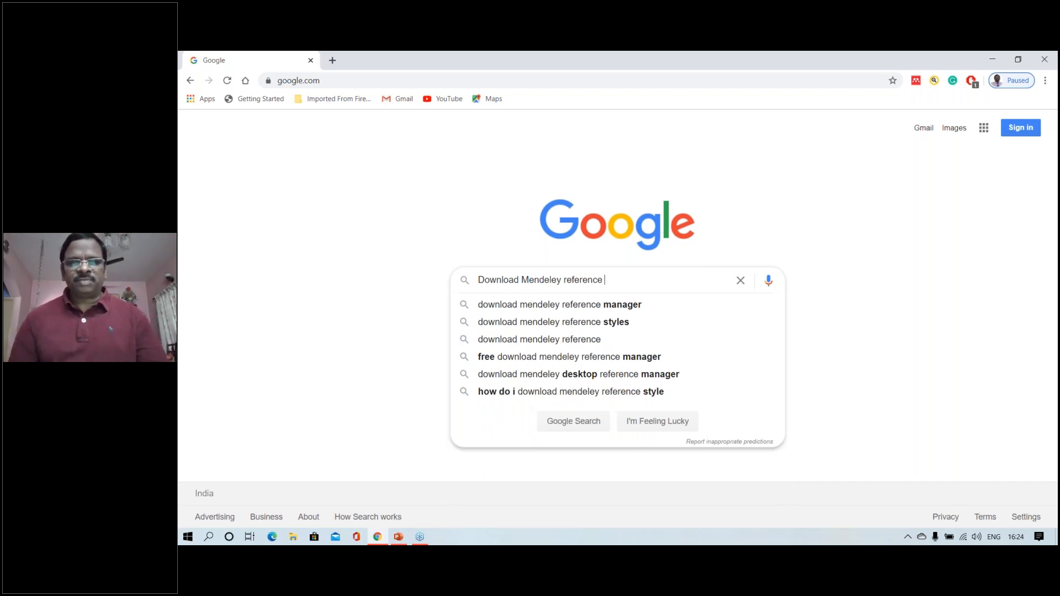
{"action": "type", "text": " mana"}
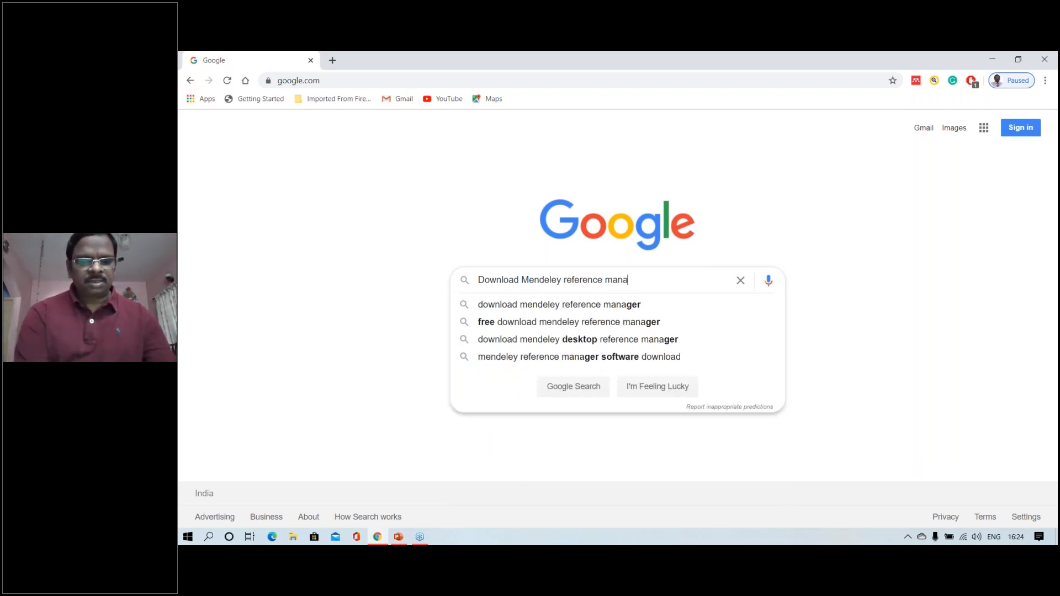
{"action": "type", "text": "ger for"}
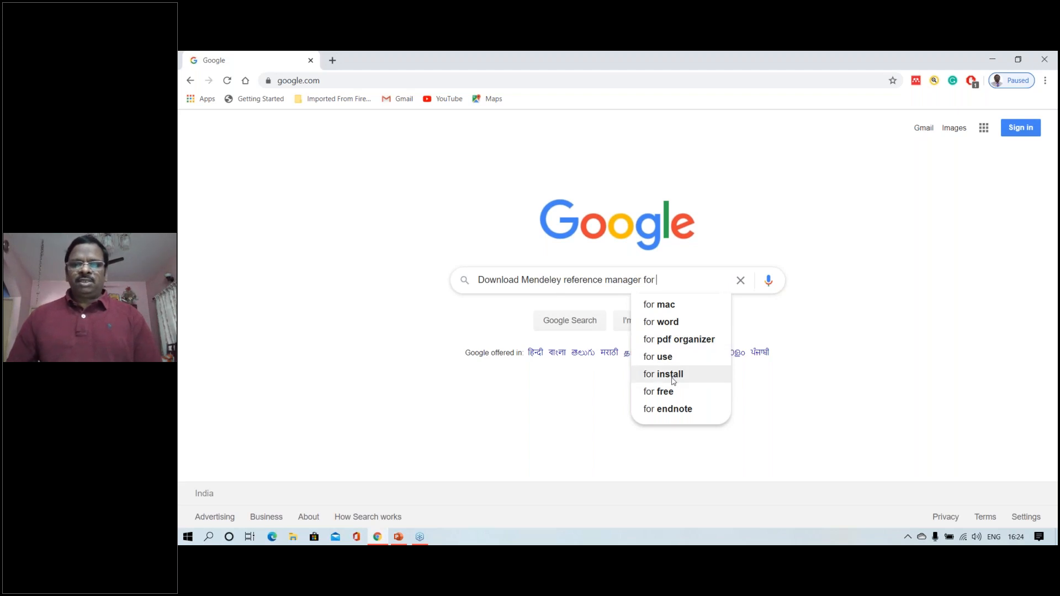
{"action": "left_click", "coordinate": [668, 394]}
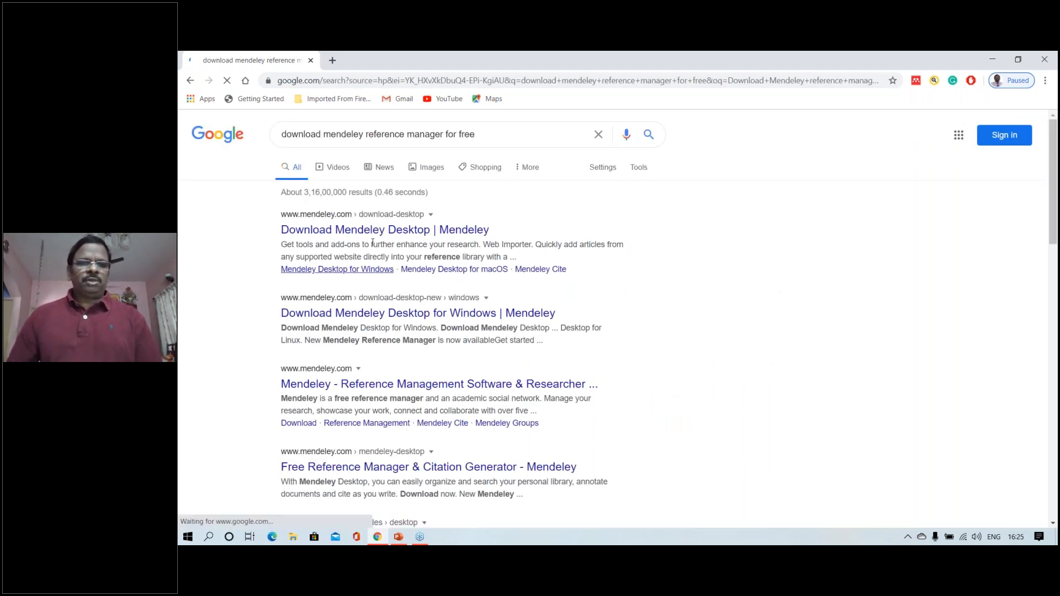
Open the Download Mendeley Desktop search result and look through the page's desktop, add-on and mobile app downloads
{"action": "left_click", "coordinate": [379, 232]}
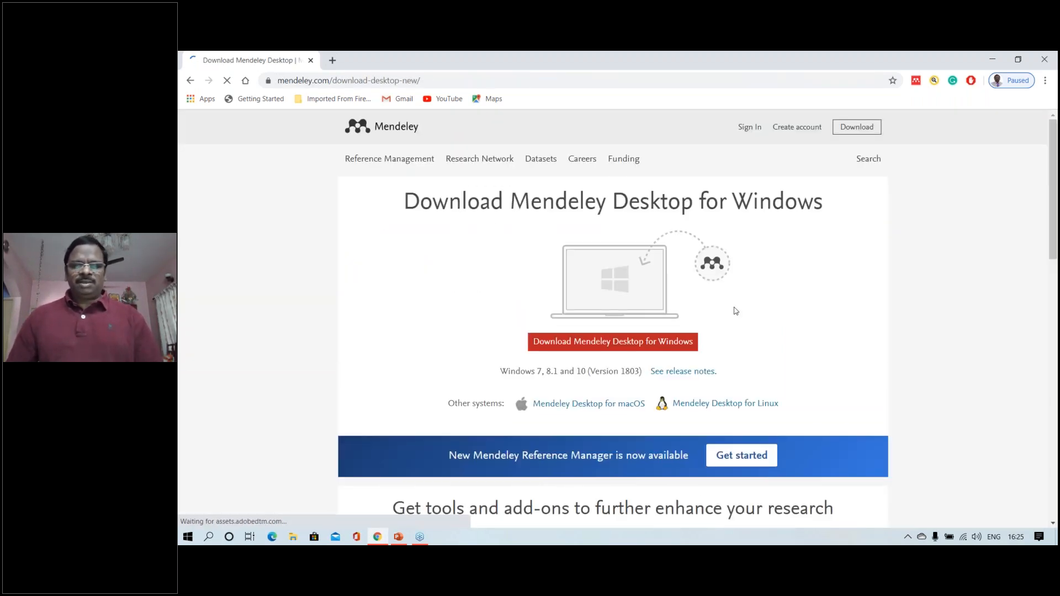
{"action": "scroll", "coordinate": [734, 309], "scroll_direction": "down", "scroll_amount": 5}
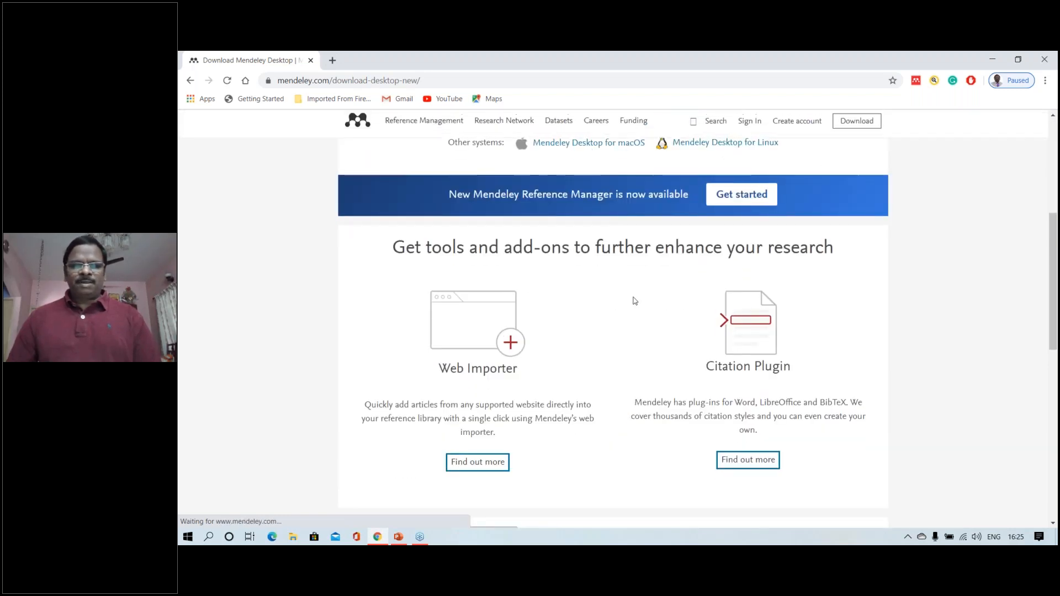
{"action": "scroll", "coordinate": [747, 337], "scroll_direction": "down", "scroll_amount": 5}
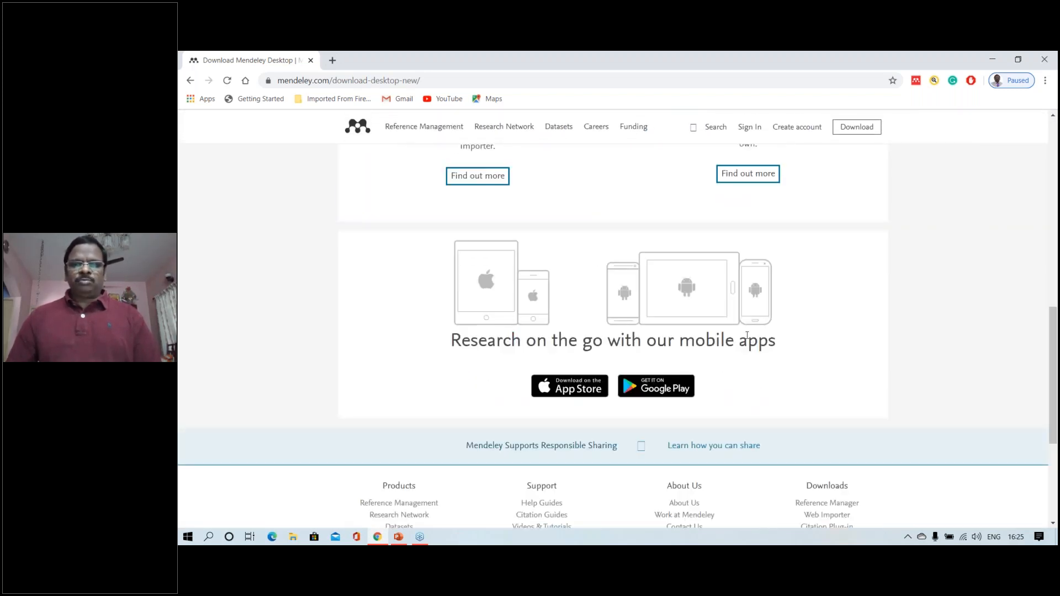
{"action": "scroll", "coordinate": [881, 402], "scroll_direction": "down", "scroll_amount": 4}
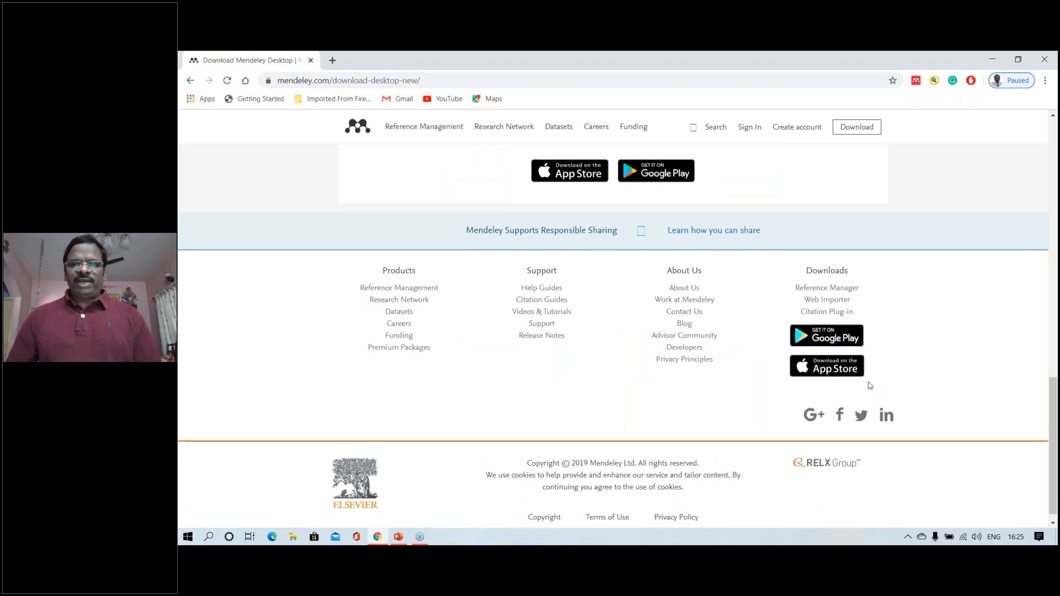
{"action": "scroll", "coordinate": [870, 385], "scroll_direction": "up", "scroll_amount": 7}
{"action": "scroll", "coordinate": [871, 385], "scroll_direction": "up", "scroll_amount": 5}
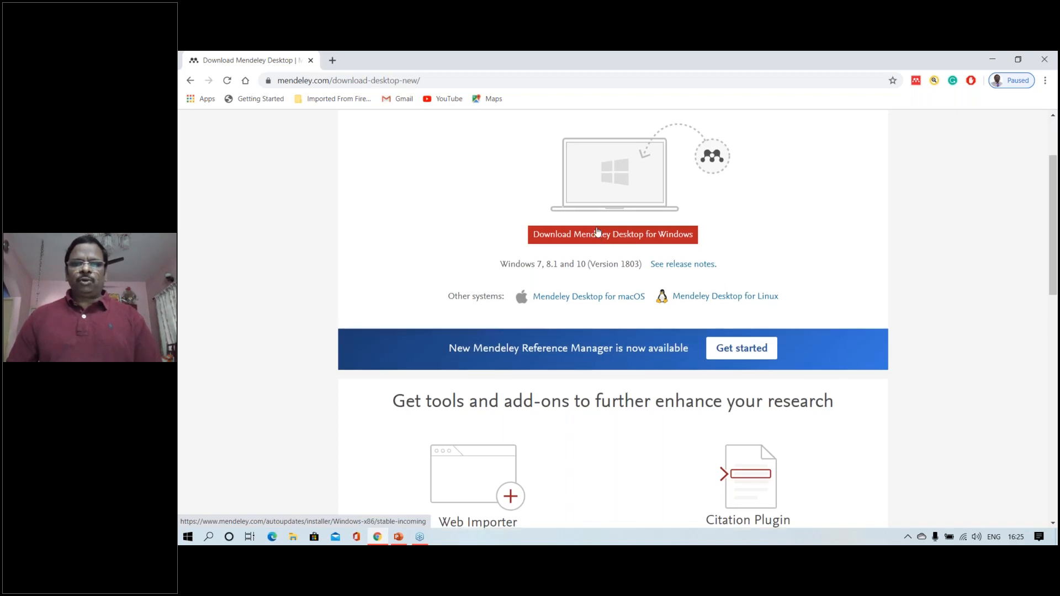
{"action": "scroll", "coordinate": [598, 231], "scroll_direction": "up", "scroll_amount": 2}
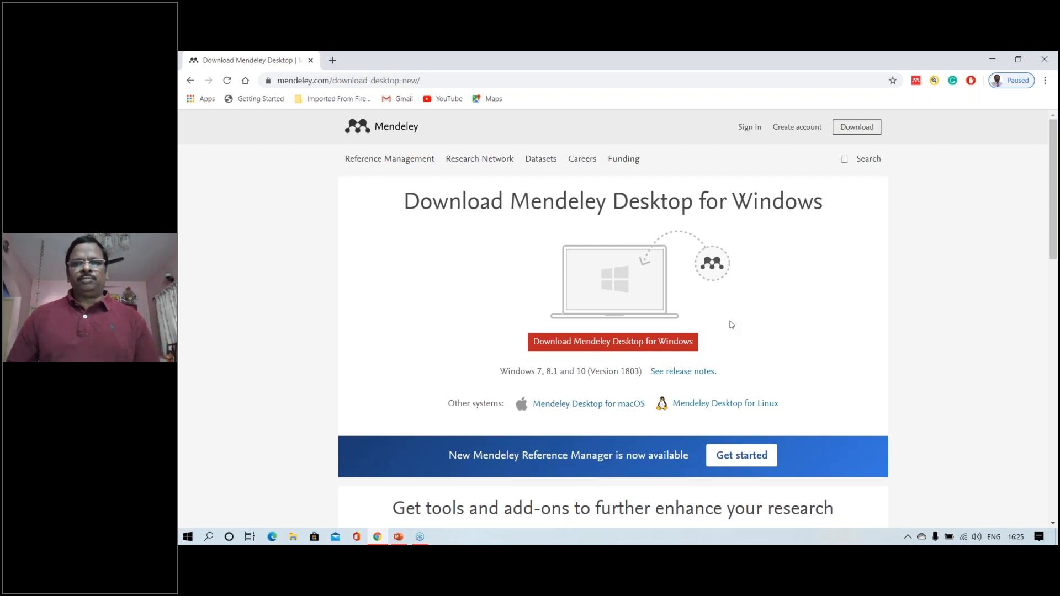
Close the browser and open the Sample Text Word document from the desktop
{"action": "left_click", "coordinate": [1046, 63]}
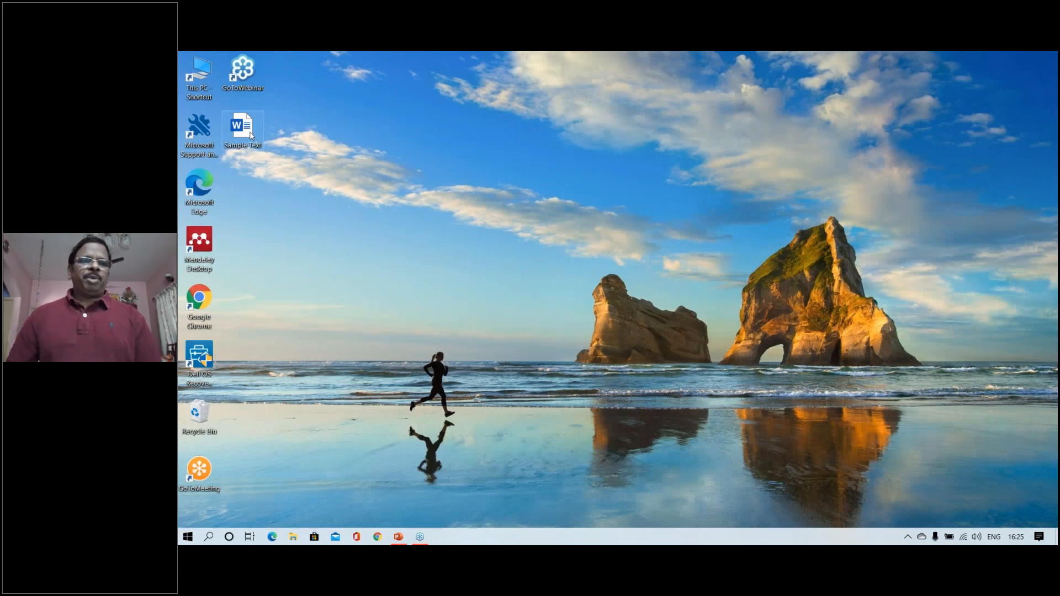
{"action": "mouse_move", "coordinate": [251, 135]}
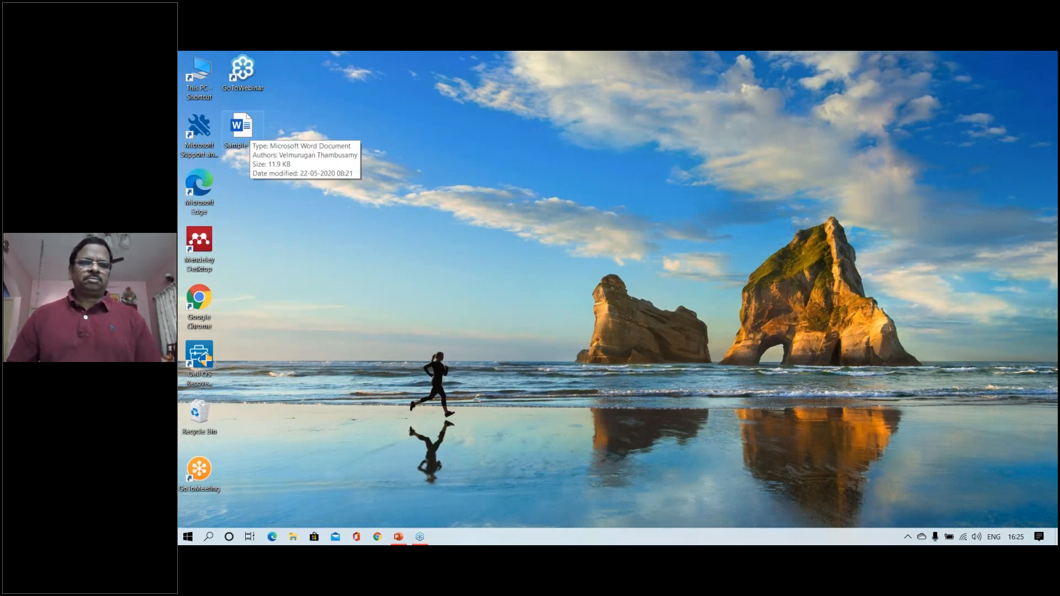
{"action": "double_click", "coordinate": [242, 129]}
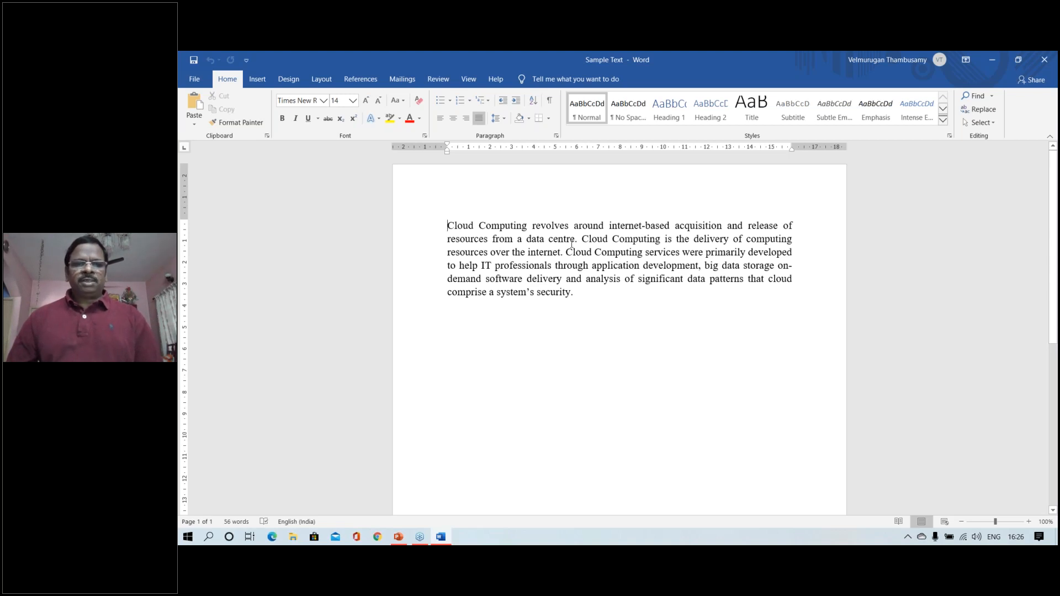
{"action": "key", "text": "Return"}
{"action": "key", "text": "Return"}
{"action": "key", "text": "Return"}
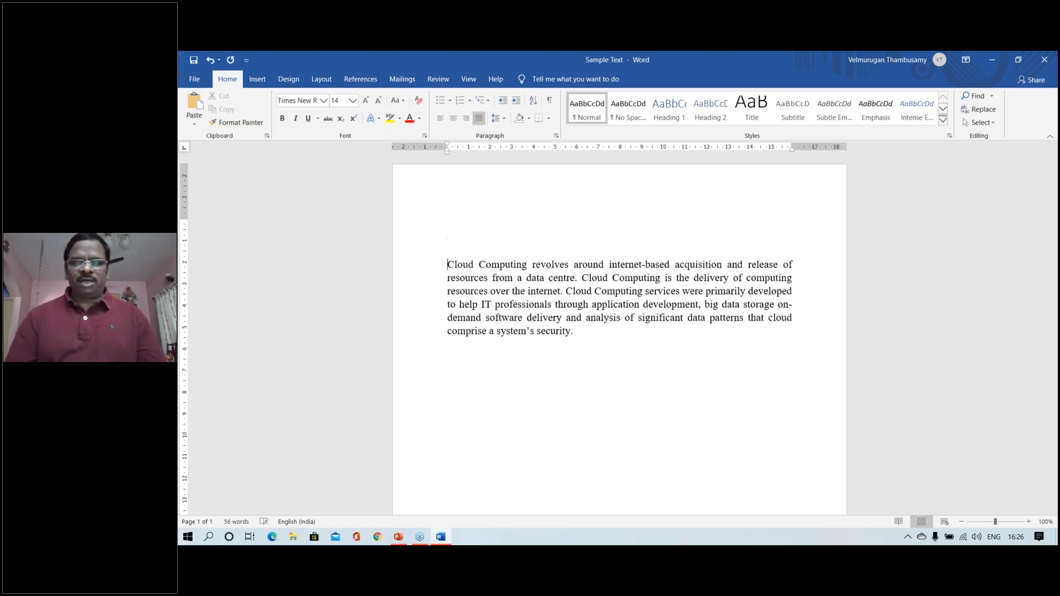
{"action": "key", "text": "BackSpace"}
{"action": "key", "text": "BackSpace"}
{"action": "key", "text": "BackSpace"}
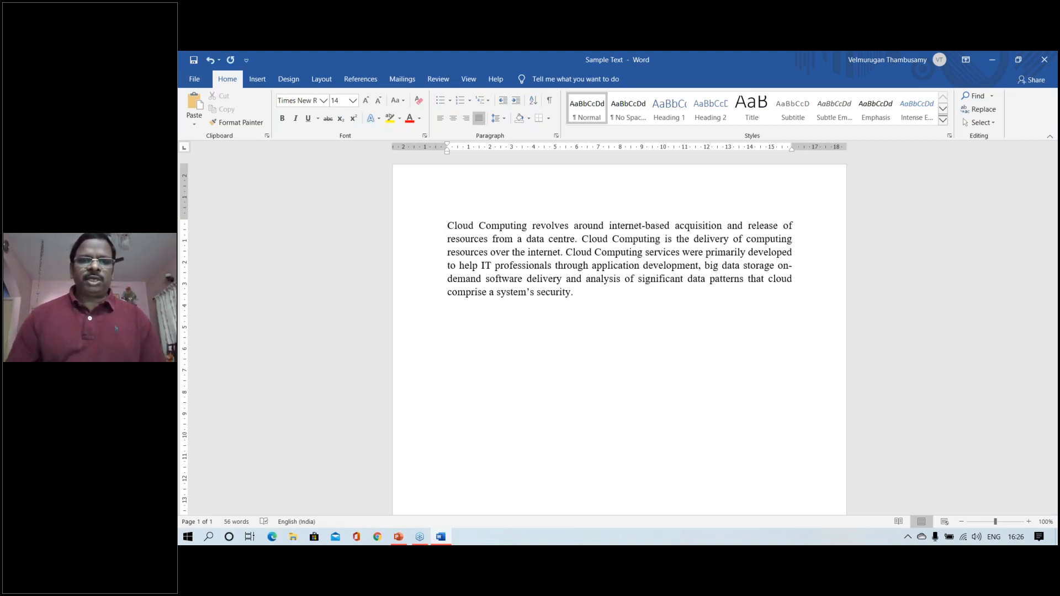
Add a space before the full stop after "data centre" as the citation position and bring up the referencing commands
{"action": "left_click_drag", "start_coordinate": [563, 240], "coordinate": [581, 282]}
{"action": "left_click", "coordinate": [585, 307]}
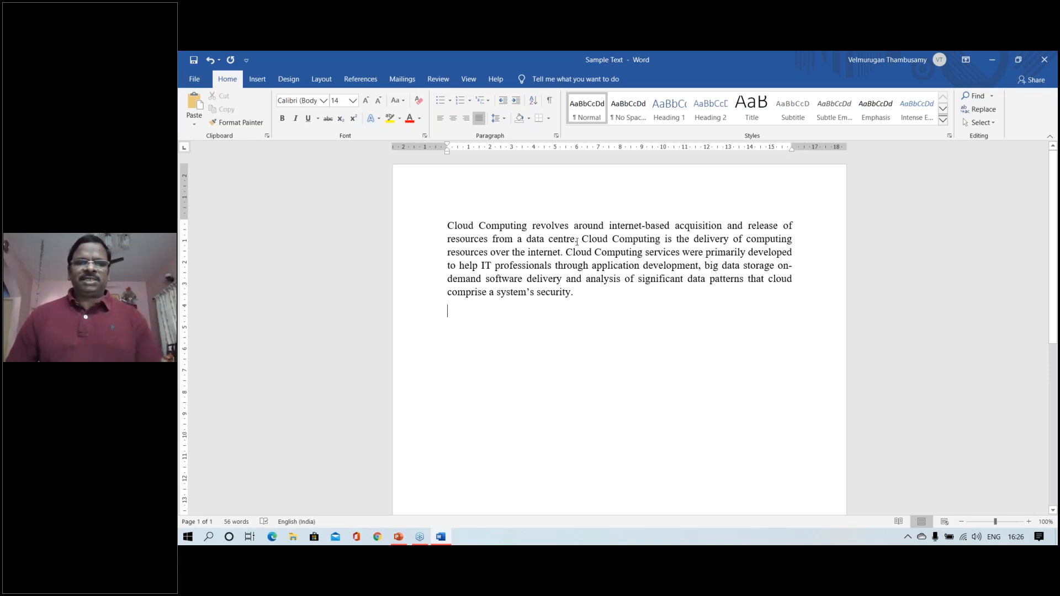
{"action": "left_click", "coordinate": [575, 239]}
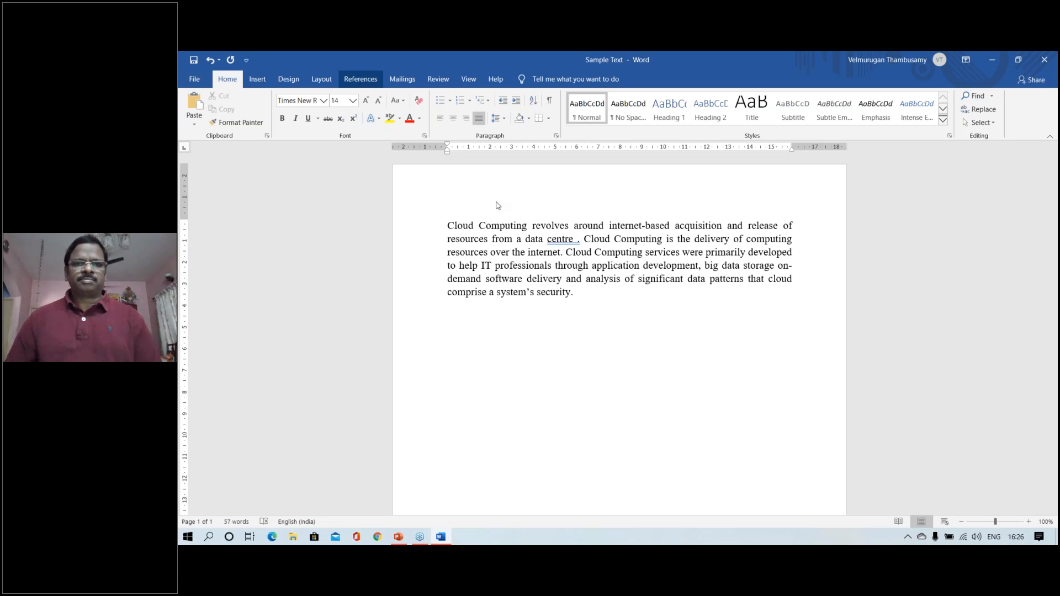
{"action": "left_click", "coordinate": [366, 82]}
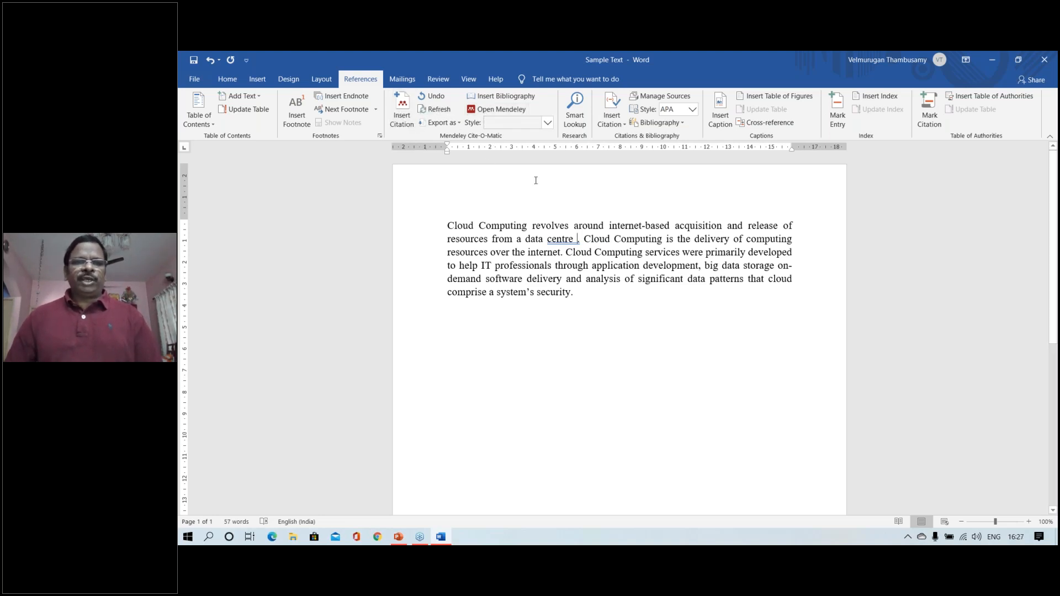
Minimize the Word document, launch Mendeley Desktop from the desktop and maximize its window
{"action": "left_click", "coordinate": [992, 64]}
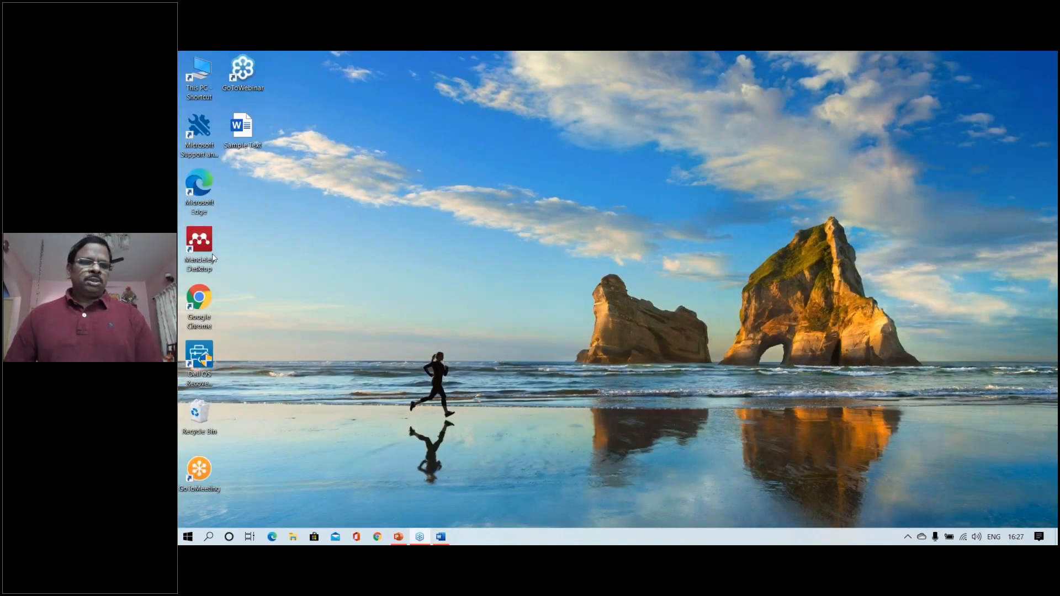
{"action": "left_click", "coordinate": [440, 538]}
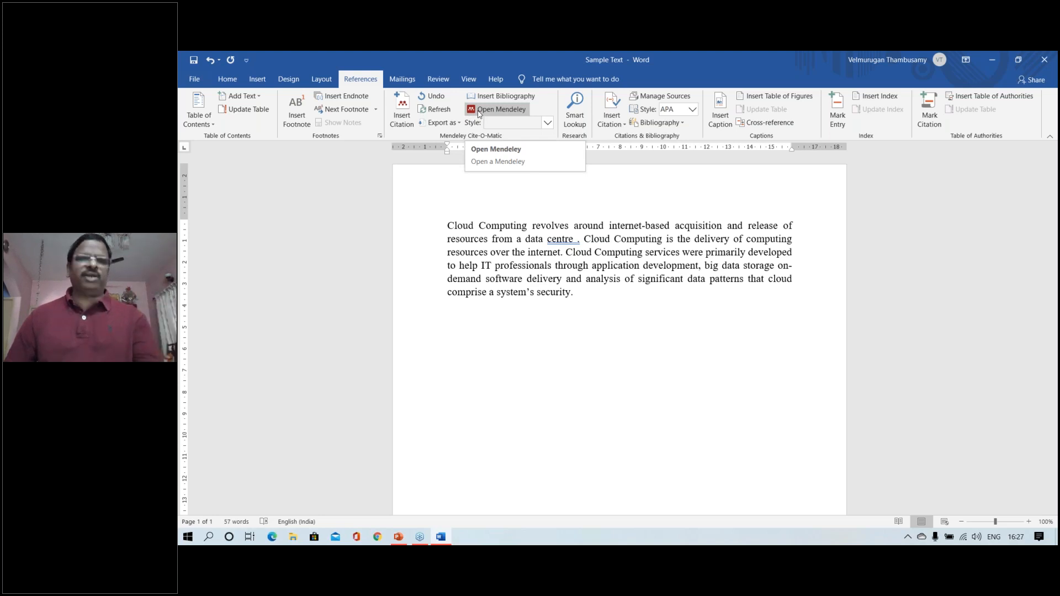
{"action": "left_click", "coordinate": [992, 61]}
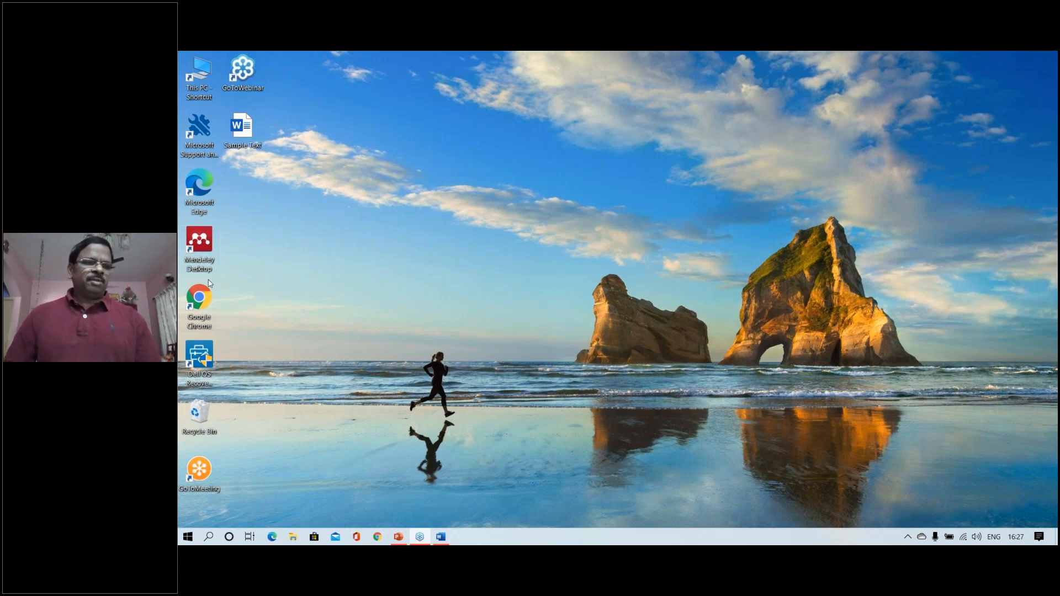
{"action": "double_click", "coordinate": [205, 252]}
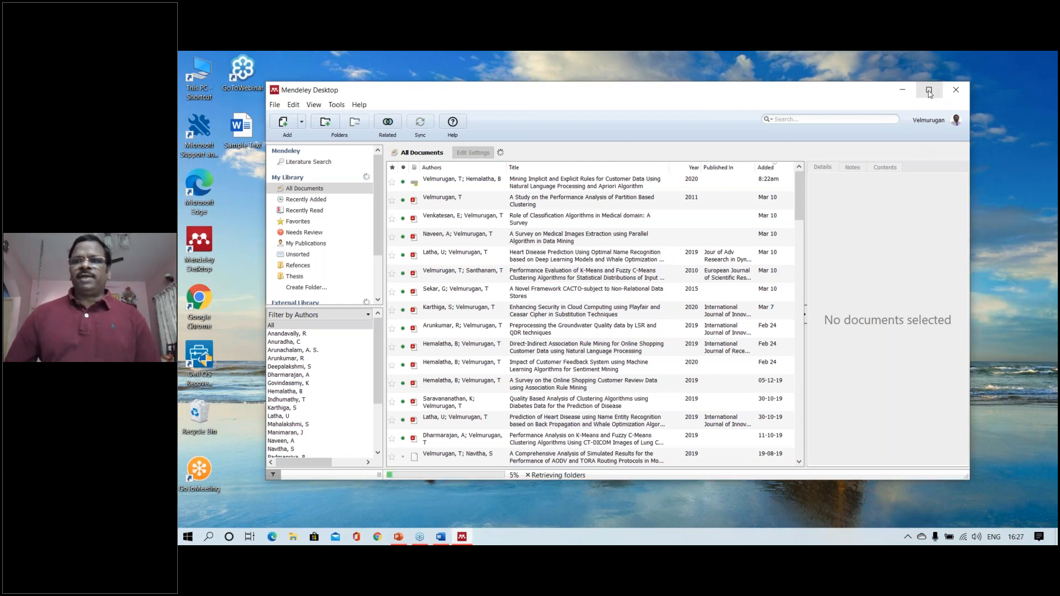
{"action": "left_click", "coordinate": [929, 91]}
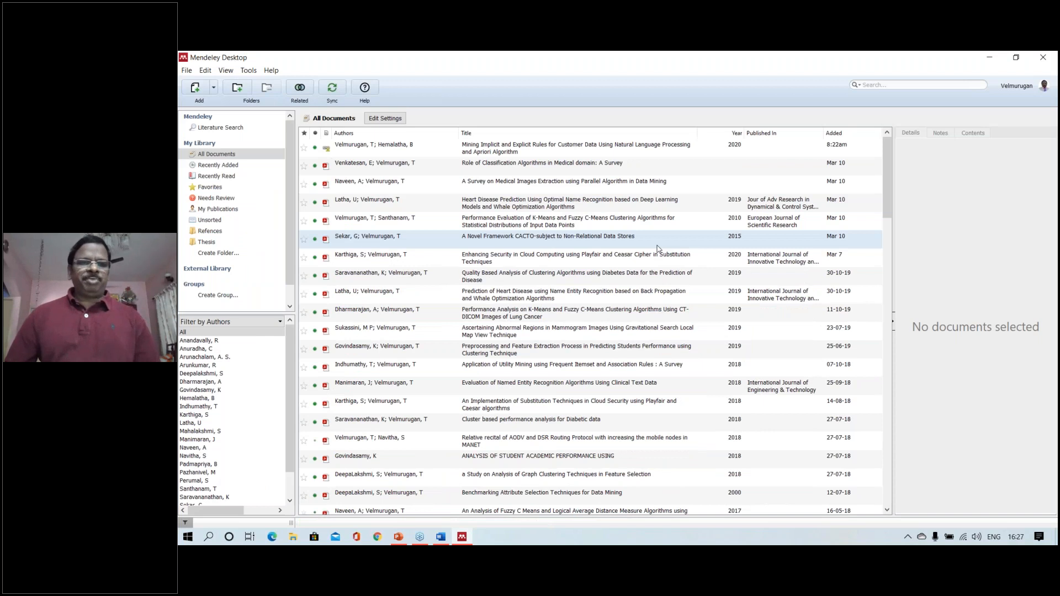
Look through the full document library and view the details of "A Study on the Performance Analysis of Partition Based Clustering"
{"action": "scroll", "coordinate": [658, 249], "scroll_direction": "down", "scroll_amount": 15}
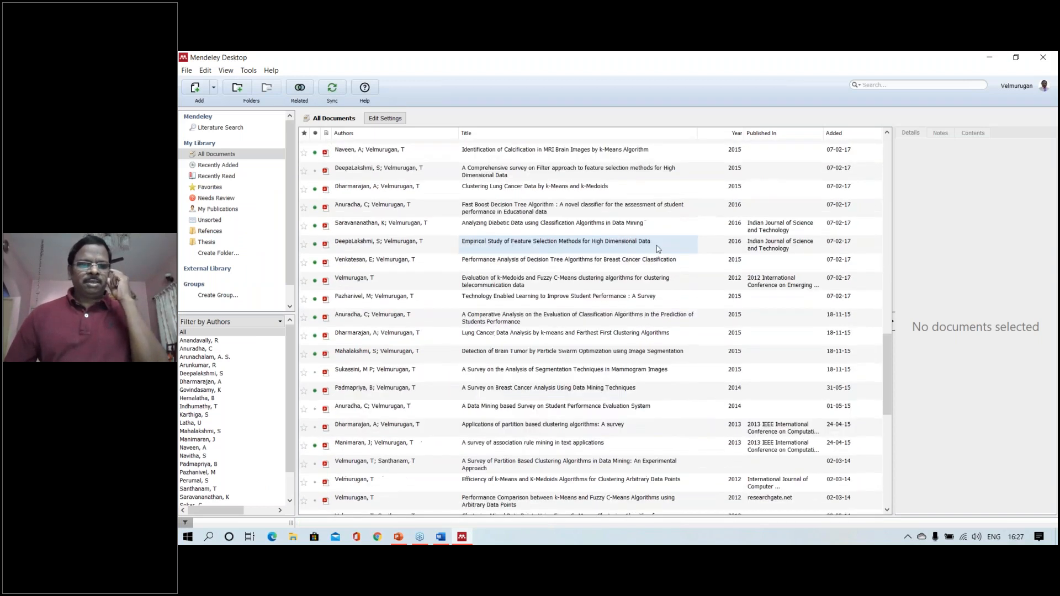
{"action": "scroll", "coordinate": [657, 248], "scroll_direction": "down", "scroll_amount": 8}
{"action": "left_click", "coordinate": [606, 268]}
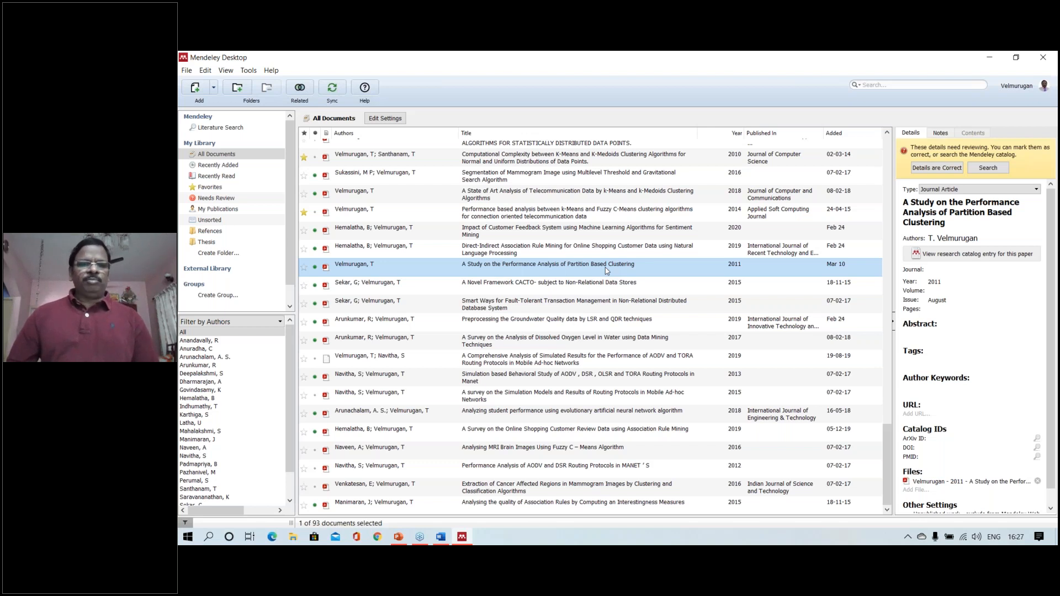
{"action": "scroll", "coordinate": [605, 267], "scroll_direction": "up", "scroll_amount": 10}
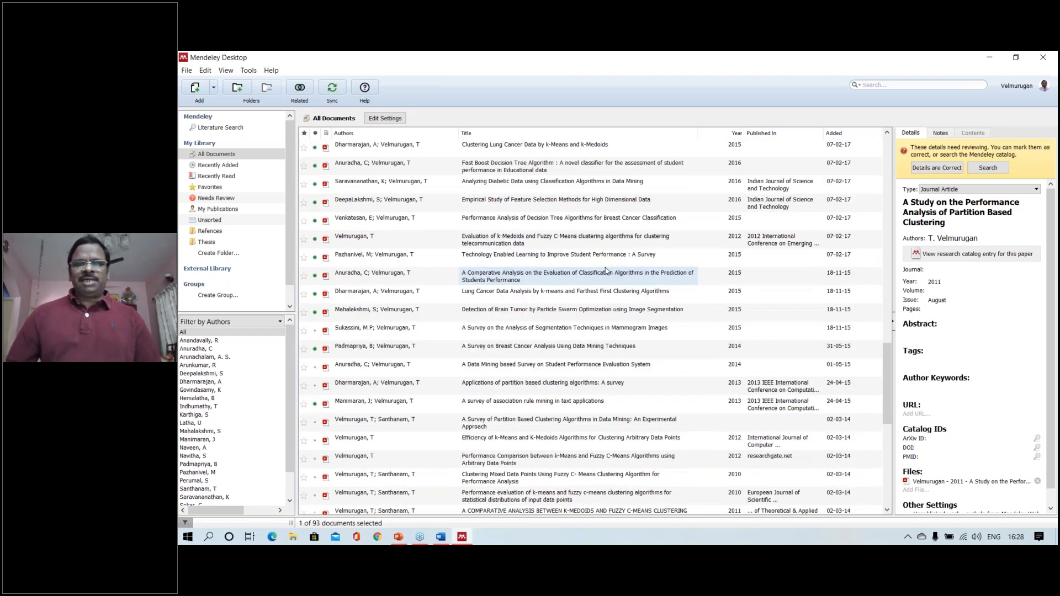
{"action": "scroll", "coordinate": [607, 270], "scroll_direction": "up", "scroll_amount": 10}
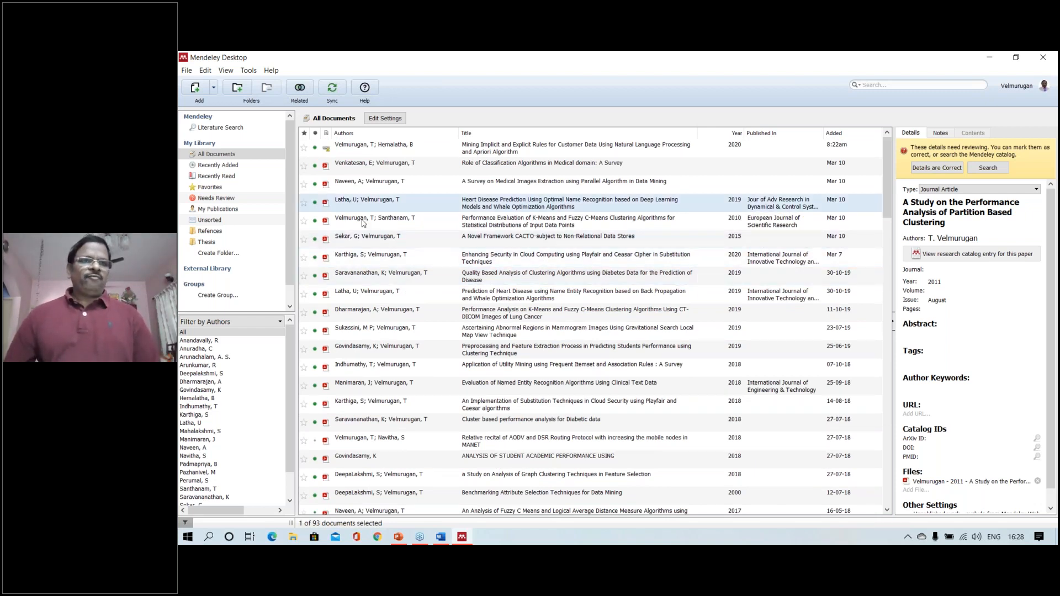
{"action": "left_click", "coordinate": [187, 71]}
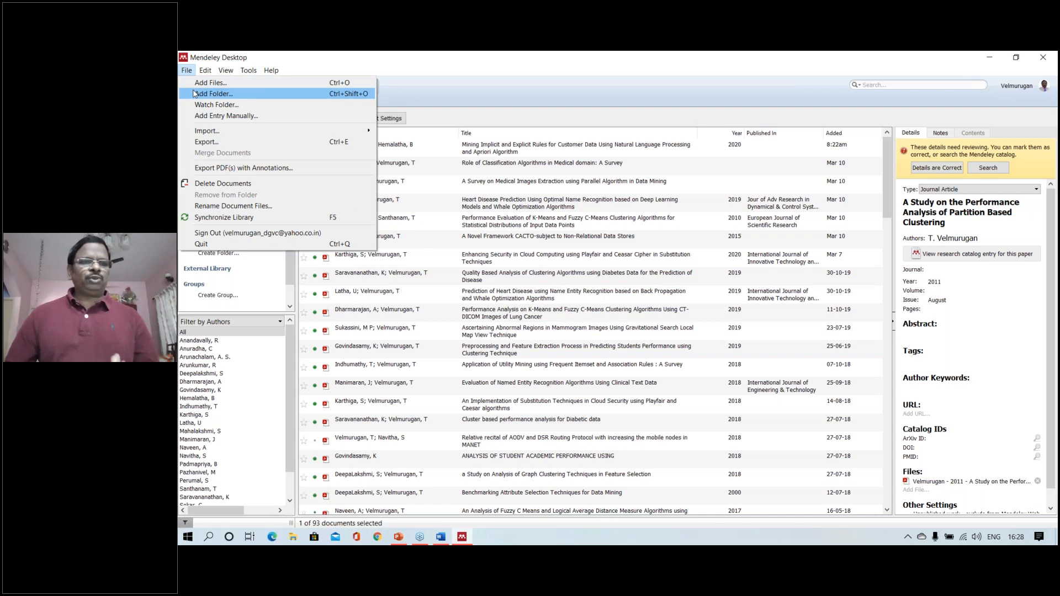
{"action": "left_click", "coordinate": [482, 222]}
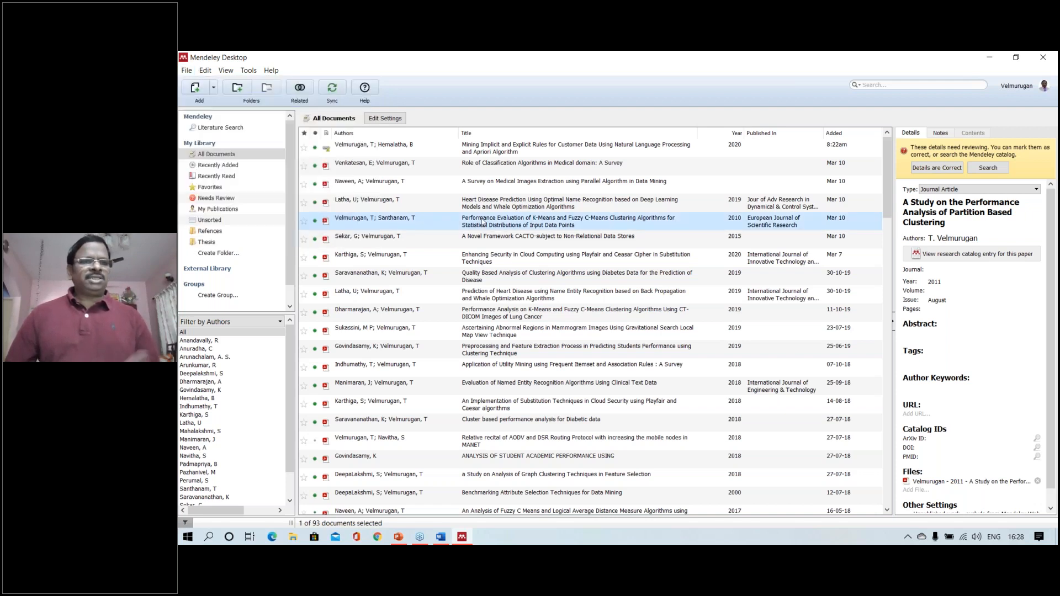
{"action": "left_click", "coordinate": [205, 70]}
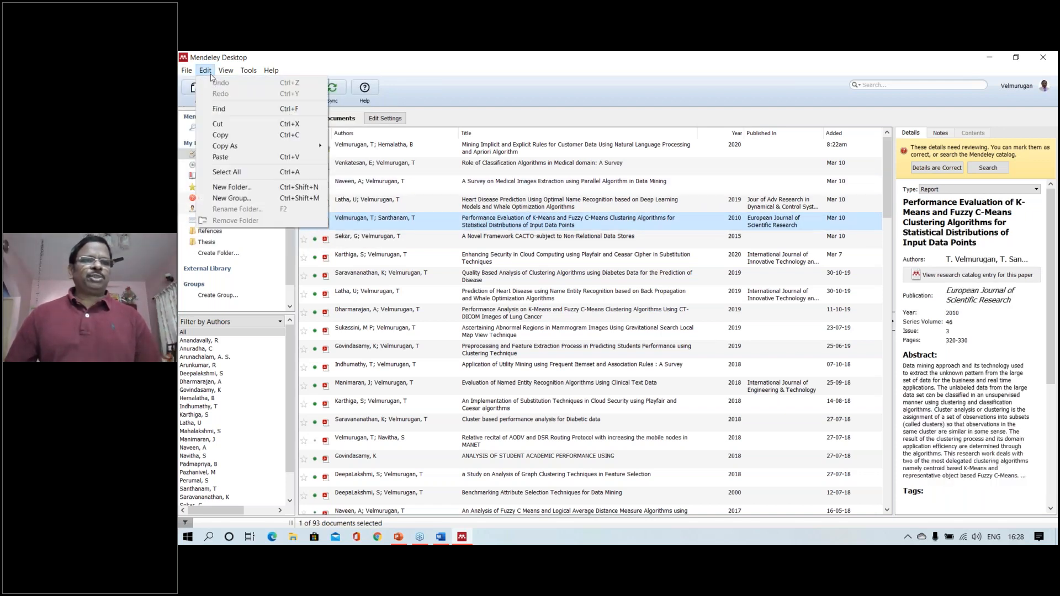
{"action": "mouse_move", "coordinate": [222, 74]}
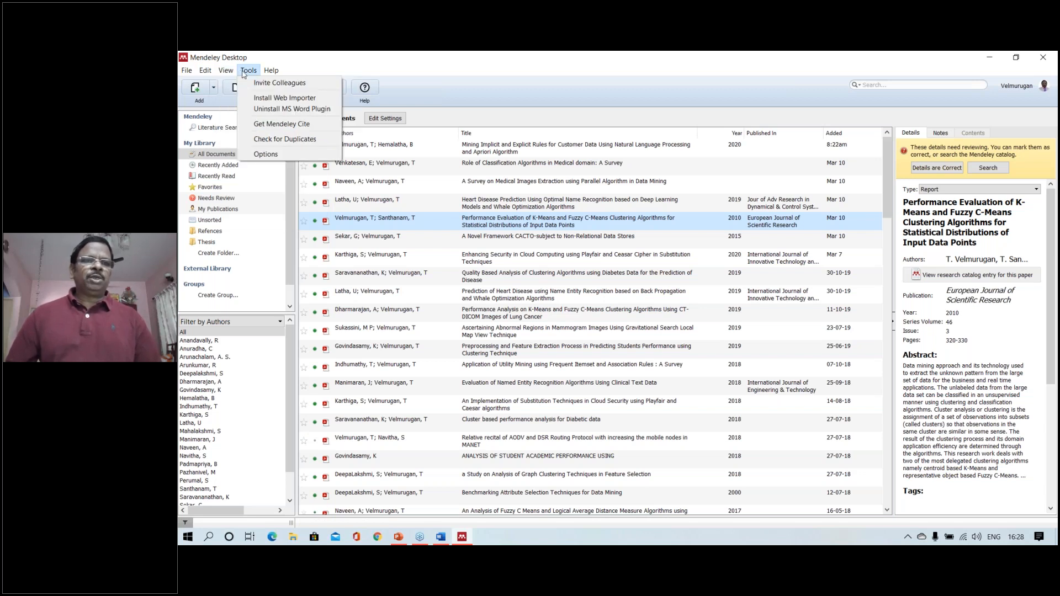
{"action": "left_click", "coordinate": [524, 289]}
{"action": "left_click", "coordinate": [524, 289]}
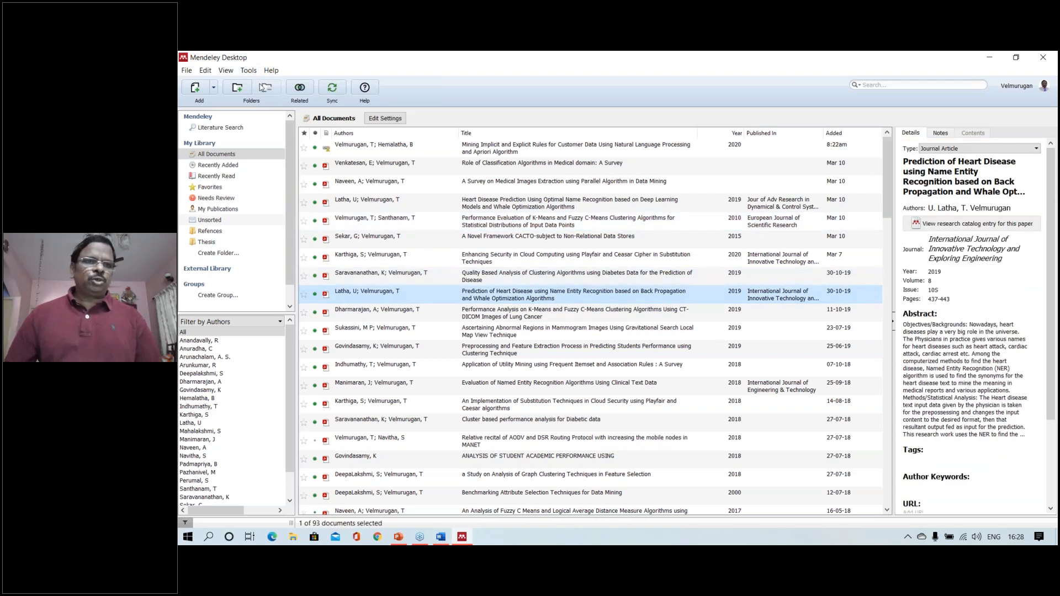
Check the Word plugin option in Mendeley Desktop and the Mendeley citation commands in the Sample Text Word document, then return to Mendeley Desktop
{"action": "left_click", "coordinate": [250, 71]}
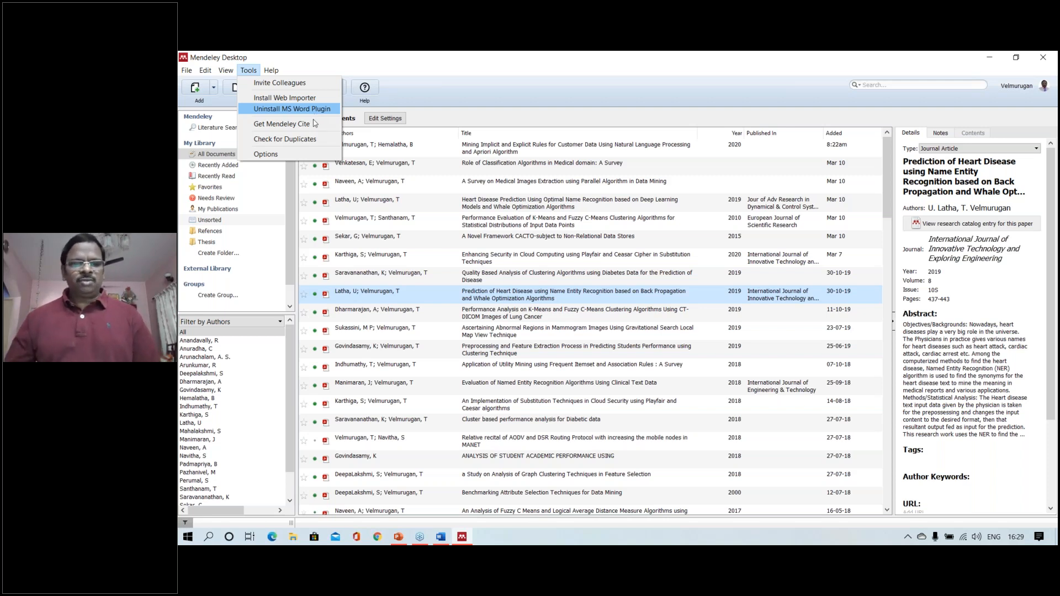
{"action": "left_click", "coordinate": [440, 537]}
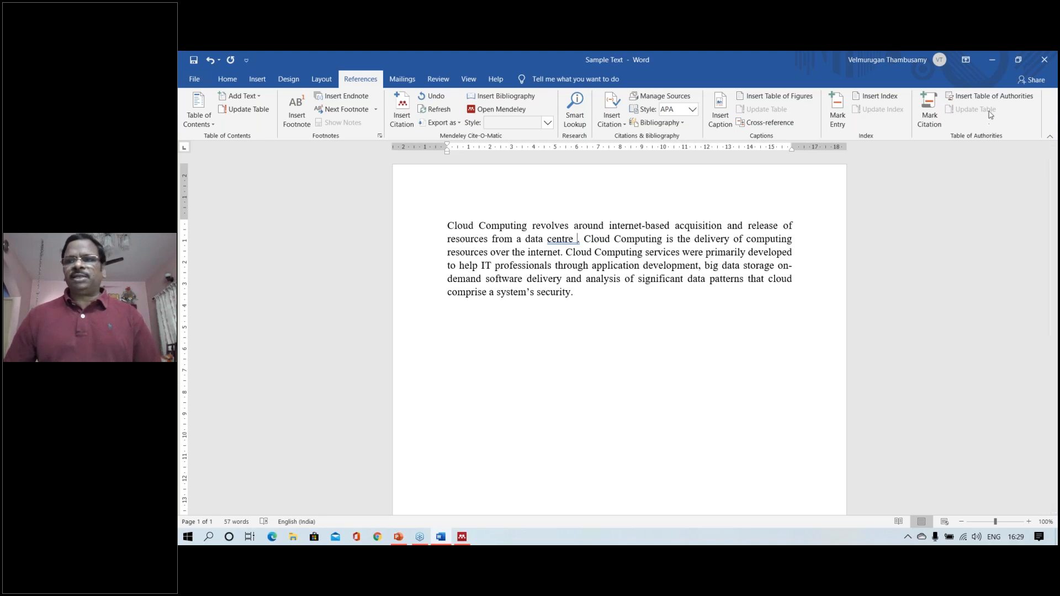
{"action": "left_click", "coordinate": [993, 62]}
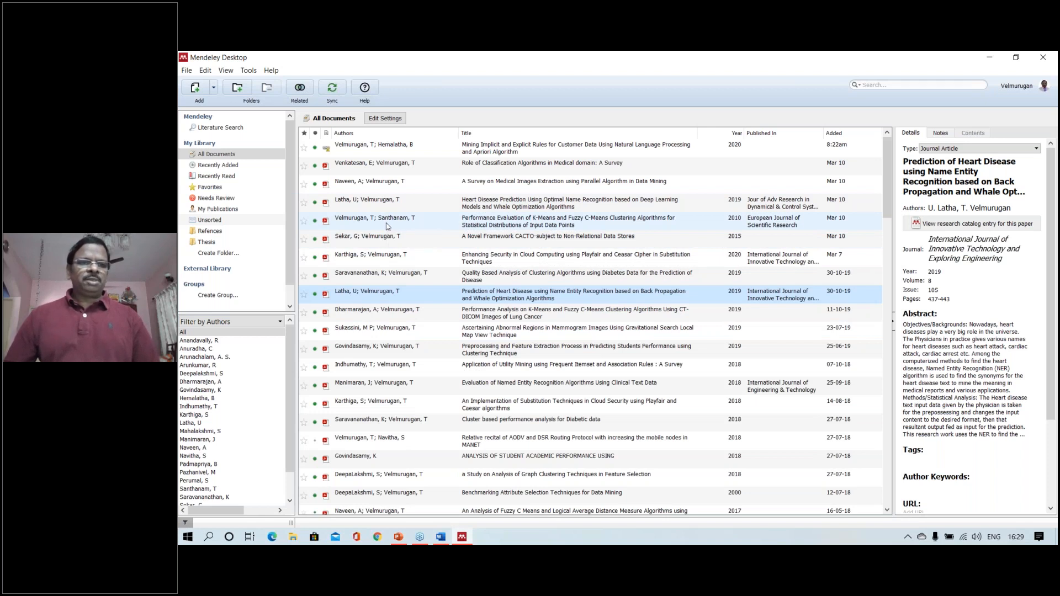
View the file selection dialog for adding files to the library and leave it without adding anything
{"action": "left_click", "coordinate": [215, 90]}
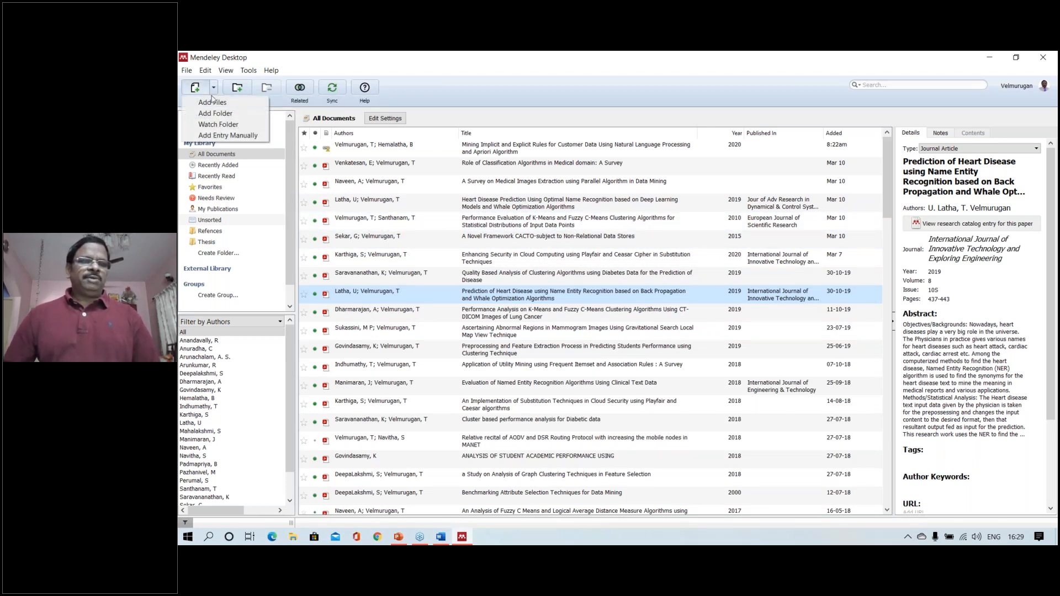
{"action": "left_click", "coordinate": [213, 103]}
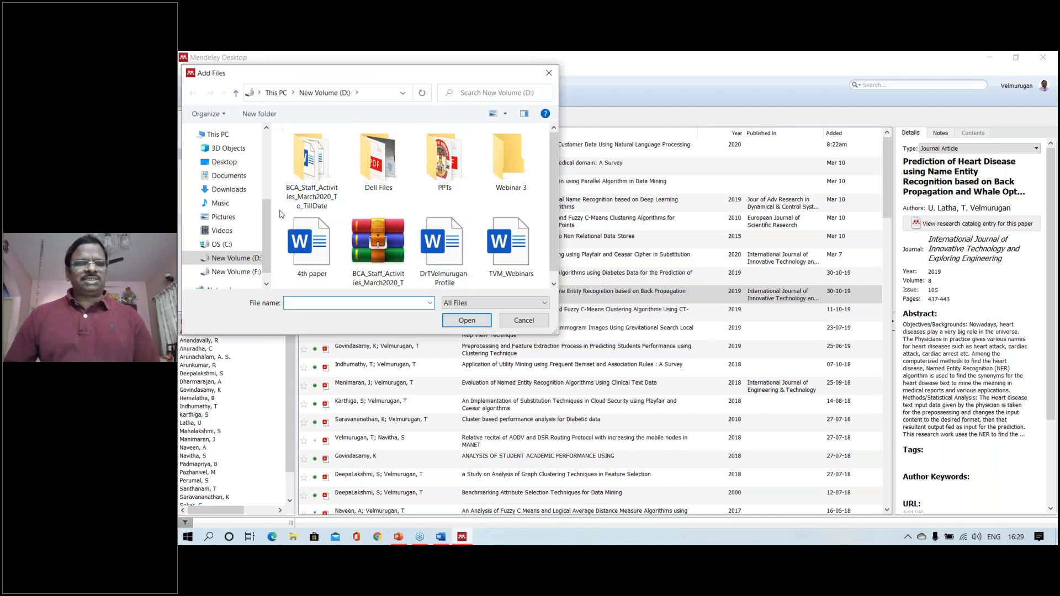
{"action": "left_click", "coordinate": [514, 325]}
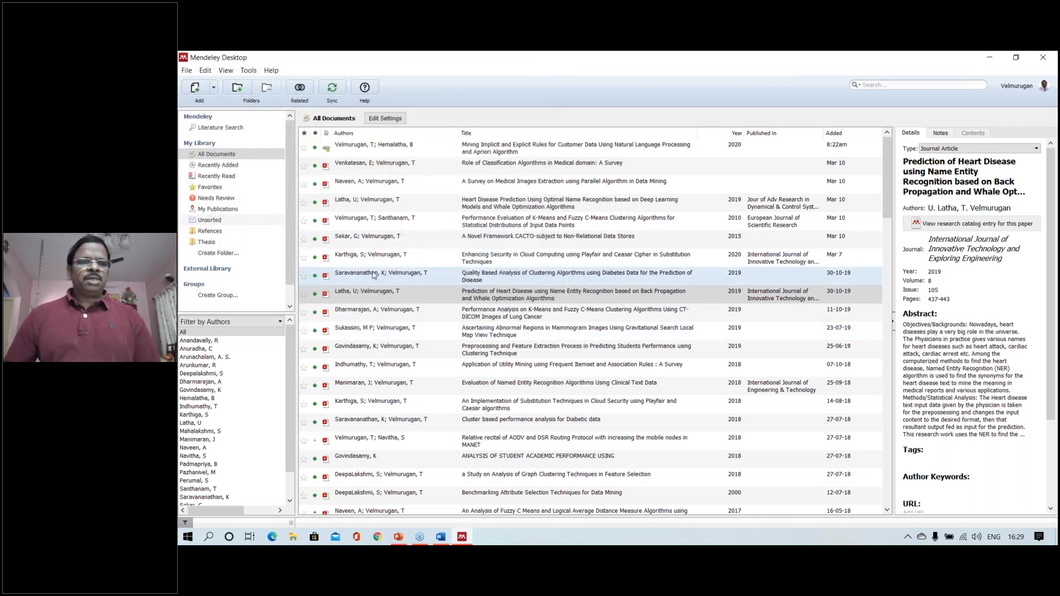
Search Mendeley's literature catalog for "Data Analysis"
{"action": "left_click", "coordinate": [238, 132]}
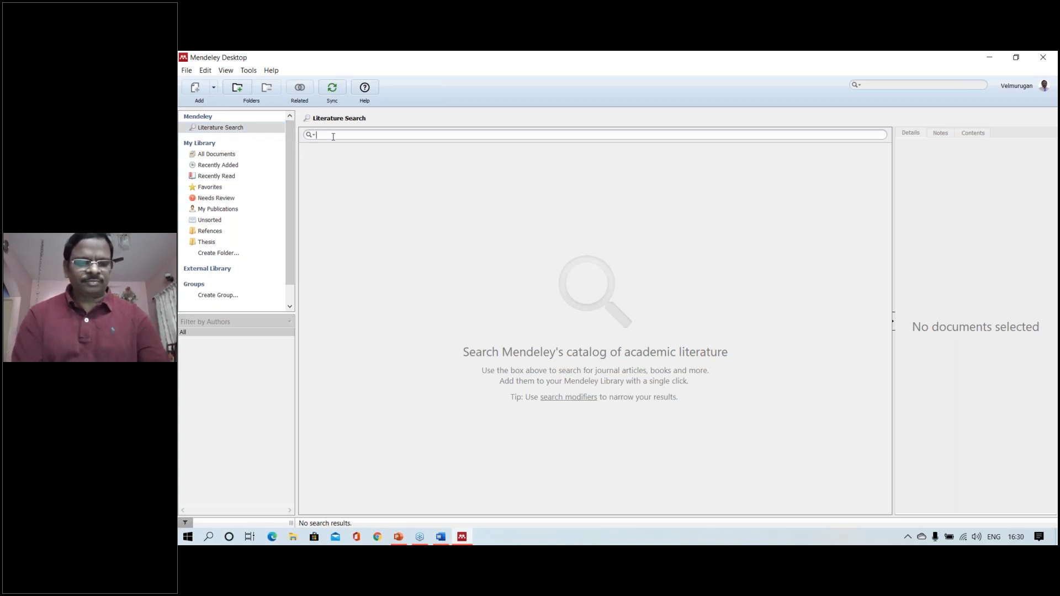
{"action": "type", "text": "Data An"}
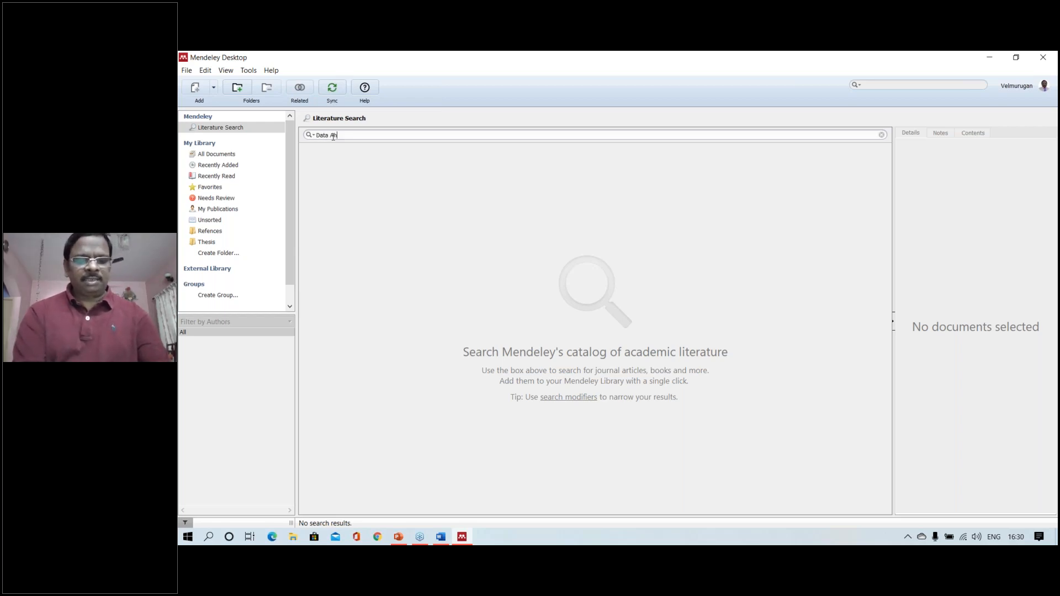
{"action": "type", "text": "alysisi"}
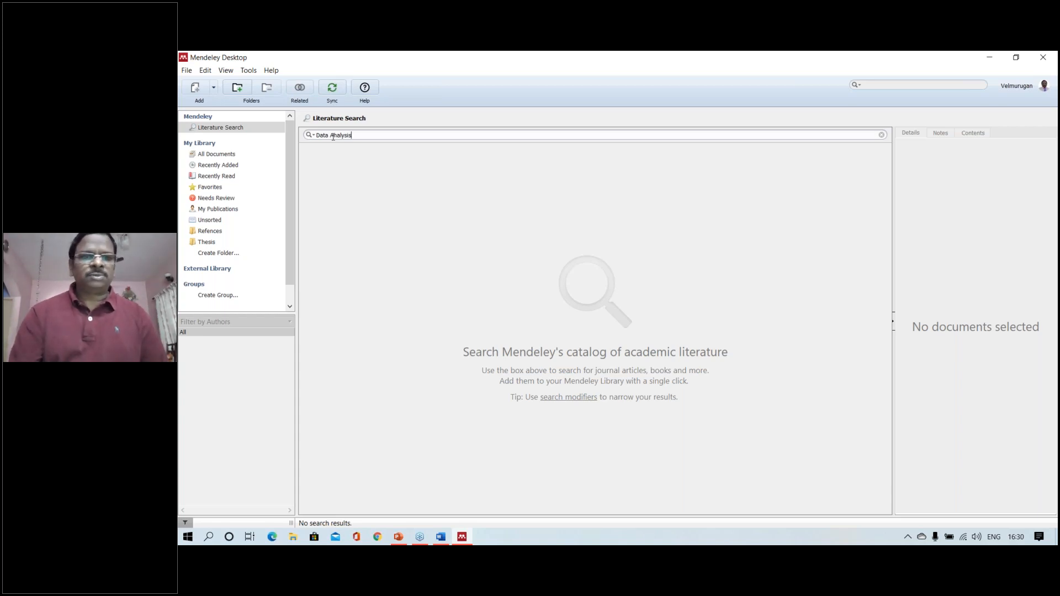
{"action": "key", "text": "Return"}
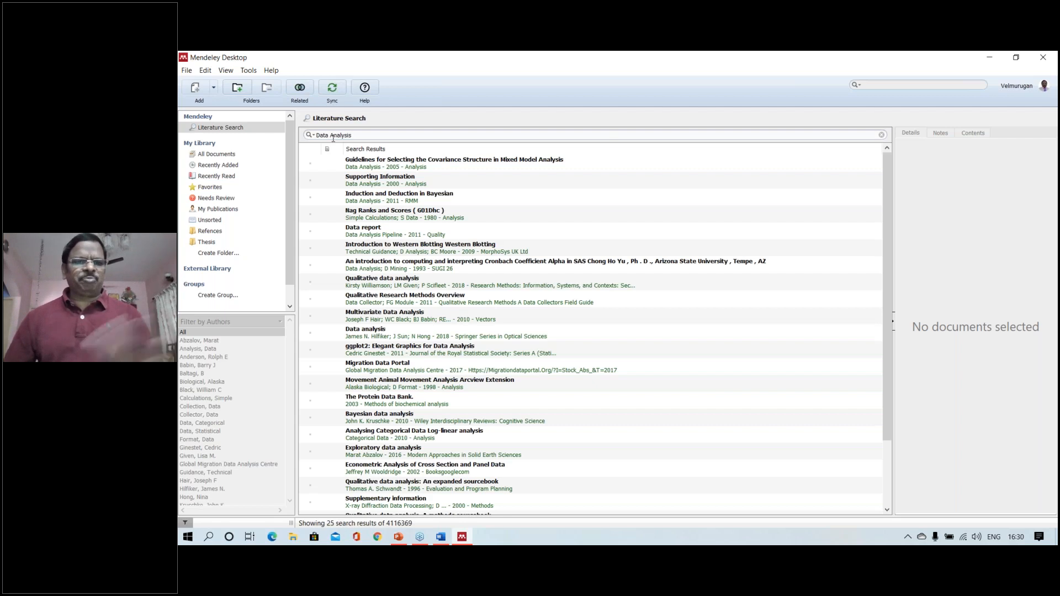
Load two more batches of literature search results and look through the extended list from end to start
{"action": "scroll", "coordinate": [626, 285], "scroll_direction": "down", "scroll_amount": 5}
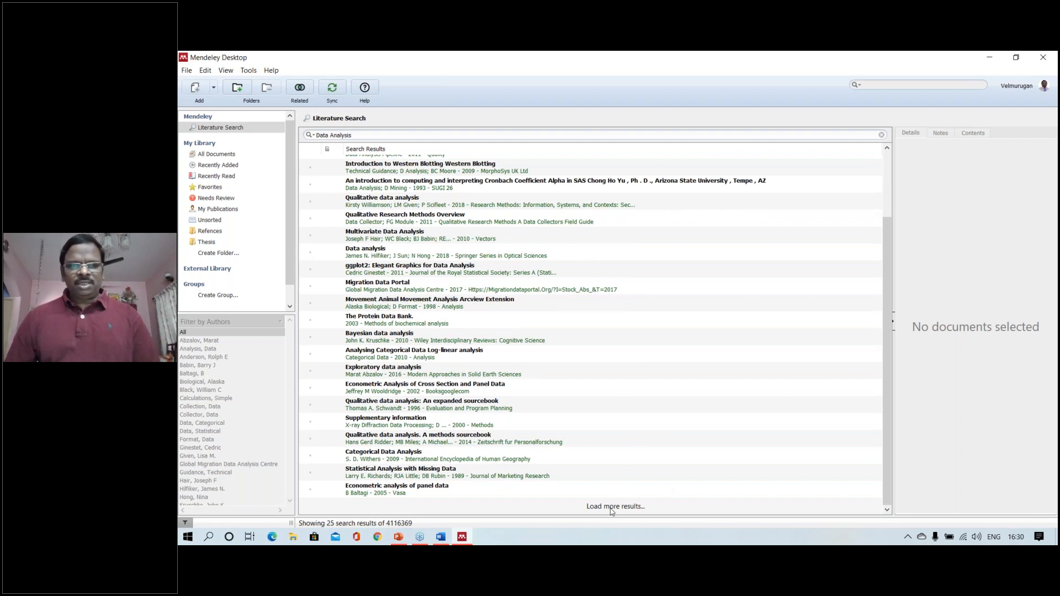
{"action": "scroll", "coordinate": [603, 408], "scroll_direction": "up", "scroll_amount": 3}
{"action": "scroll", "coordinate": [604, 408], "scroll_direction": "down", "scroll_amount": 3}
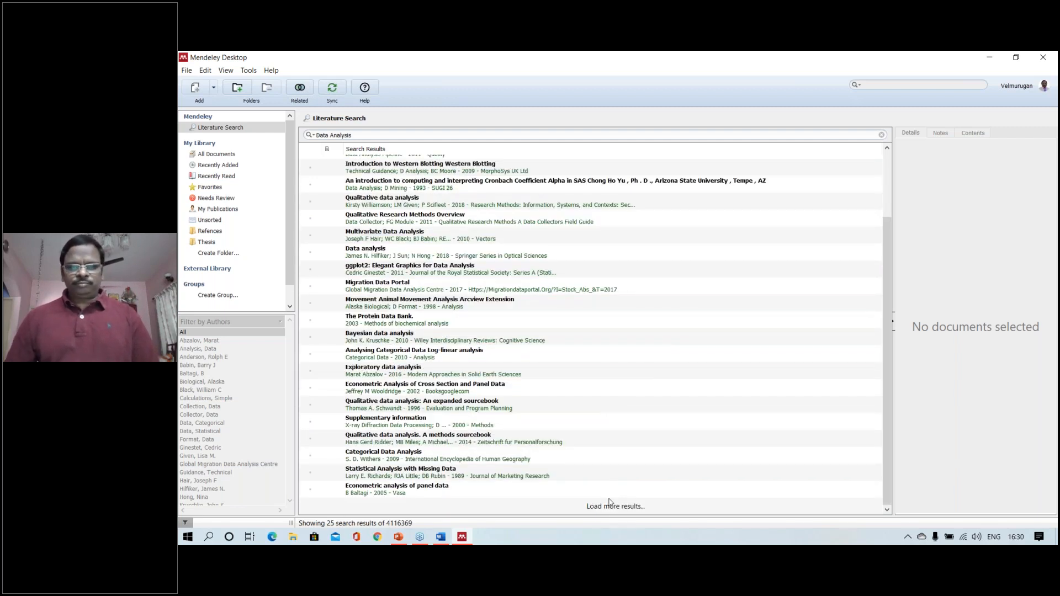
{"action": "left_click", "coordinate": [609, 506]}
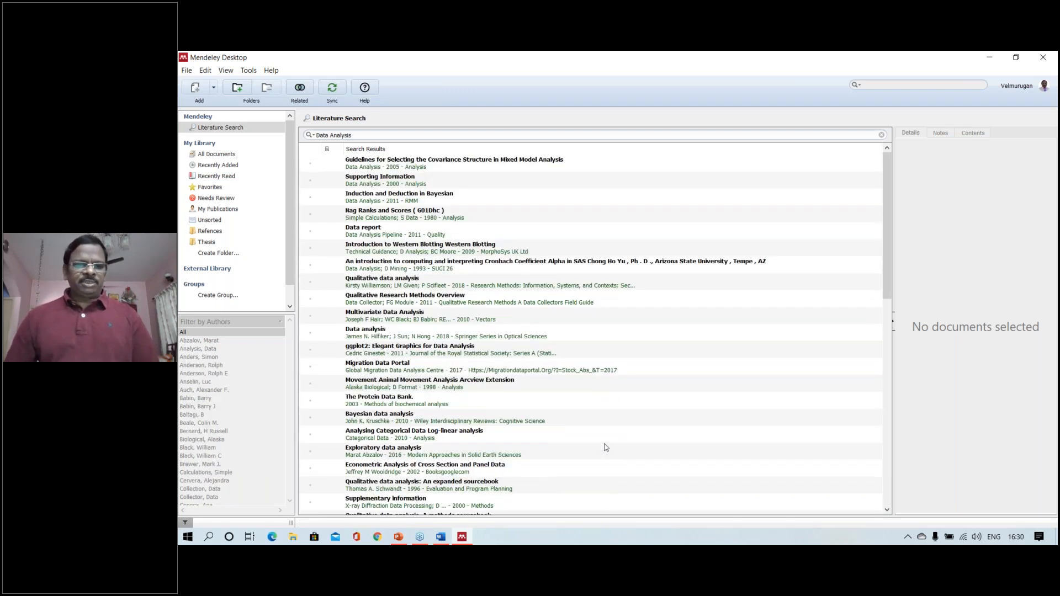
{"action": "scroll", "coordinate": [605, 446], "scroll_direction": "down", "scroll_amount": 5}
{"action": "scroll", "coordinate": [606, 445], "scroll_direction": "down", "scroll_amount": 4}
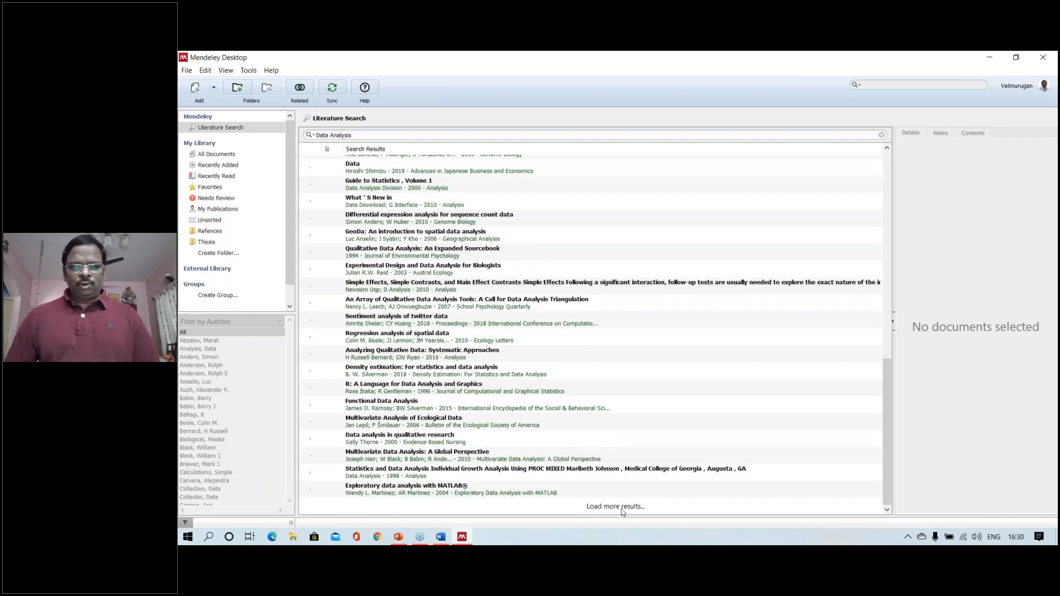
{"action": "left_click", "coordinate": [622, 508]}
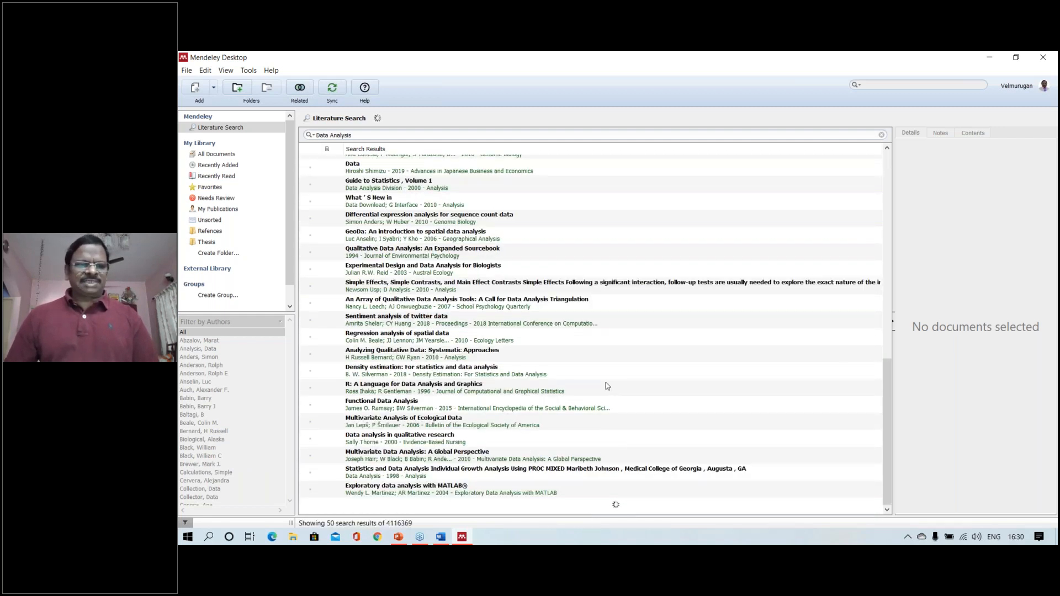
{"action": "scroll", "coordinate": [605, 382], "scroll_direction": "down", "scroll_amount": 5}
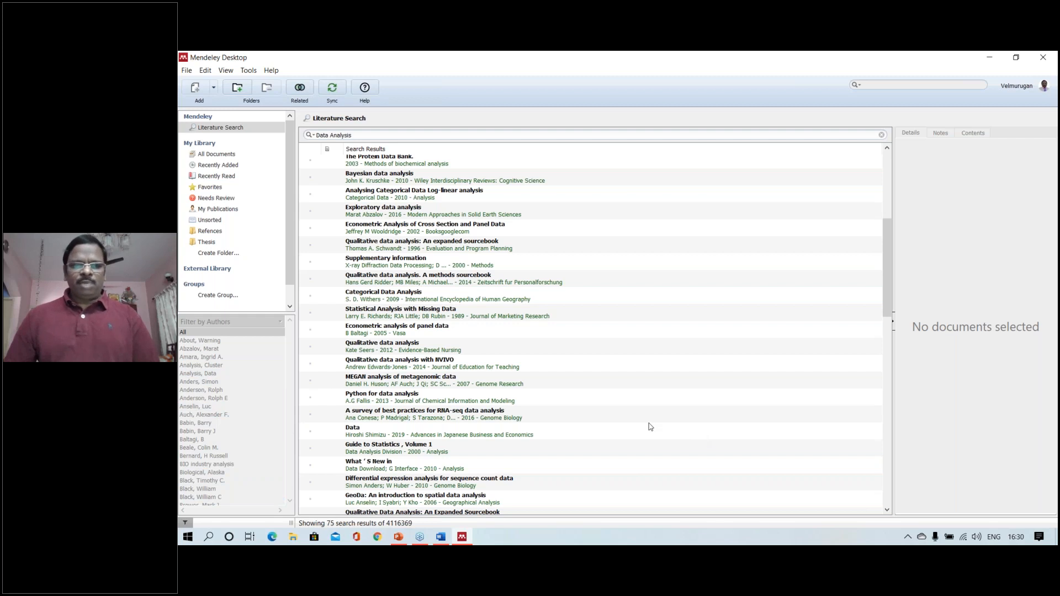
{"action": "scroll", "coordinate": [650, 427], "scroll_direction": "down", "scroll_amount": 10}
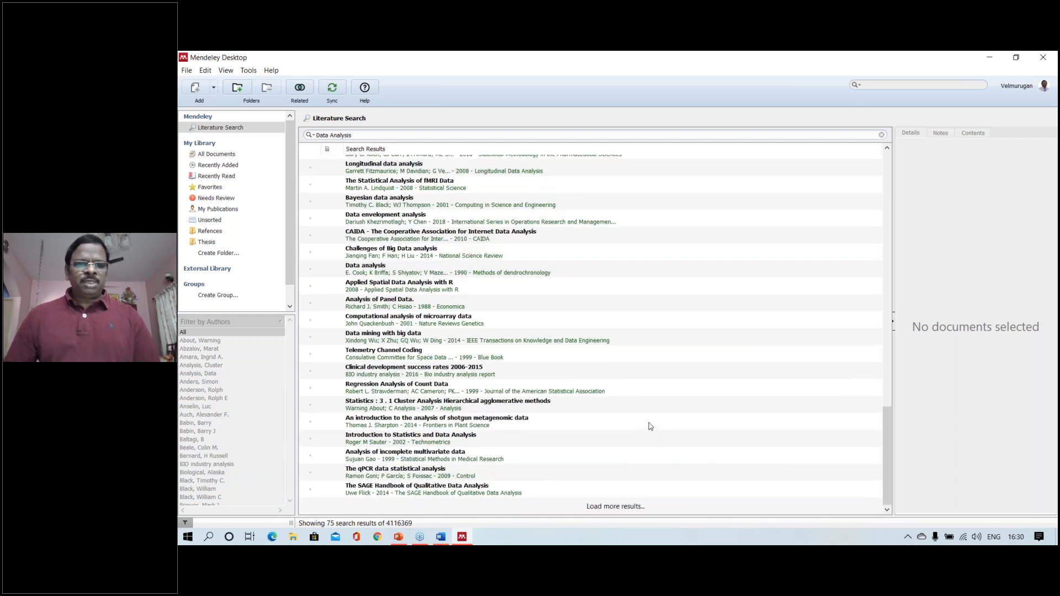
{"action": "scroll", "coordinate": [650, 426], "scroll_direction": "up", "scroll_amount": 15}
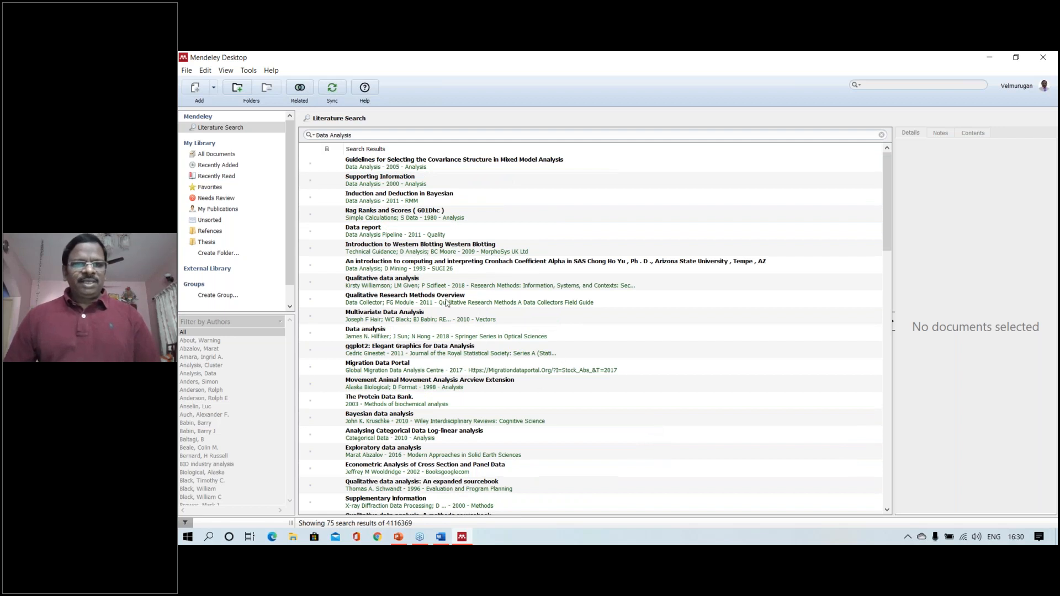
View the details of the search results on Cronbach Coefficient Alpha, "ggplot2: Elegant Graphics for Data Analysis" and "Qualitative data analysis with NVIVO"
{"action": "left_click", "coordinate": [453, 267]}
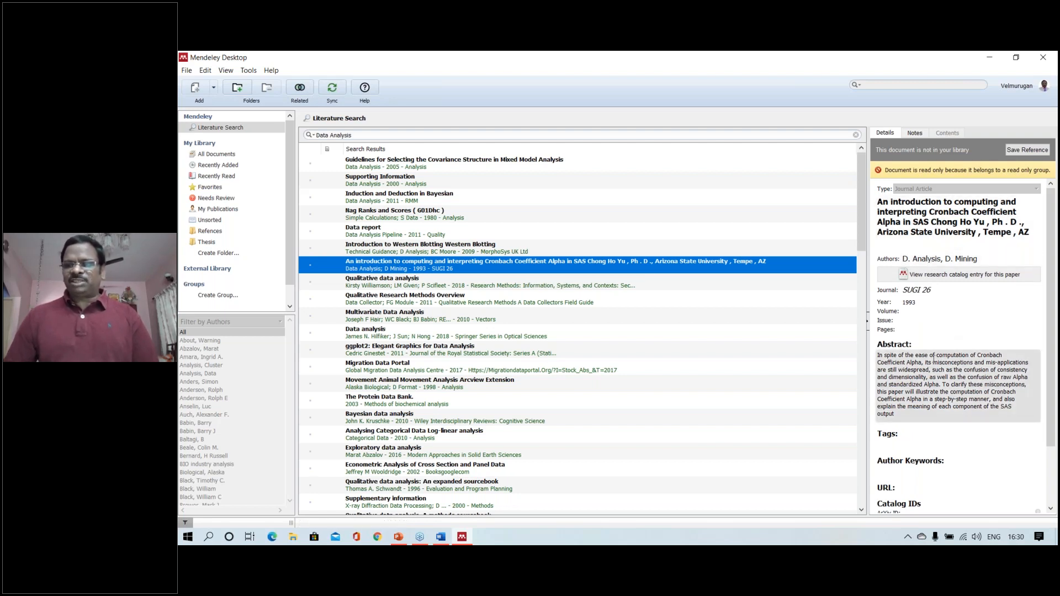
{"action": "scroll", "coordinate": [932, 393], "scroll_direction": "down", "scroll_amount": 3}
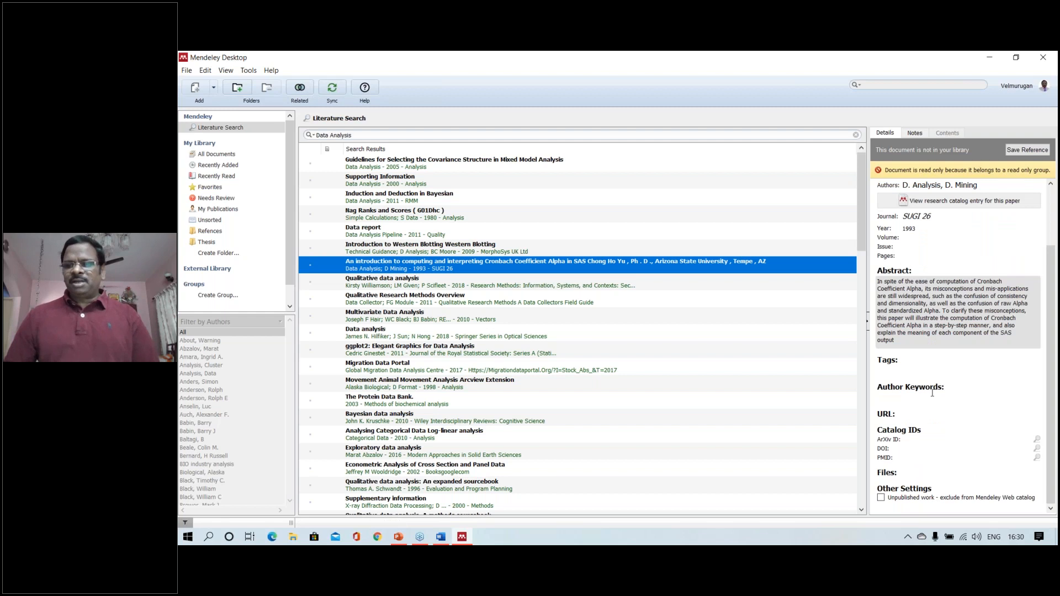
{"action": "left_click", "coordinate": [479, 353]}
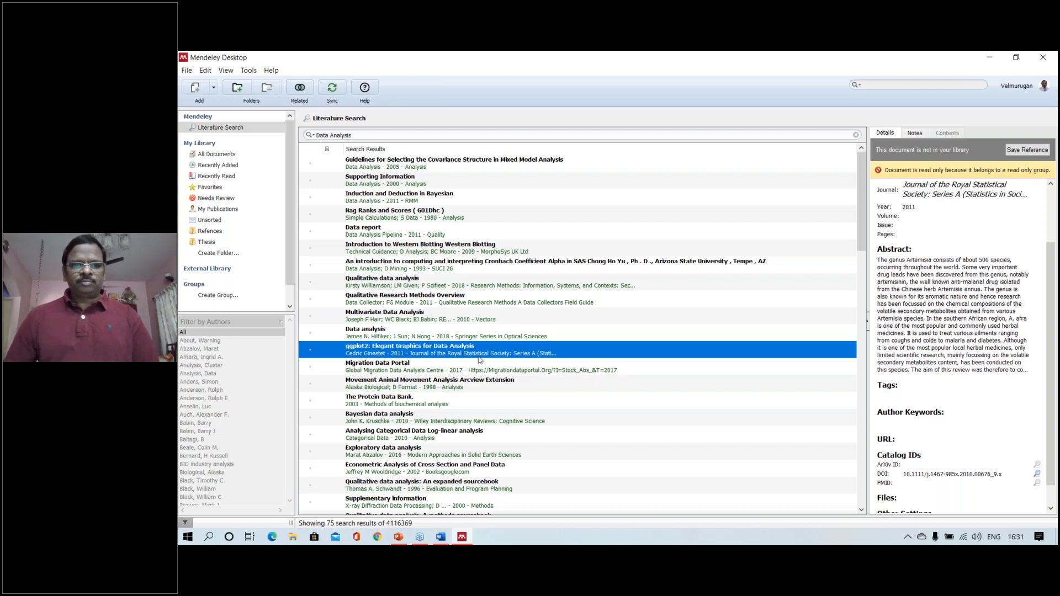
{"action": "scroll", "coordinate": [479, 359], "scroll_direction": "down", "scroll_amount": 5}
{"action": "left_click", "coordinate": [479, 361]}
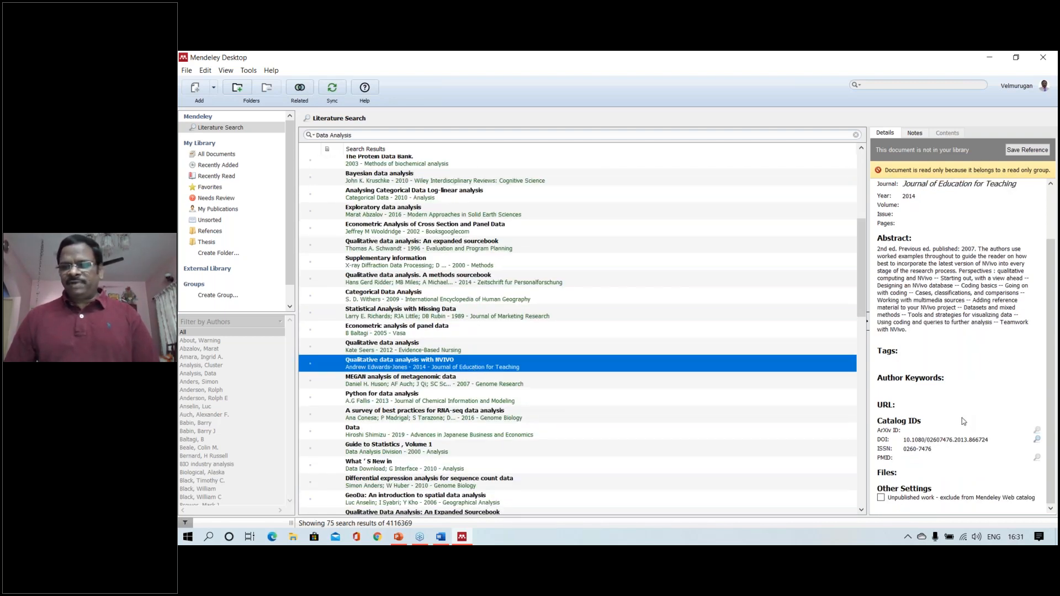
View the details of the search results on differential expression analysis, RNA-seq best practices and Western Blotting
{"action": "left_click", "coordinate": [414, 480]}
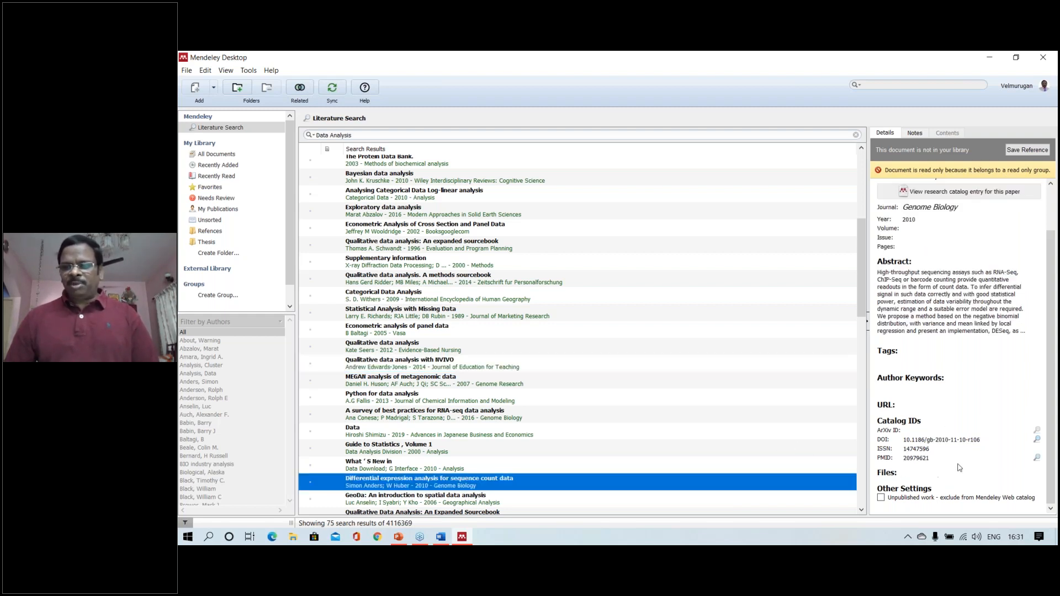
{"action": "scroll", "coordinate": [969, 464], "scroll_direction": "up", "scroll_amount": 2}
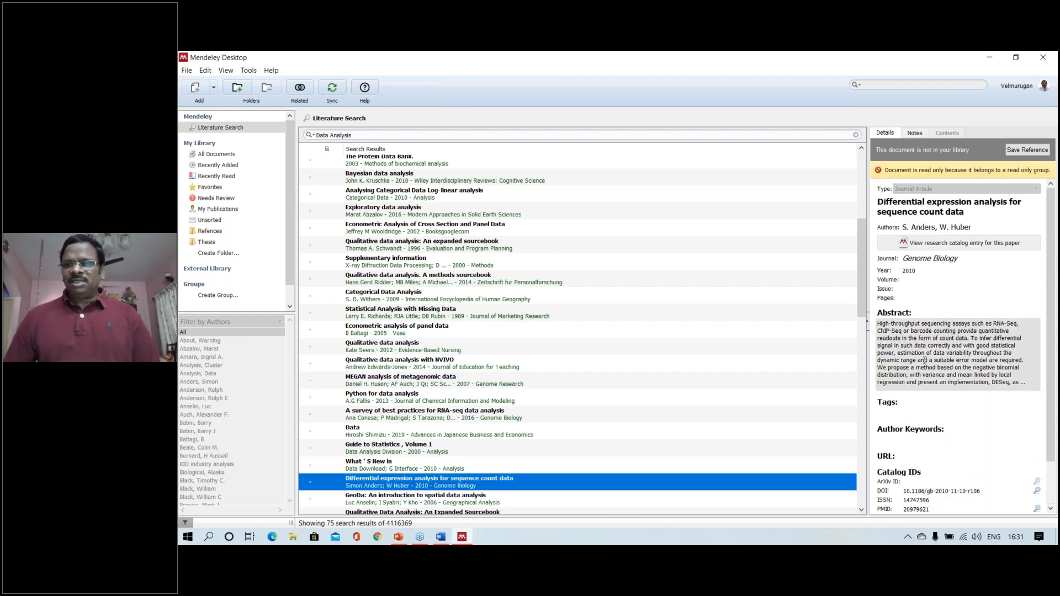
{"action": "left_click", "coordinate": [484, 415]}
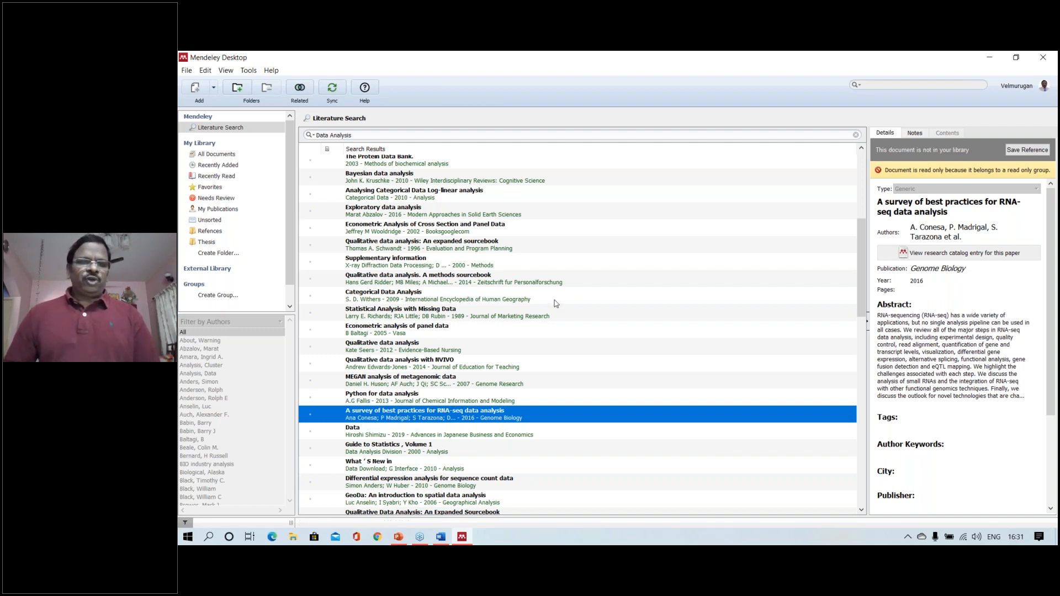
{"action": "scroll", "coordinate": [556, 303], "scroll_direction": "up", "scroll_amount": 5}
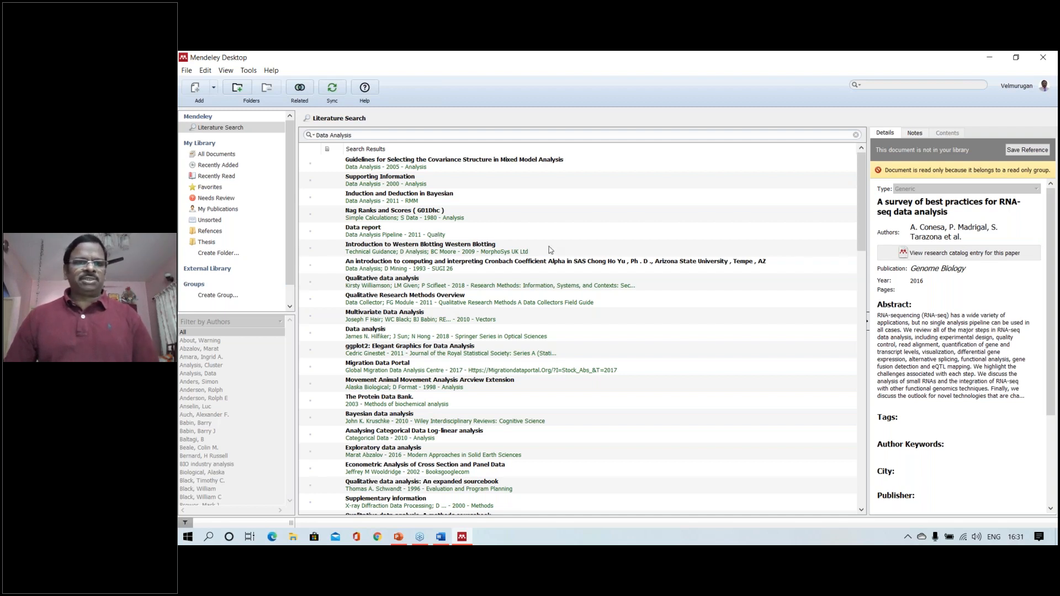
{"action": "left_click", "coordinate": [486, 247]}
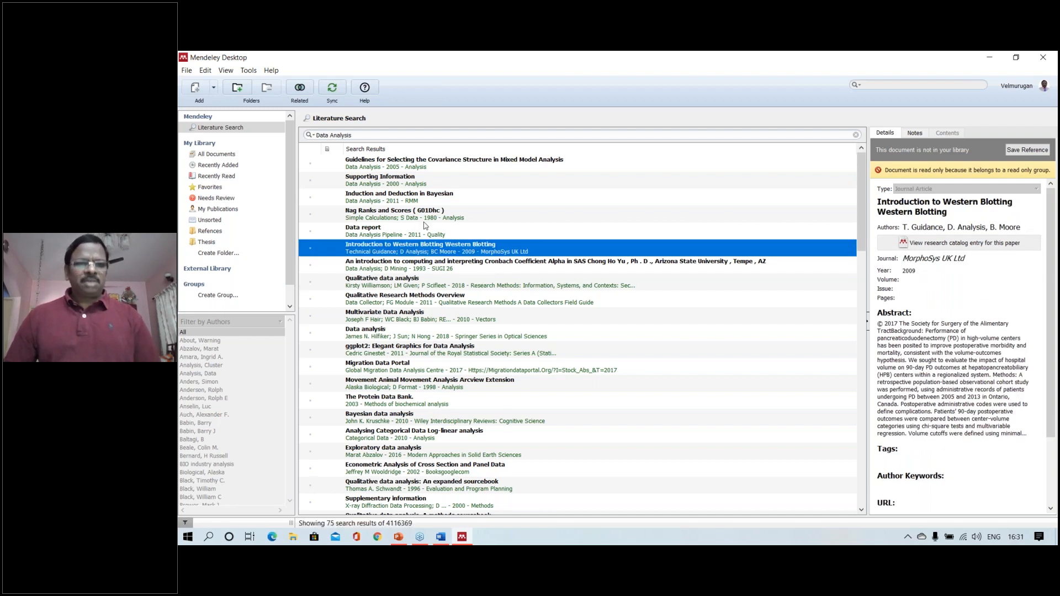
Return to the full document library and view the details of the student performance classification paper and "Analyzing Agricultural Text Data using Classification Algorithms"
{"action": "left_click", "coordinate": [231, 158]}
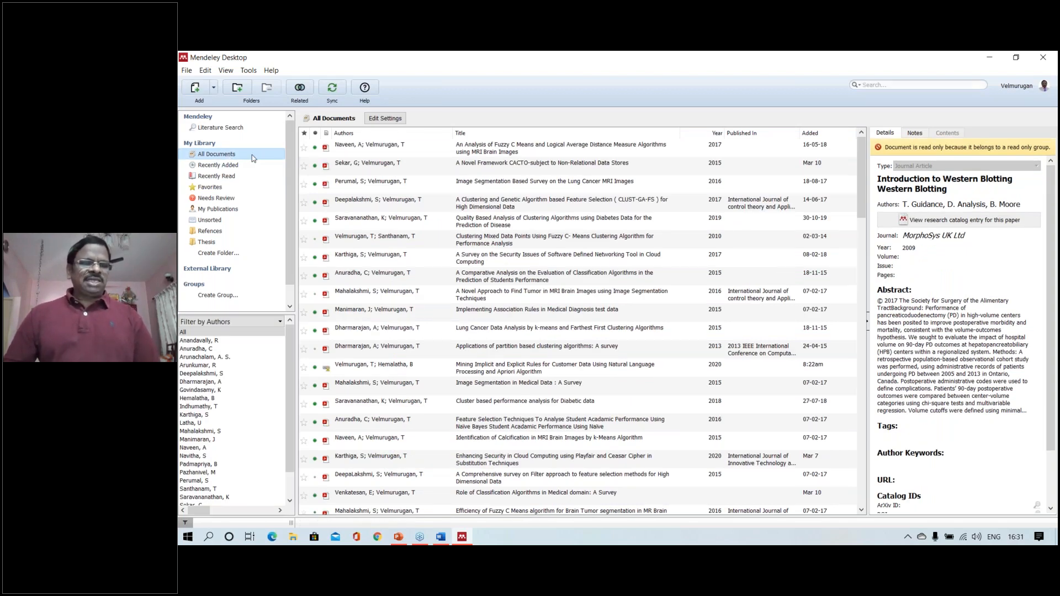
{"action": "left_click", "coordinate": [705, 275]}
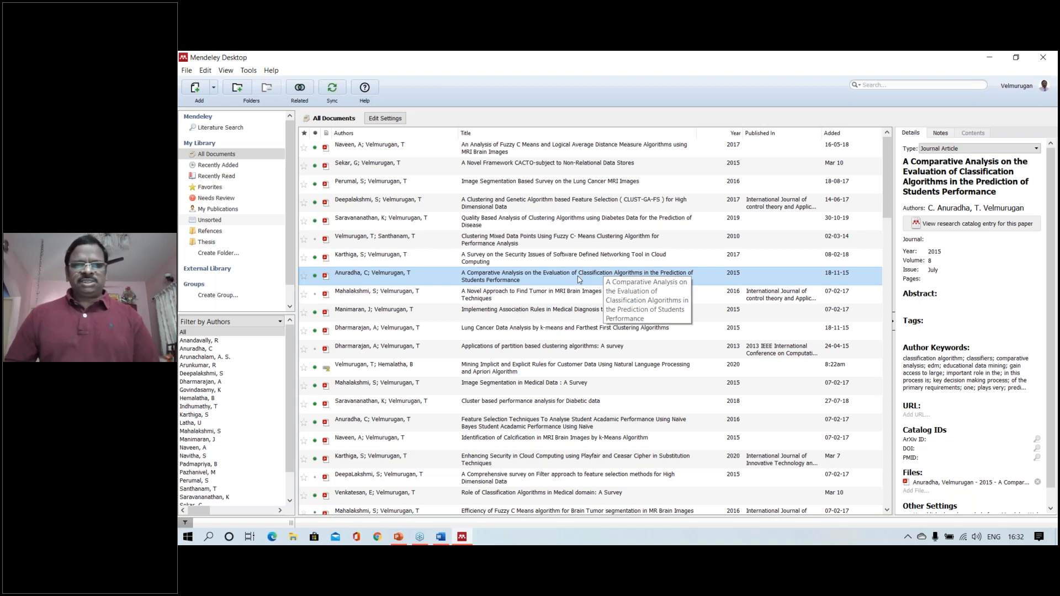
{"action": "scroll", "coordinate": [578, 279], "scroll_direction": "down", "scroll_amount": 5}
{"action": "scroll", "coordinate": [579, 279], "scroll_direction": "down", "scroll_amount": 2}
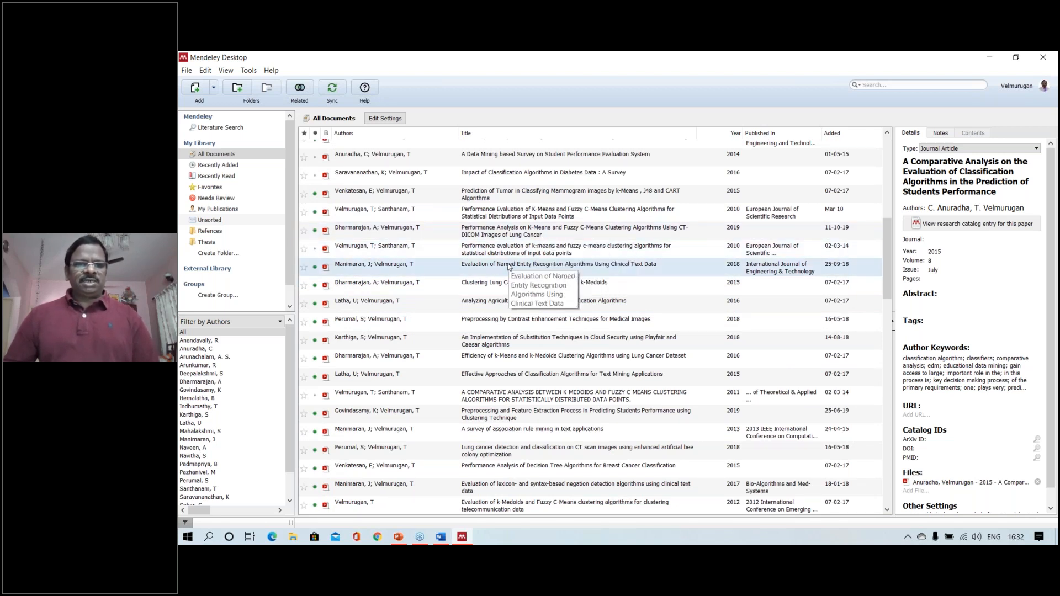
{"action": "left_click", "coordinate": [504, 307]}
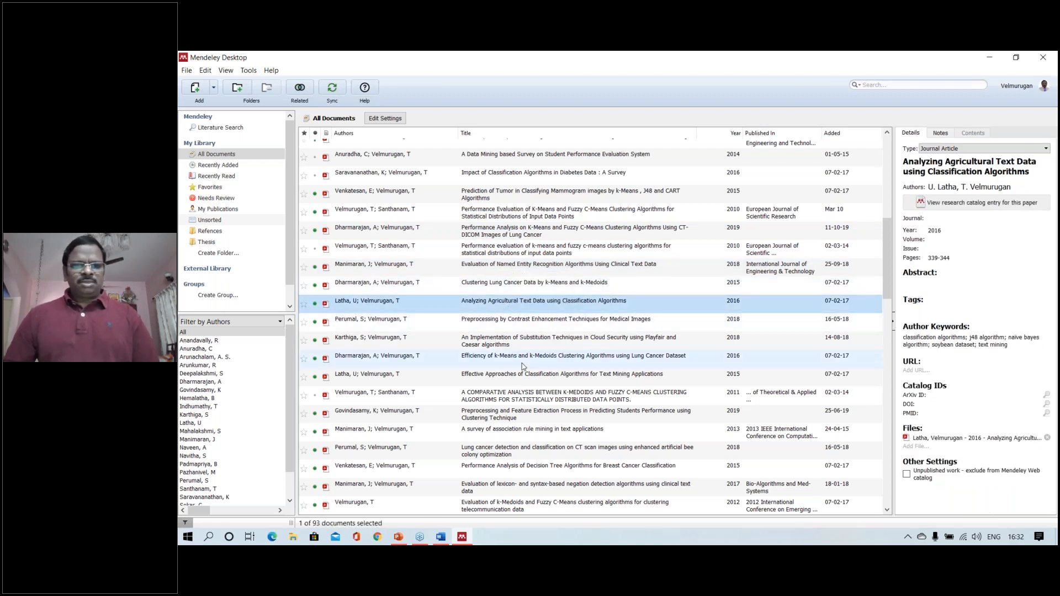
Open the PDF of "Effective Approaches of Classification Algorithms for Text Mining Applications" from the library
{"action": "scroll", "coordinate": [524, 366], "scroll_direction": "down", "scroll_amount": 3}
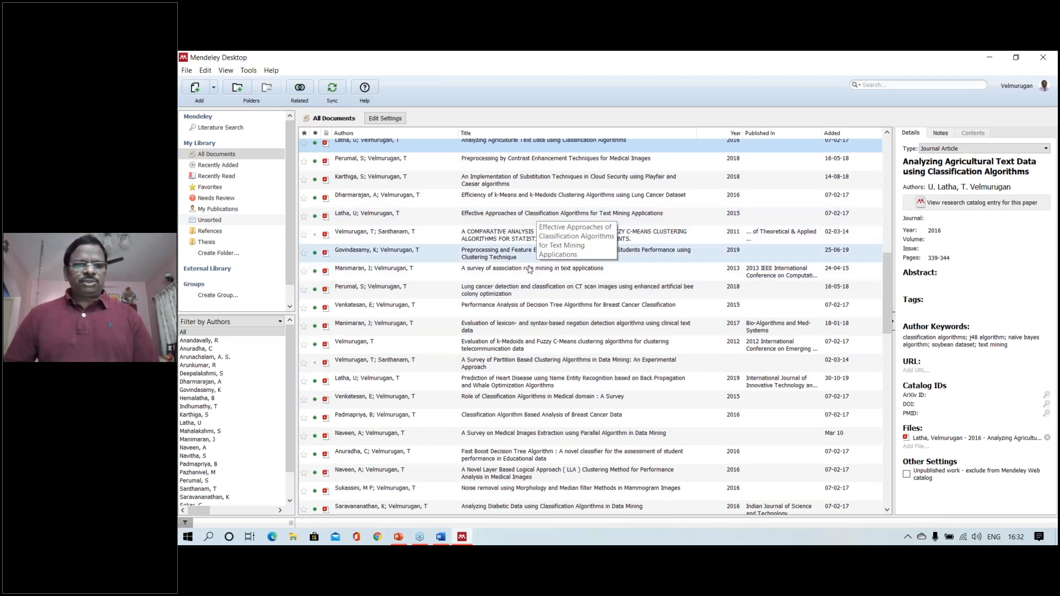
{"action": "scroll", "coordinate": [528, 279], "scroll_direction": "up", "scroll_amount": 3}
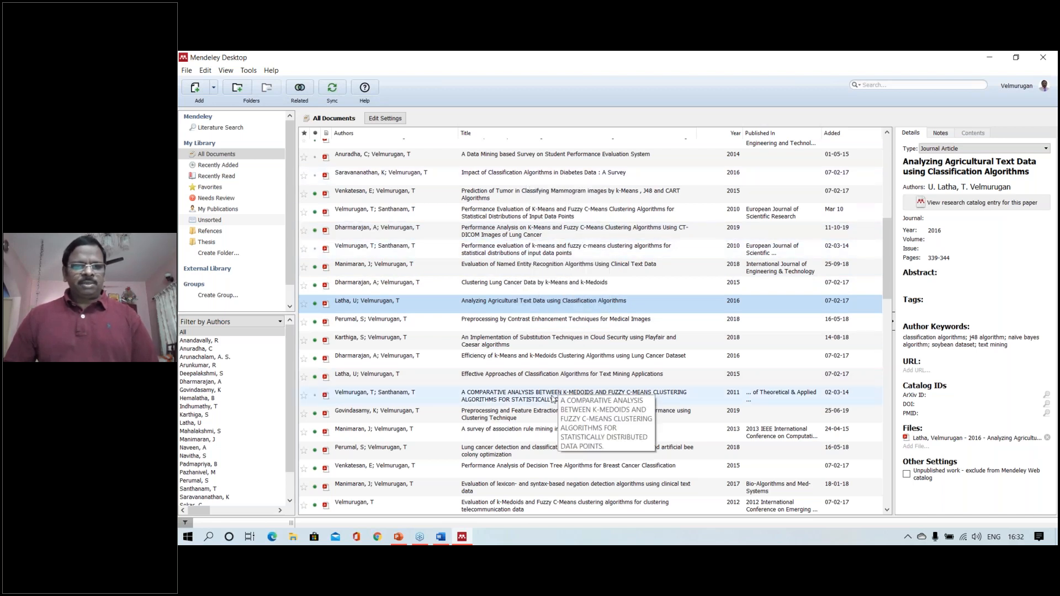
{"action": "left_click", "coordinate": [546, 377]}
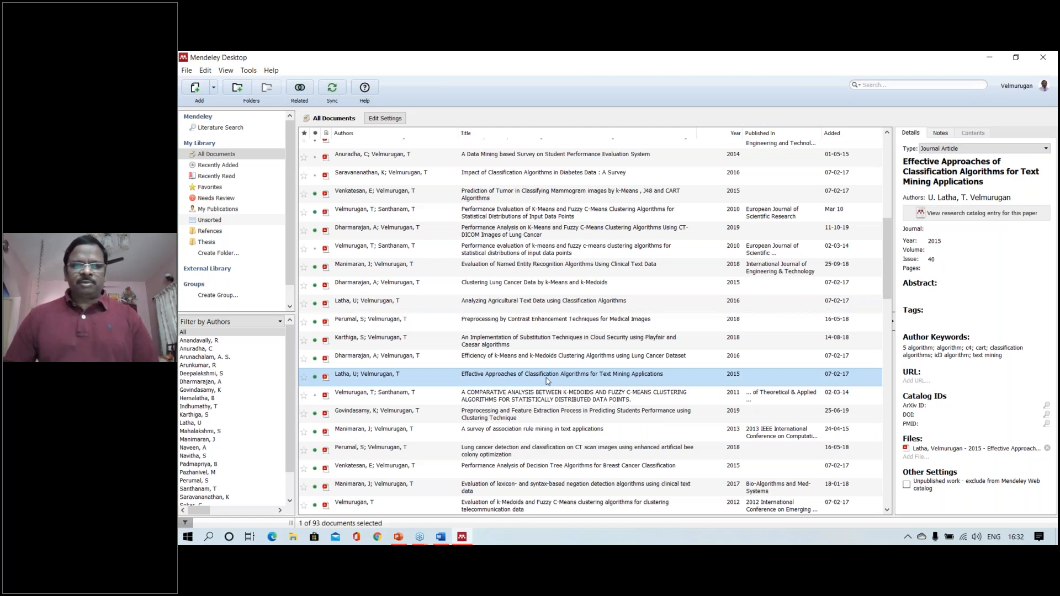
{"action": "double_click", "coordinate": [546, 378]}
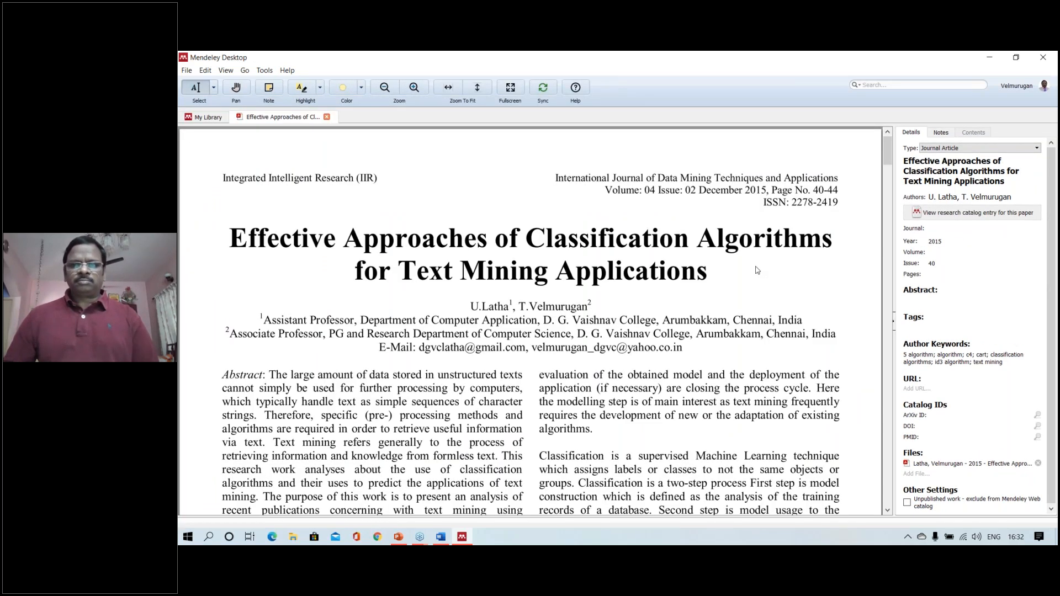
Skim the "Effective Approaches of Classification Algorithms for Text Mining Applications" PDF through its references and result comparison table, and close it
{"action": "left_click", "coordinate": [757, 271]}
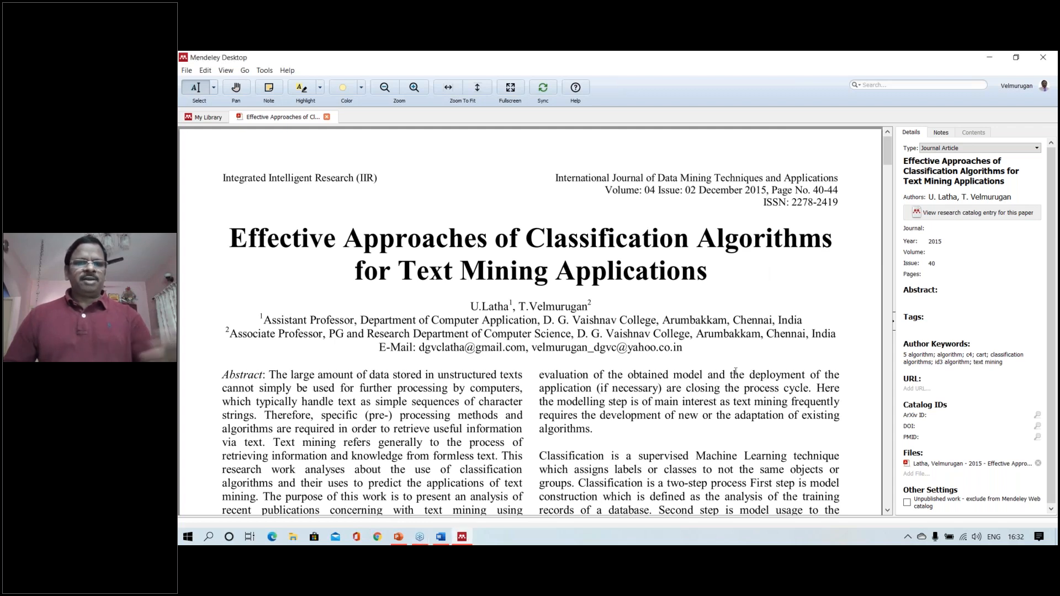
{"action": "scroll", "coordinate": [735, 372], "scroll_direction": "down", "scroll_amount": 1}
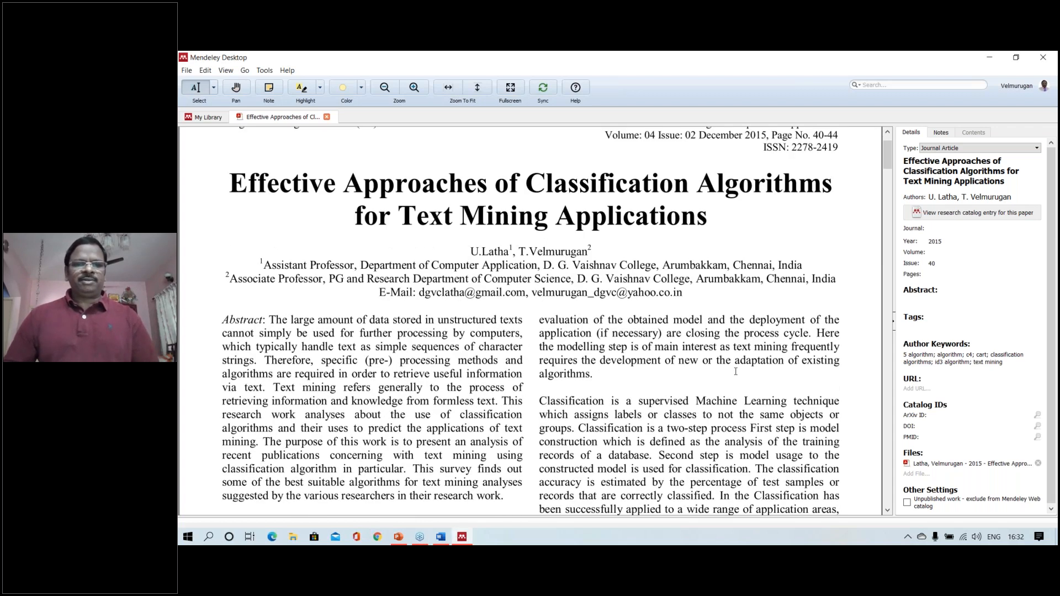
{"action": "scroll", "coordinate": [736, 372], "scroll_direction": "down", "scroll_amount": 4}
{"action": "scroll", "coordinate": [735, 372], "scroll_direction": "down", "scroll_amount": 7}
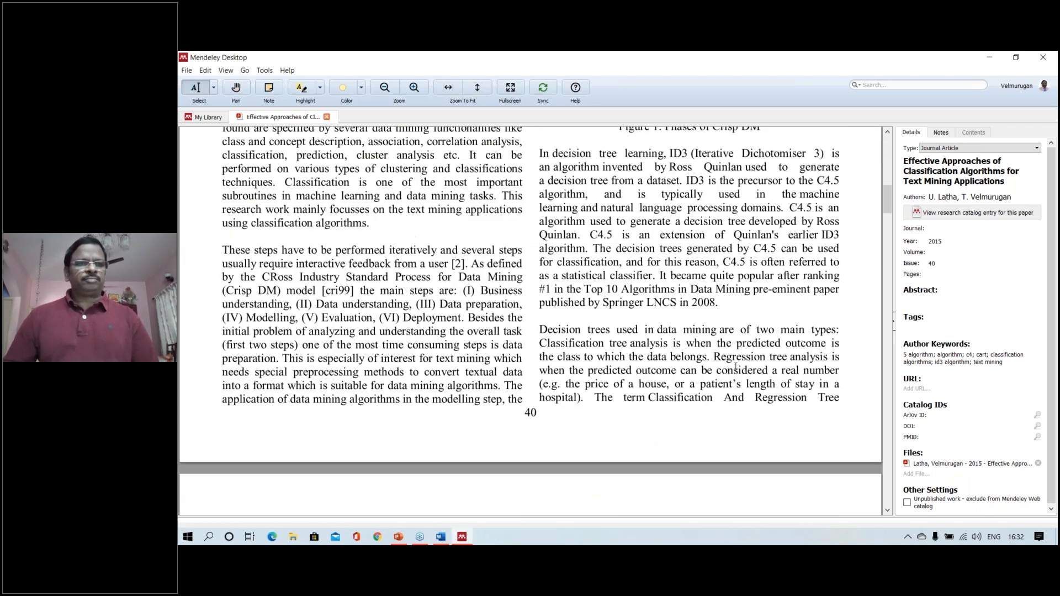
{"action": "scroll", "coordinate": [735, 366], "scroll_direction": "down", "scroll_amount": 10}
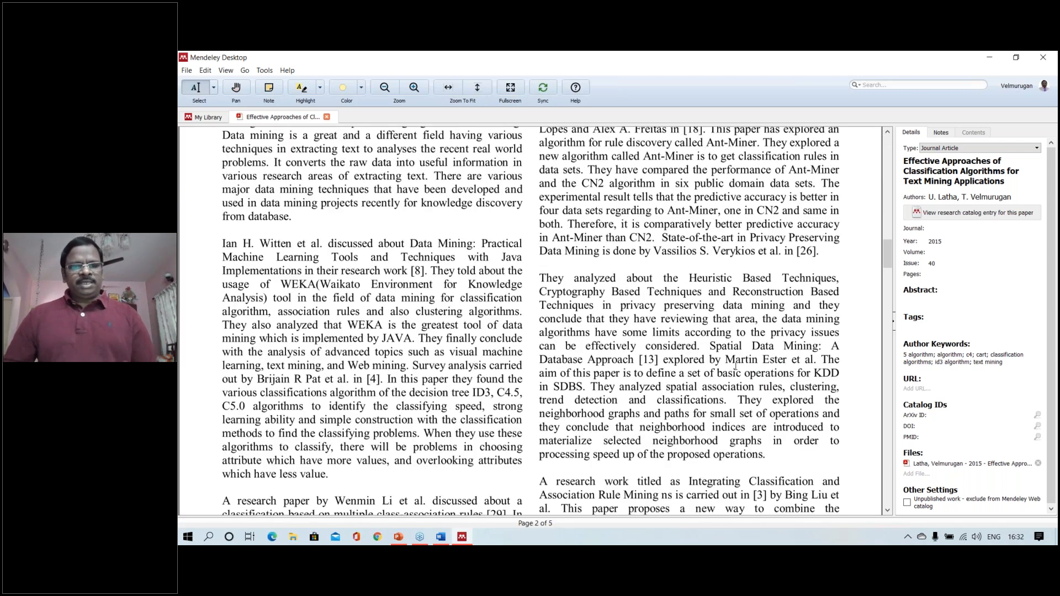
{"action": "scroll", "coordinate": [735, 366], "scroll_direction": "down", "scroll_amount": 10}
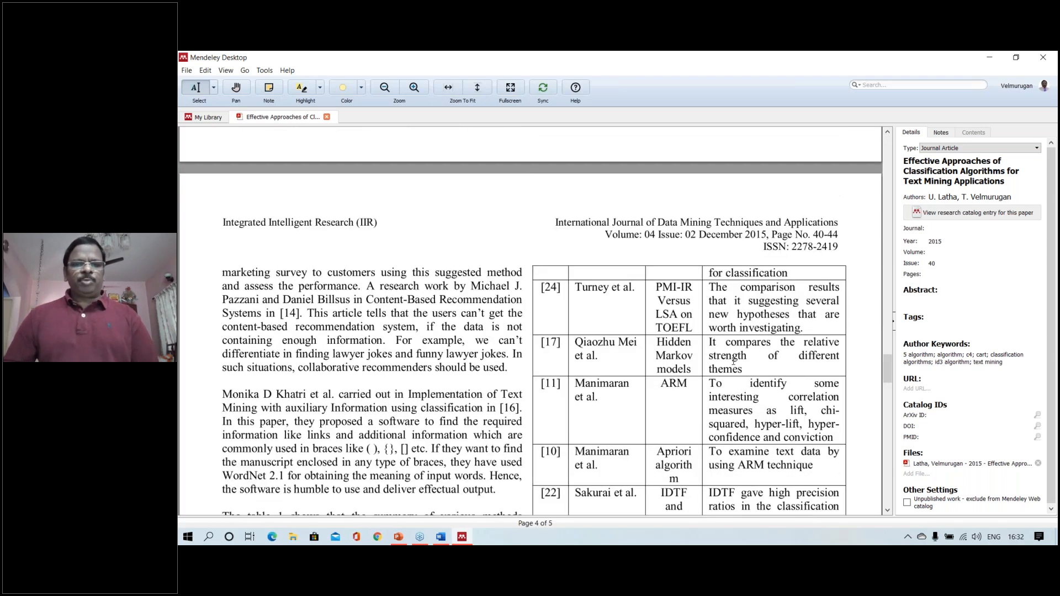
{"action": "scroll", "coordinate": [734, 362], "scroll_direction": "down", "scroll_amount": 10}
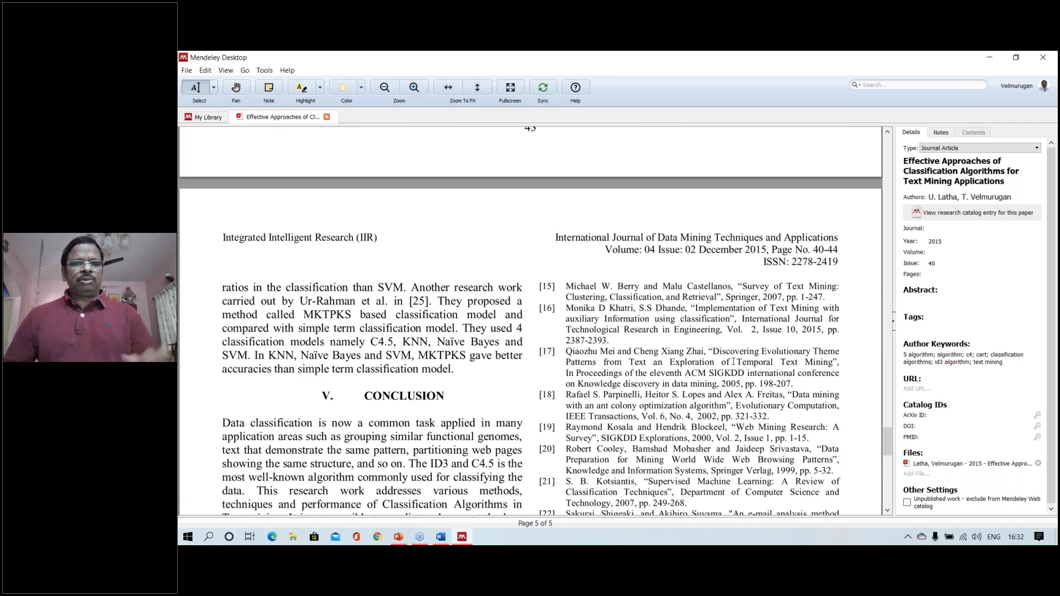
{"action": "scroll", "coordinate": [733, 362], "scroll_direction": "down", "scroll_amount": 5}
{"action": "scroll", "coordinate": [733, 362], "scroll_direction": "down", "scroll_amount": 1}
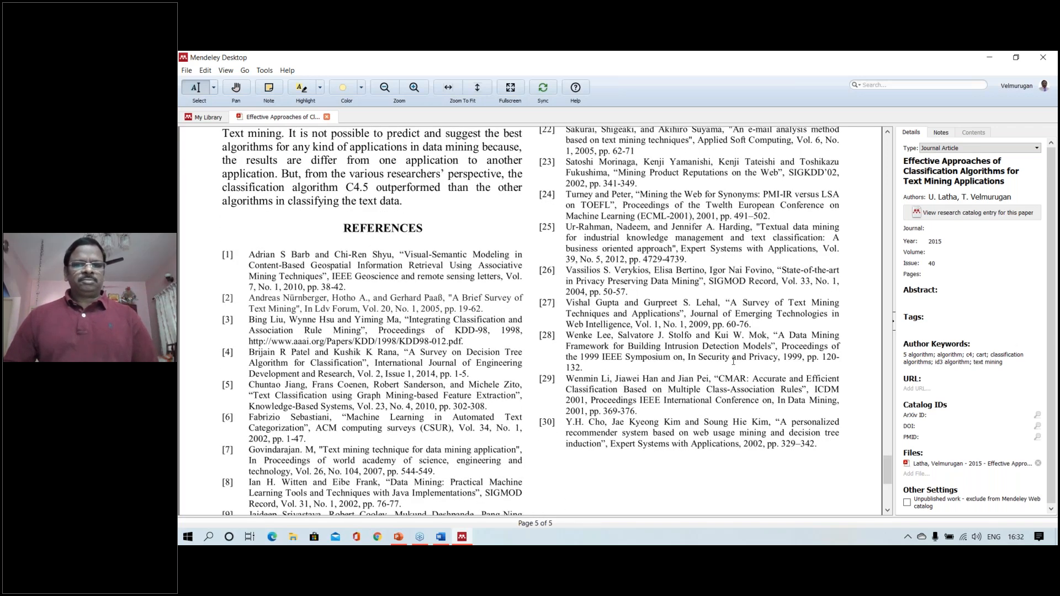
{"action": "scroll", "coordinate": [734, 361], "scroll_direction": "up", "scroll_amount": 5}
{"action": "scroll", "coordinate": [734, 362], "scroll_direction": "up", "scroll_amount": 8}
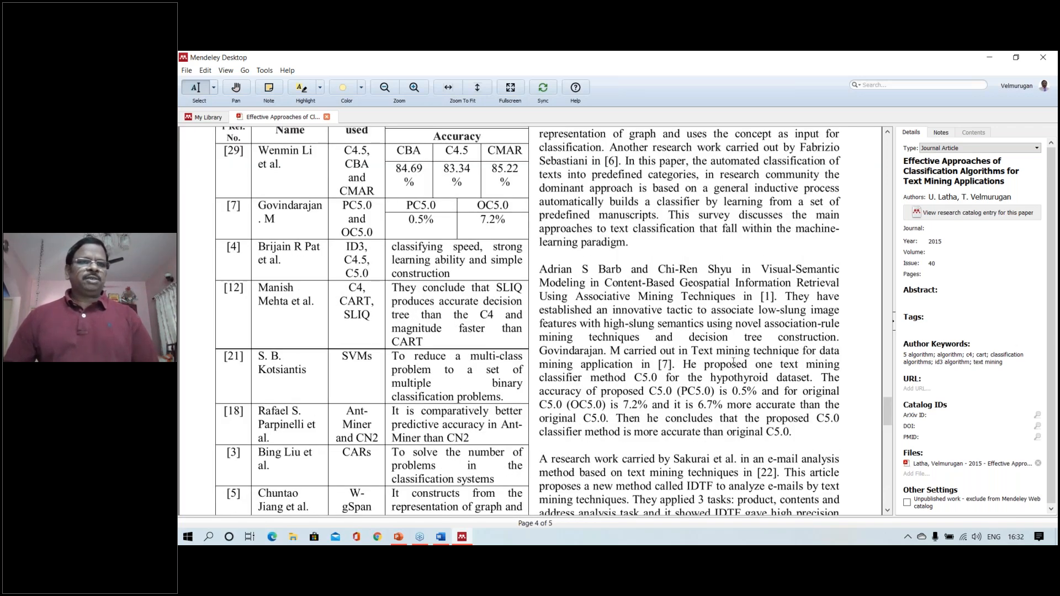
{"action": "scroll", "coordinate": [734, 362], "scroll_direction": "up", "scroll_amount": 3}
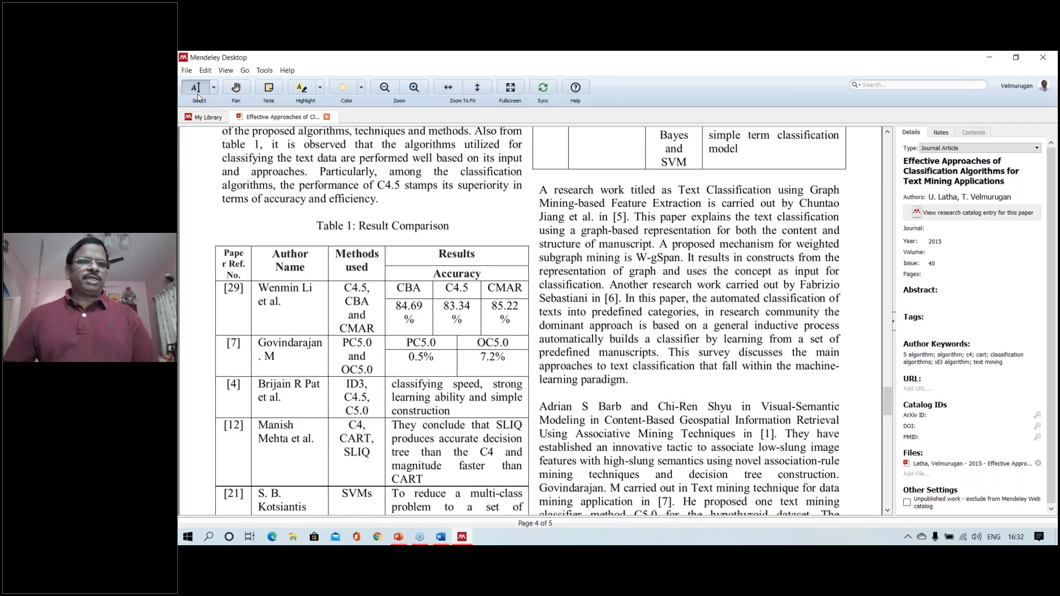
{"action": "left_click", "coordinate": [328, 117]}
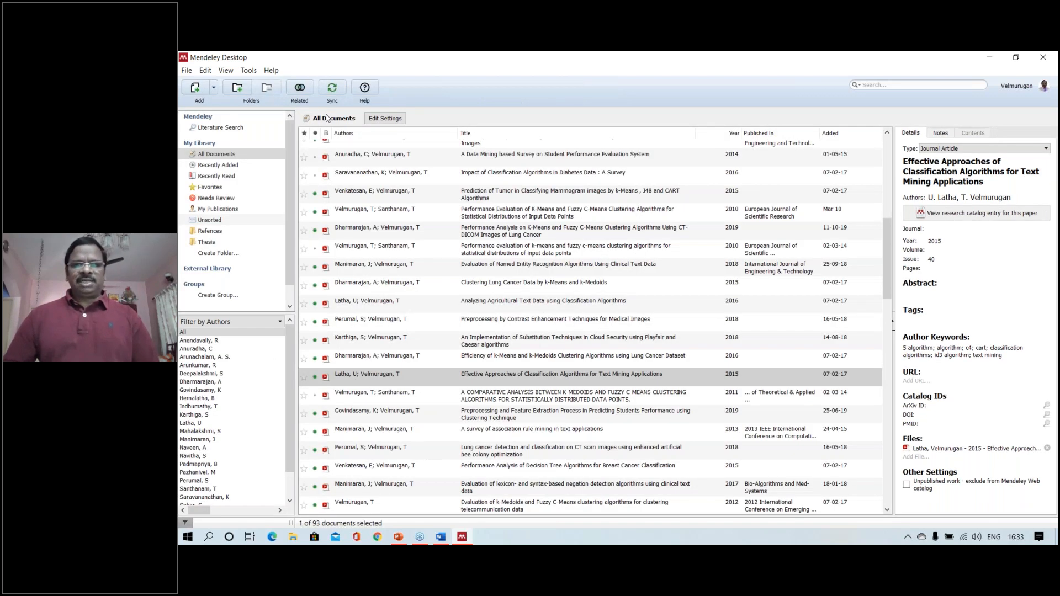
View the details of the 2019 K-Means and Fuzzy C-Means CT-DICOM lung cancer paper, skim its PDF to Related Work, and close it
{"action": "left_click", "coordinate": [484, 234]}
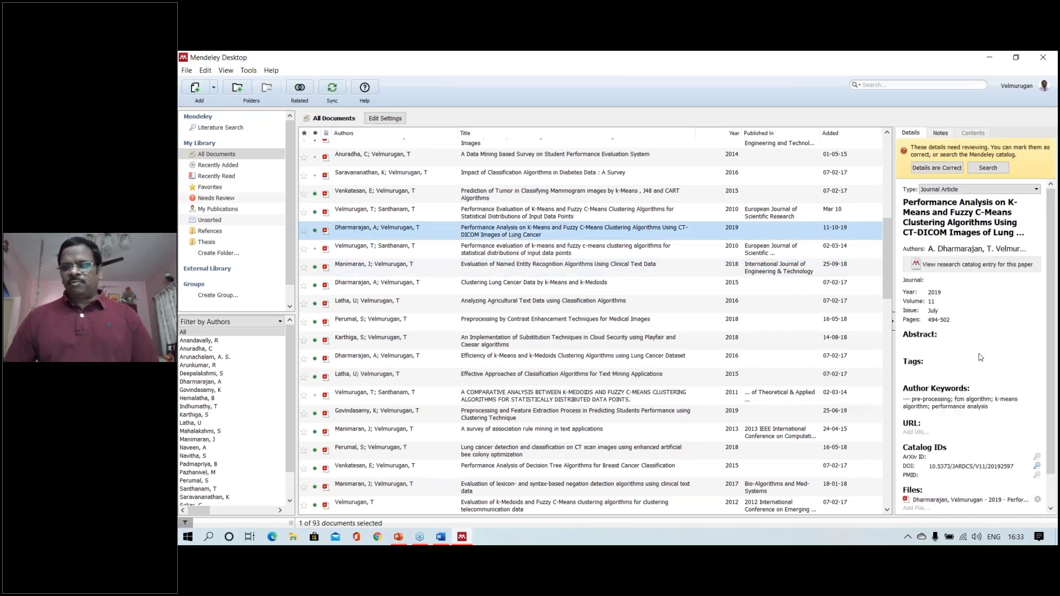
{"action": "scroll", "coordinate": [980, 356], "scroll_direction": "down", "scroll_amount": 1}
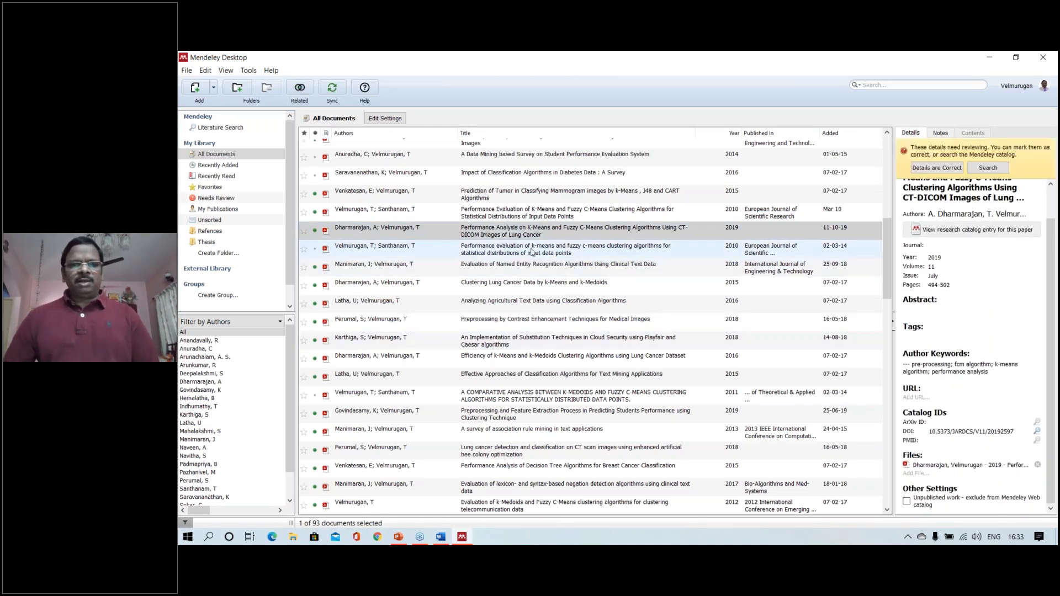
{"action": "double_click", "coordinate": [533, 235]}
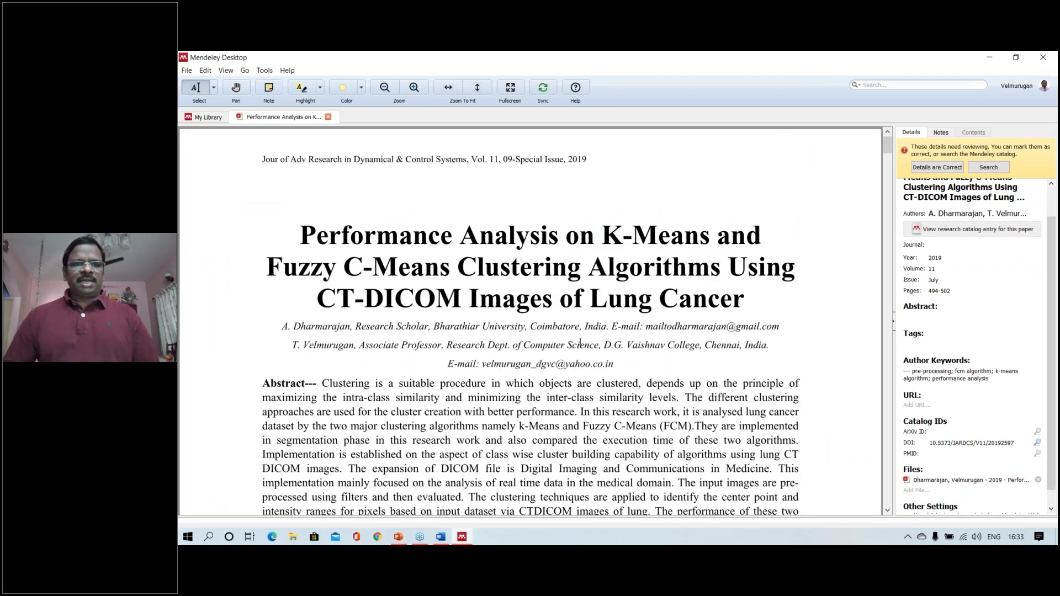
{"action": "scroll", "coordinate": [580, 342], "scroll_direction": "down", "scroll_amount": 5}
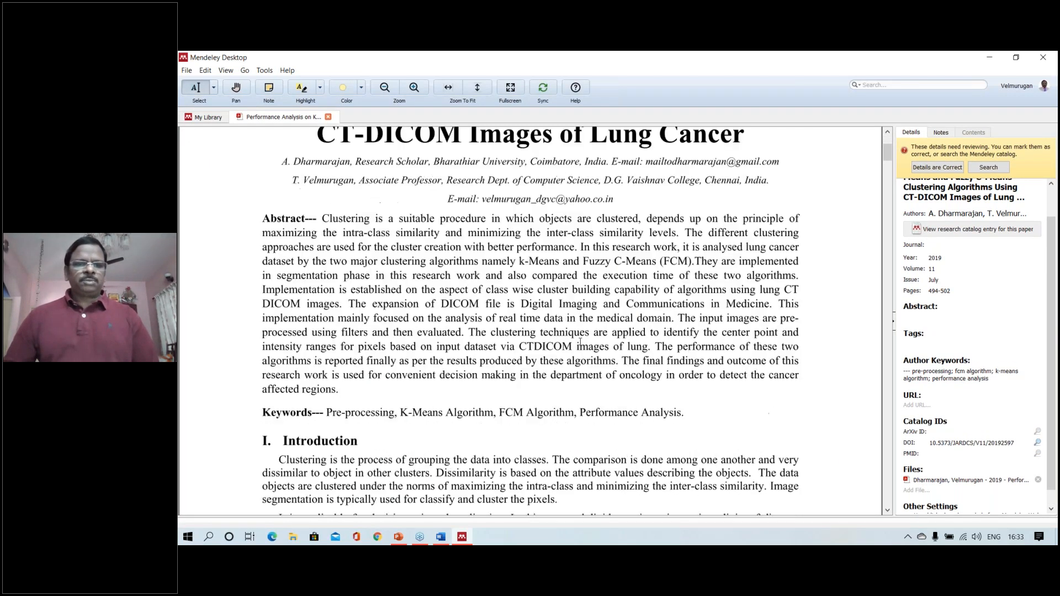
{"action": "scroll", "coordinate": [580, 342], "scroll_direction": "down", "scroll_amount": 8}
{"action": "scroll", "coordinate": [580, 341], "scroll_direction": "down", "scroll_amount": 3}
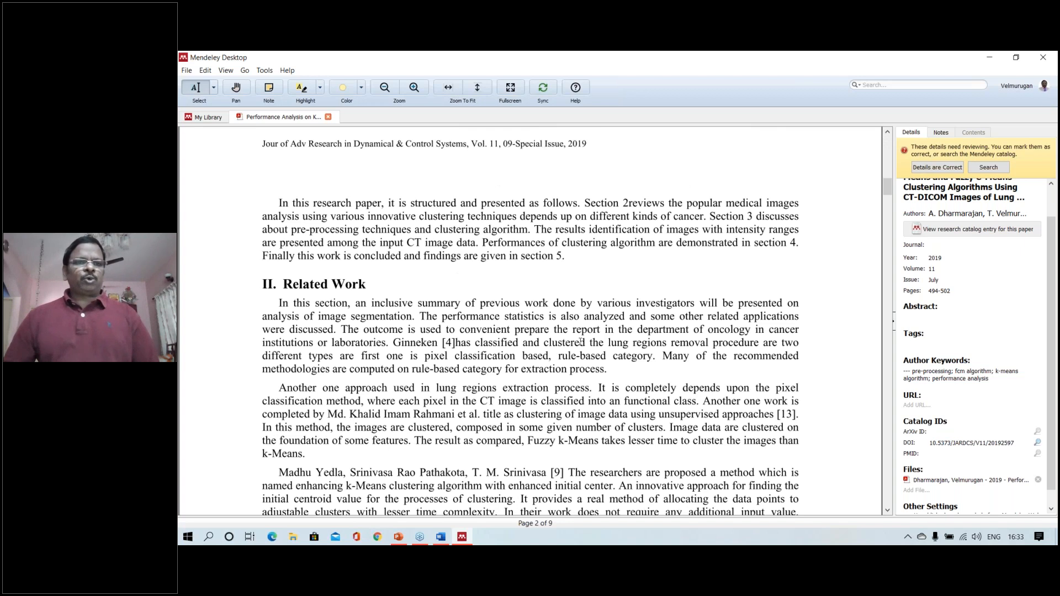
{"action": "scroll", "coordinate": [581, 342], "scroll_direction": "down", "scroll_amount": 2}
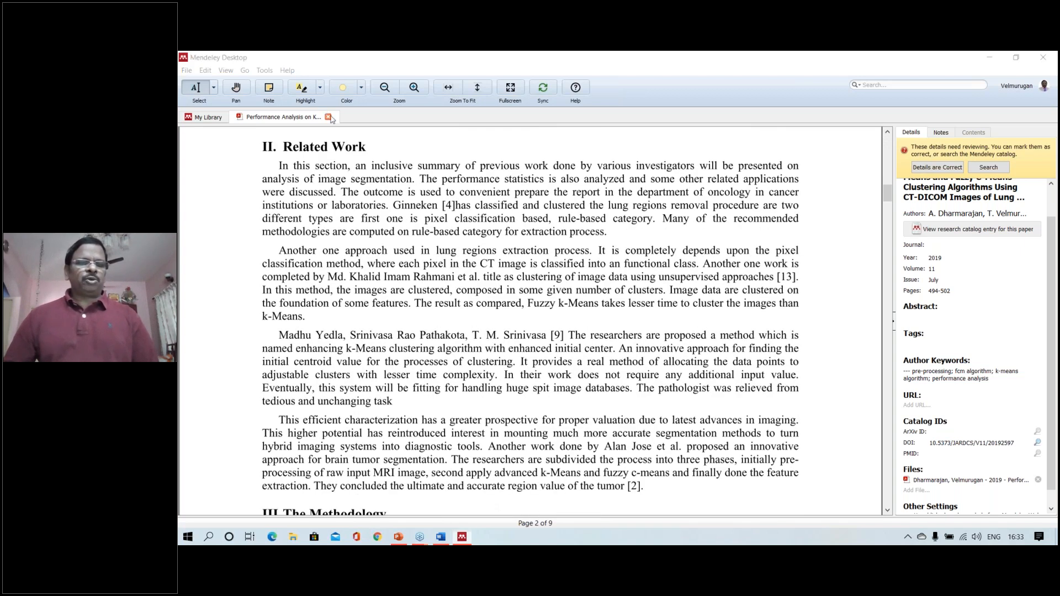
{"action": "left_click", "coordinate": [329, 117]}
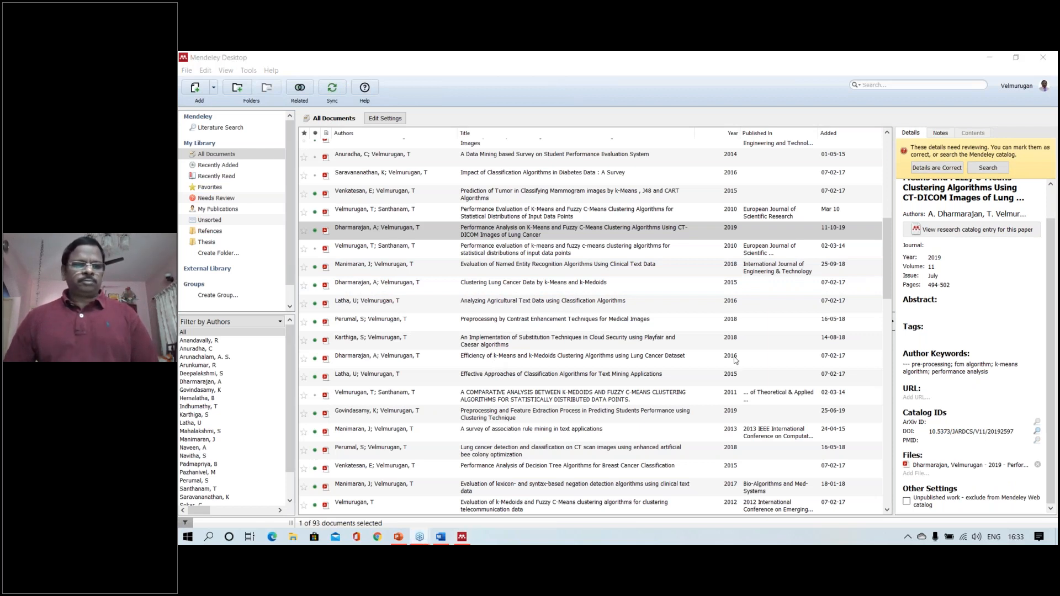
Browse the author filter and show only documents by the first author of the text mining classification paper
{"action": "scroll", "coordinate": [225, 374], "scroll_direction": "down", "scroll_amount": 1}
{"action": "scroll", "coordinate": [226, 373], "scroll_direction": "down", "scroll_amount": 1}
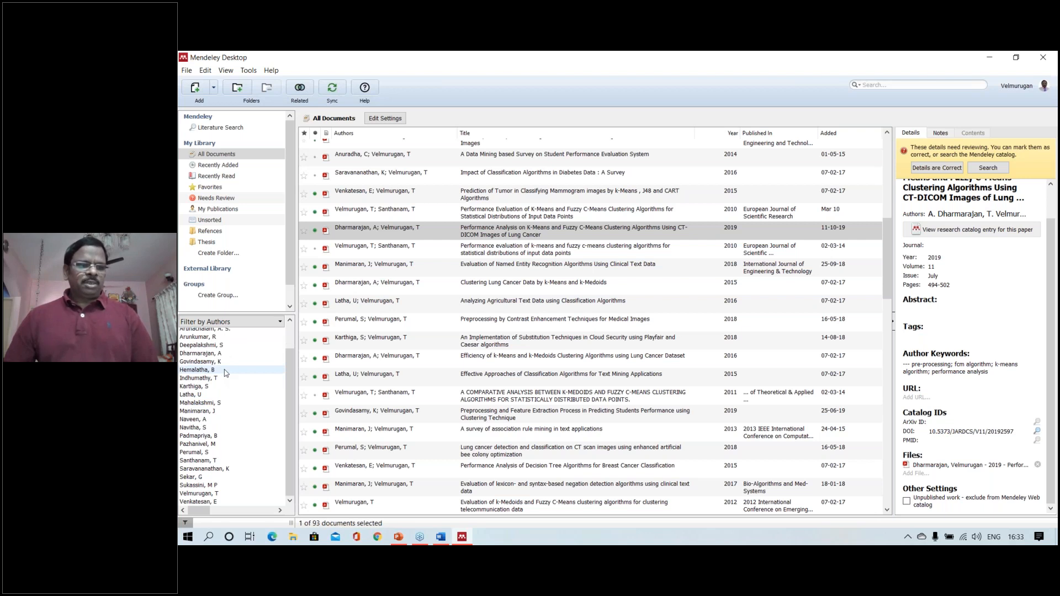
{"action": "scroll", "coordinate": [224, 370], "scroll_direction": "up", "scroll_amount": 2}
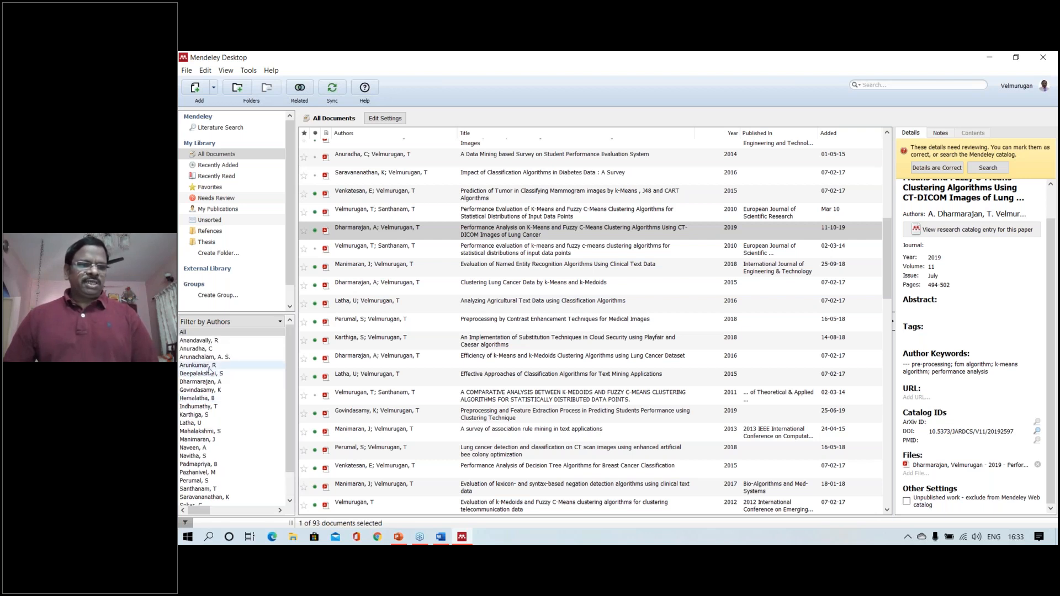
{"action": "left_click", "coordinate": [211, 423]}
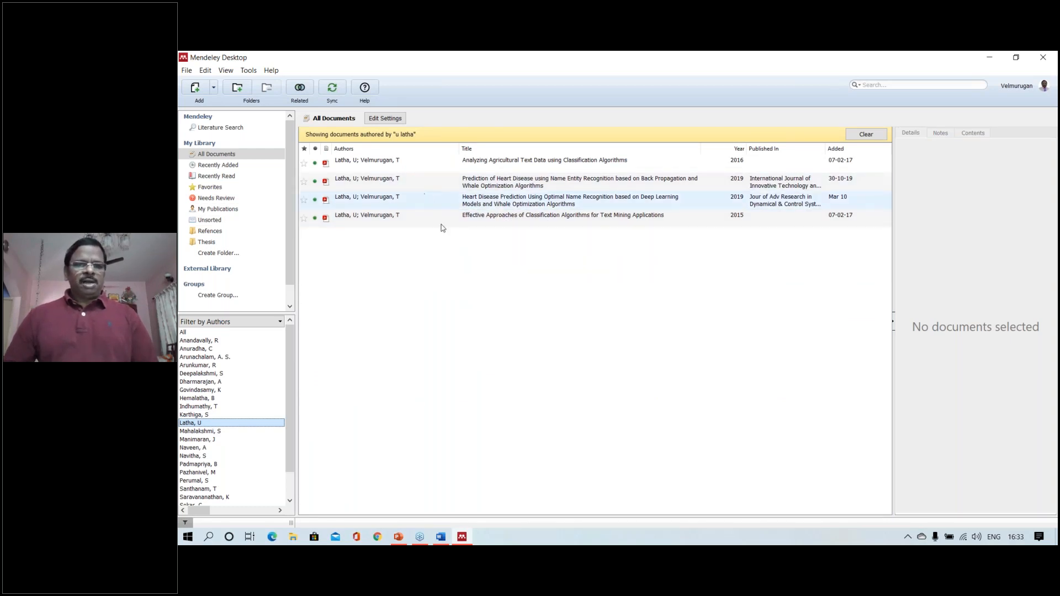
Open the "Heart Disease Prediction Using Optimal Name Recognition" PDF from the filtered list, read its abstract and introduction, and close it
{"action": "left_click", "coordinate": [546, 204]}
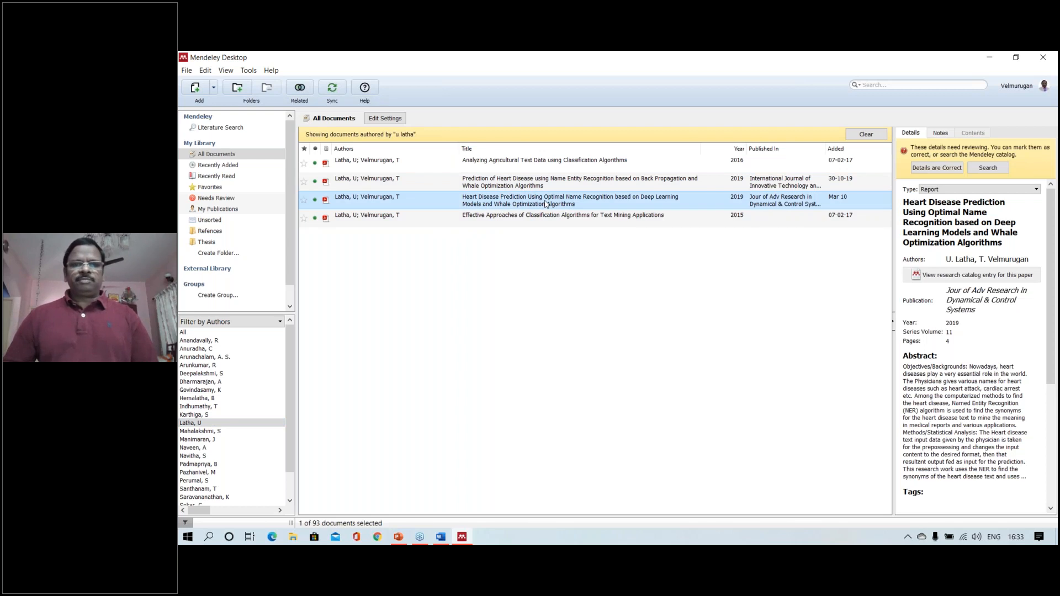
{"action": "double_click", "coordinate": [546, 204]}
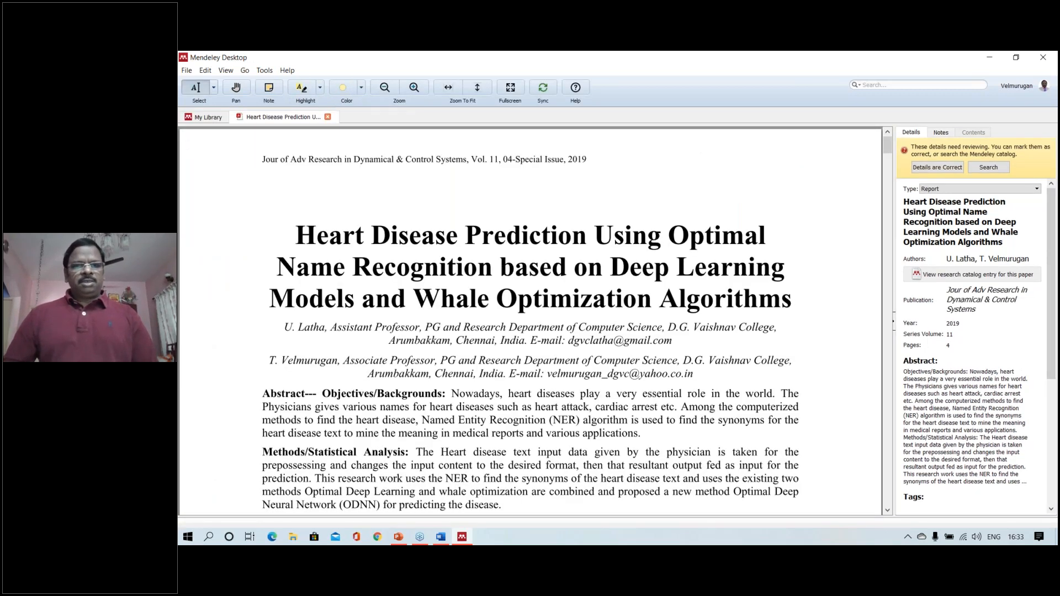
{"action": "scroll", "coordinate": [530, 320], "scroll_direction": "down", "scroll_amount": 2}
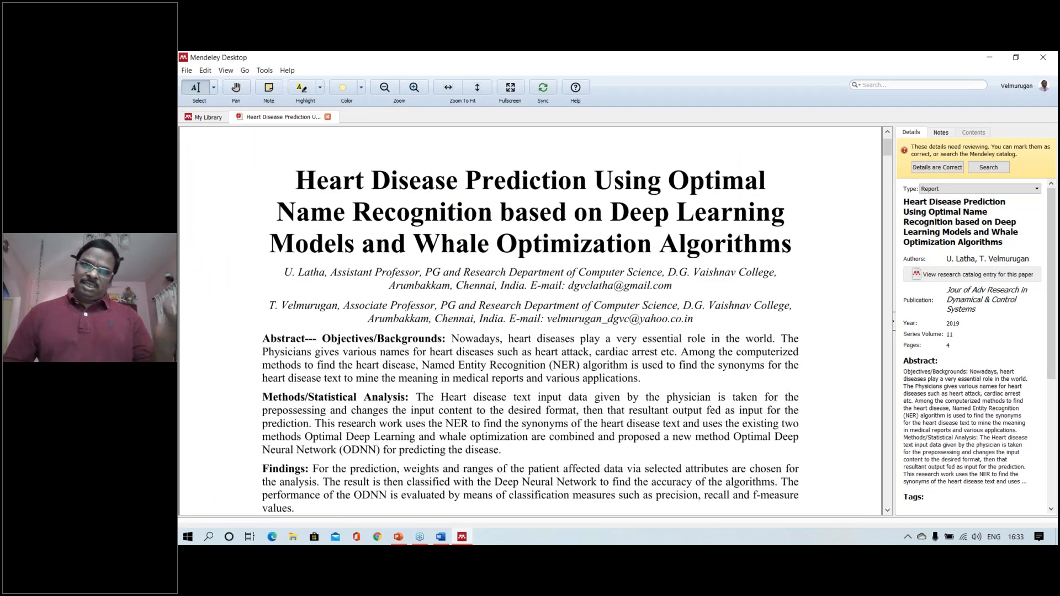
{"action": "scroll", "coordinate": [531, 320], "scroll_direction": "down", "scroll_amount": 4}
{"action": "scroll", "coordinate": [530, 320], "scroll_direction": "down", "scroll_amount": 2}
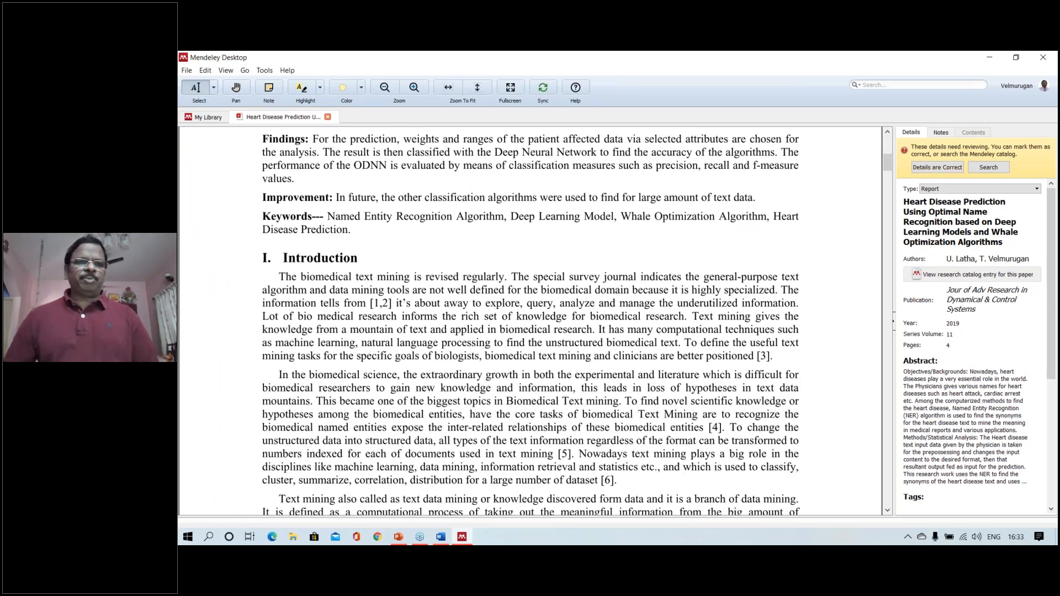
{"action": "scroll", "coordinate": [530, 321], "scroll_direction": "down", "scroll_amount": 2}
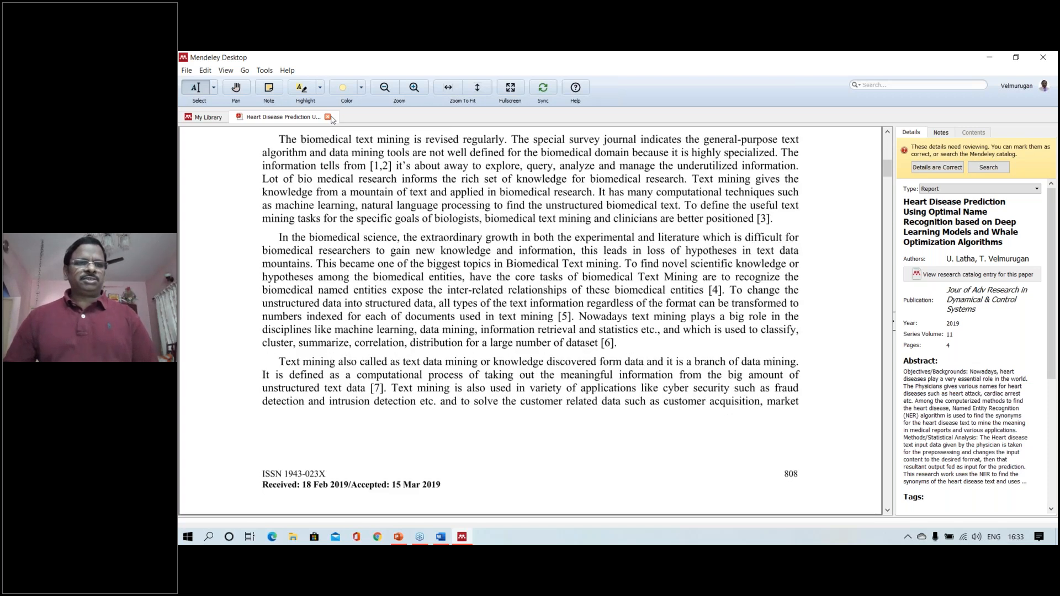
{"action": "left_click", "coordinate": [329, 117]}
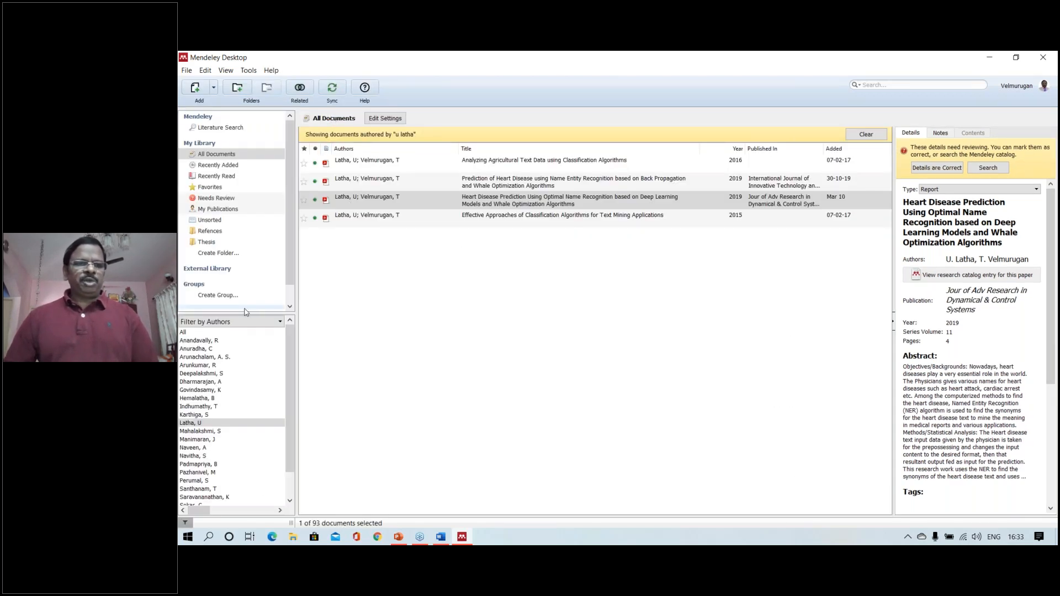
Reset the author filter to All, view the My Publications collection, and return to All Documents
{"action": "left_click", "coordinate": [210, 334]}
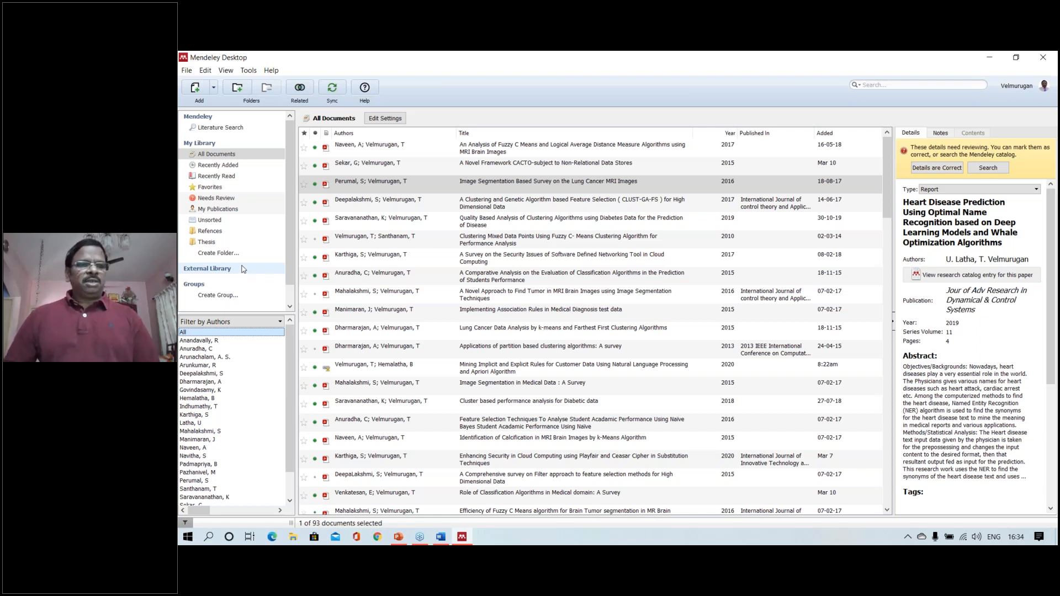
{"action": "left_click", "coordinate": [220, 210]}
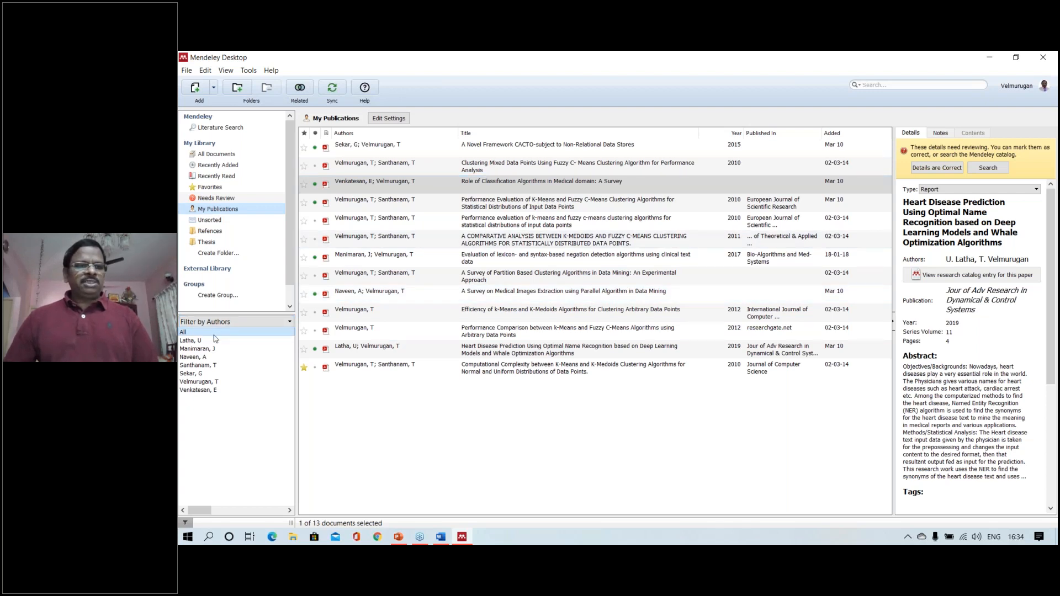
{"action": "left_click", "coordinate": [217, 158]}
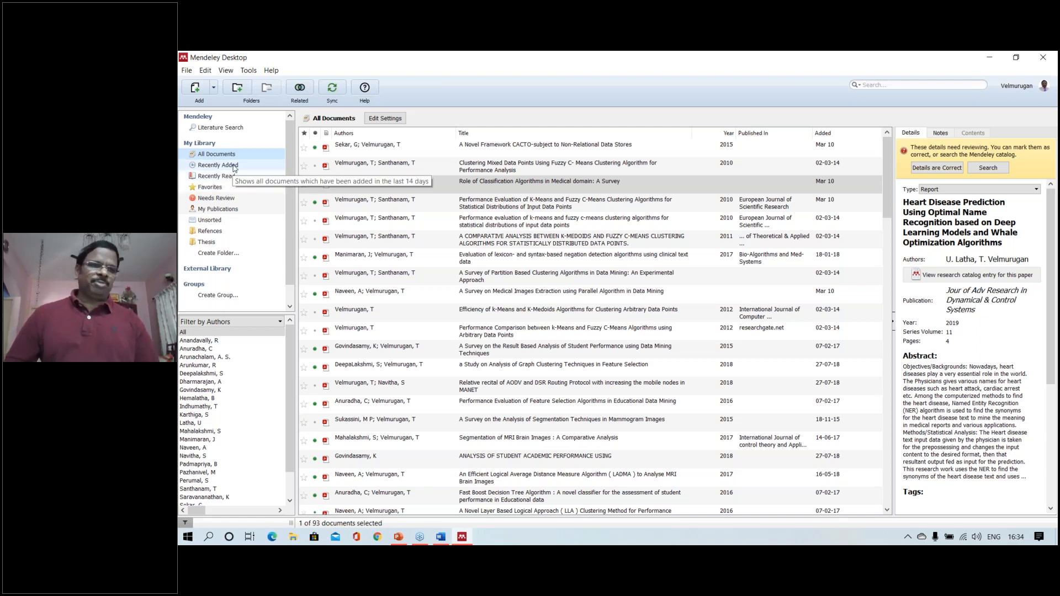
{"action": "scroll", "coordinate": [262, 300], "scroll_direction": "down", "scroll_amount": 1}
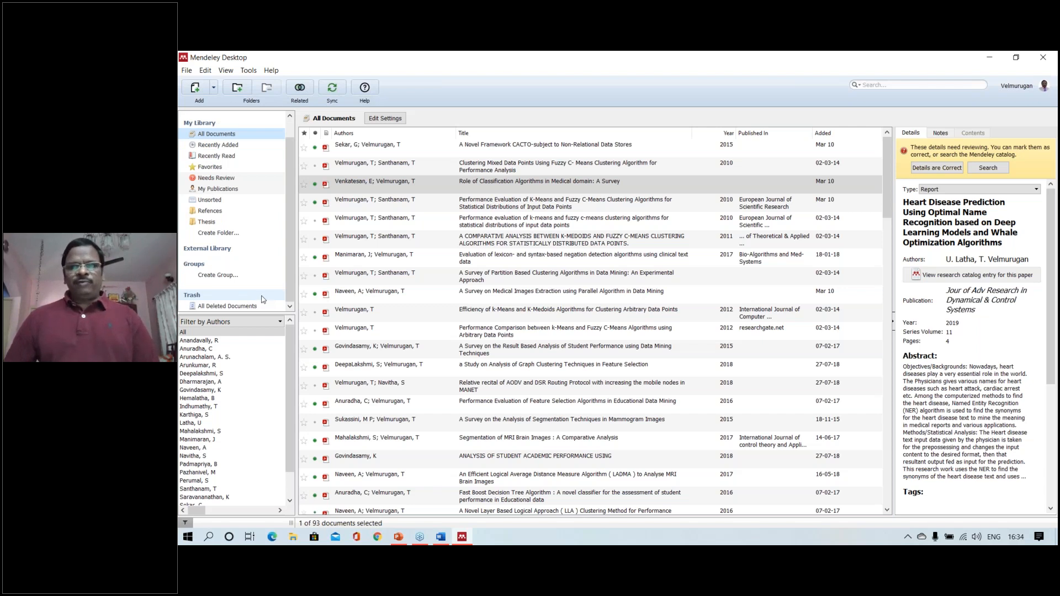
Switch to Word and try to cite the 2012 k-Means and K-Medoids efficiency paper after "data centre" in the sample text
{"action": "left_click", "coordinate": [440, 537]}
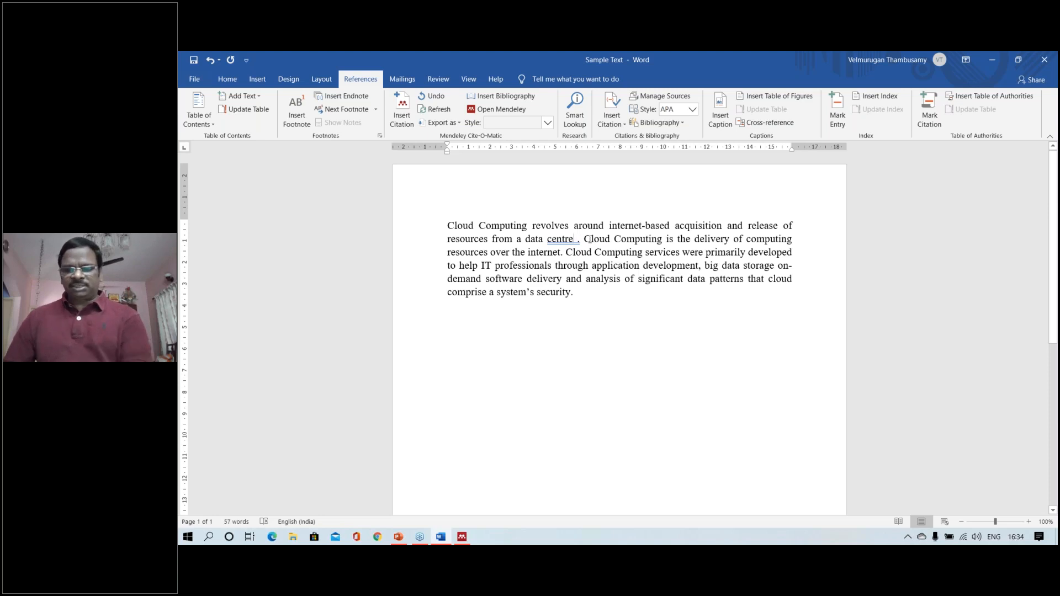
{"action": "key", "text": "Right"}
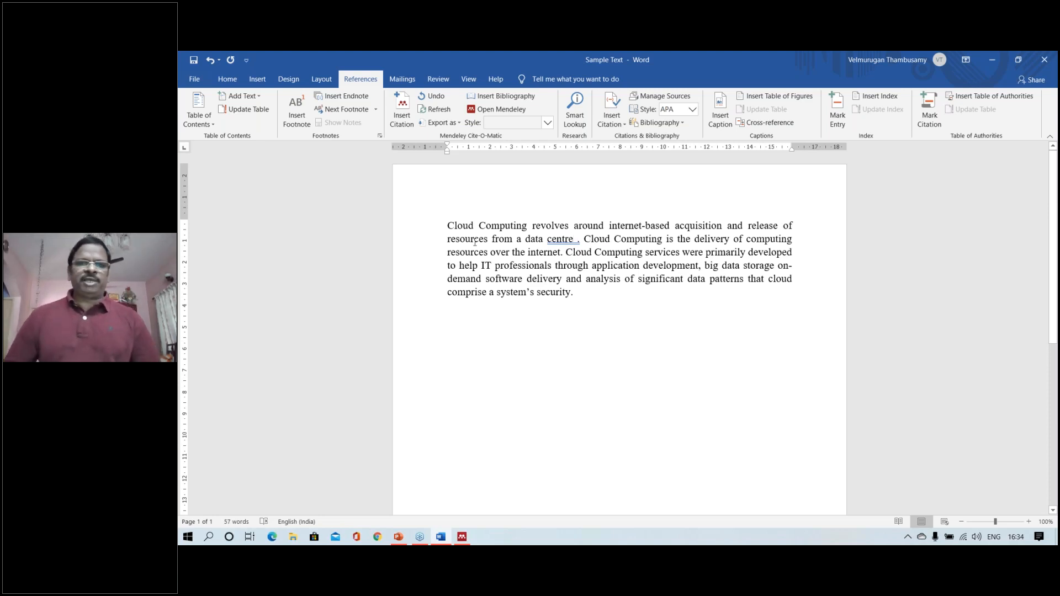
{"action": "left_click", "coordinate": [403, 113]}
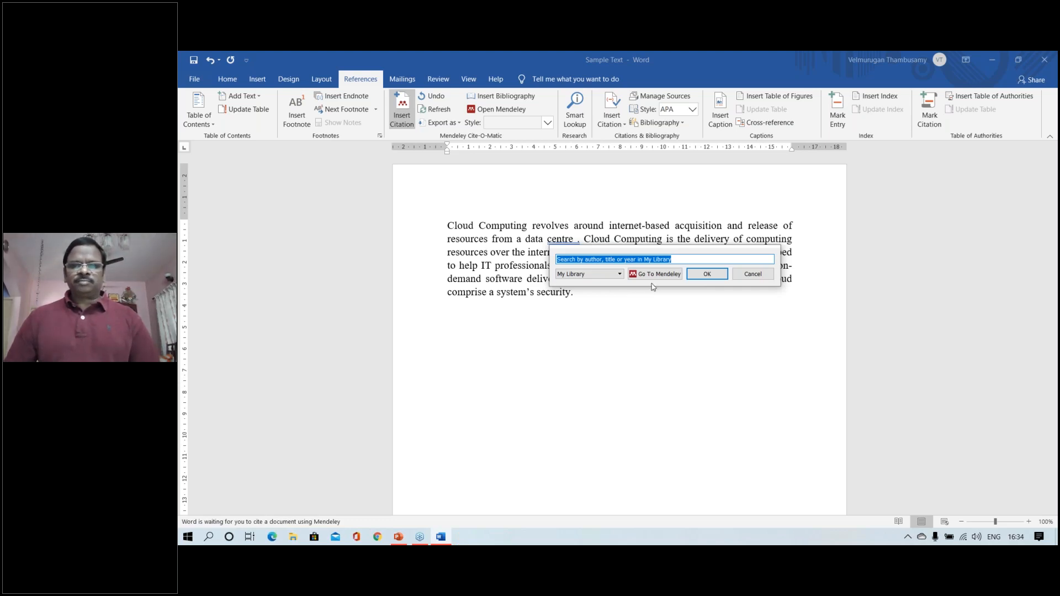
{"action": "left_click", "coordinate": [661, 280]}
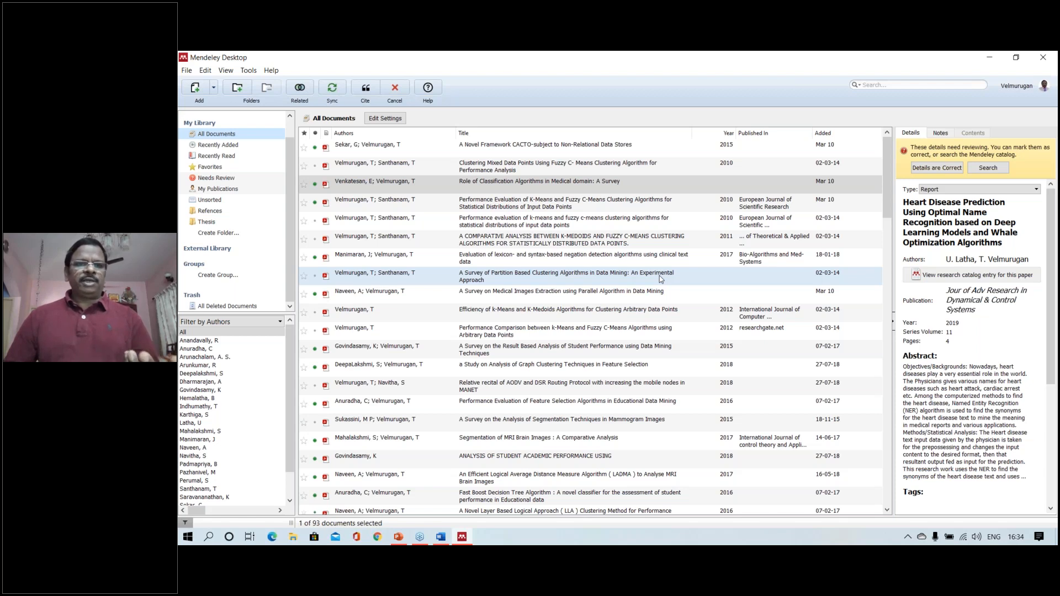
{"action": "left_click", "coordinate": [608, 311]}
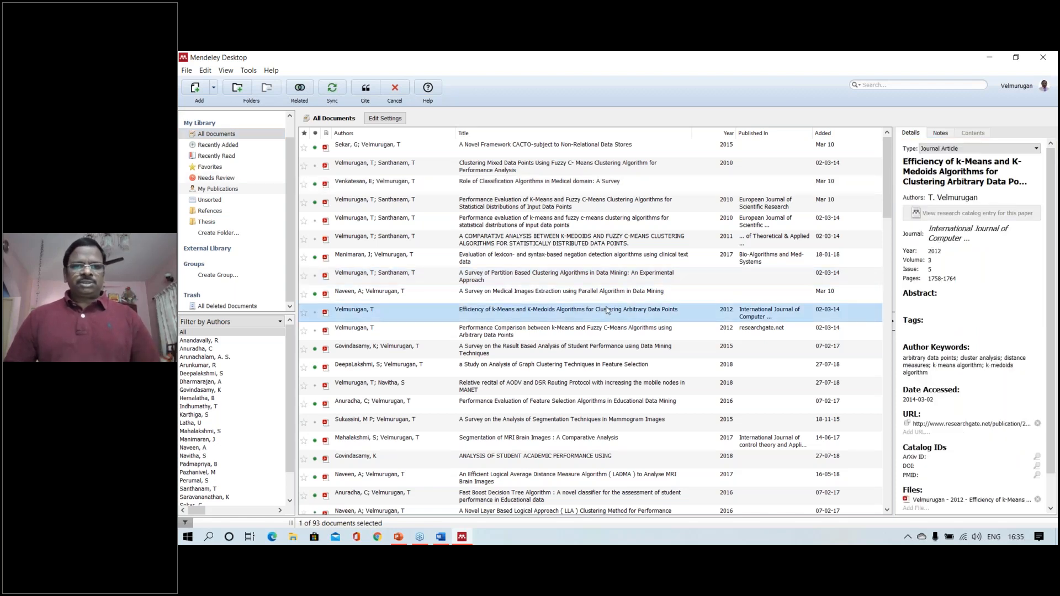
{"action": "scroll", "coordinate": [519, 226], "scroll_direction": "down", "scroll_amount": 3}
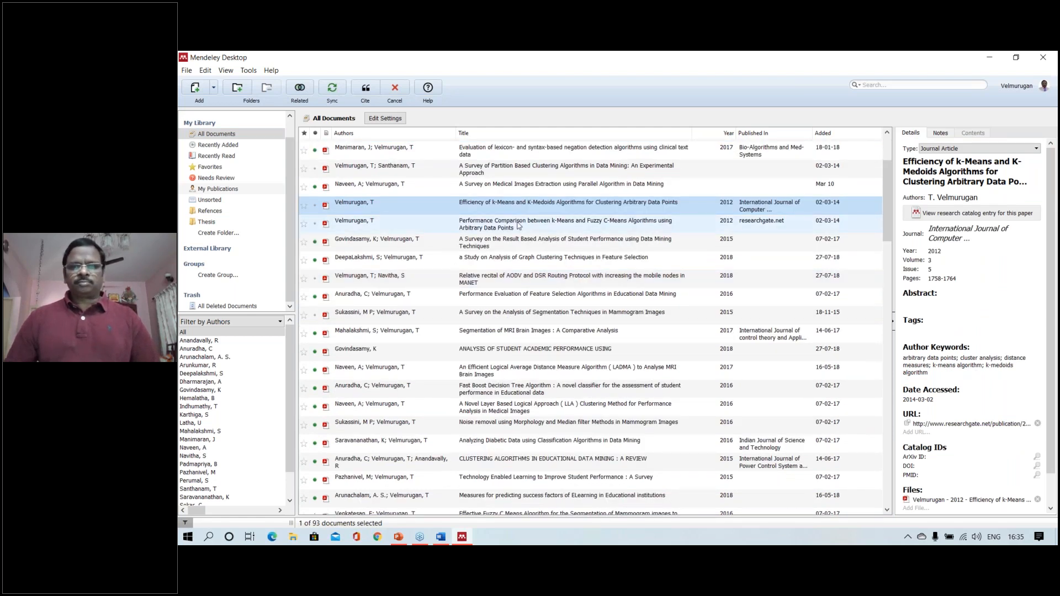
{"action": "key", "text": "alt+Tab"}
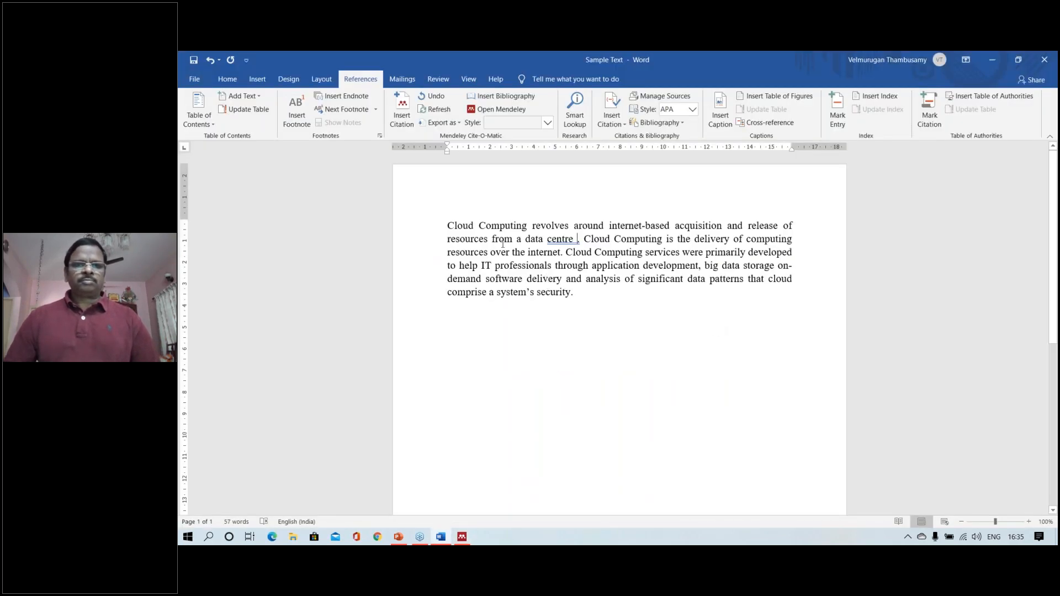
{"action": "key", "text": "alt+Tab"}
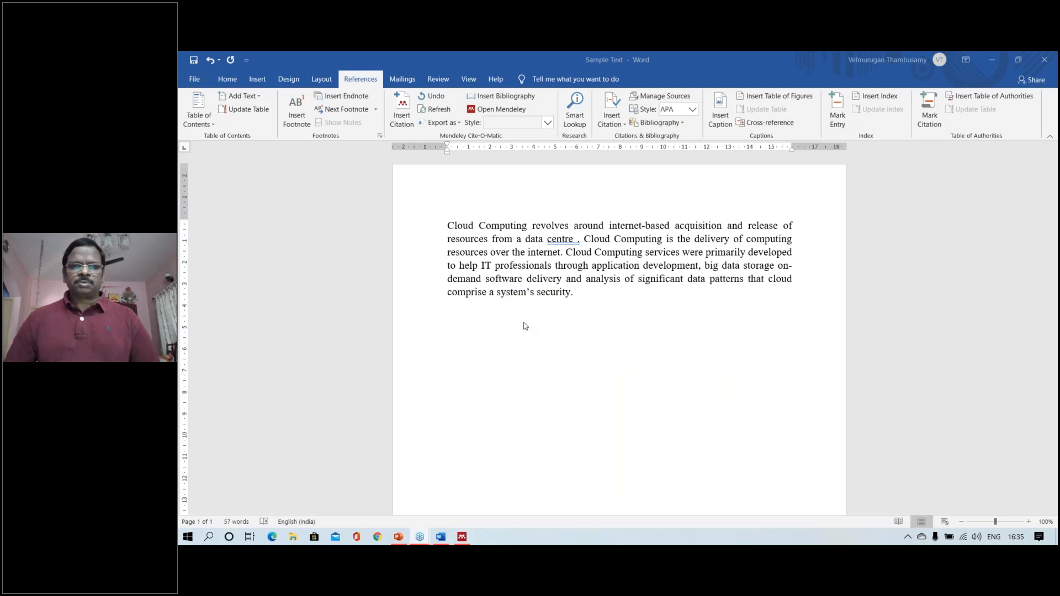
{"action": "left_click", "coordinate": [613, 304]}
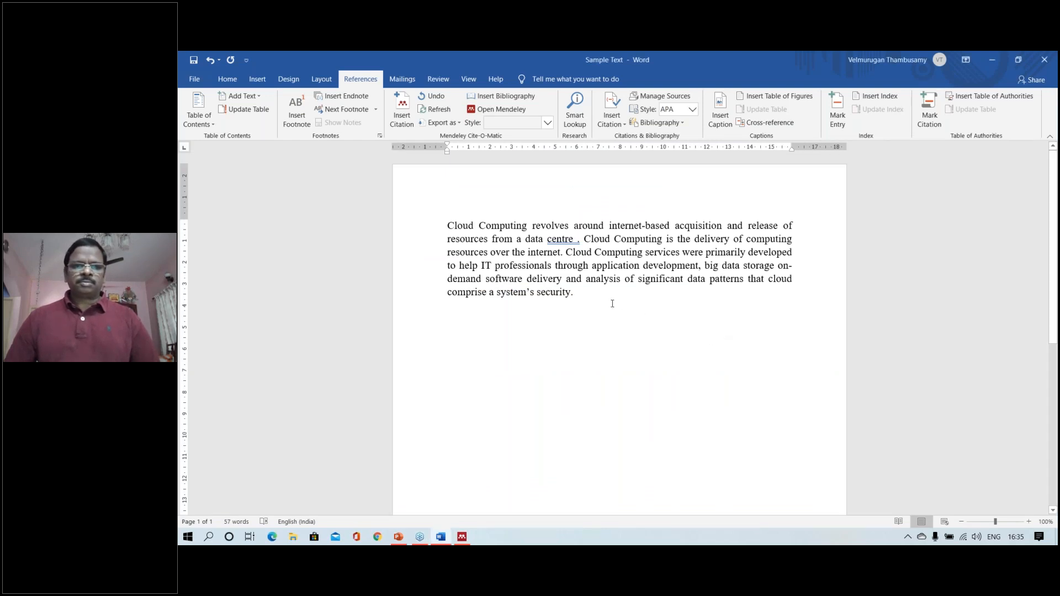
{"action": "left_click", "coordinate": [469, 539]}
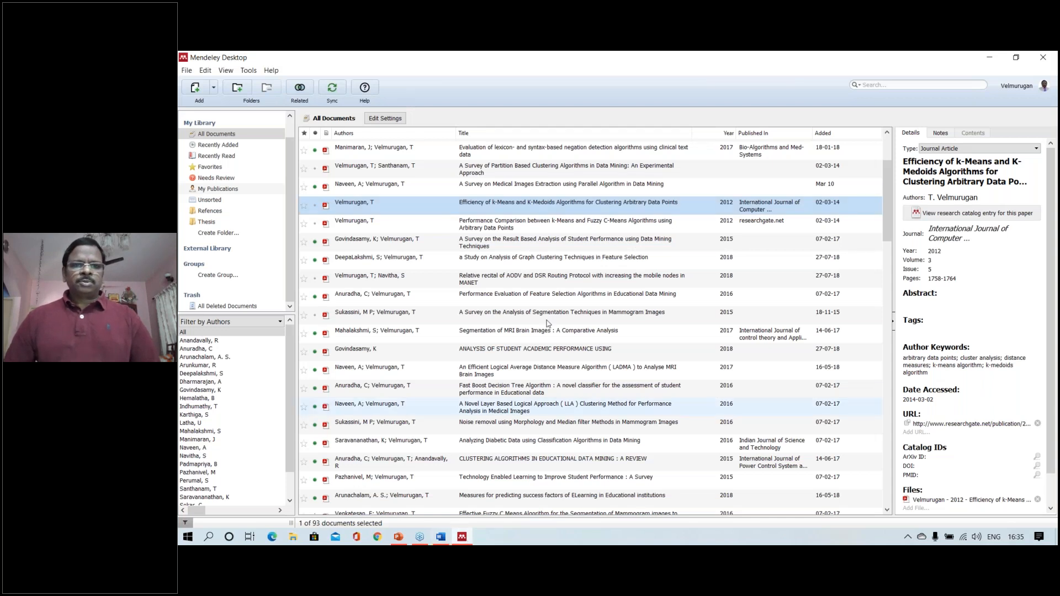
Insert a Mendeley citation after "data centre" in the Word text for "Performance Comparison between k-Means and Fuzzy C-Means Algorithms using Arbitrary Data Points"
{"action": "left_click", "coordinate": [442, 539]}
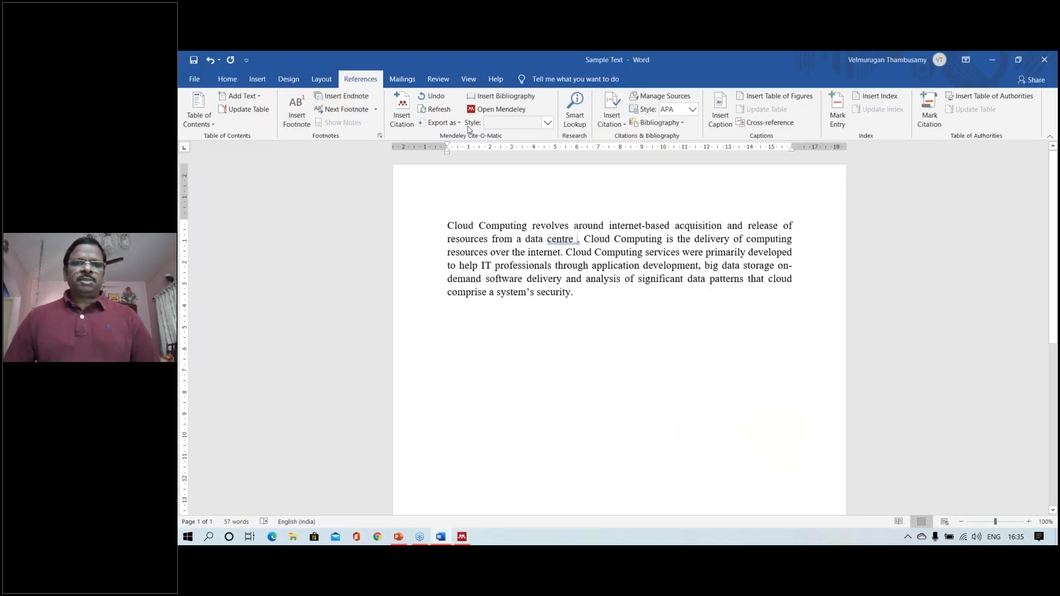
{"action": "left_click", "coordinate": [408, 105]}
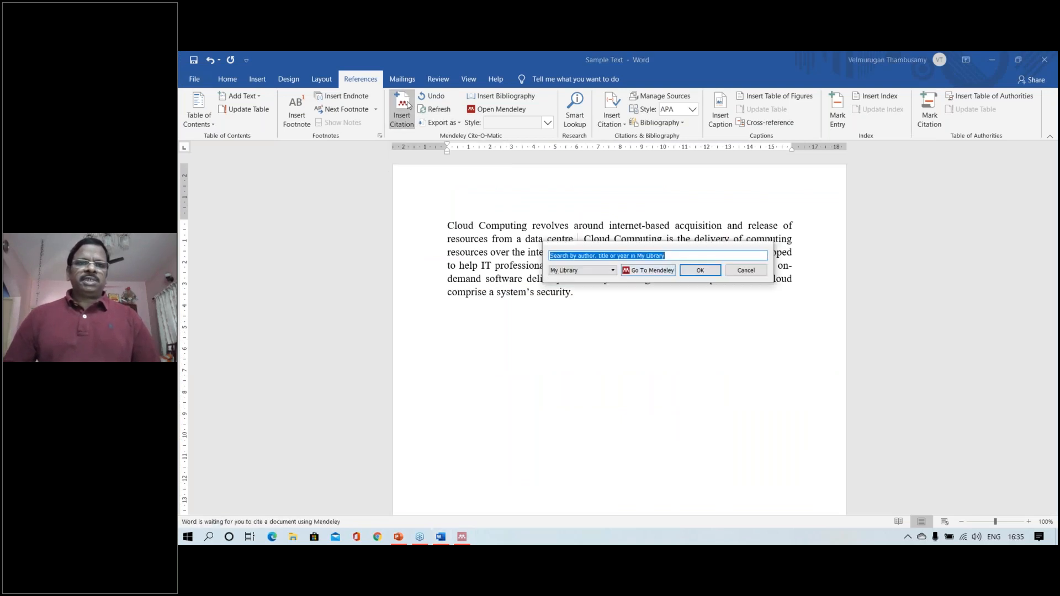
{"action": "left_click", "coordinate": [660, 276]}
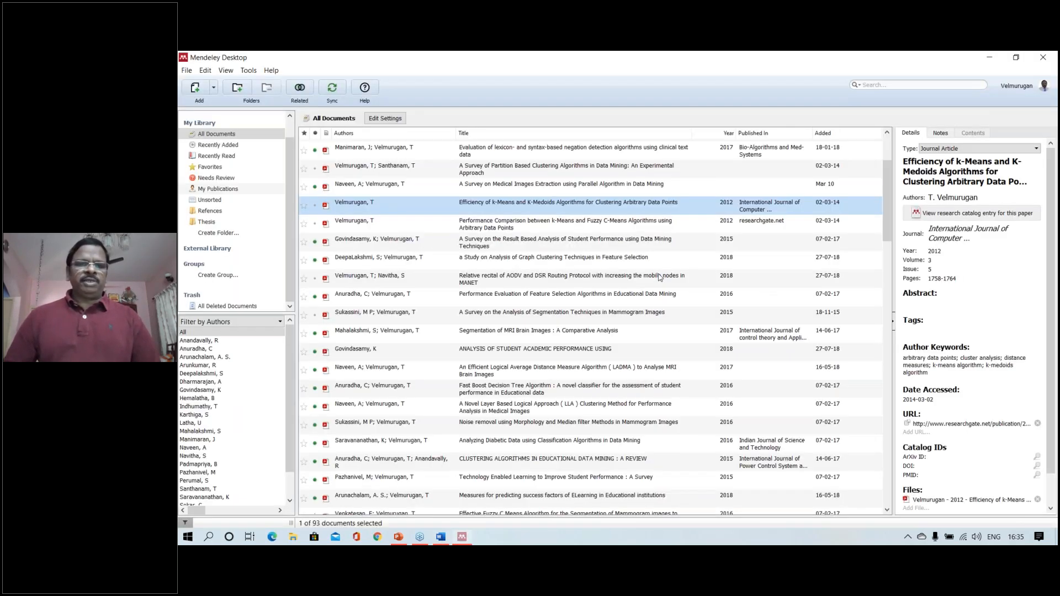
{"action": "left_click", "coordinate": [508, 224]}
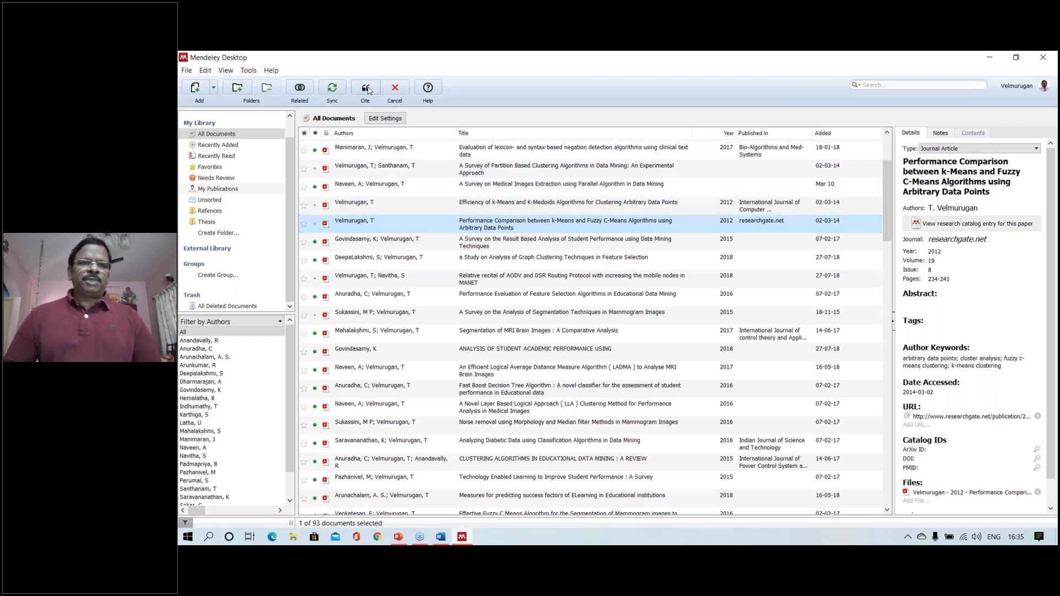
{"action": "left_click", "coordinate": [366, 89]}
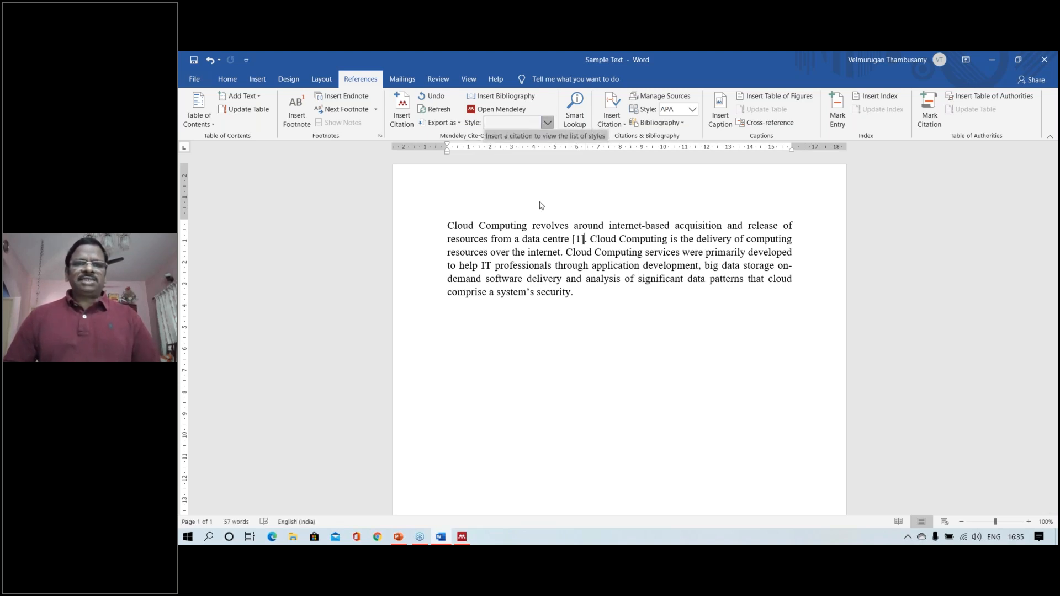
{"action": "left_click", "coordinate": [463, 537]}
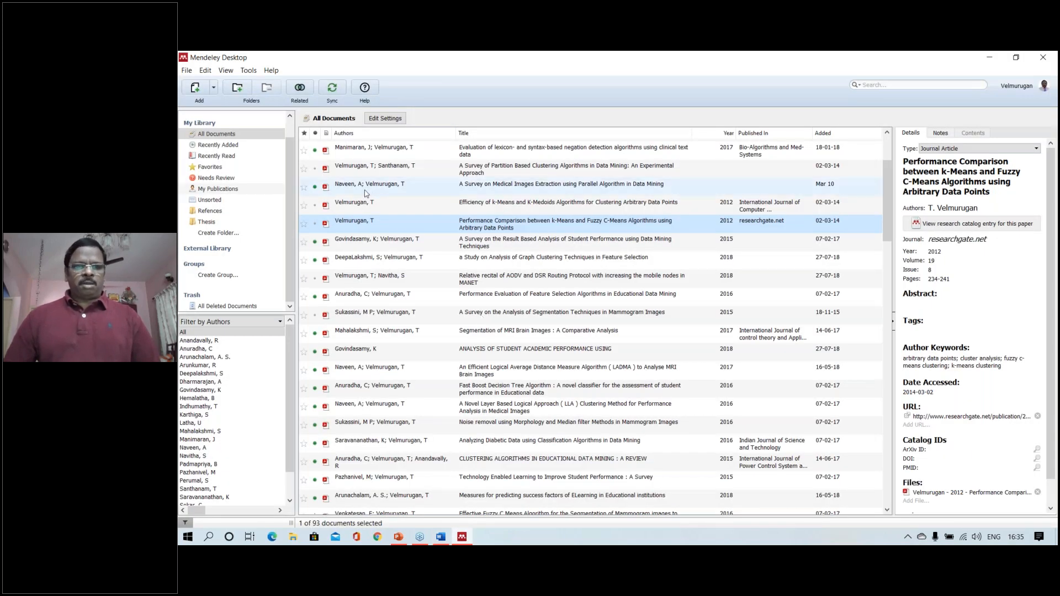
{"action": "left_click", "coordinate": [228, 71]}
{"action": "mouse_move", "coordinate": [254, 74]}
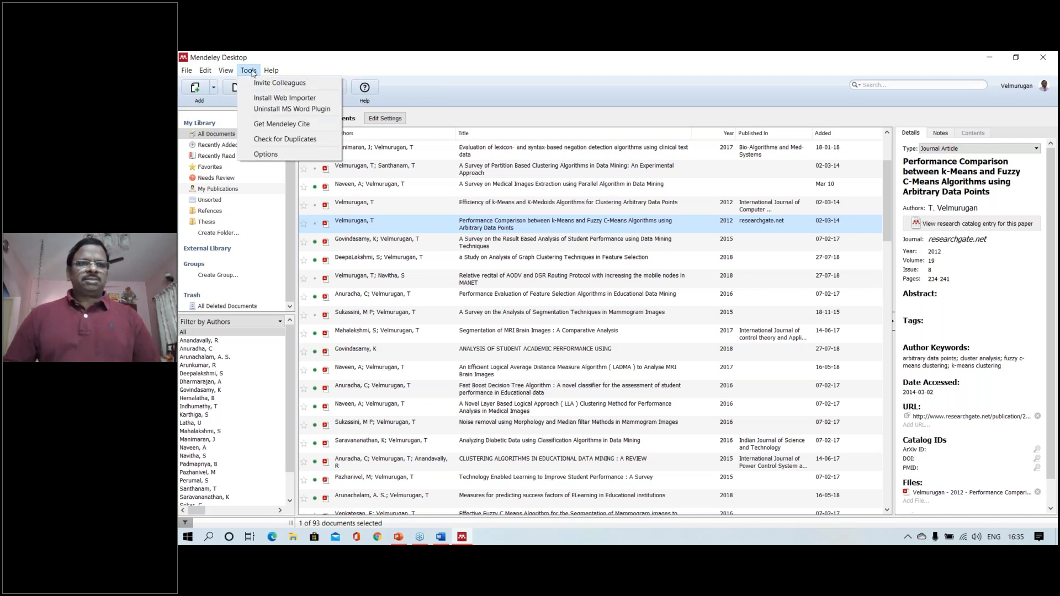
{"action": "left_click", "coordinate": [578, 283]}
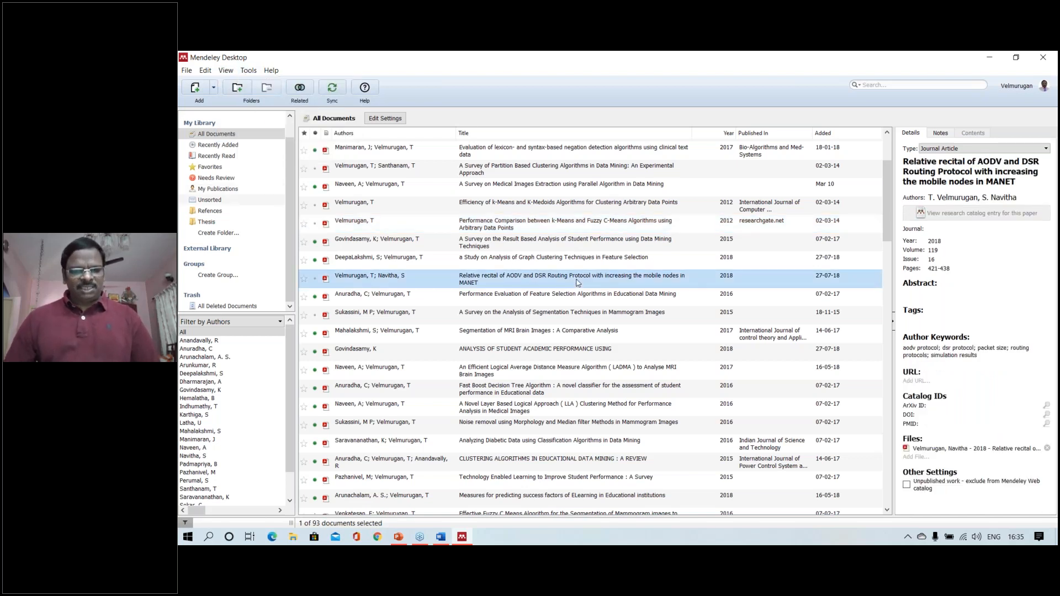
In Word, cite "A Novel Layer Based Logical Approach (LLA) Clustering Method for Performance Analysis in Medical Images" after "over the internet"
{"action": "left_click", "coordinate": [440, 537]}
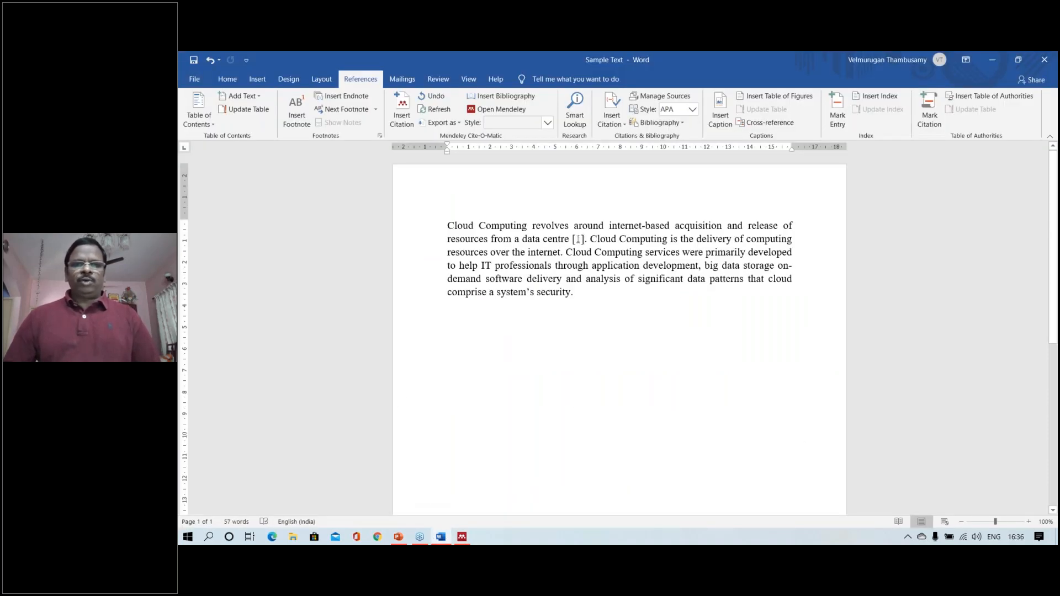
{"action": "left_click", "coordinate": [563, 255]}
{"action": "left_click", "coordinate": [402, 106]}
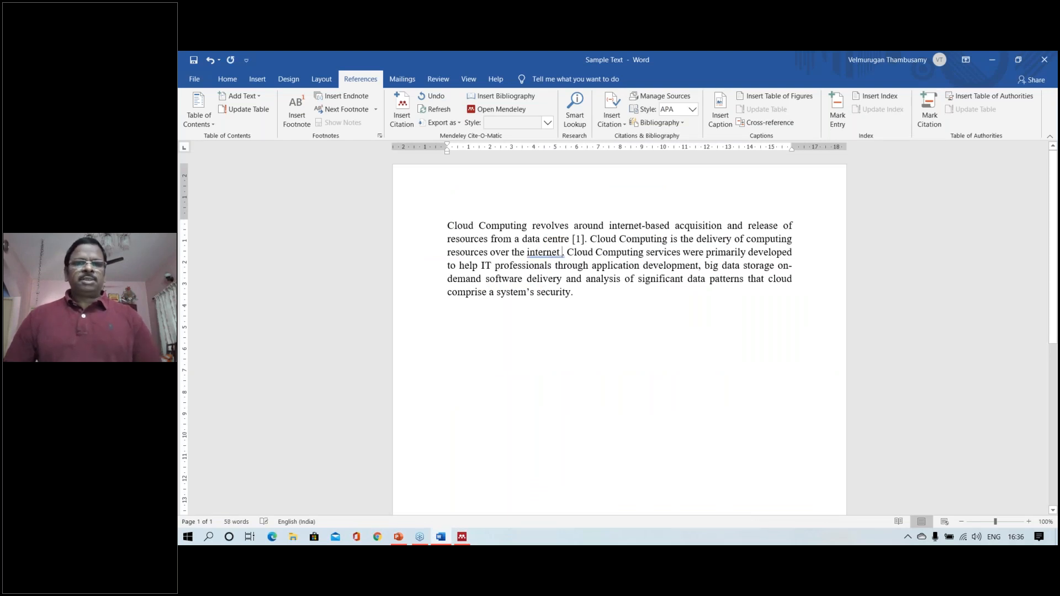
{"action": "left_click", "coordinate": [403, 106]}
{"action": "left_click", "coordinate": [619, 283]}
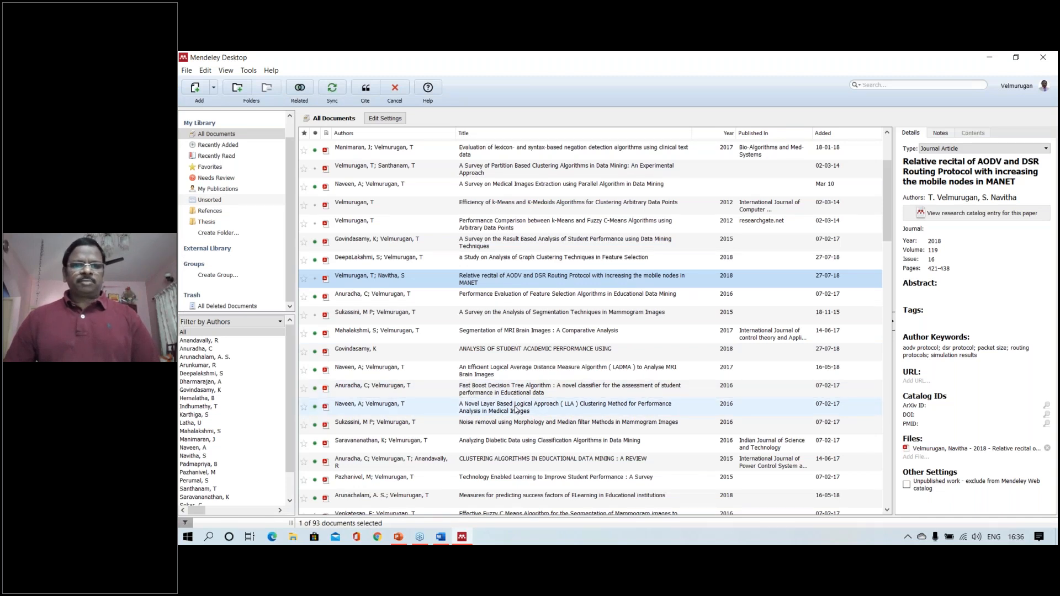
{"action": "left_click", "coordinate": [515, 409]}
{"action": "left_click", "coordinate": [365, 89]}
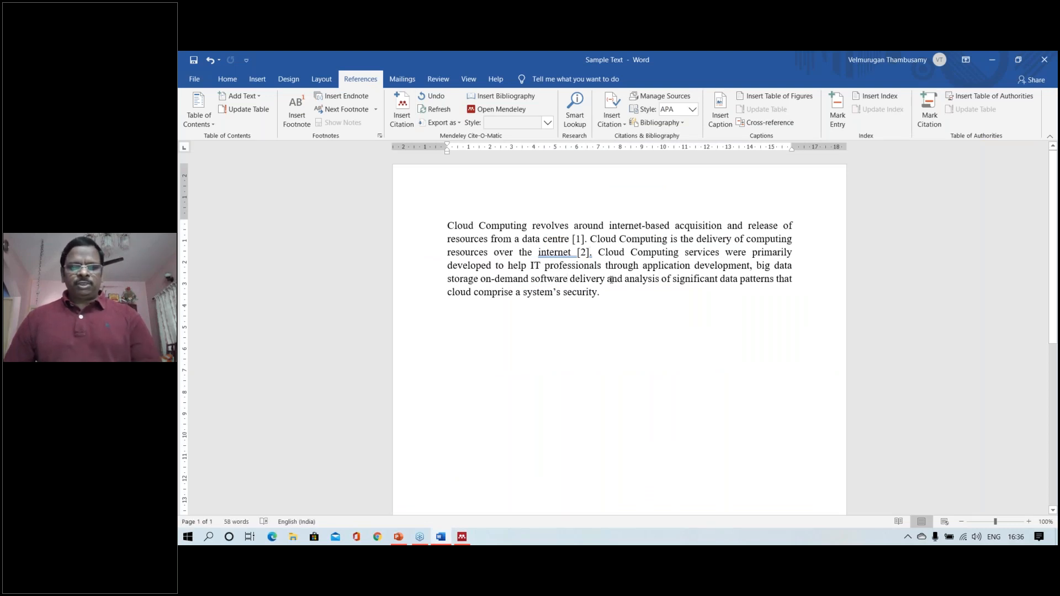
Cite "Preprocessing and Feature Extraction Process in Predicting Students Performance using Clustering Technique" from the Mendeley library after "on-demand software"
{"action": "left_click", "coordinate": [402, 110]}
{"action": "left_click", "coordinate": [650, 311]}
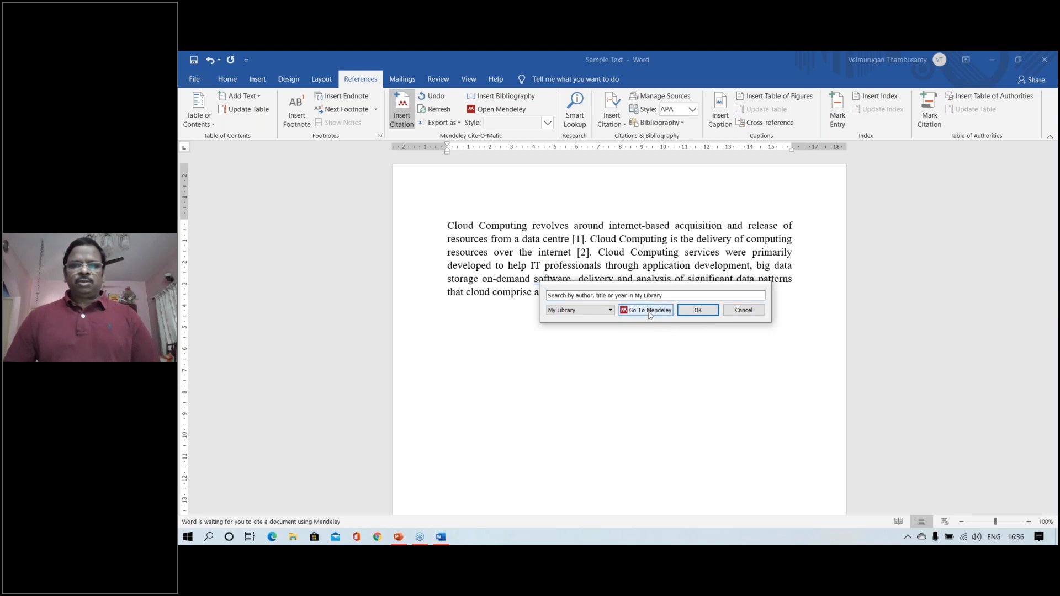
{"action": "scroll", "coordinate": [572, 388], "scroll_direction": "down", "scroll_amount": 5}
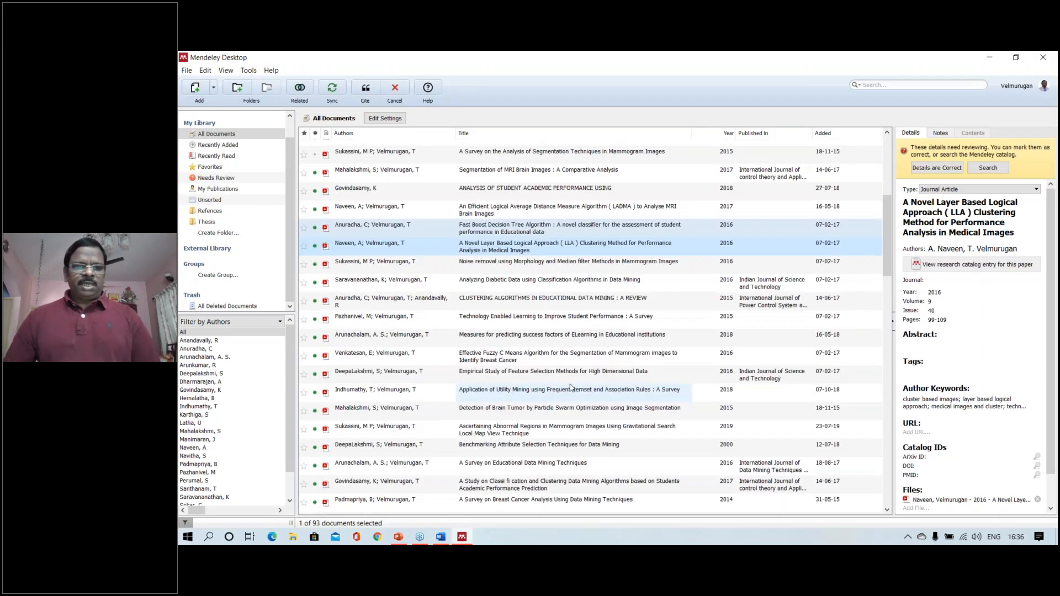
{"action": "left_click", "coordinate": [519, 420]}
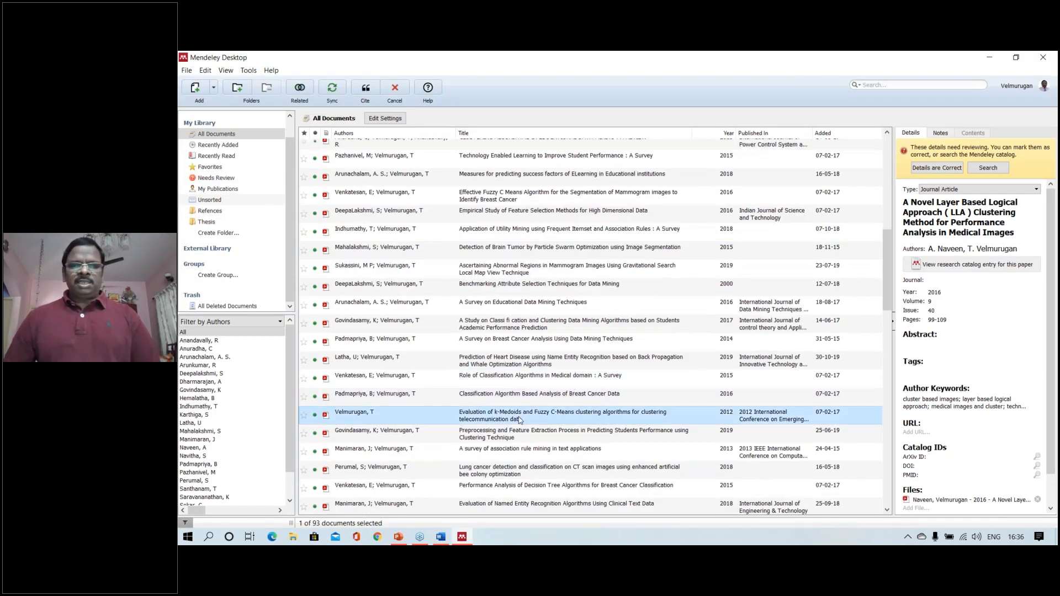
{"action": "left_click", "coordinate": [513, 439]}
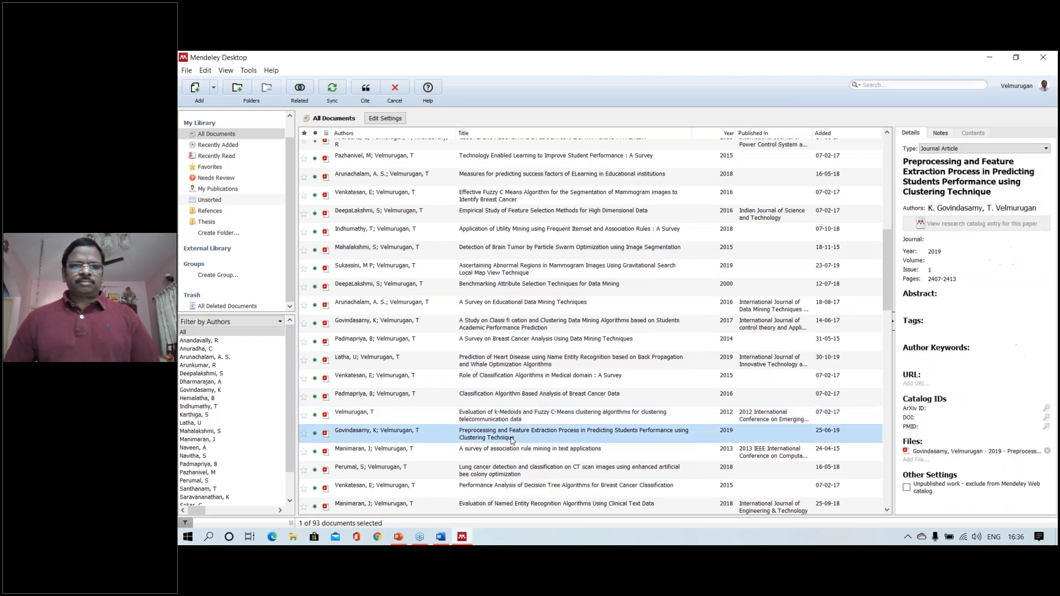
{"action": "left_click", "coordinate": [365, 88]}
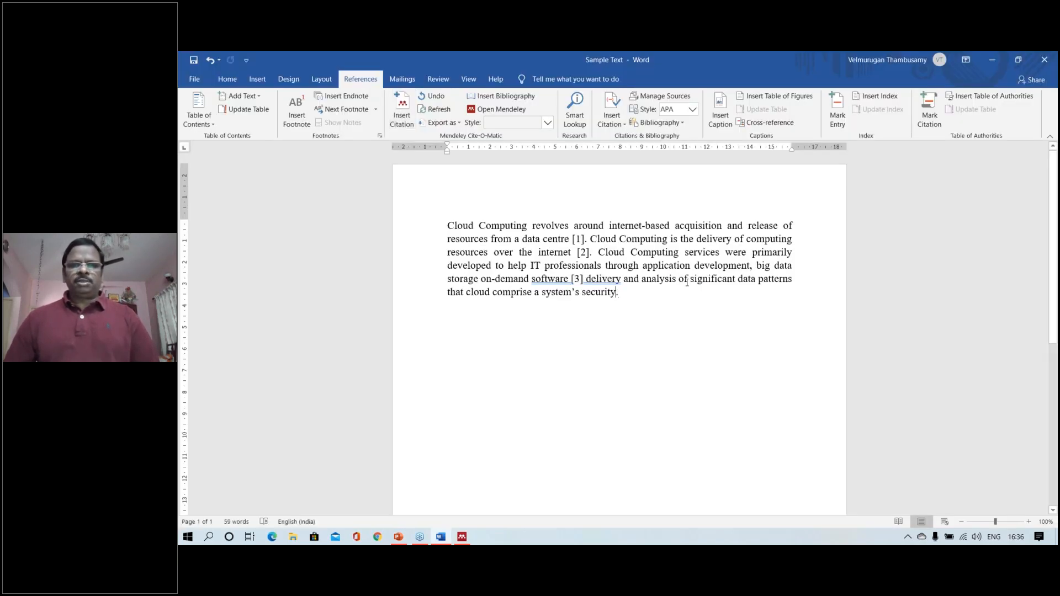
Cite "A Comprehensive survey on Filter approach to feature selection methods for High Dimensional Data" after "system's security" at the paragraph's end
{"action": "left_click", "coordinate": [616, 294]}
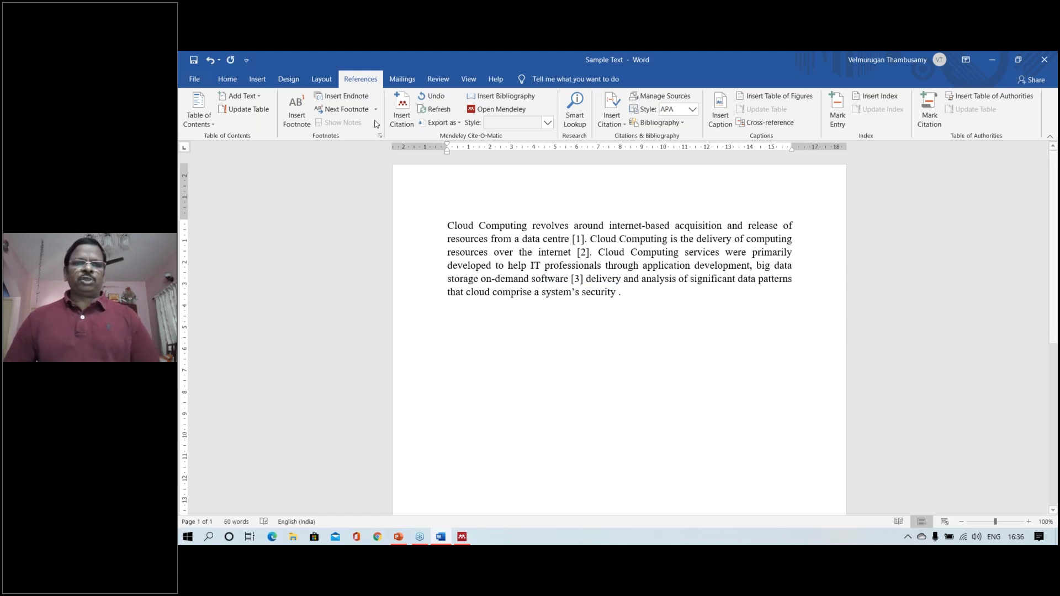
{"action": "left_click", "coordinate": [402, 108]}
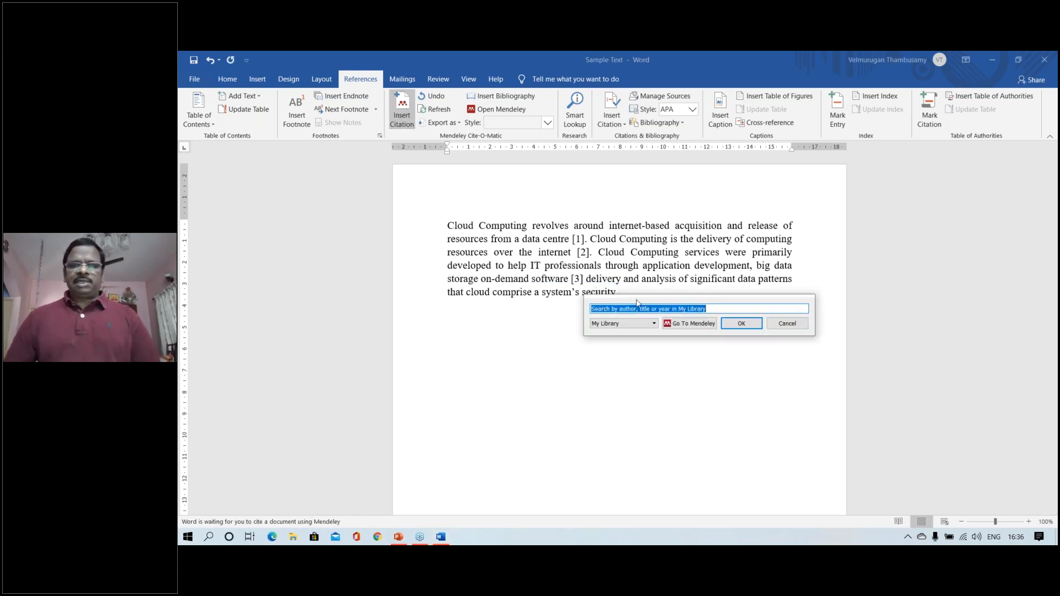
{"action": "left_click", "coordinate": [684, 324]}
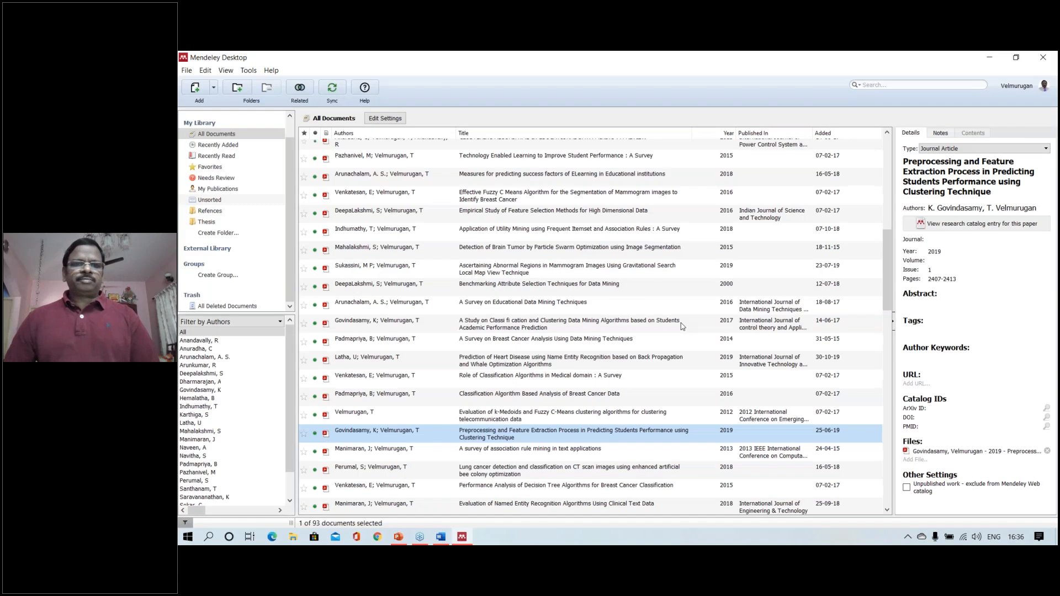
{"action": "scroll", "coordinate": [469, 310], "scroll_direction": "down", "scroll_amount": 10}
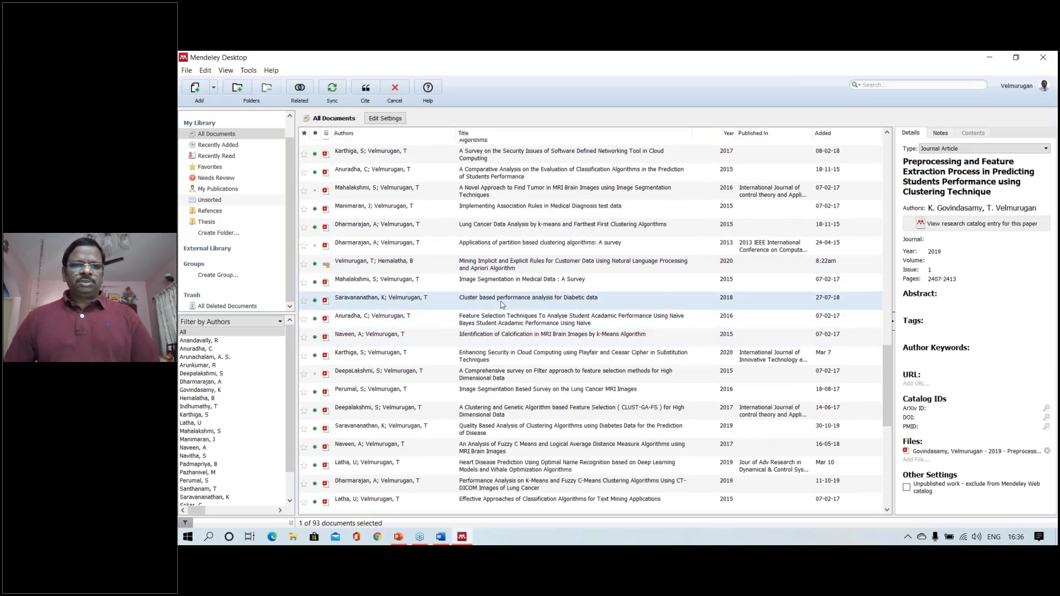
{"action": "left_click", "coordinate": [509, 376]}
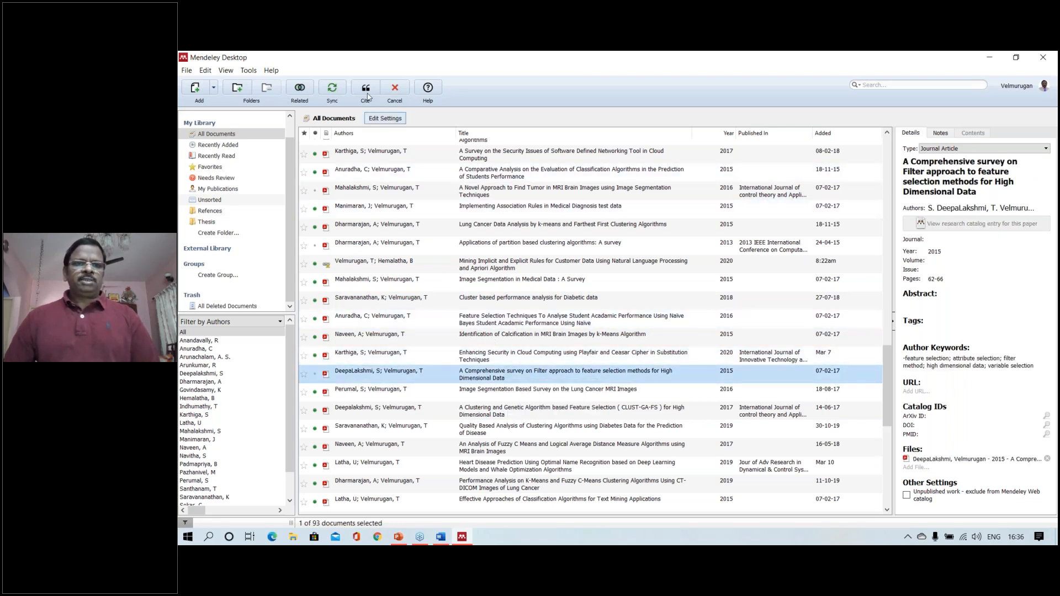
{"action": "left_click", "coordinate": [366, 89]}
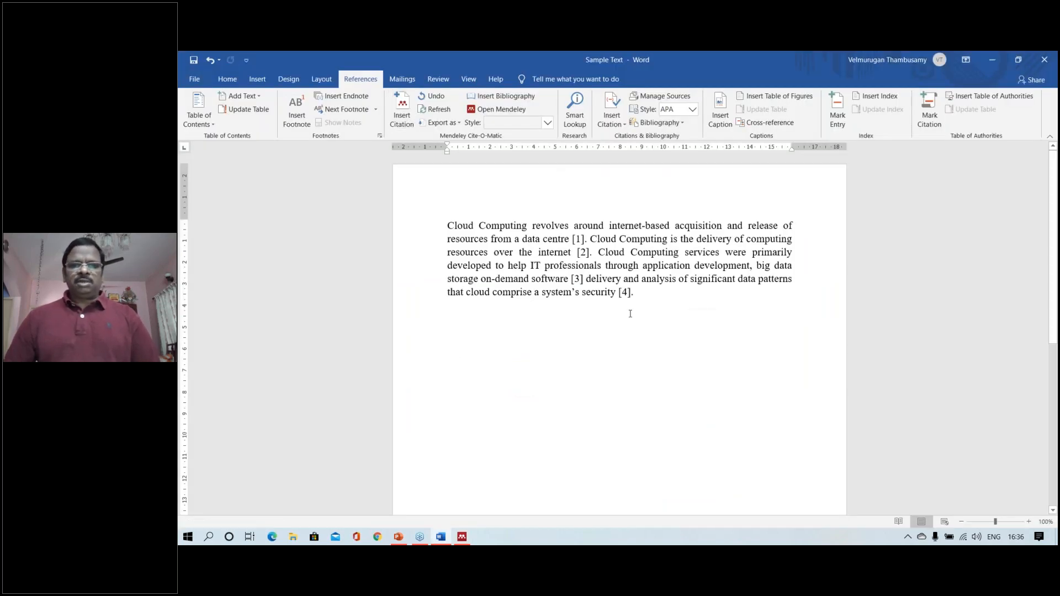
Add blank lines below the paragraph and insert the Mendeley bibliography for the cited papers there
{"action": "key", "text": "Return"}
{"action": "key", "text": "Return"}
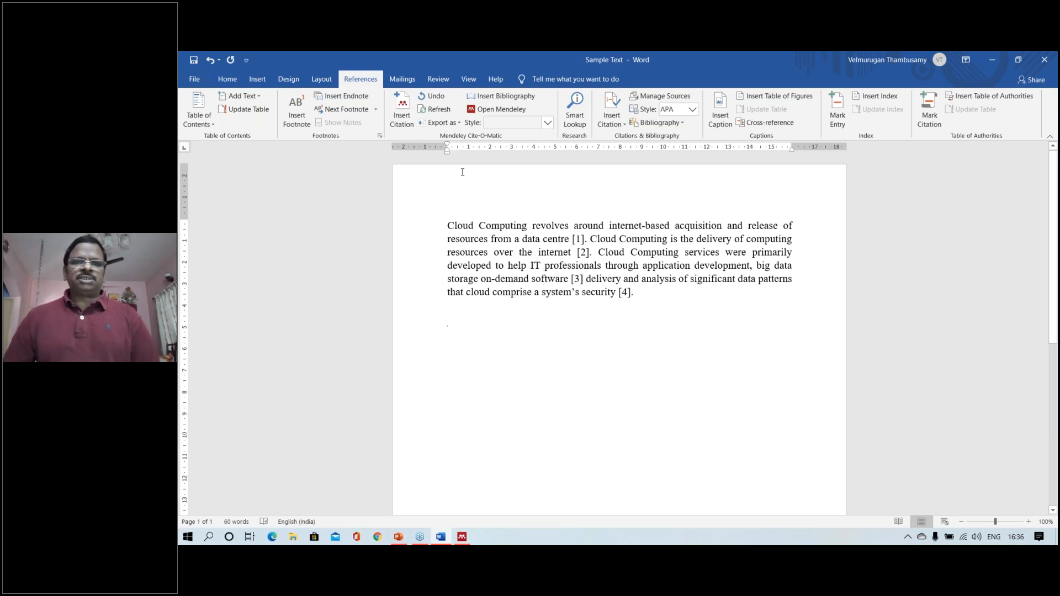
{"action": "left_click", "coordinate": [491, 97]}
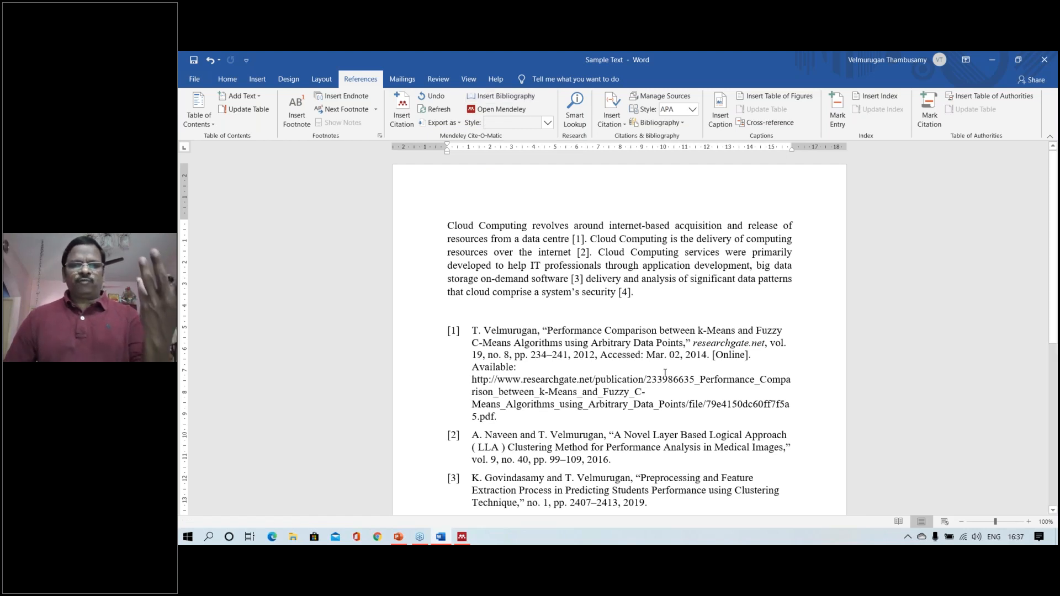
Remove "[Online]. Available:" and the web address from the end of the first bibliography entry
{"action": "scroll", "coordinate": [666, 373], "scroll_direction": "down", "scroll_amount": 4}
{"action": "scroll", "coordinate": [665, 373], "scroll_direction": "up", "scroll_amount": 2}
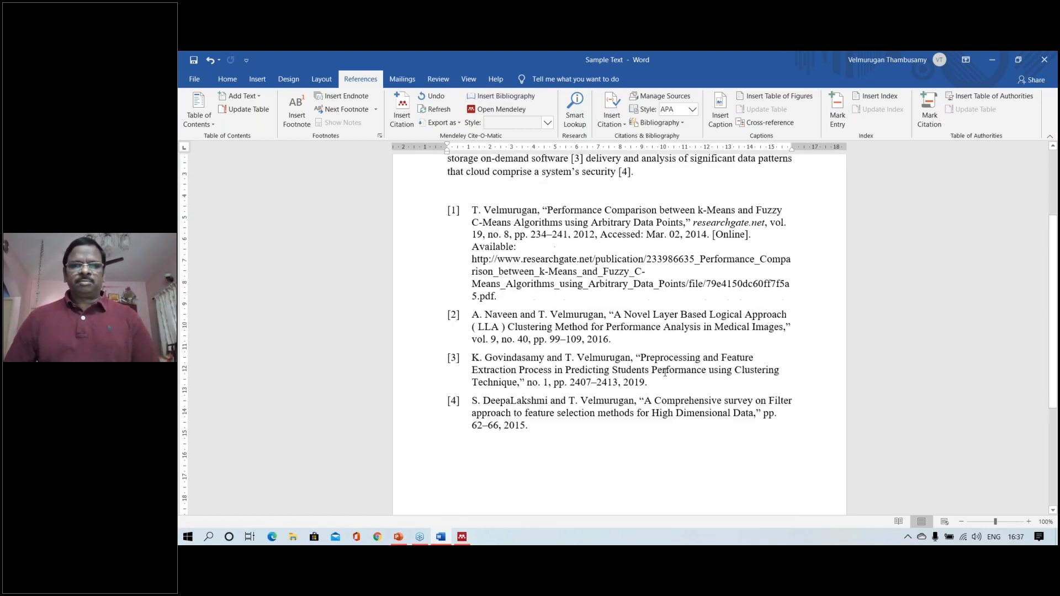
{"action": "scroll", "coordinate": [665, 373], "scroll_direction": "up", "scroll_amount": 2}
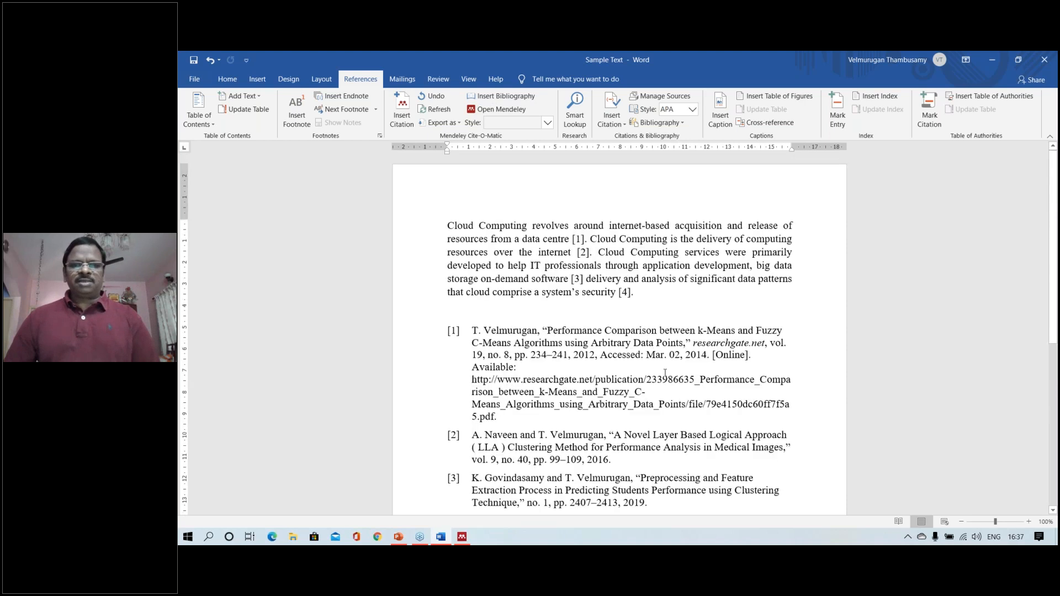
{"action": "scroll", "coordinate": [665, 373], "scroll_direction": "down", "scroll_amount": 3}
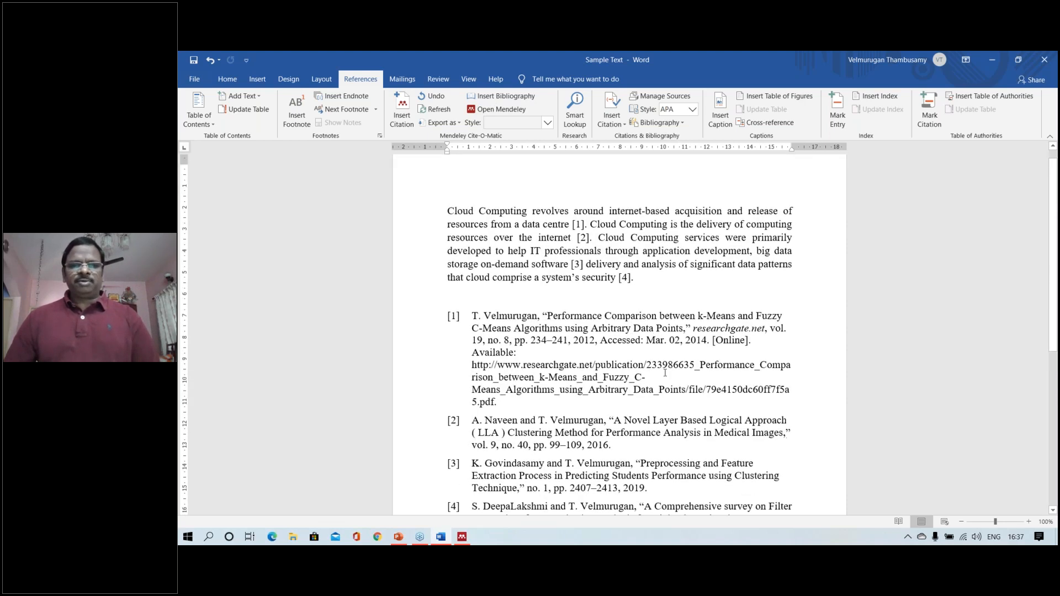
{"action": "left_click", "coordinate": [534, 320]}
{"action": "left_click_drag", "start_coordinate": [470, 298], "coordinate": [517, 331]}
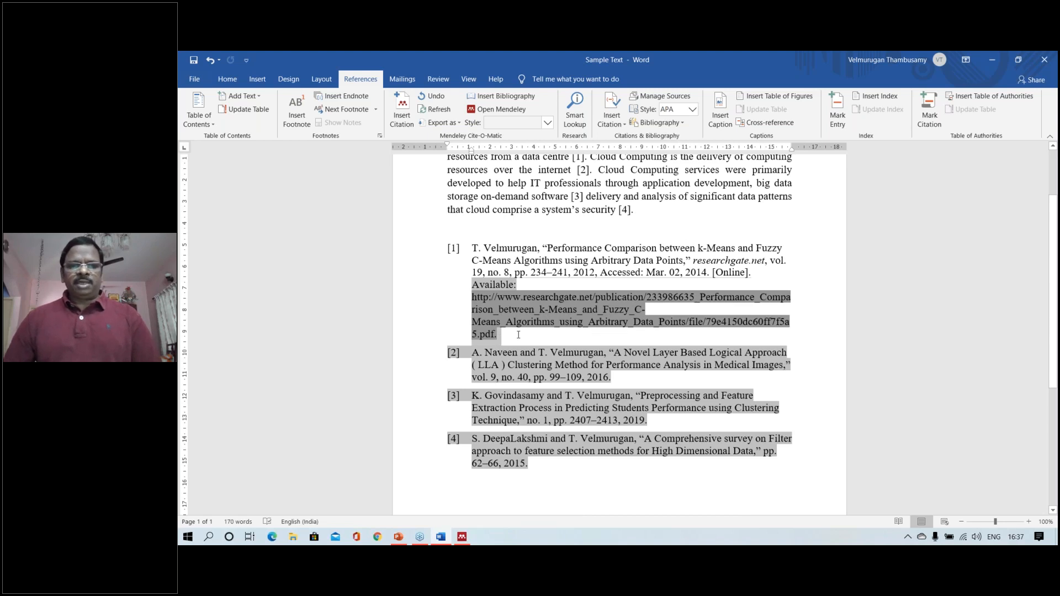
{"action": "key", "text": "Delete"}
{"action": "key", "text": "Delete"}
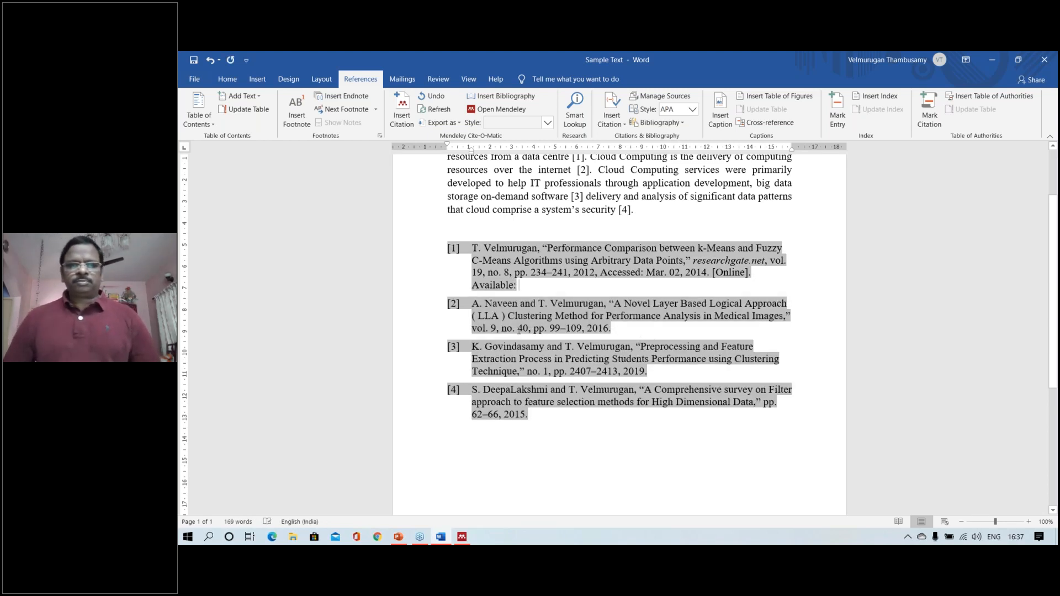
{"action": "key", "text": "BackSpace"}
{"action": "key", "text": "BackSpace"}
{"action": "key", "text": "BackSpace"}
{"action": "key", "text": "BackSpace"}
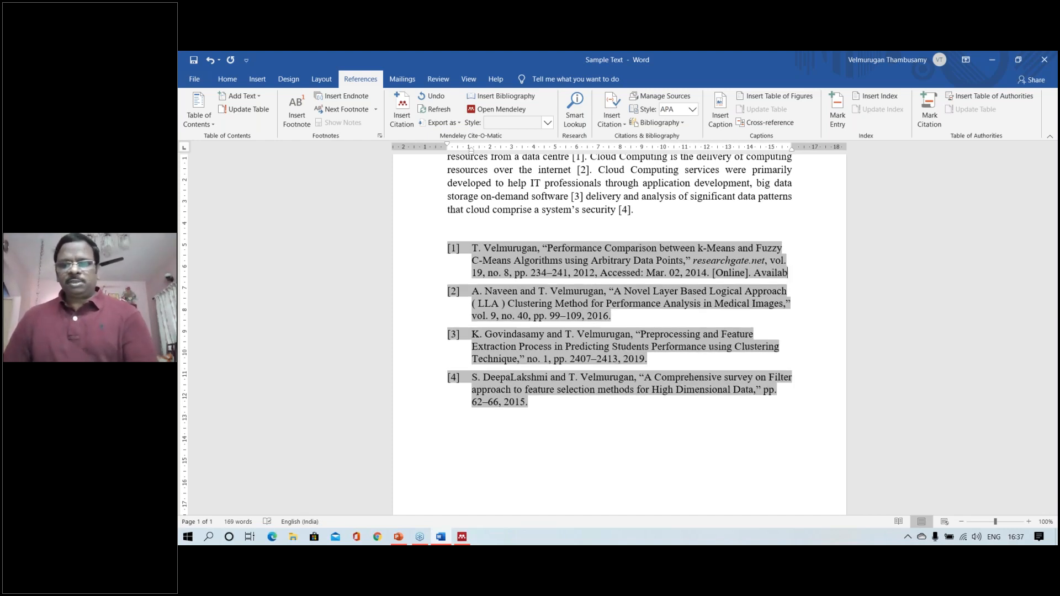
{"action": "key", "text": "BackSpace"}
{"action": "key", "text": "BackSpace"}
{"action": "key", "text": "BackSpace"}
{"action": "key", "text": "BackSpace"}
{"action": "key", "text": "BackSpace"}
{"action": "key", "text": "BackSpace"}
{"action": "key", "text": "BackSpace"}
{"action": "key", "text": "BackSpace"}
{"action": "key", "text": "BackSpace"}
{"action": "key", "text": "BackSpace"}
{"action": "key", "text": "BackSpace"}
{"action": "key", "text": "BackSpace"}
{"action": "key", "text": "BackSpace"}
{"action": "key", "text": "BackSpace"}
{"action": "key", "text": "BackSpace"}
{"action": "key", "text": "BackSpace"}
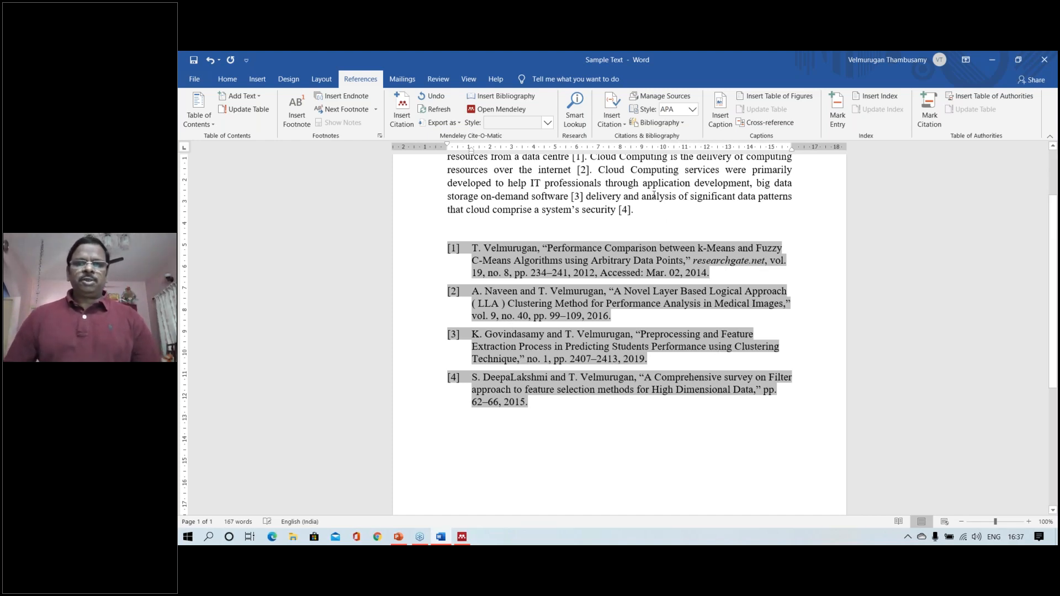
{"action": "left_click", "coordinate": [652, 196]}
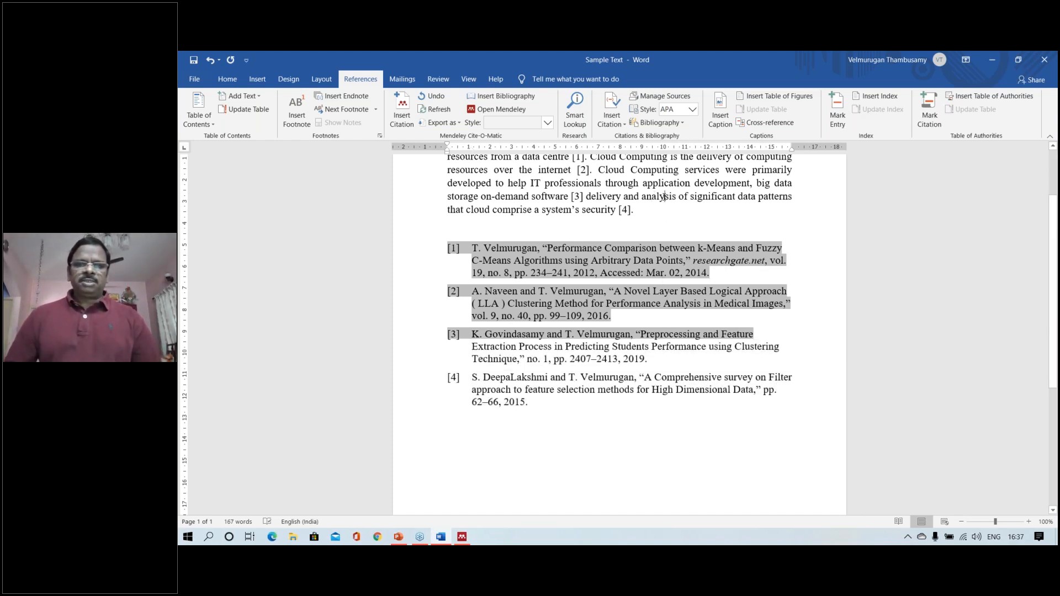
Change the document's Mendeley citation style to Modern Language Association 8th edition through the full list of citation styles
{"action": "scroll", "coordinate": [593, 259], "scroll_direction": "up", "scroll_amount": 3}
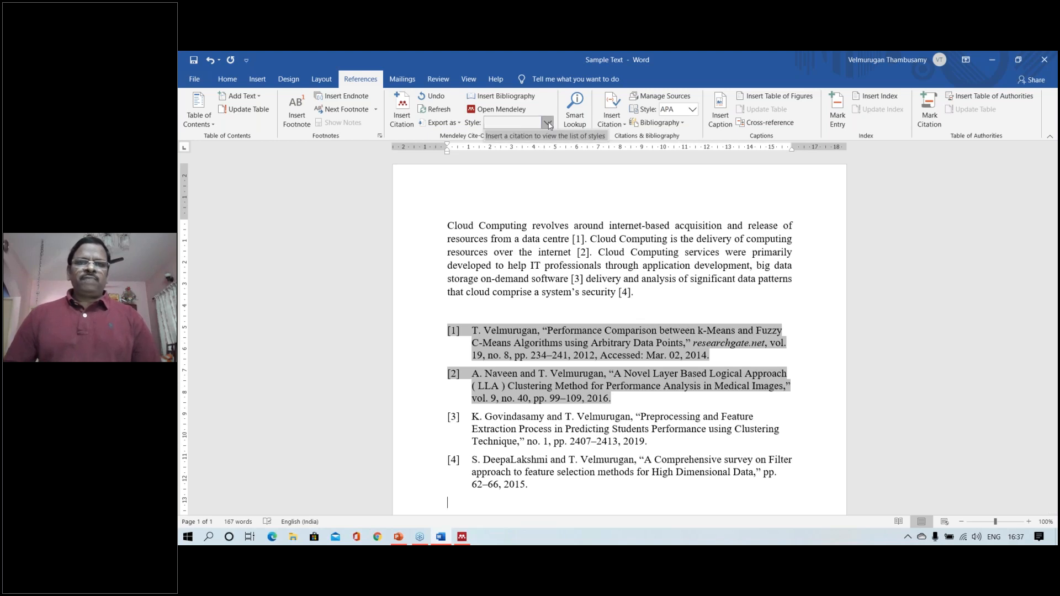
{"action": "left_click", "coordinate": [534, 137]}
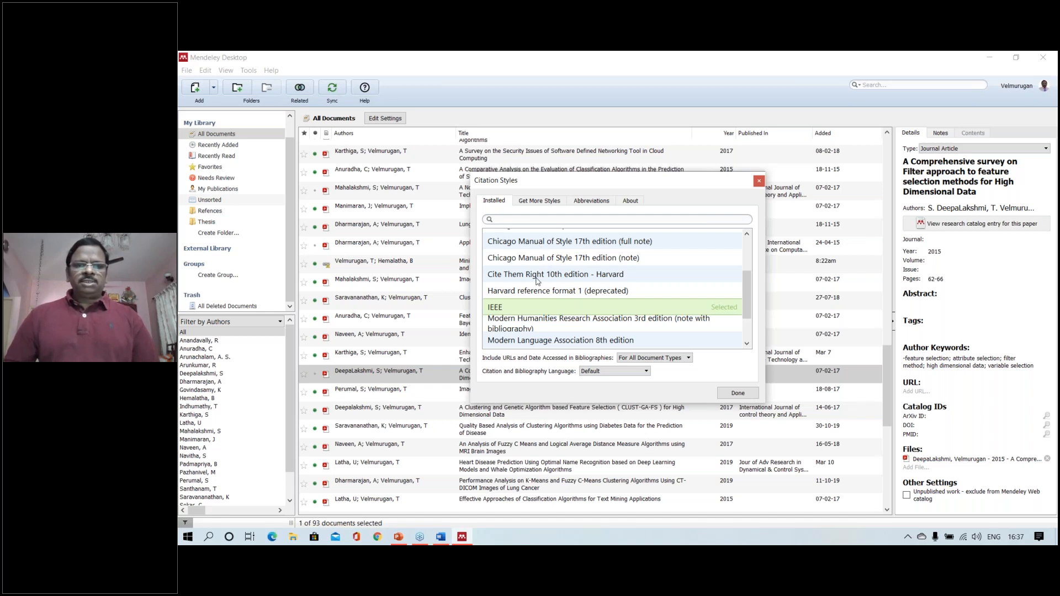
{"action": "scroll", "coordinate": [536, 280], "scroll_direction": "down", "scroll_amount": 1}
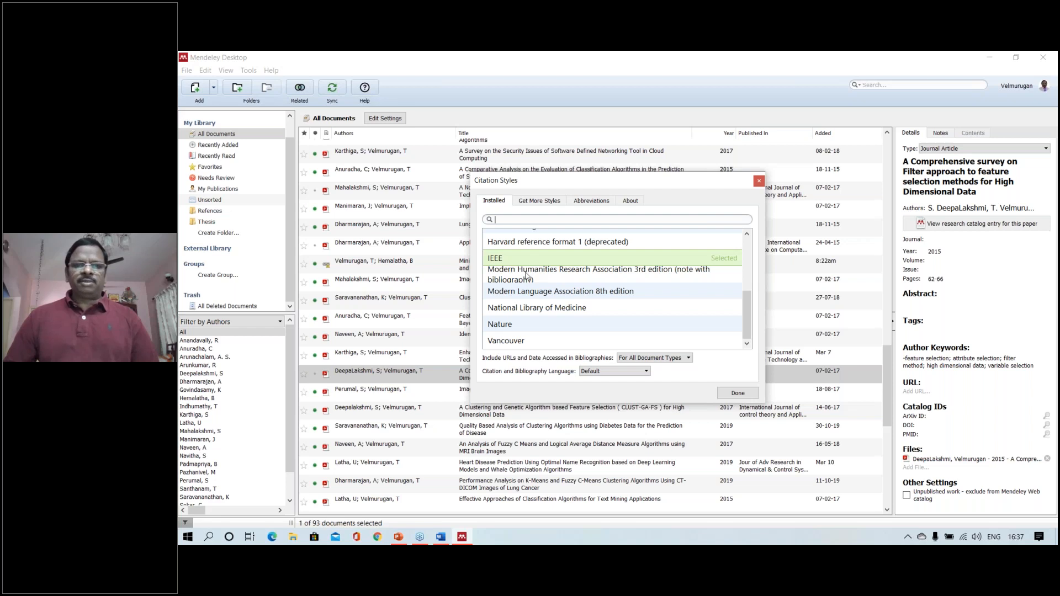
{"action": "mouse_move", "coordinate": [529, 295]}
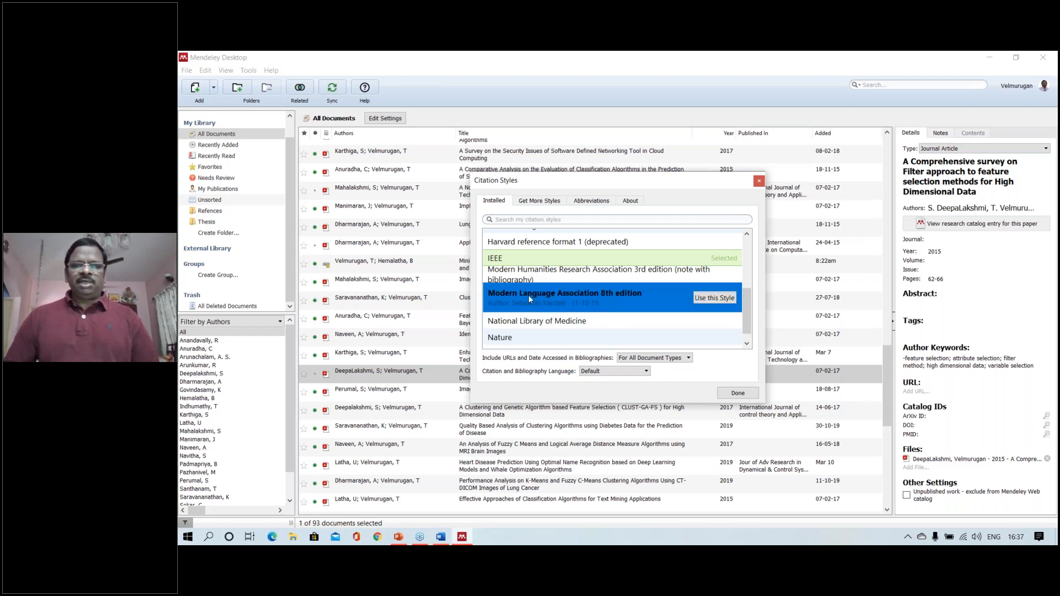
{"action": "left_click", "coordinate": [714, 300]}
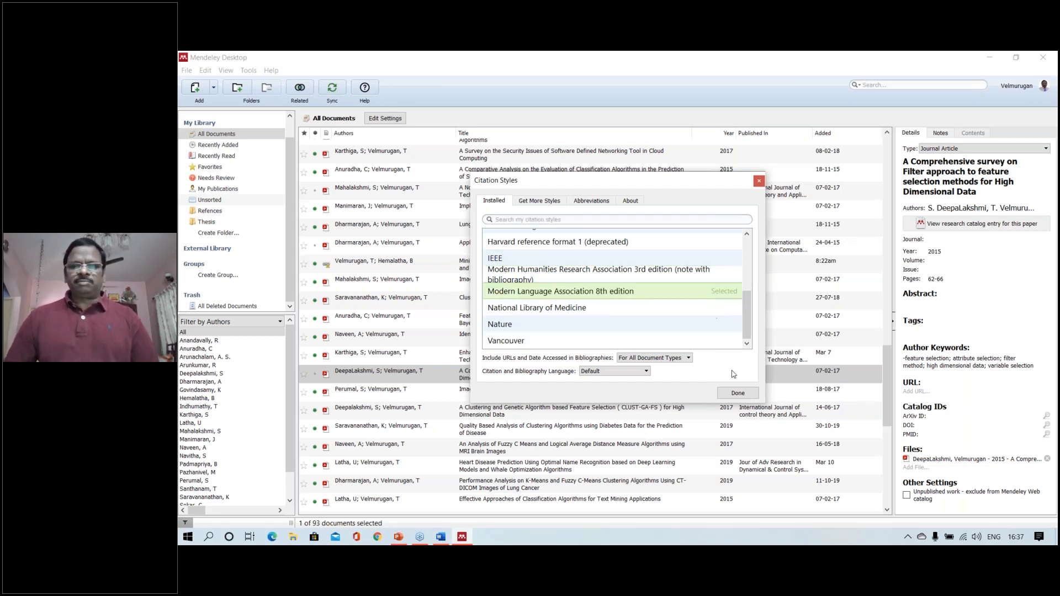
{"action": "left_click", "coordinate": [737, 393]}
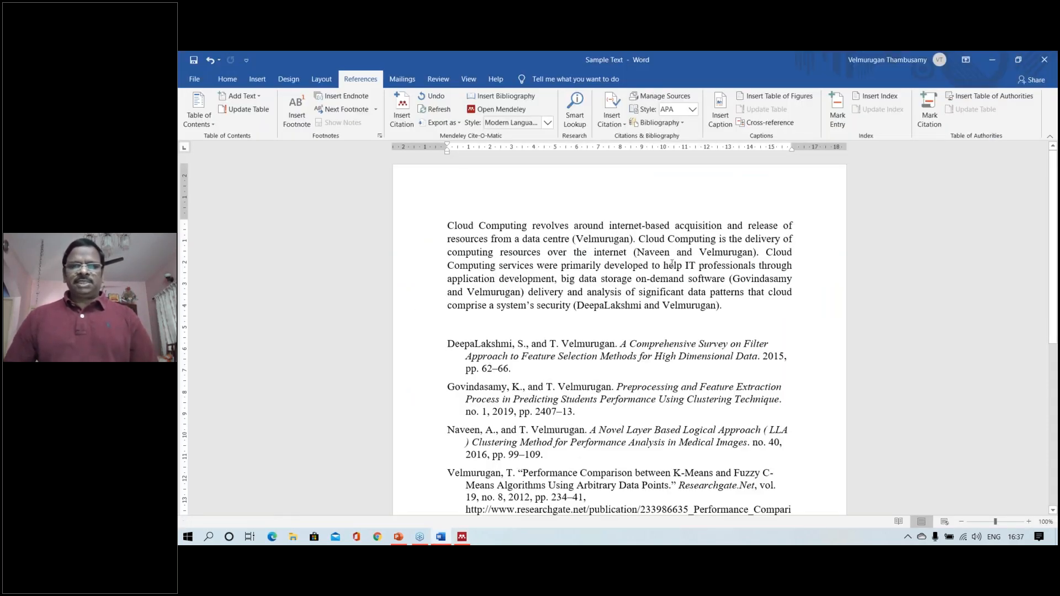
Switch the Mendeley citation style to IEEE and review the reformatted citations and bibliography
{"action": "left_click", "coordinate": [548, 122]}
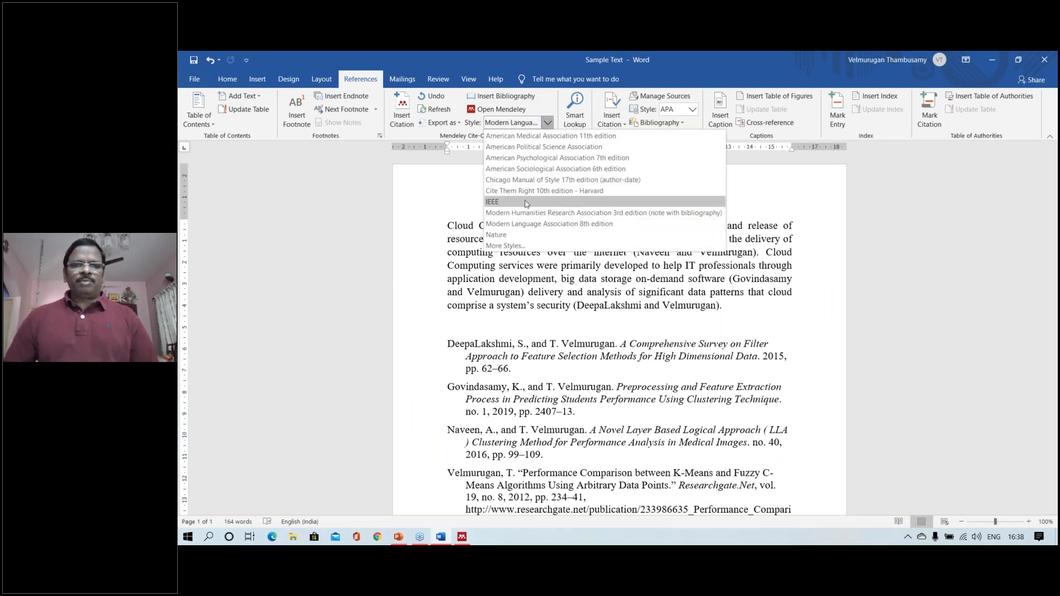
{"action": "left_click", "coordinate": [526, 203]}
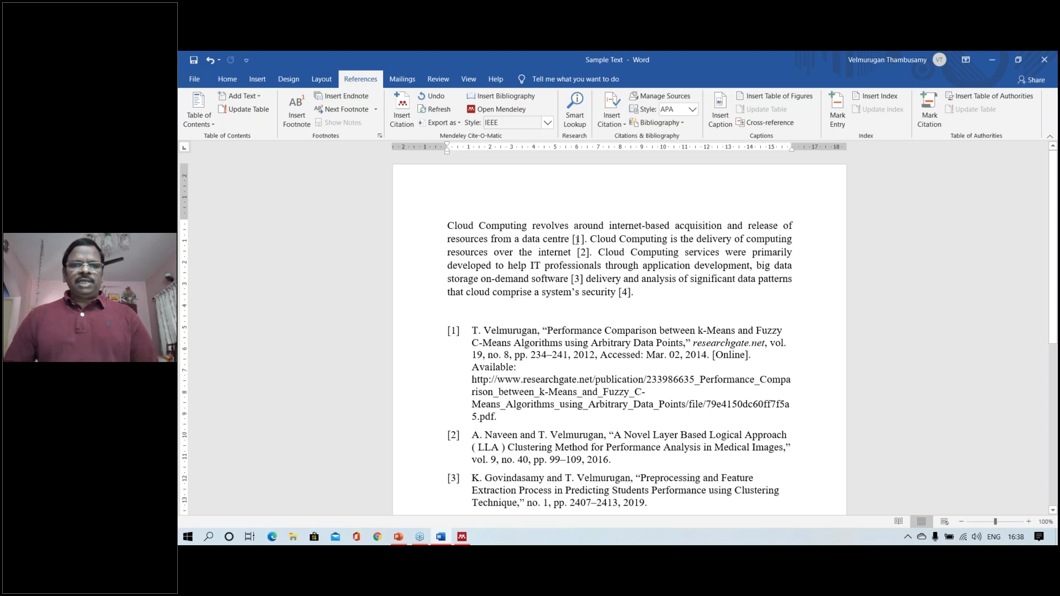
{"action": "left_click", "coordinate": [689, 332]}
{"action": "scroll", "coordinate": [689, 332], "scroll_direction": "down", "scroll_amount": 2}
{"action": "scroll", "coordinate": [593, 272], "scroll_direction": "up", "scroll_amount": 1}
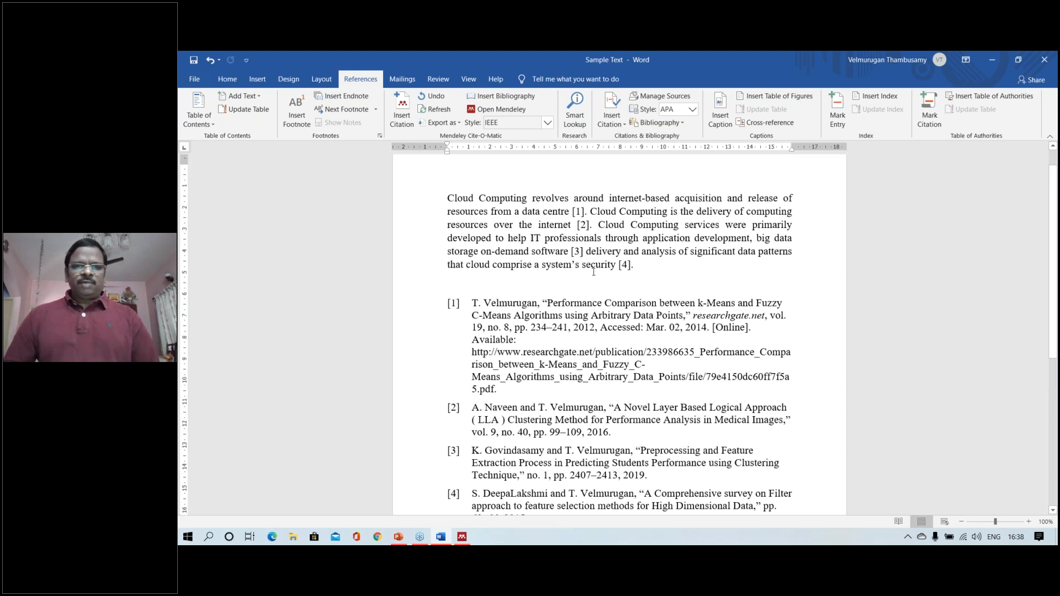
Cite "Smart Ways for Fault-Tolerant Transaction Management in Non-Relational Distributed Database System" from the Mendeley library after "application development", and check the renumbered references
{"action": "scroll", "coordinate": [593, 271], "scroll_direction": "down", "scroll_amount": 1}
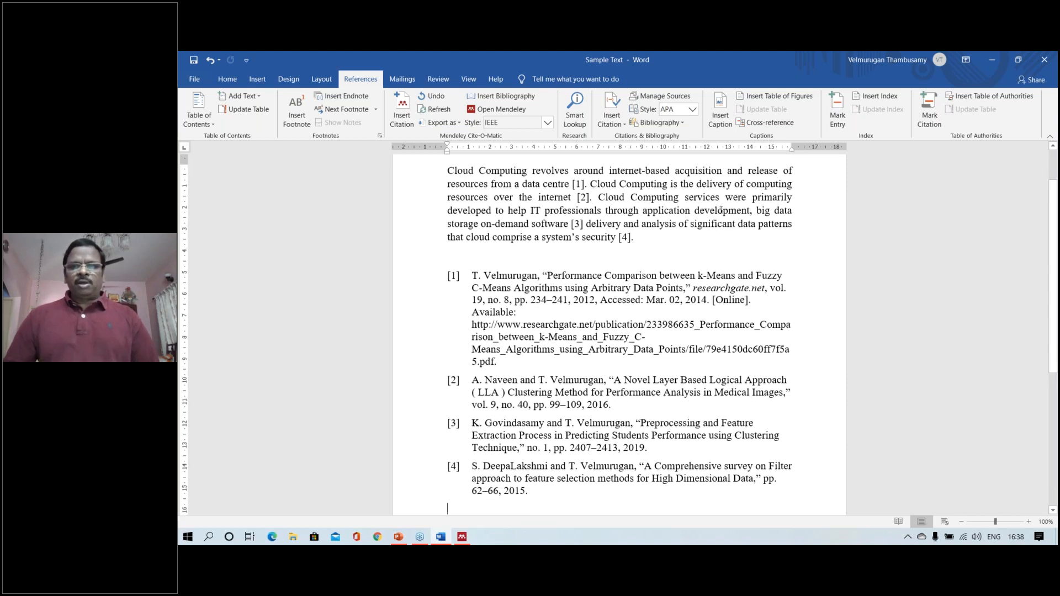
{"action": "left_click", "coordinate": [751, 210]}
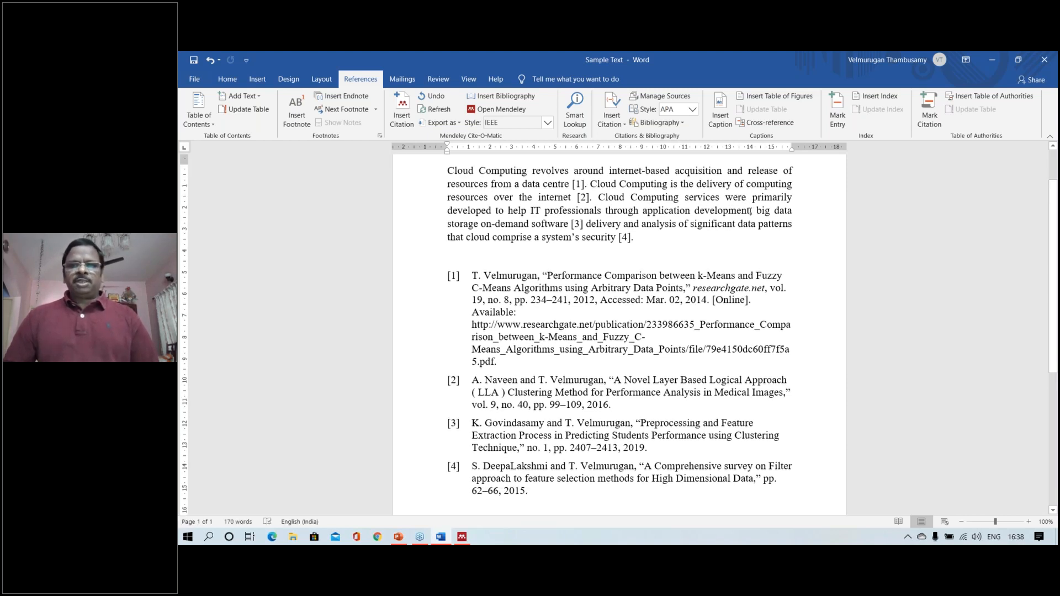
{"action": "type", "text": ","}
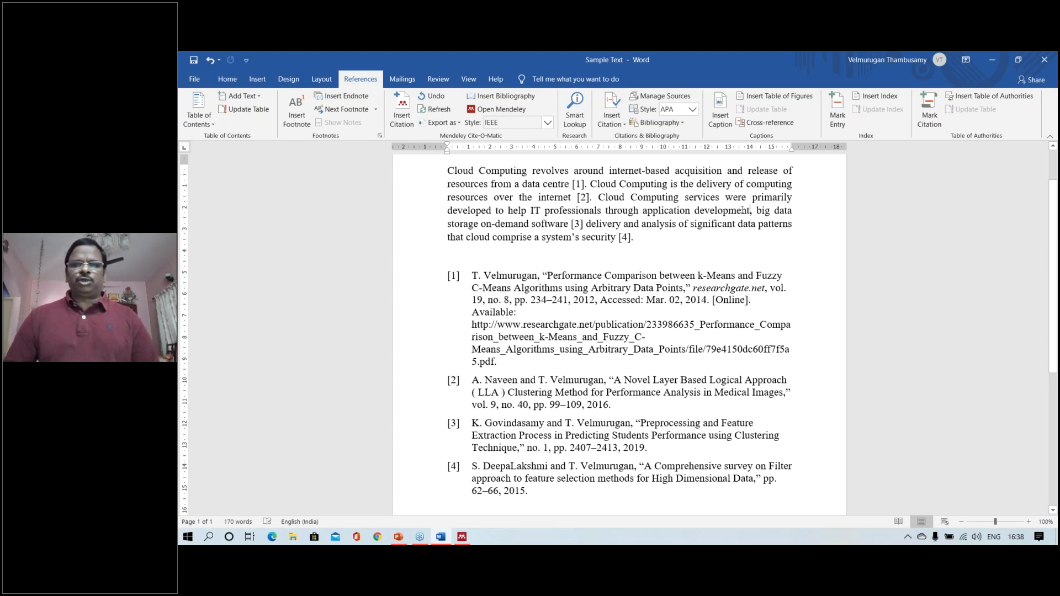
{"action": "left_click", "coordinate": [405, 117]}
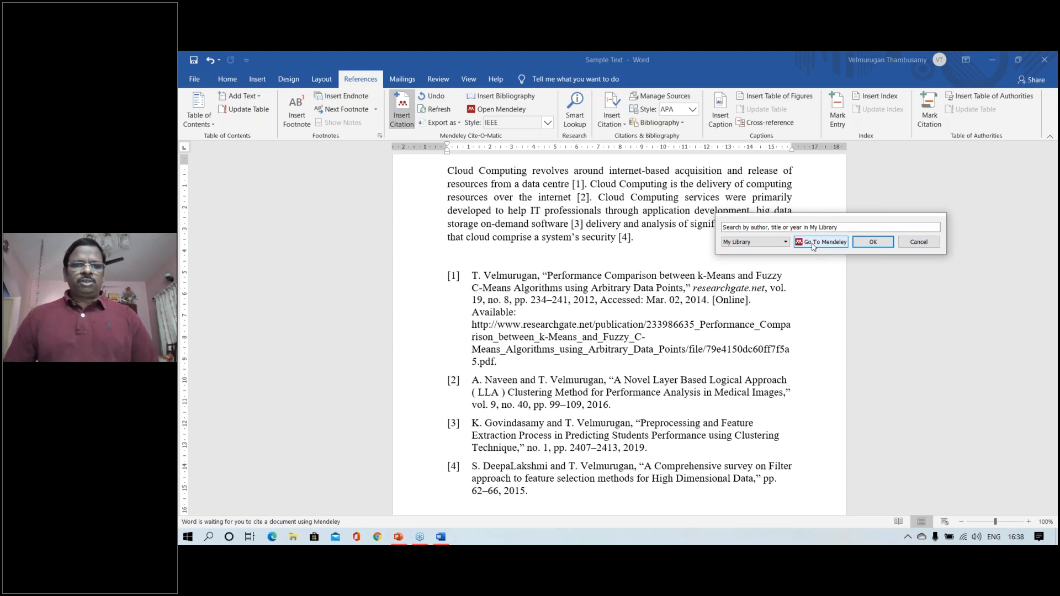
{"action": "left_click", "coordinate": [821, 242]}
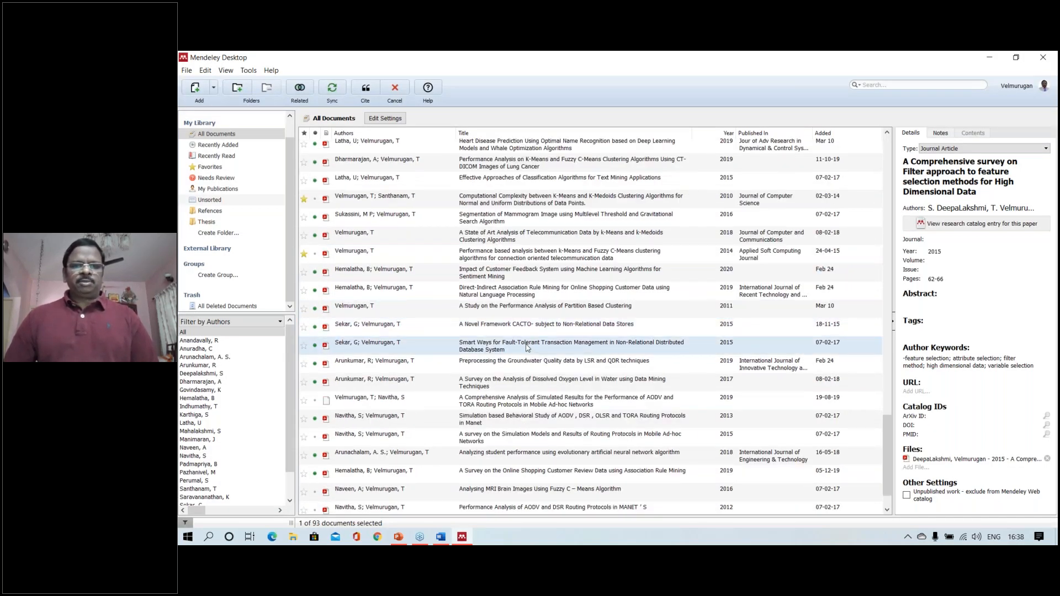
{"action": "left_click", "coordinate": [526, 347]}
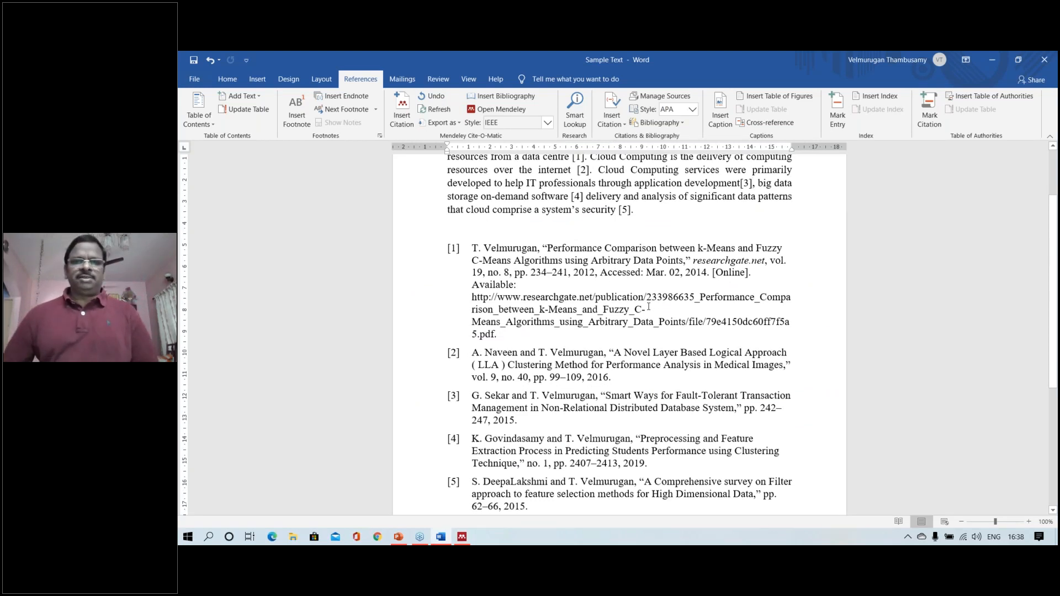
{"action": "scroll", "coordinate": [649, 307], "scroll_direction": "up", "scroll_amount": 2}
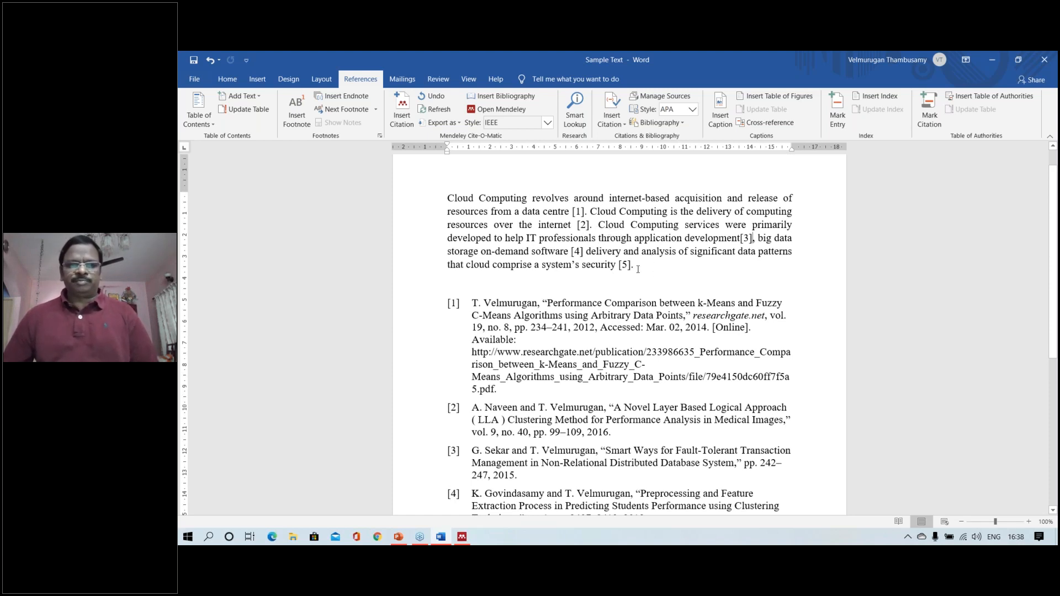
{"action": "scroll", "coordinate": [638, 269], "scroll_direction": "down", "scroll_amount": 1}
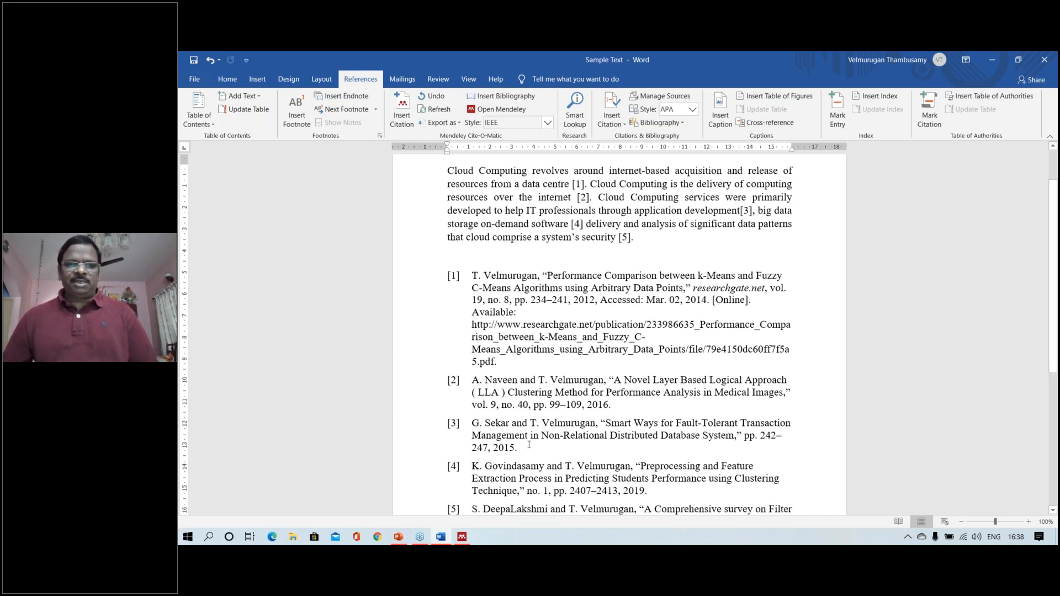
{"action": "scroll", "coordinate": [529, 445], "scroll_direction": "down", "scroll_amount": 2}
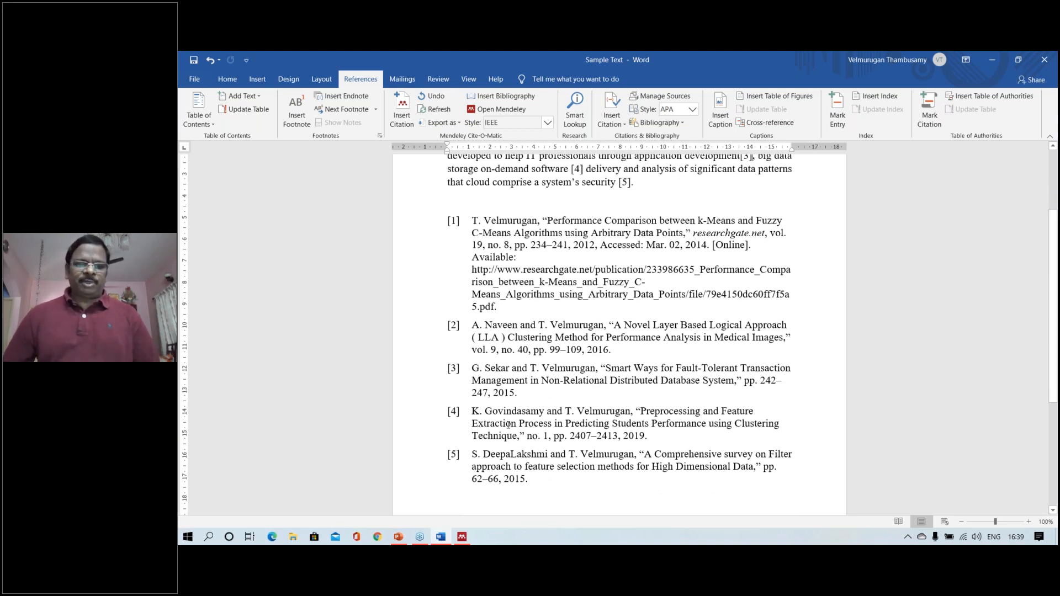
Undo the citation inserted after "application development" and return to that place in the paragraph
{"action": "left_click_drag", "start_coordinate": [529, 479], "coordinate": [587, 352]}
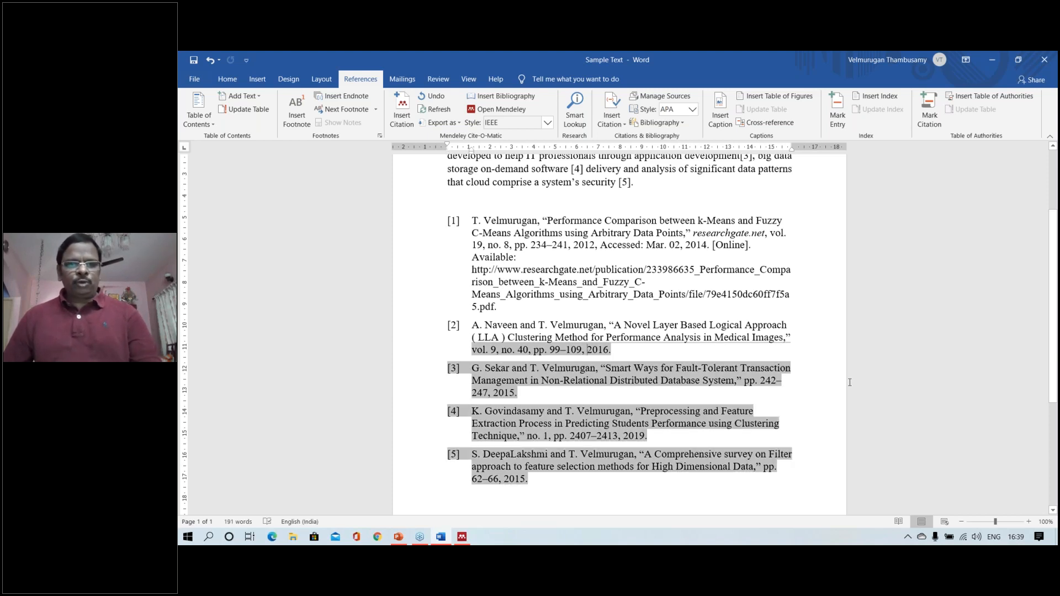
{"action": "key", "text": "ctrl+z"}
{"action": "key", "text": "ctrl+z"}
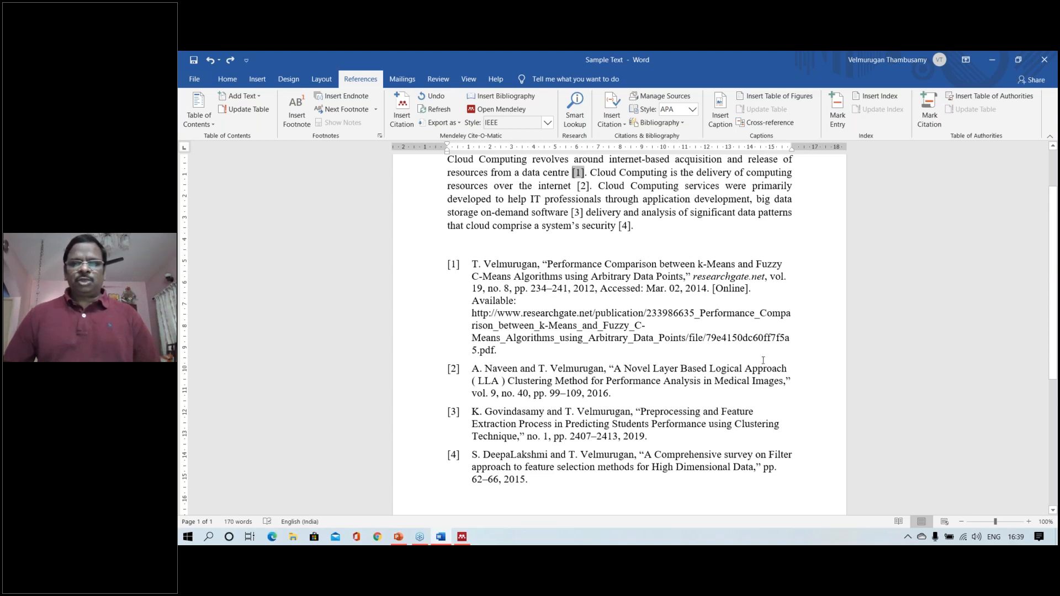
{"action": "left_click_drag", "start_coordinate": [763, 360], "coordinate": [529, 480]}
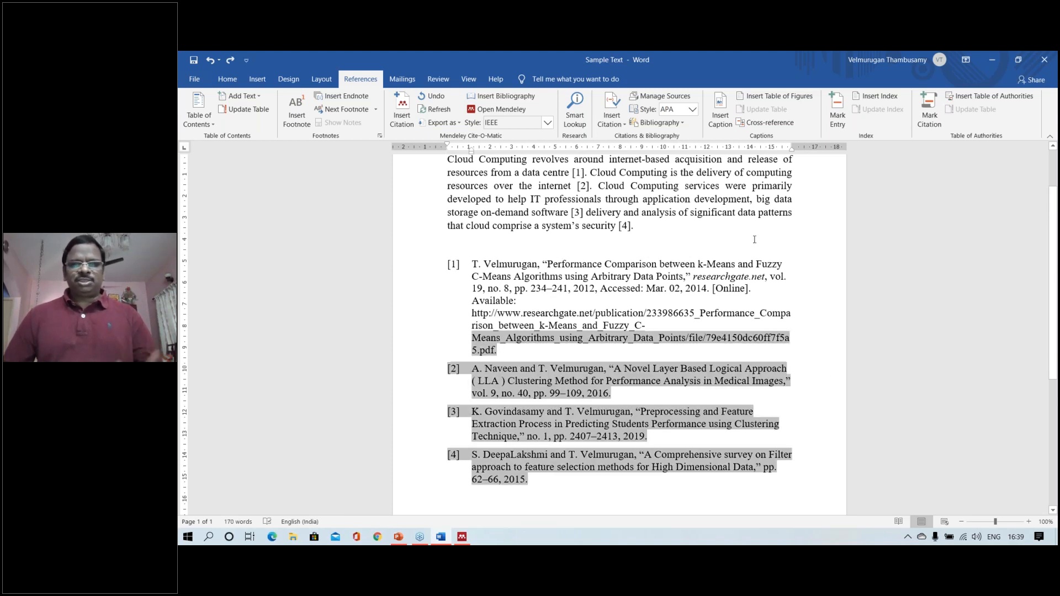
{"action": "left_click", "coordinate": [730, 212]}
{"action": "scroll", "coordinate": [570, 294], "scroll_direction": "up", "scroll_amount": 2}
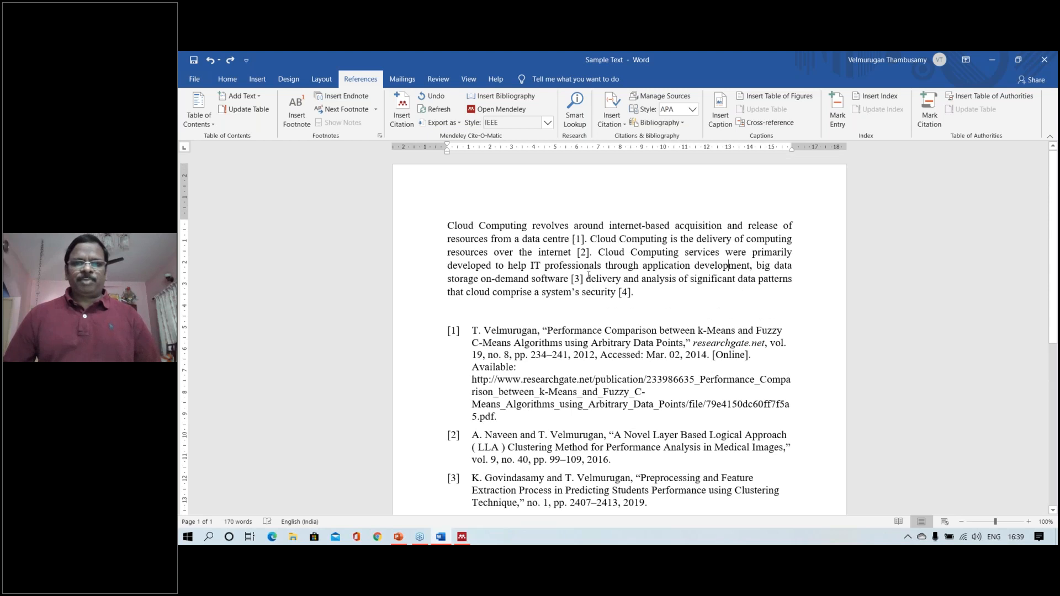
Cite "Performance Analysis of AODV and DSR Routing Protocols in MANET'S" from the Mendeley library after "application development" and check the reference list
{"action": "scroll", "coordinate": [680, 312], "scroll_direction": "down", "scroll_amount": 2}
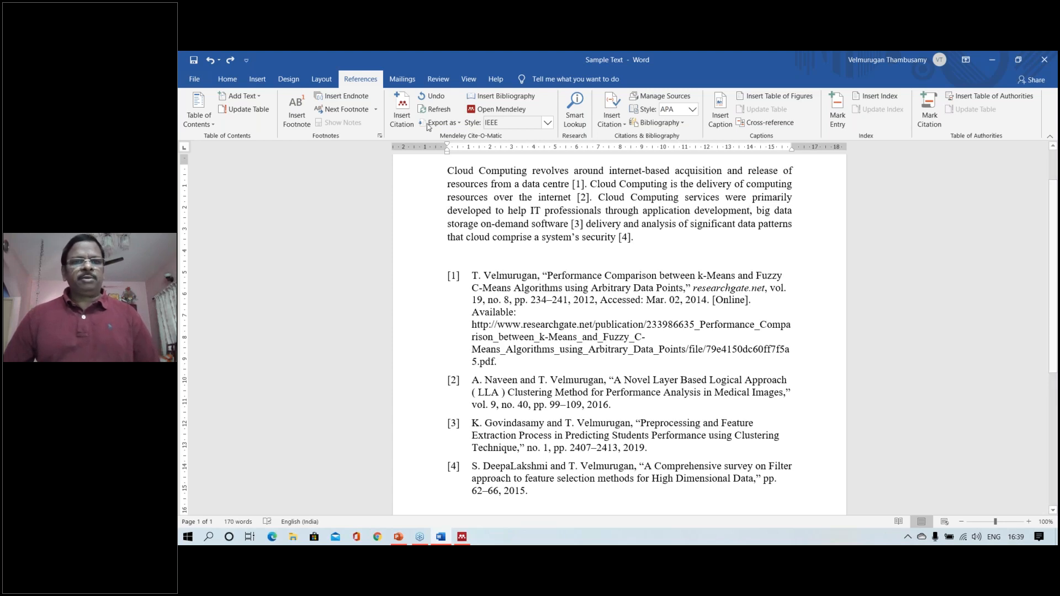
{"action": "left_click", "coordinate": [402, 114]}
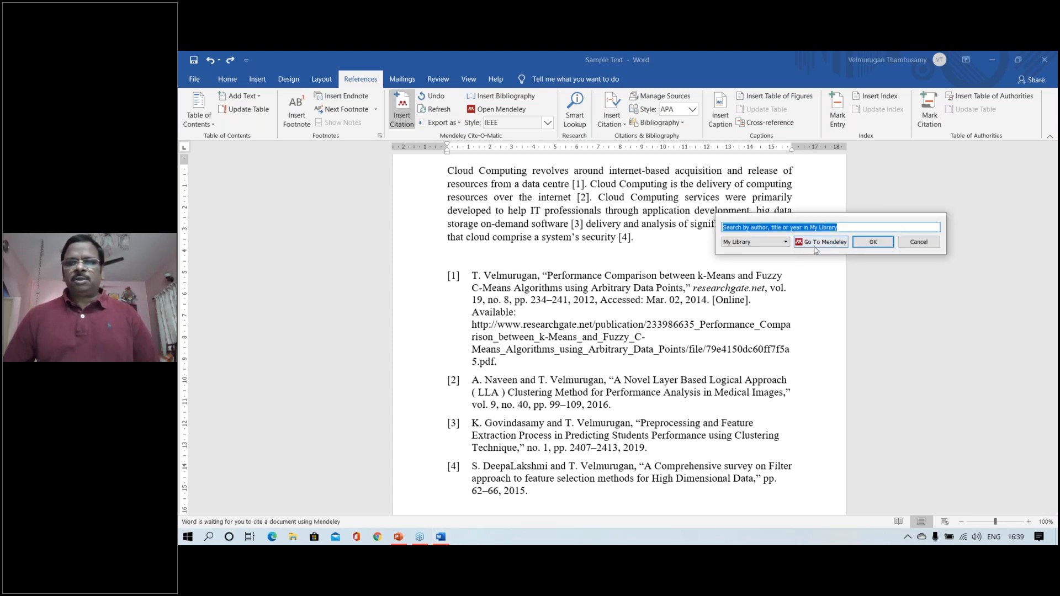
{"action": "left_click", "coordinate": [815, 246]}
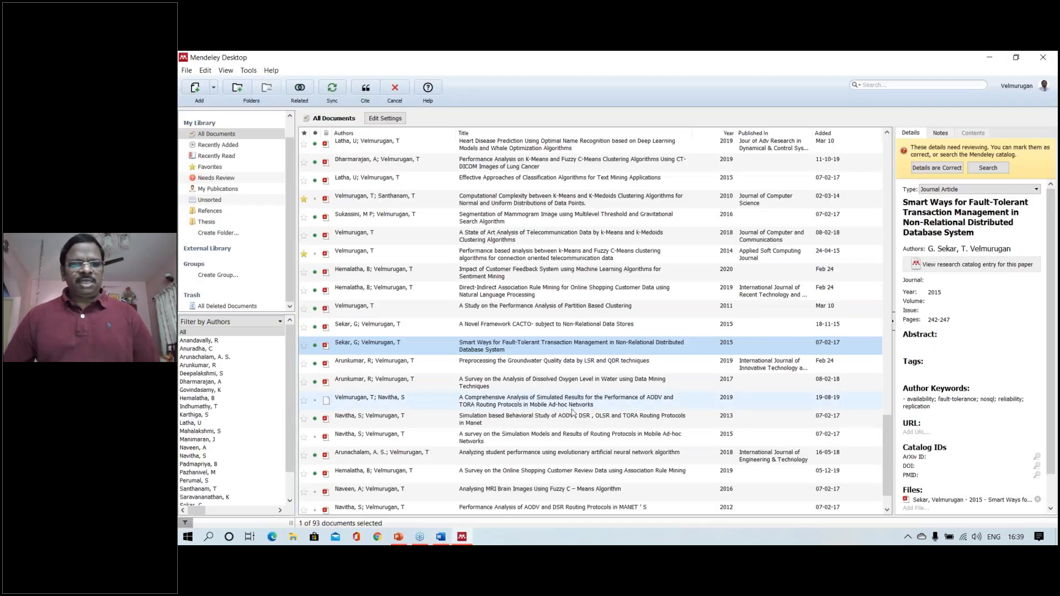
{"action": "scroll", "coordinate": [484, 450], "scroll_direction": "down", "scroll_amount": 1}
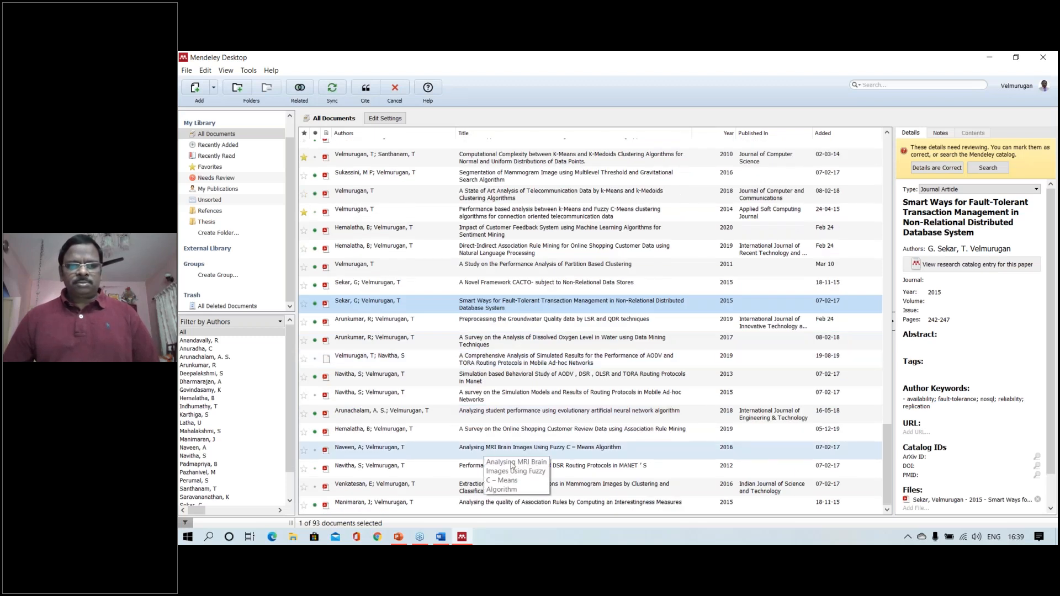
{"action": "left_click", "coordinate": [469, 470]}
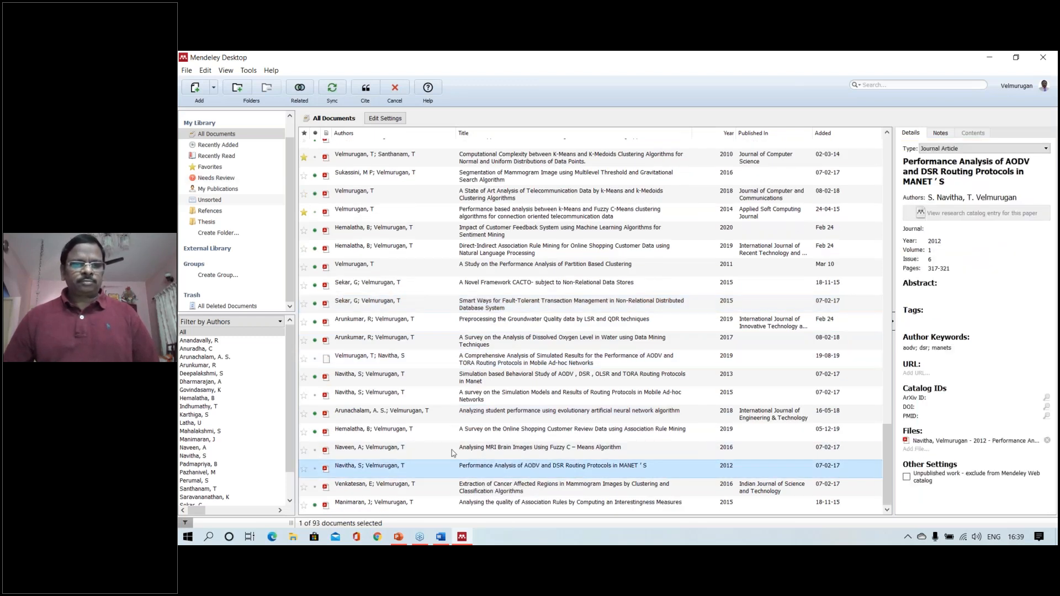
{"action": "left_click", "coordinate": [365, 88]}
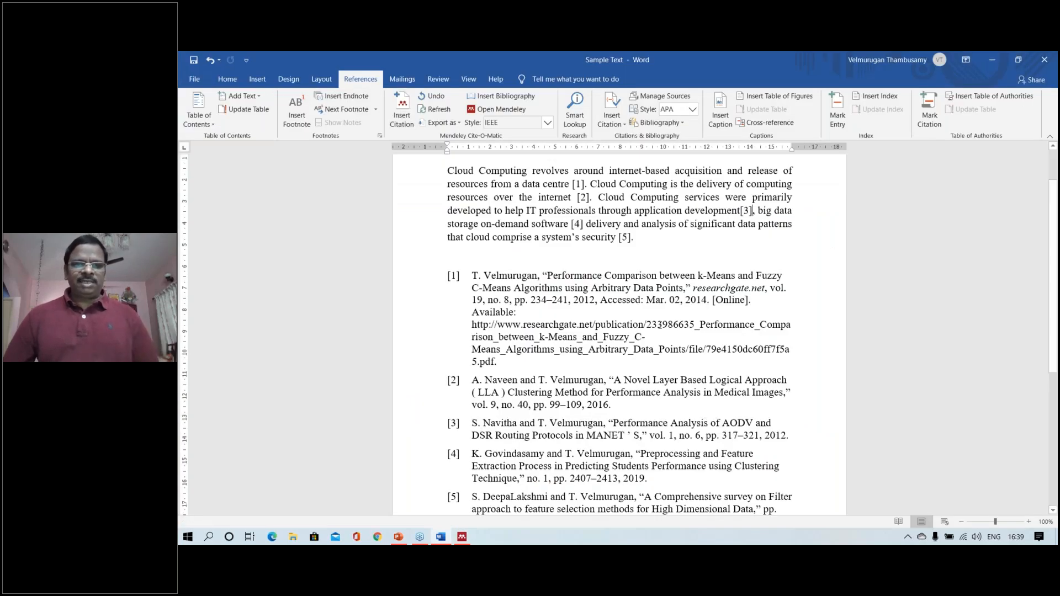
{"action": "scroll", "coordinate": [659, 325], "scroll_direction": "down", "scroll_amount": 3}
{"action": "scroll", "coordinate": [660, 326], "scroll_direction": "up", "scroll_amount": 2}
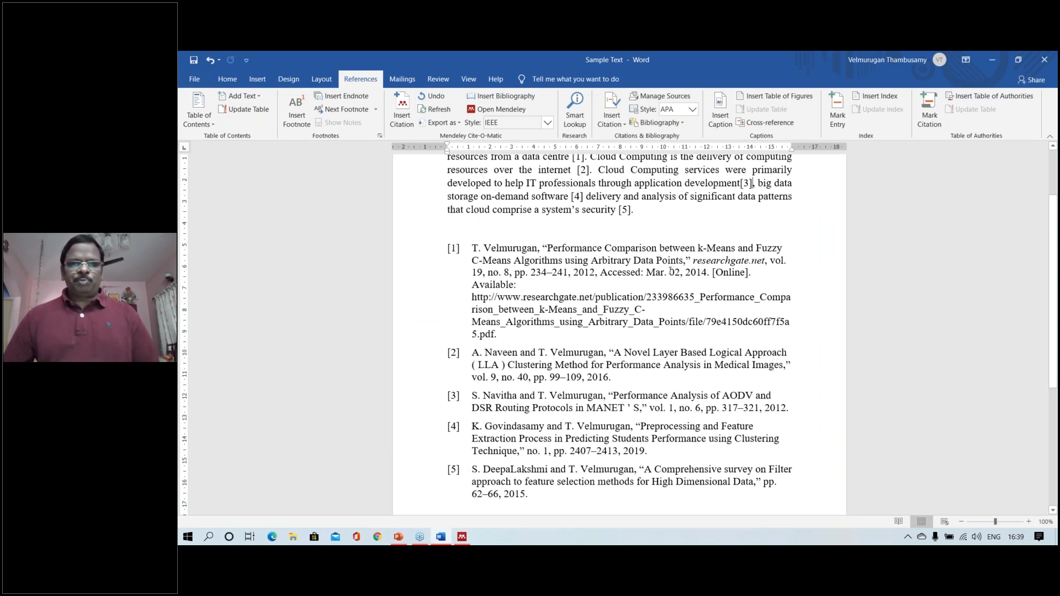
{"action": "scroll", "coordinate": [601, 245], "scroll_direction": "up", "scroll_amount": 3}
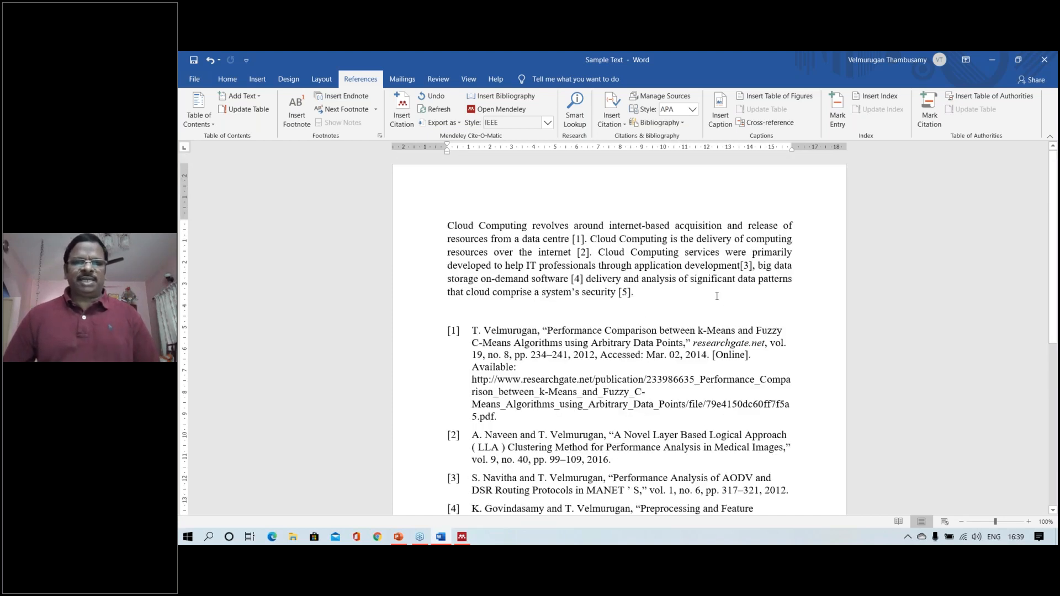
Change the Mendeley citation style to American Psychological Association 7th edition and review the author-date citations and bibliography
{"action": "left_click", "coordinate": [548, 123]}
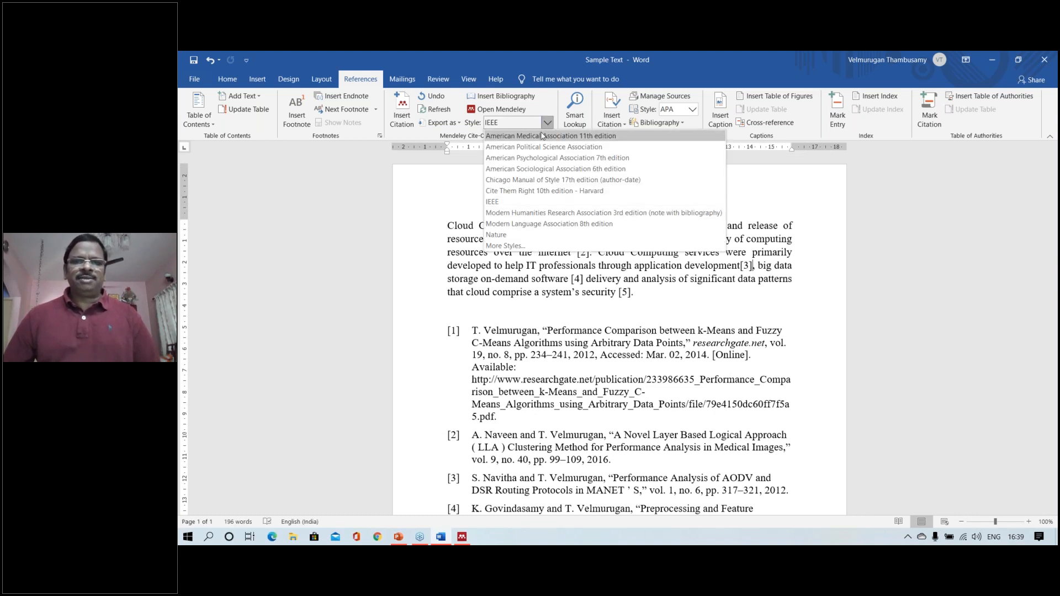
{"action": "left_click", "coordinate": [535, 159]}
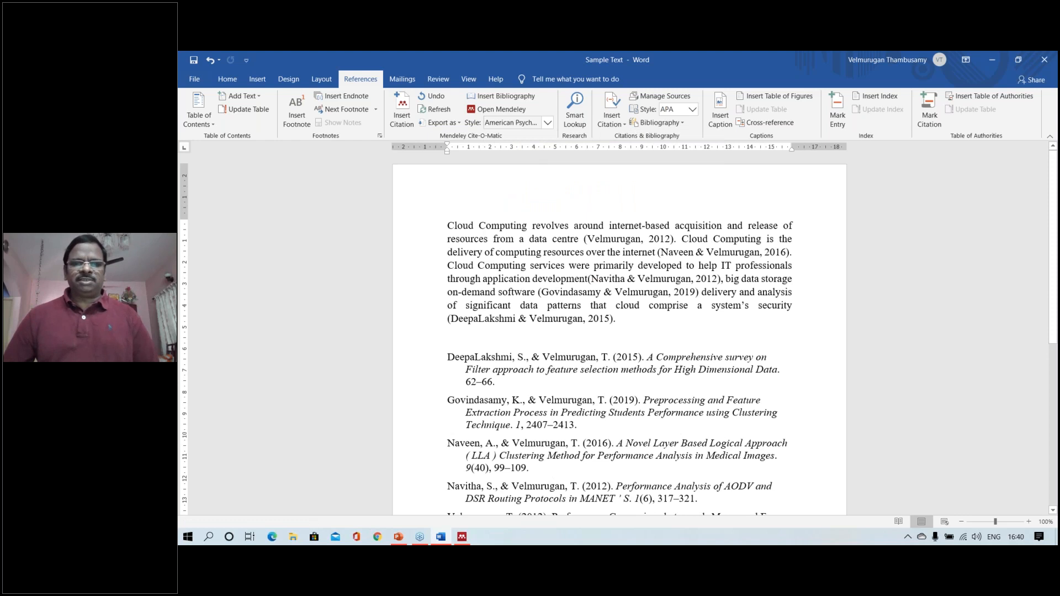
{"action": "scroll", "coordinate": [645, 334], "scroll_direction": "down", "scroll_amount": 5}
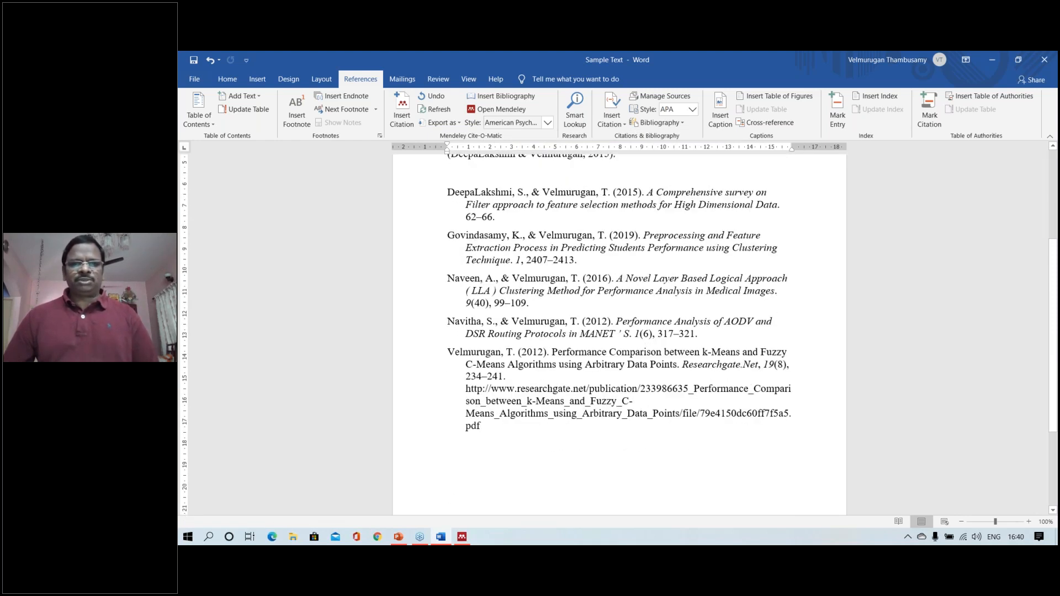
{"action": "scroll", "coordinate": [621, 335], "scroll_direction": "up", "scroll_amount": 4}
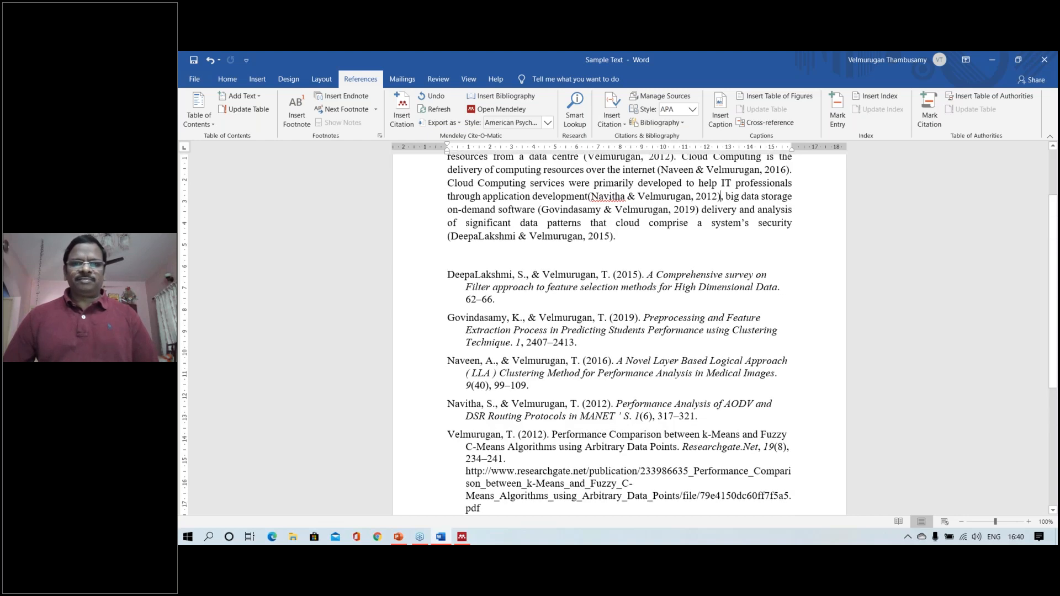
{"action": "scroll", "coordinate": [634, 210], "scroll_direction": "up", "scroll_amount": 1}
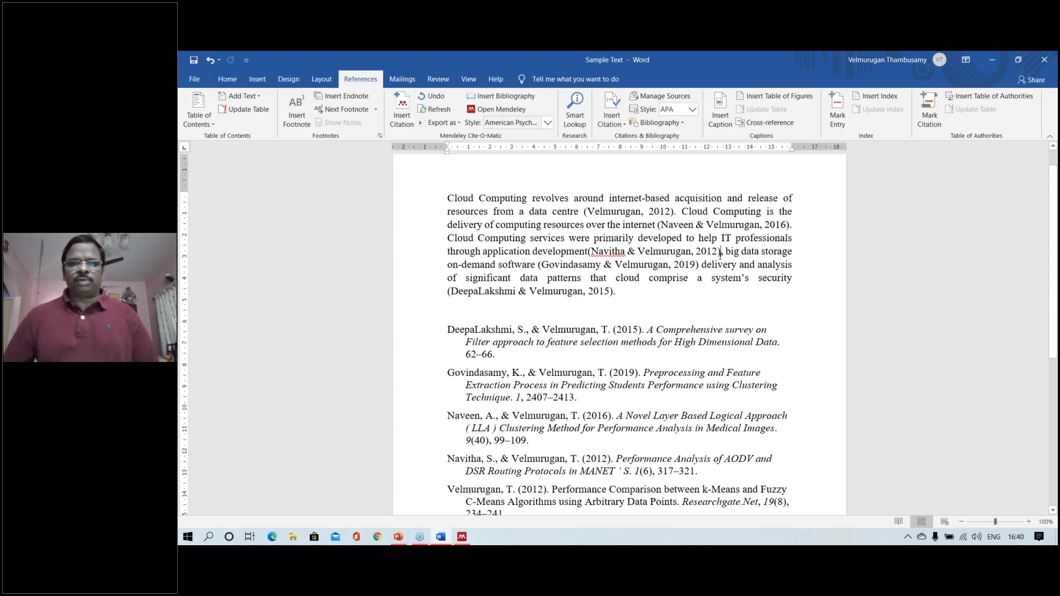
Set the Mendeley citation style back to IEEE and look over the numbered citations and reference list
{"action": "left_click", "coordinate": [548, 124]}
{"action": "left_click", "coordinate": [519, 203]}
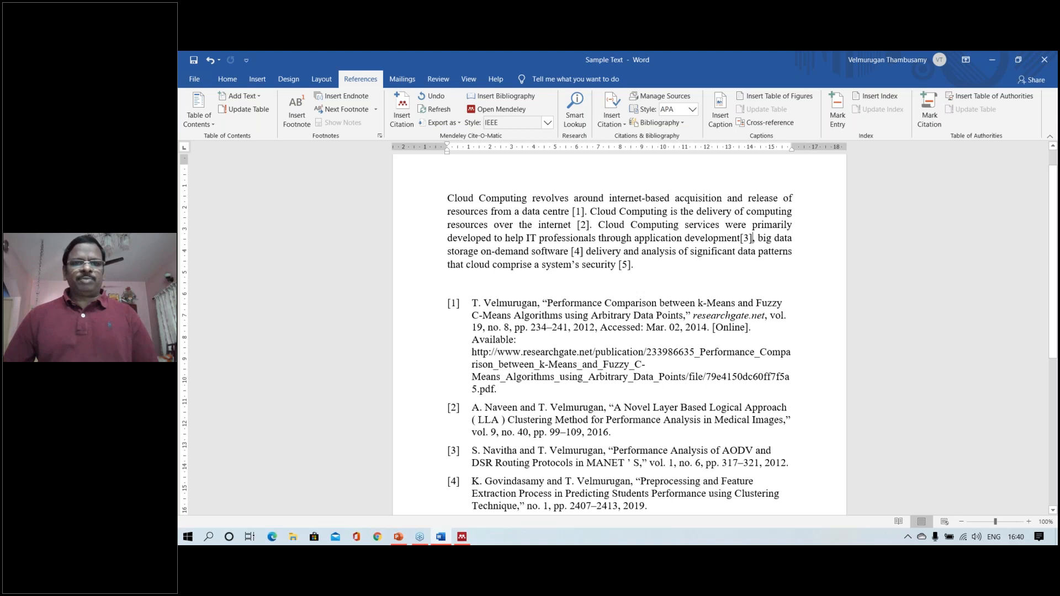
{"action": "scroll", "coordinate": [754, 238], "scroll_direction": "down", "scroll_amount": 5}
{"action": "scroll", "coordinate": [619, 277], "scroll_direction": "up", "scroll_amount": 3}
{"action": "left_click", "coordinate": [544, 124]}
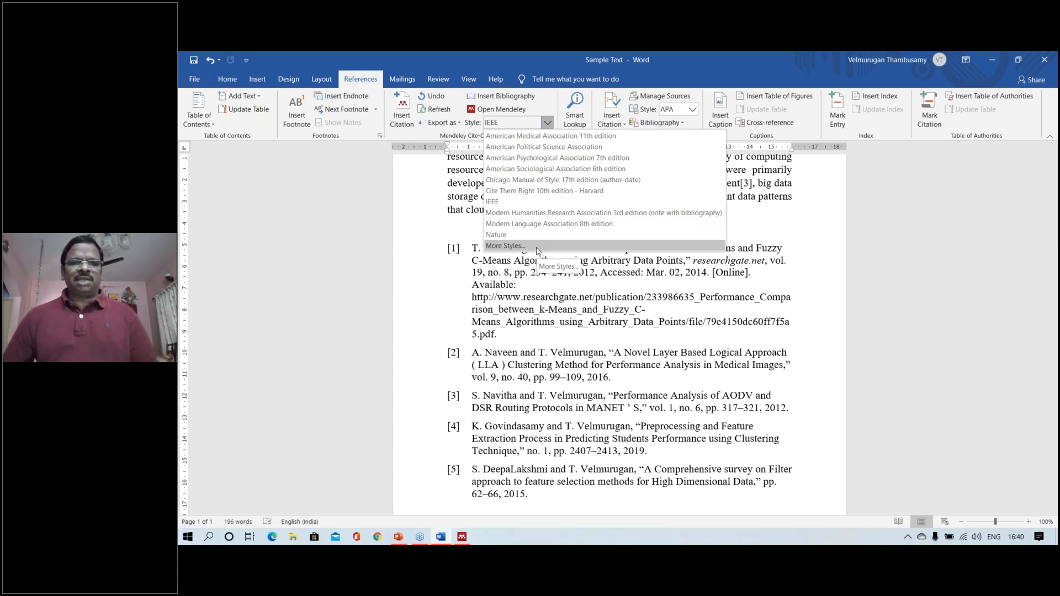
{"action": "left_click", "coordinate": [543, 203]}
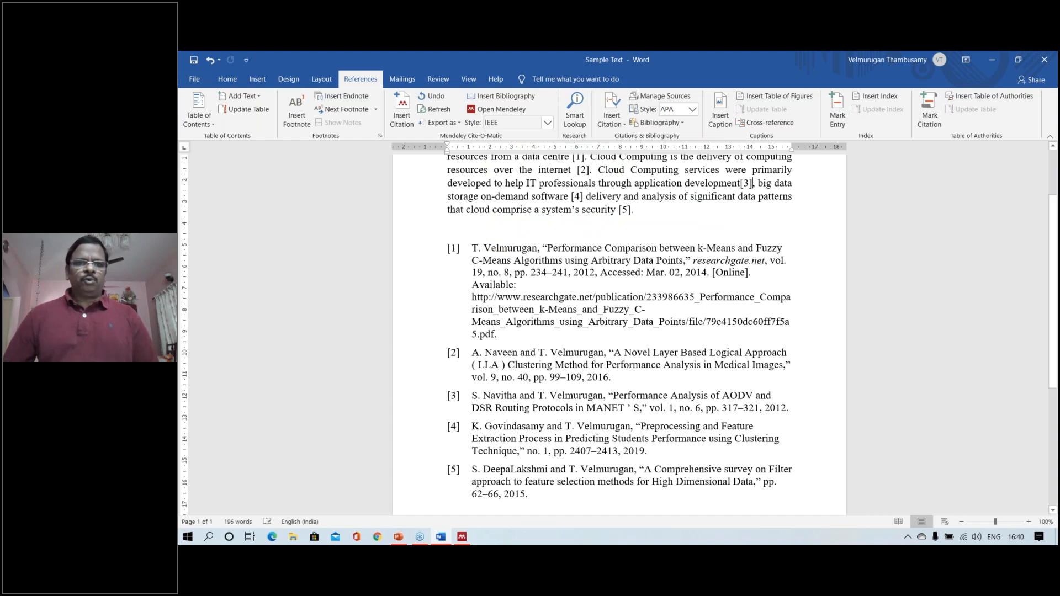
{"action": "left_click", "coordinate": [630, 274]}
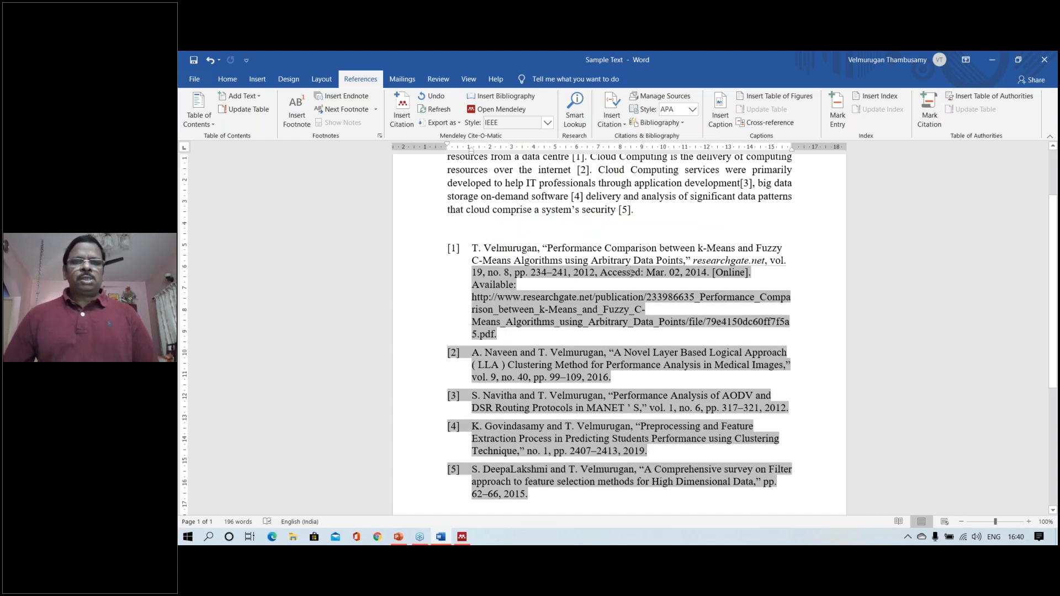
{"action": "left_click", "coordinate": [651, 215]}
{"action": "scroll", "coordinate": [662, 297], "scroll_direction": "up", "scroll_amount": 3}
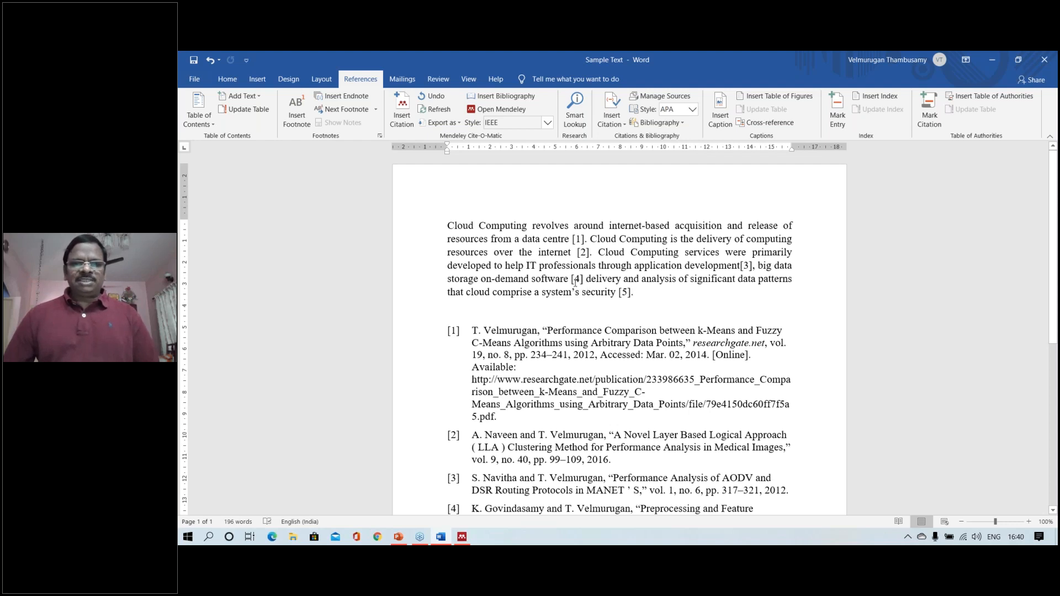
Delete the citation after "data centre" in the first sentence, keeping the manual edit
{"action": "left_click", "coordinate": [578, 239]}
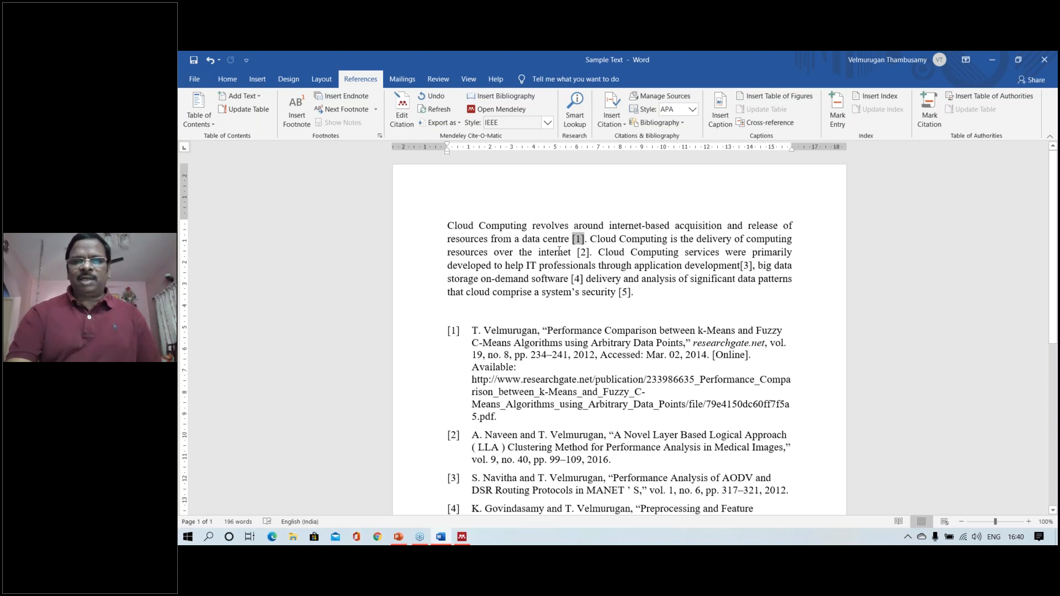
{"action": "key", "text": "BackSpace"}
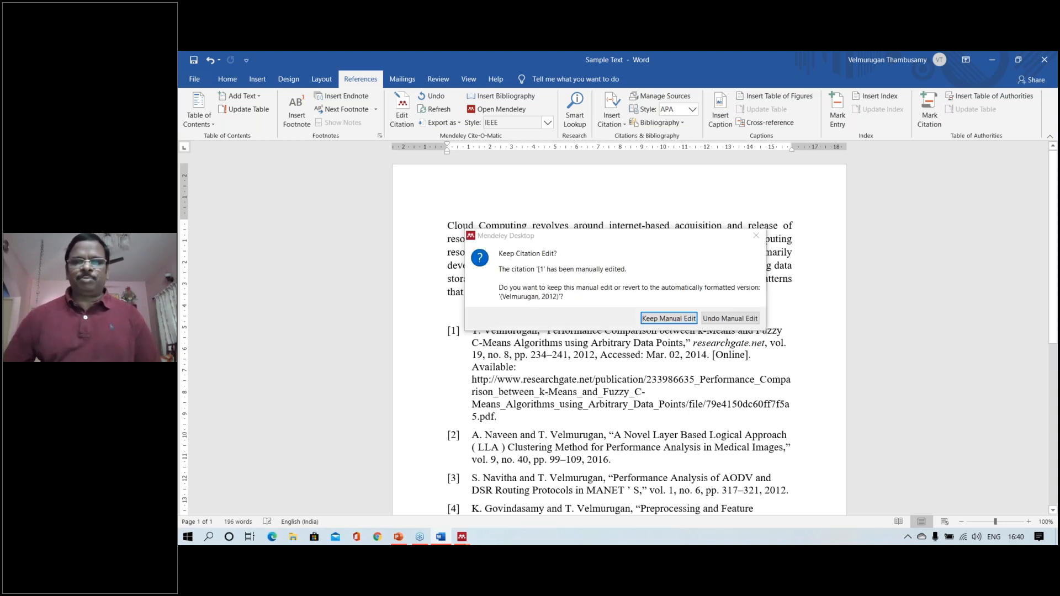
{"action": "left_click", "coordinate": [669, 318]}
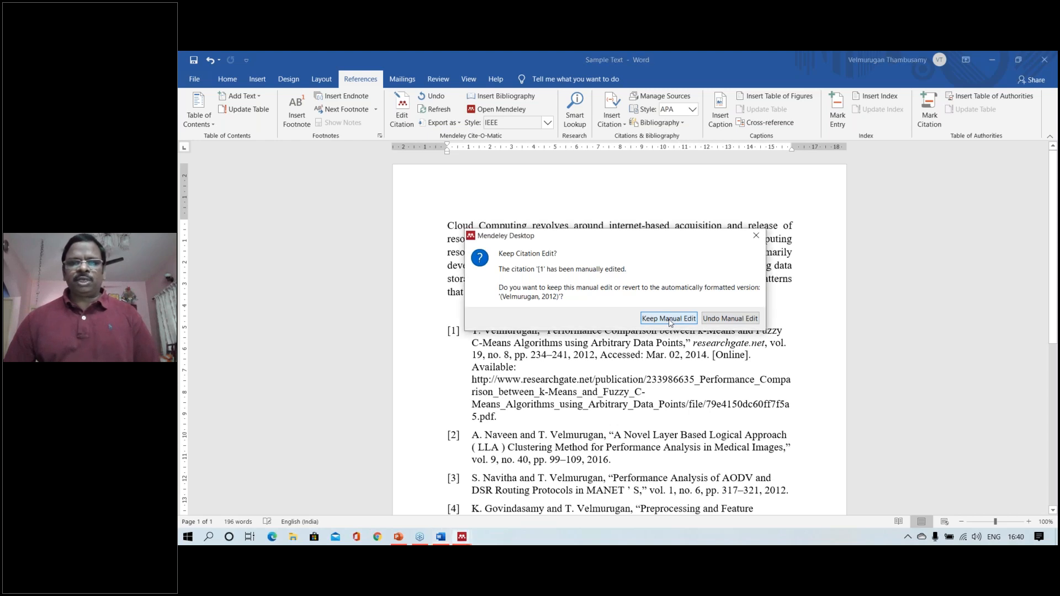
{"action": "key", "text": "BackSpace"}
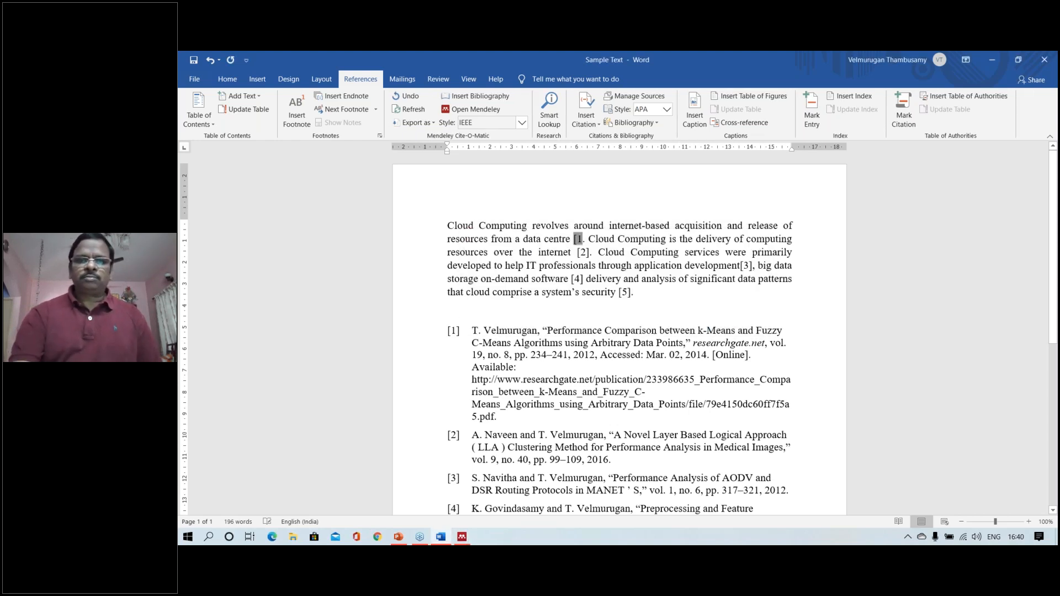
{"action": "key", "text": "BackSpace"}
{"action": "key", "text": "BackSpace"}
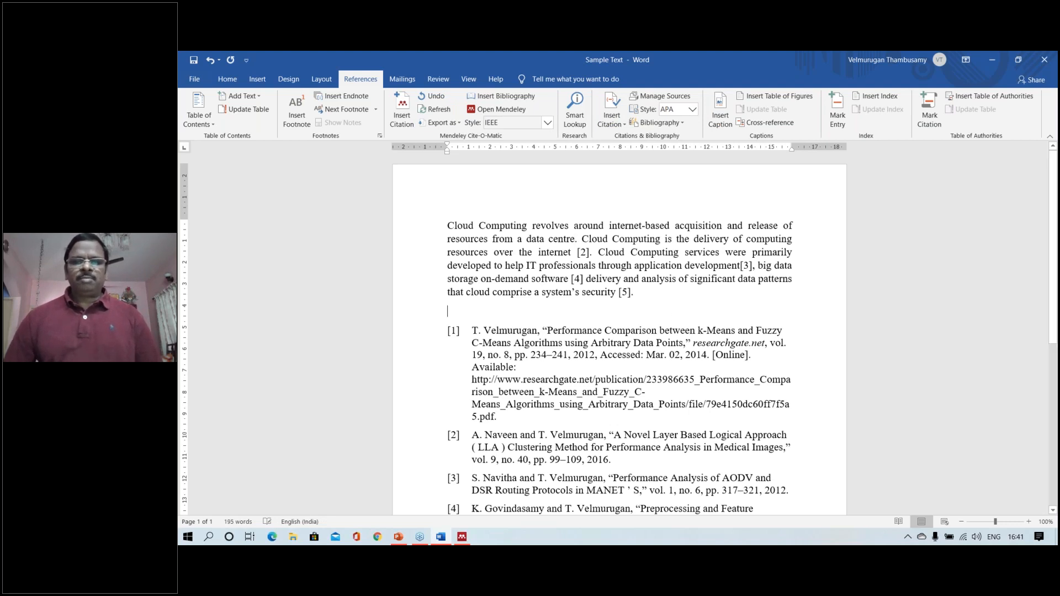
Refresh the Mendeley citations and bibliography to account for the deleted citation, and check the numbering in the paragraph and reference list
{"action": "scroll", "coordinate": [648, 307], "scroll_direction": "down", "scroll_amount": 2}
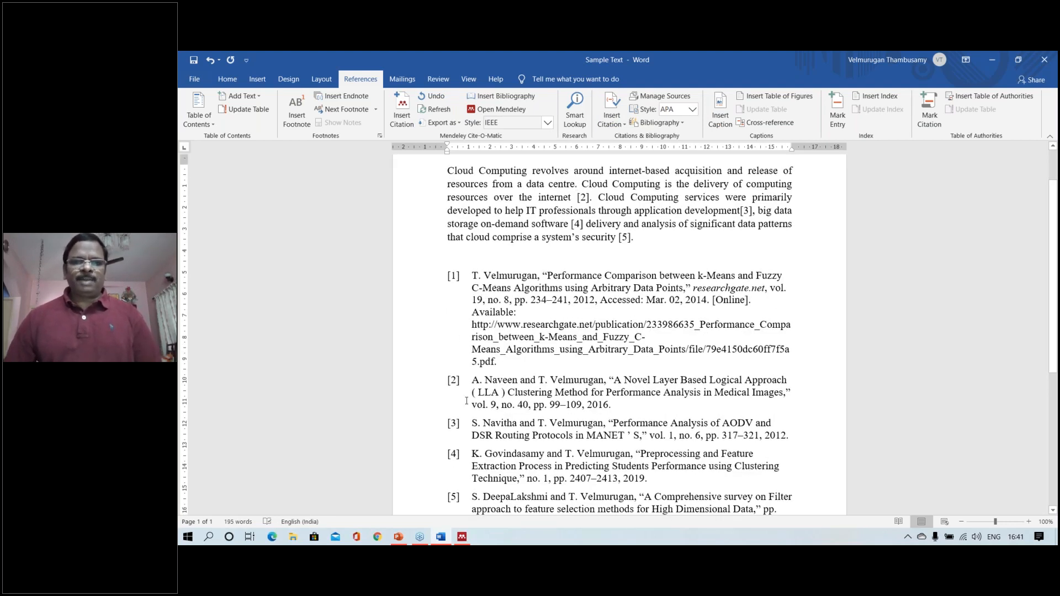
{"action": "left_click", "coordinate": [644, 251]}
{"action": "scroll", "coordinate": [476, 430], "scroll_direction": "down", "scroll_amount": 3}
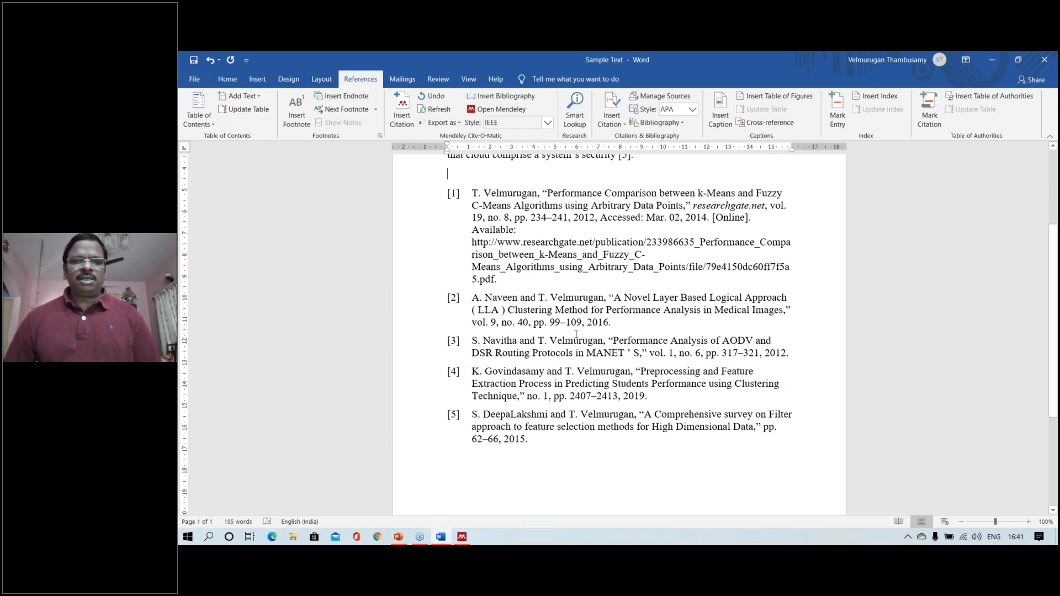
{"action": "scroll", "coordinate": [576, 334], "scroll_direction": "up", "scroll_amount": 3}
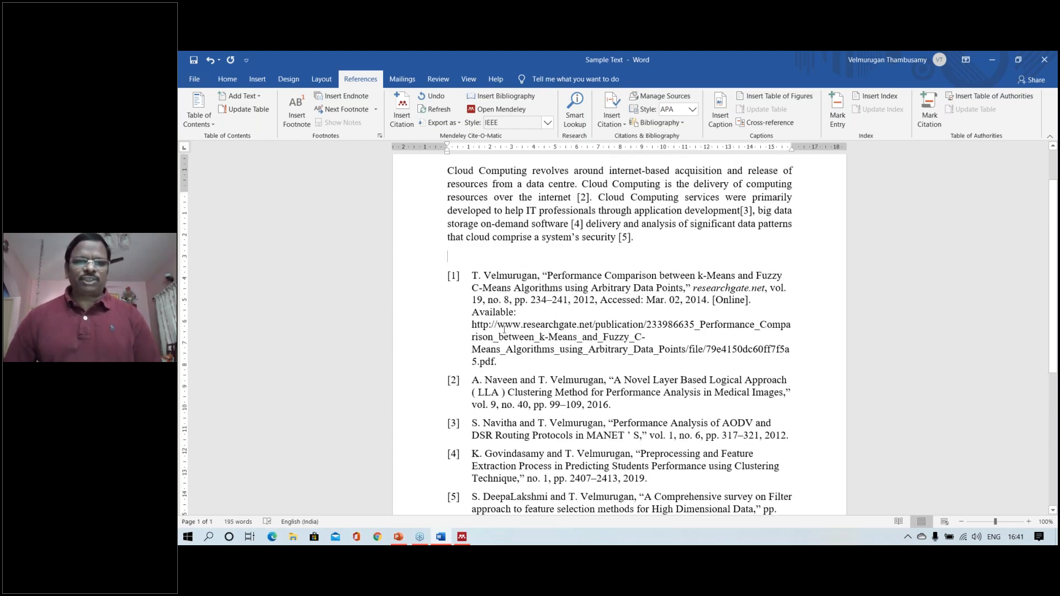
{"action": "scroll", "coordinate": [504, 330], "scroll_direction": "up", "scroll_amount": 3}
{"action": "left_click", "coordinate": [440, 110]}
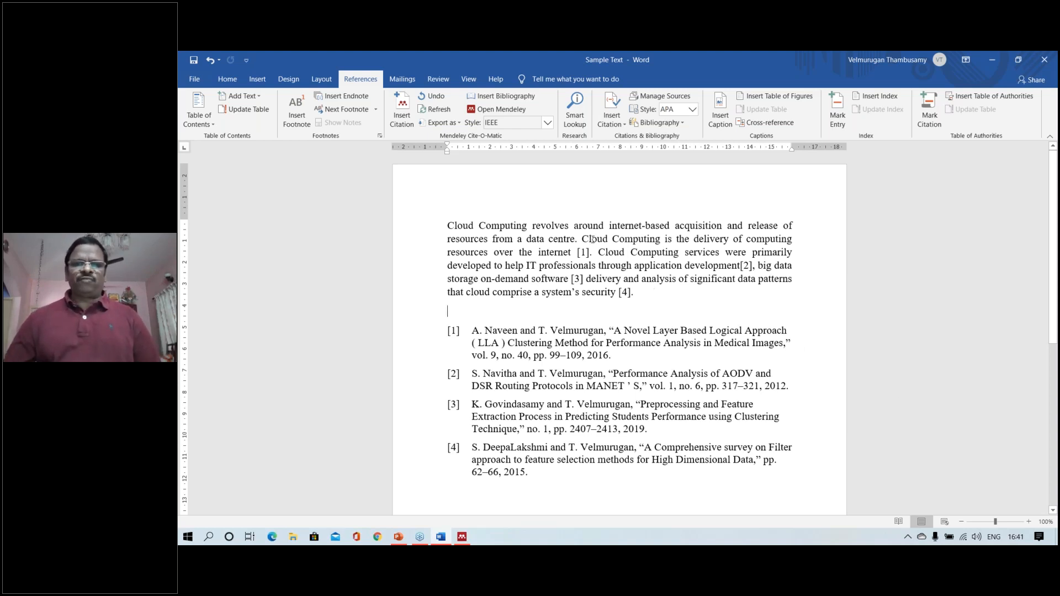
{"action": "left_click", "coordinate": [578, 254]}
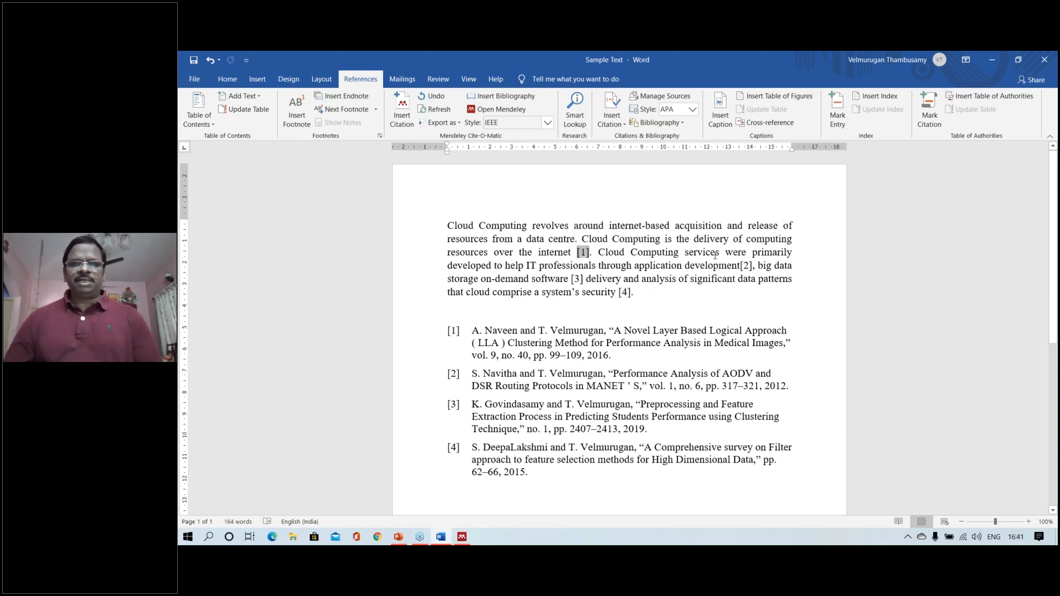
{"action": "key", "text": "Left"}
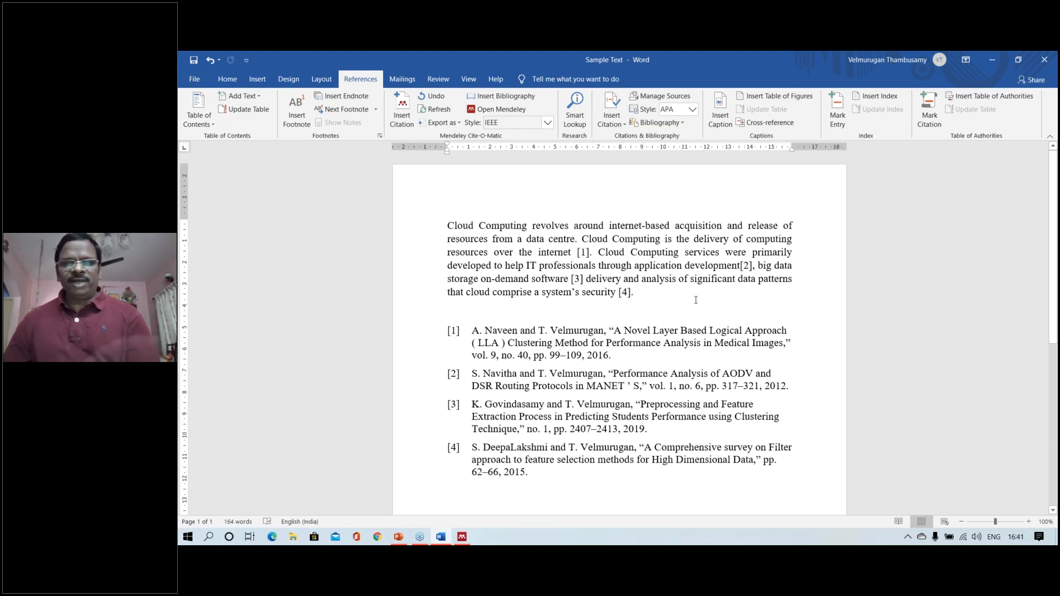
{"action": "left_click", "coordinate": [743, 266]}
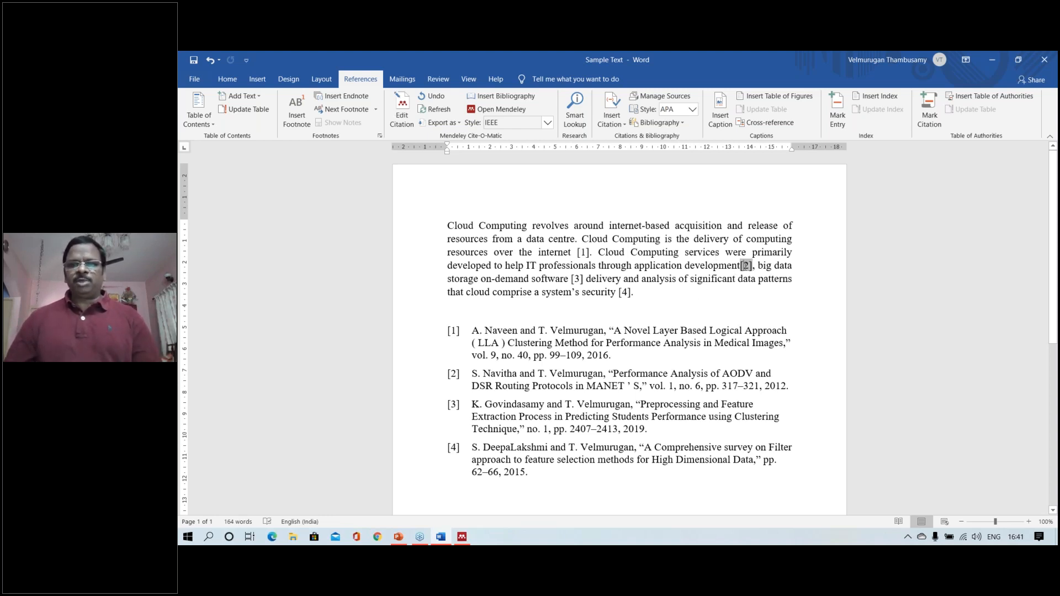
{"action": "left_click", "coordinate": [674, 298]}
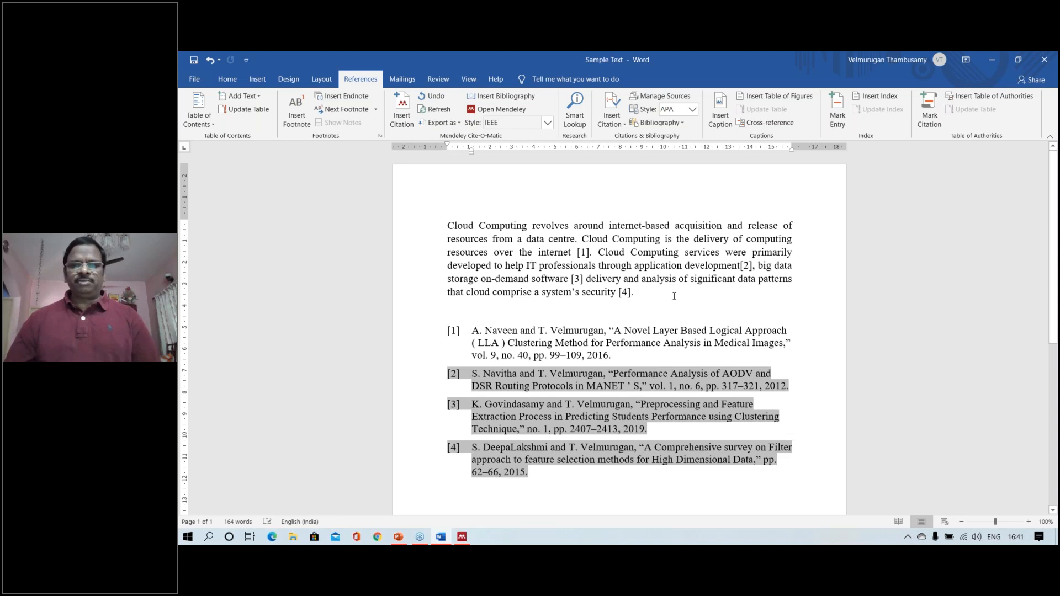
Insert a Mendeley citation after "data centre" for the paper "Analyzing student performance using evolutionary artificial neural network algorithm"
{"action": "left_click", "coordinate": [678, 262]}
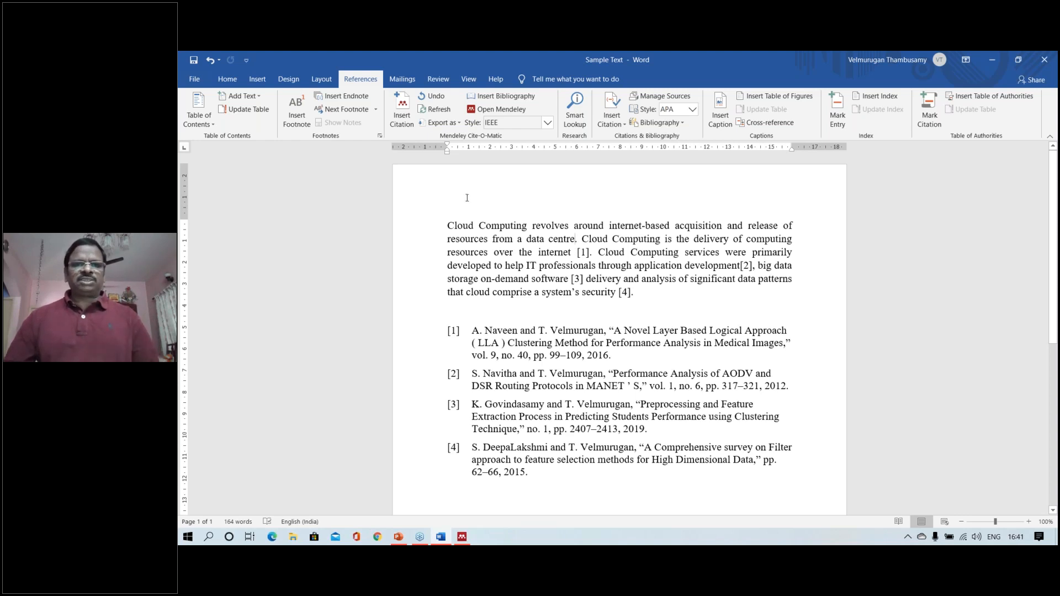
{"action": "left_click", "coordinate": [409, 121]}
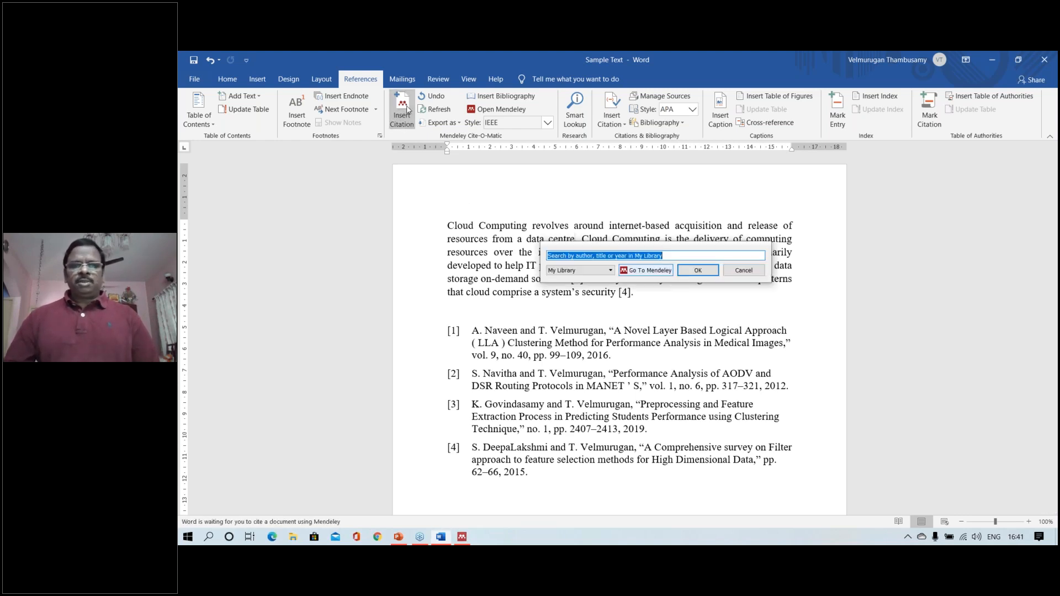
{"action": "left_click", "coordinate": [650, 271]}
{"action": "left_click", "coordinate": [655, 268]}
{"action": "scroll", "coordinate": [655, 274], "scroll_direction": "up", "scroll_amount": 2}
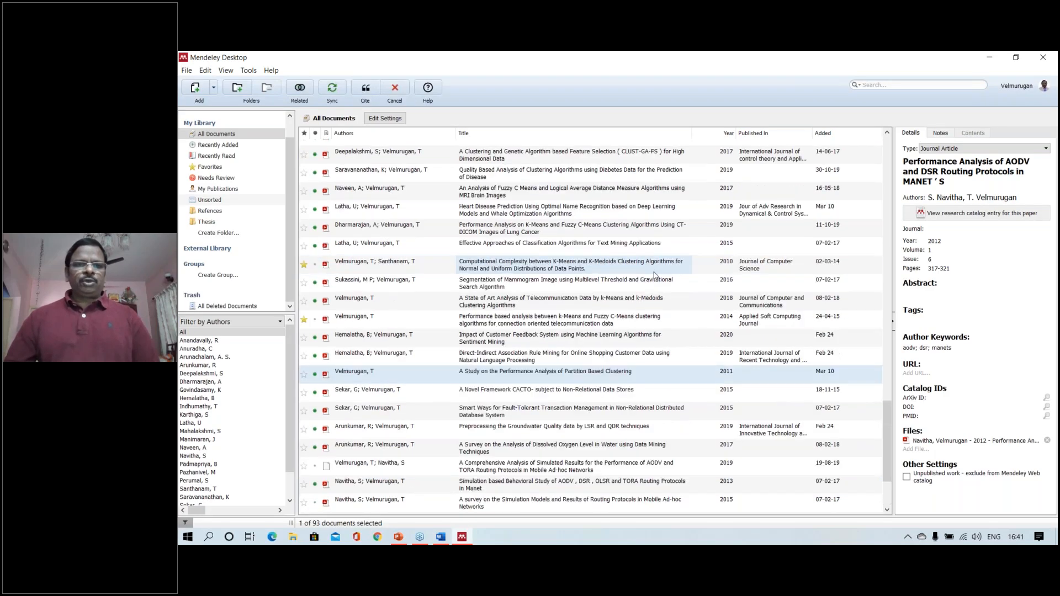
{"action": "scroll", "coordinate": [655, 274], "scroll_direction": "up", "scroll_amount": 12}
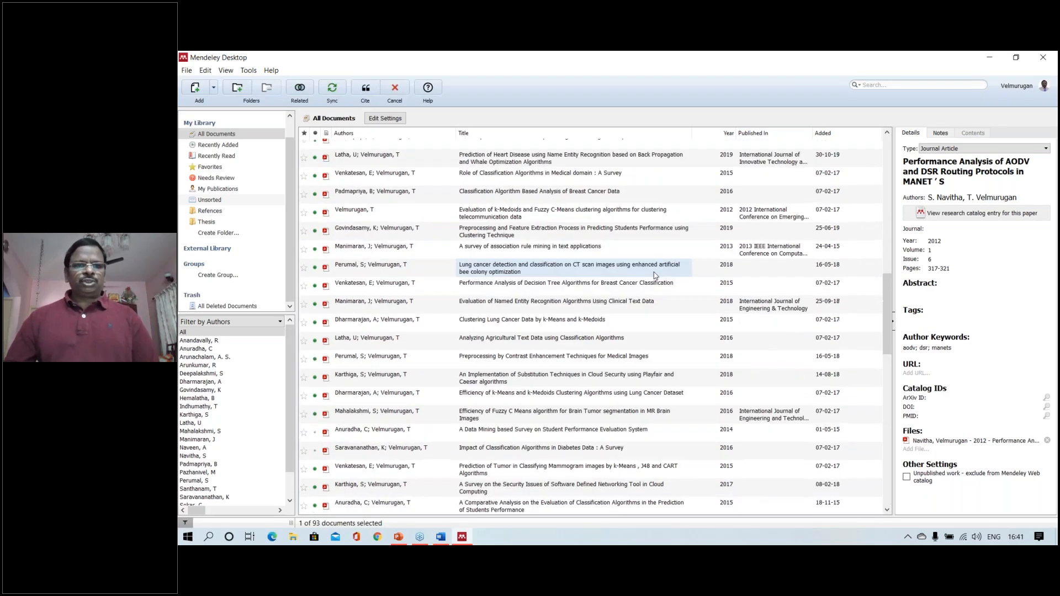
{"action": "scroll", "coordinate": [655, 274], "scroll_direction": "up", "scroll_amount": 9}
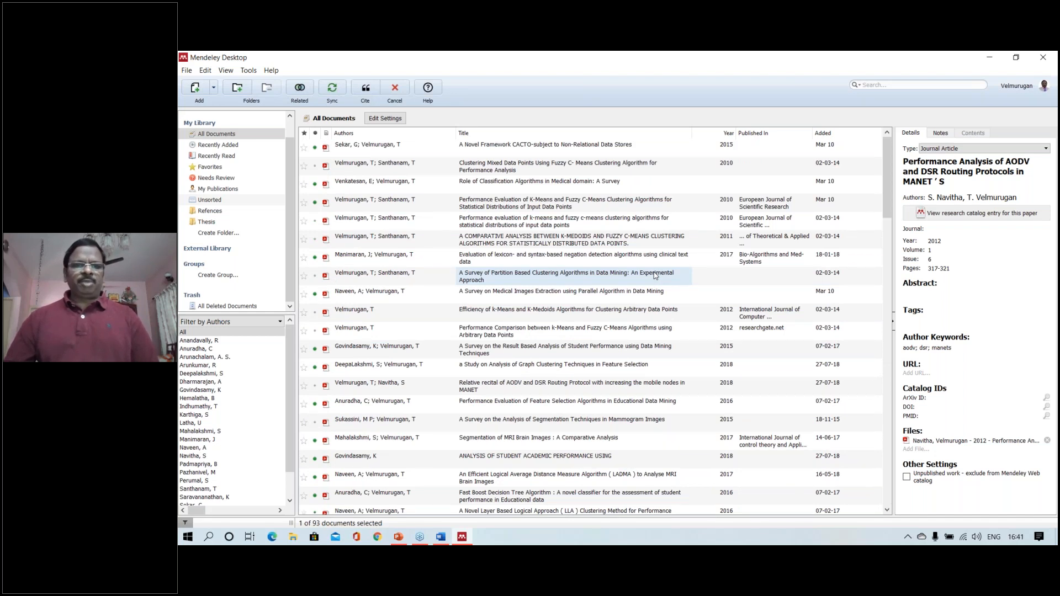
{"action": "scroll", "coordinate": [655, 275], "scroll_direction": "down", "scroll_amount": 20}
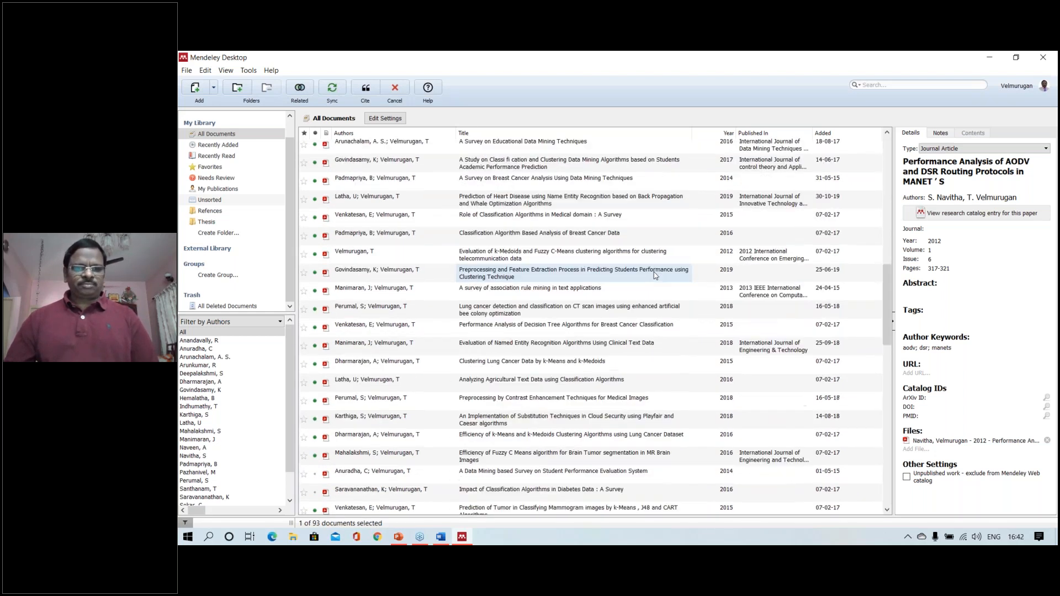
{"action": "scroll", "coordinate": [655, 275], "scroll_direction": "down", "scroll_amount": 3}
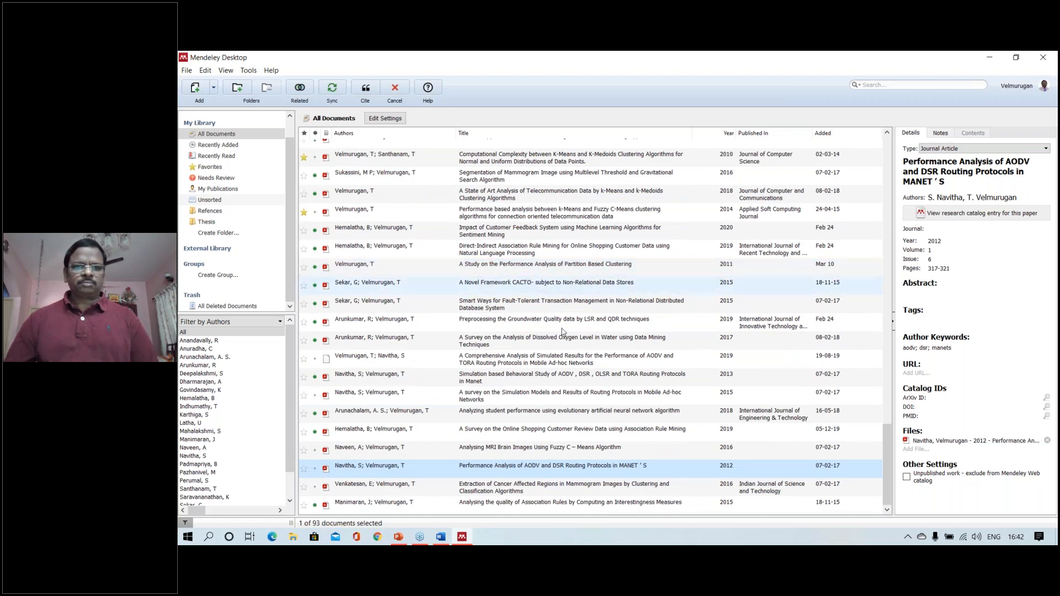
{"action": "left_click", "coordinate": [509, 414]}
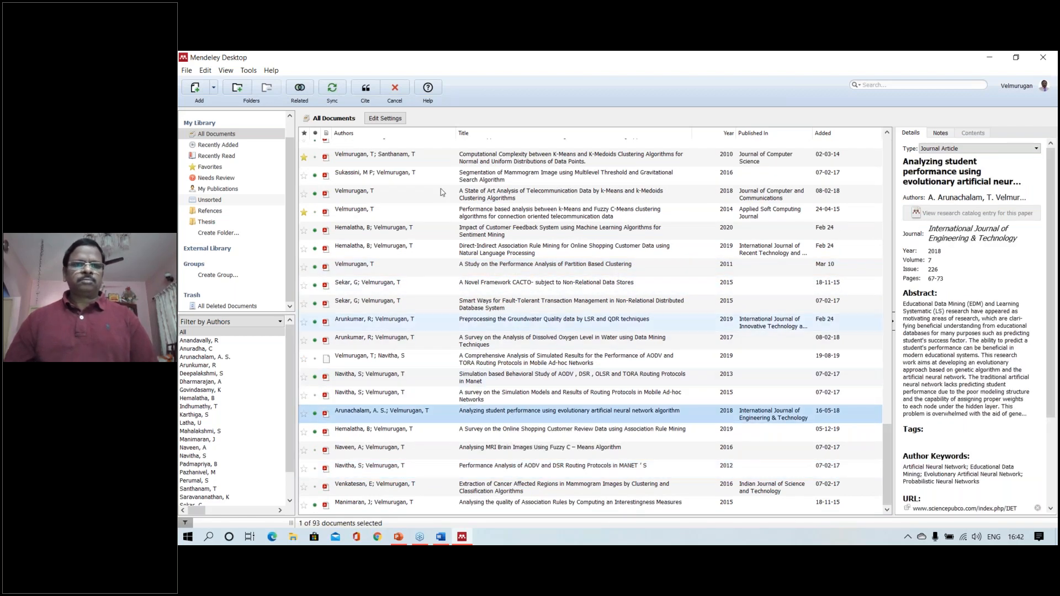
{"action": "left_click", "coordinate": [365, 89]}
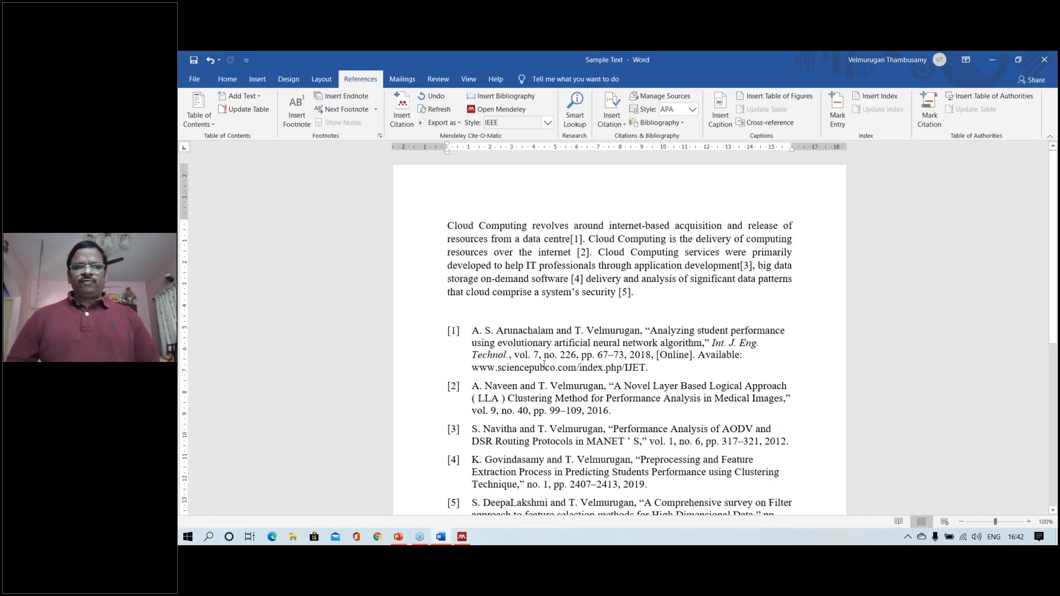
Delete the citation after "application development", keeping the manual edit, and refresh the Mendeley citations and bibliography
{"action": "scroll", "coordinate": [526, 384], "scroll_direction": "down", "scroll_amount": 1}
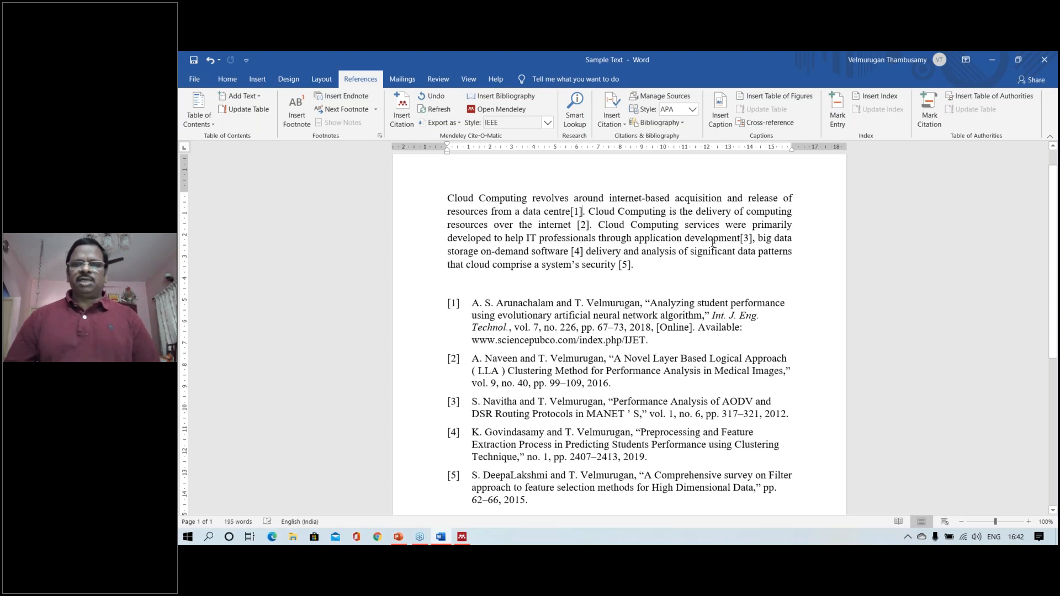
{"action": "left_click", "coordinate": [746, 238]}
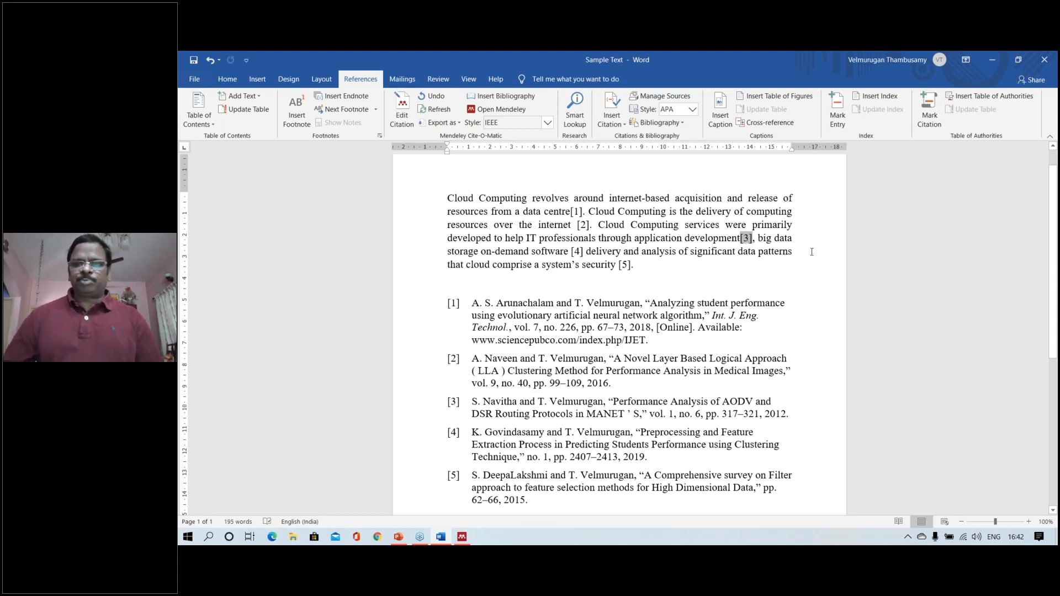
{"action": "key", "text": "Delete"}
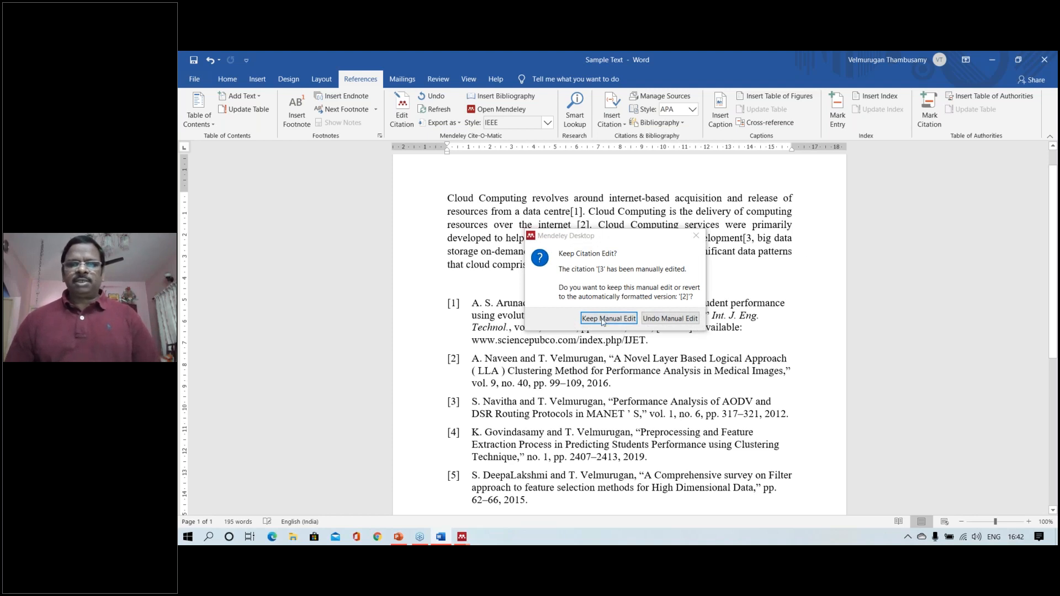
{"action": "key", "text": "Return"}
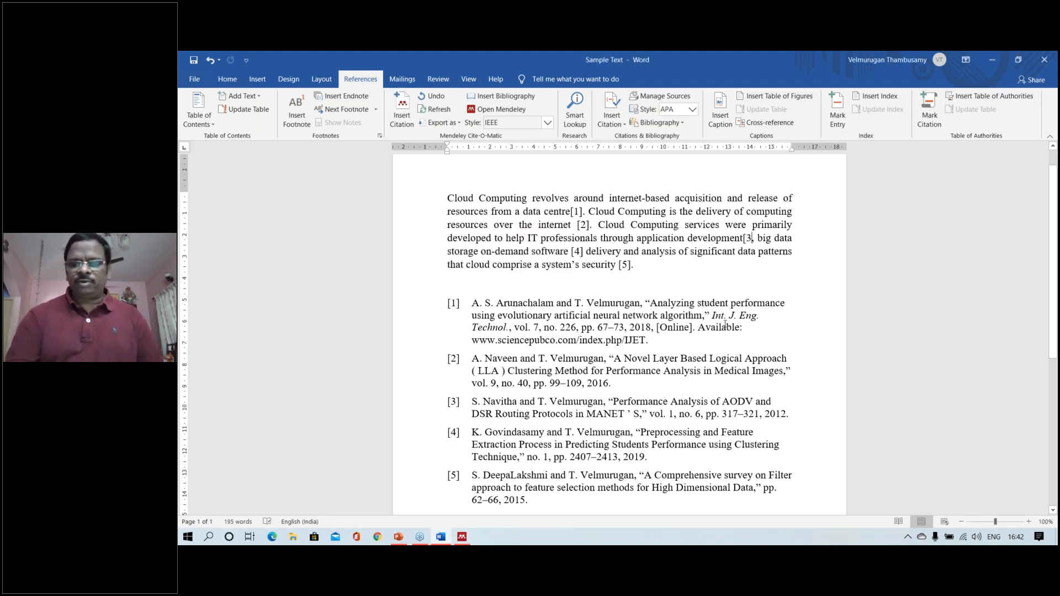
{"action": "key", "text": "BackSpace"}
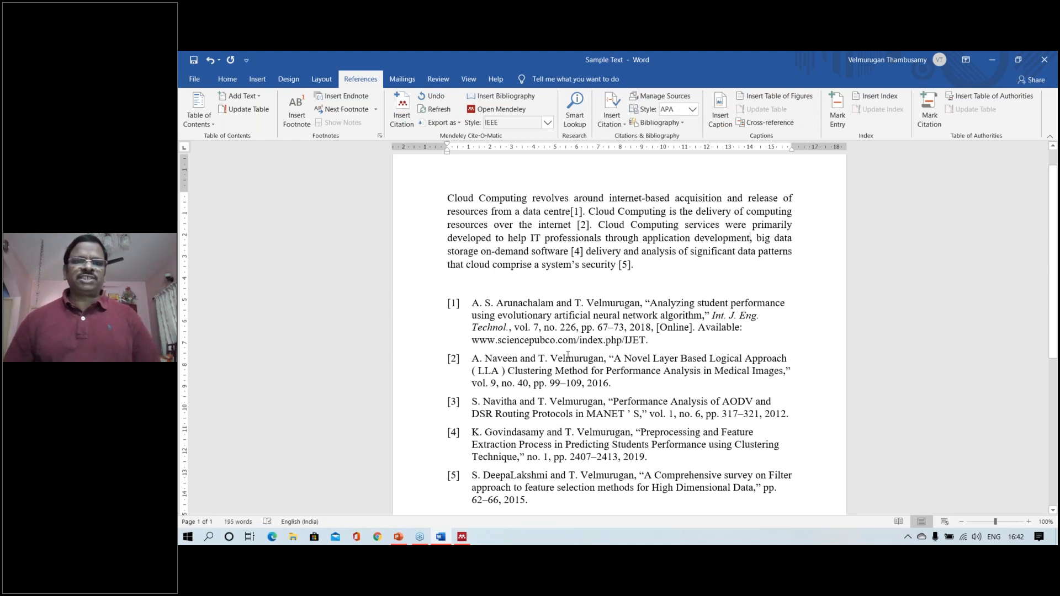
{"action": "left_click", "coordinate": [436, 109]}
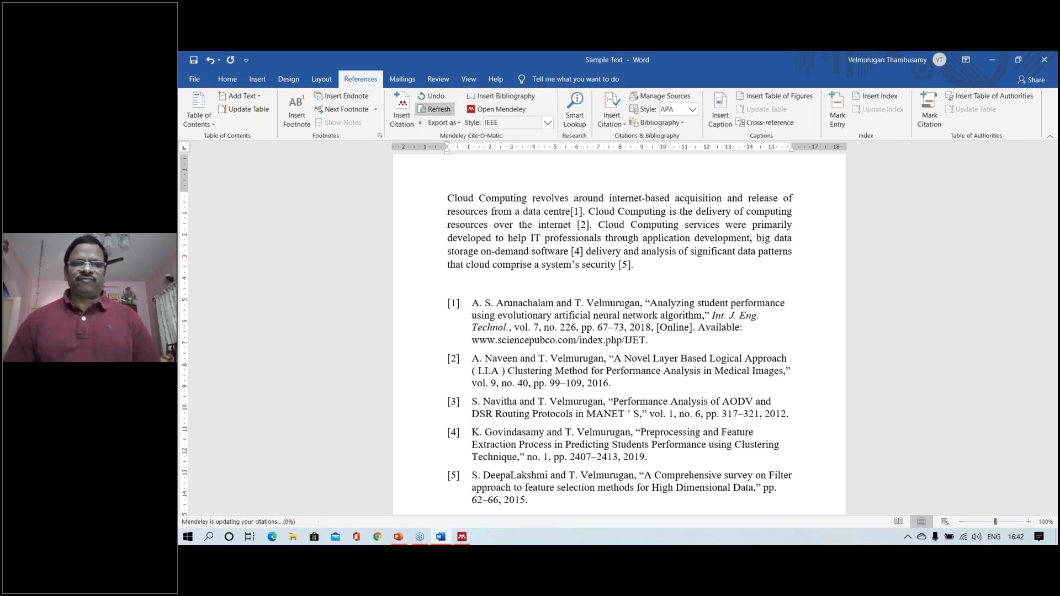
{"action": "left_click", "coordinate": [688, 266]}
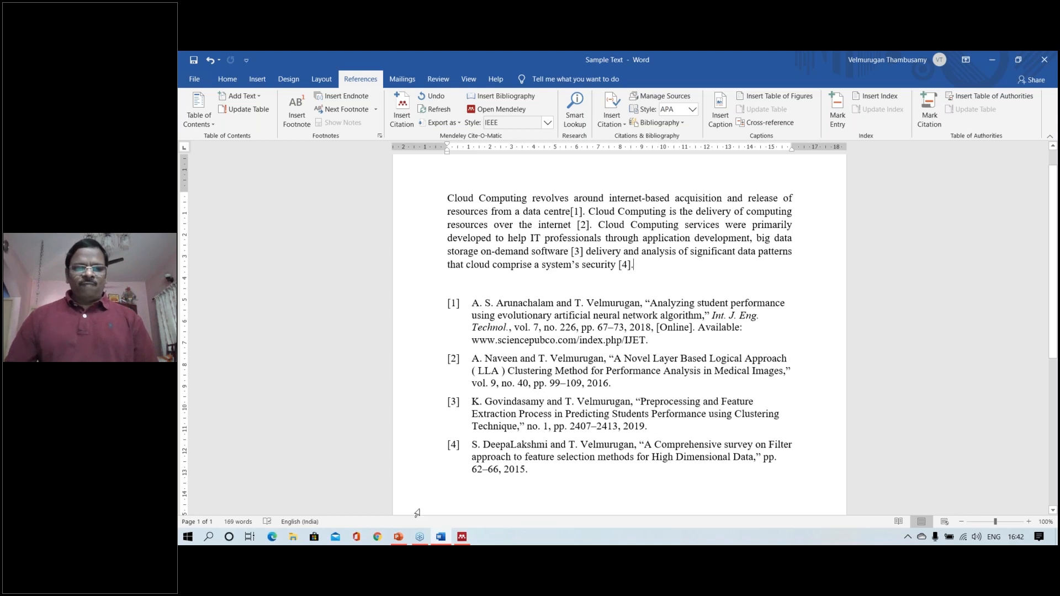
Switch to Mendeley Desktop, view the details of "A Survey on the Result Based Analysis of Student Performance using Data Mining Techniques", and return to Word
{"action": "left_click", "coordinate": [461, 535]}
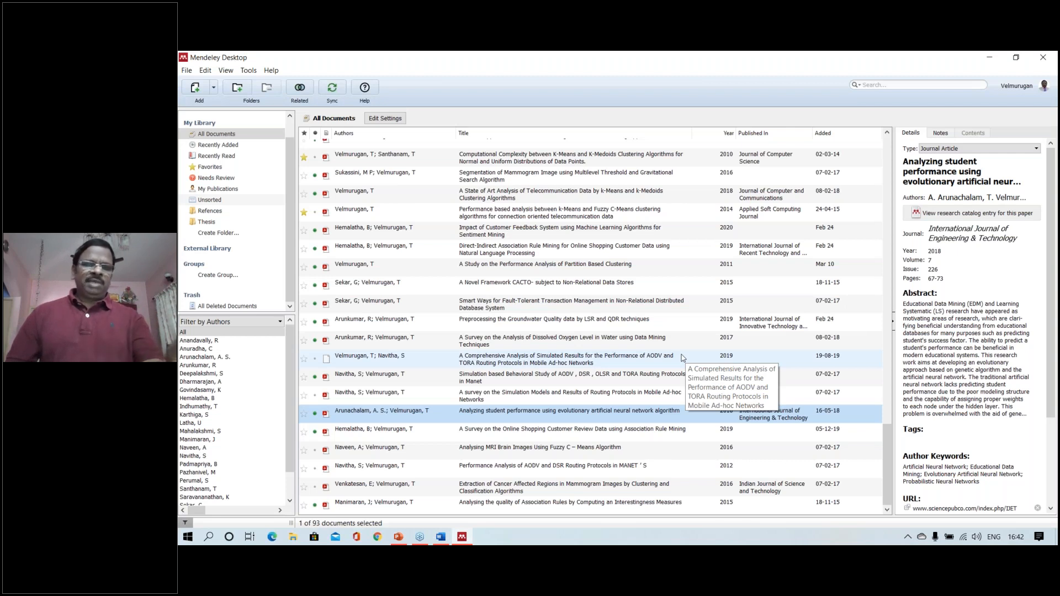
{"action": "scroll", "coordinate": [682, 358], "scroll_direction": "up", "scroll_amount": 20}
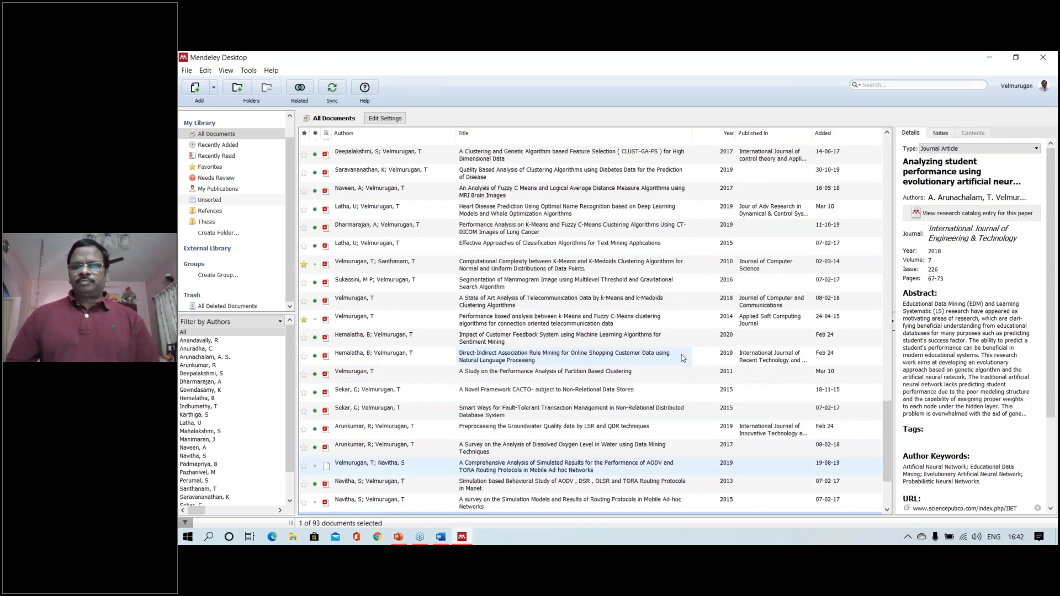
{"action": "scroll", "coordinate": [682, 358], "scroll_direction": "up", "scroll_amount": 2}
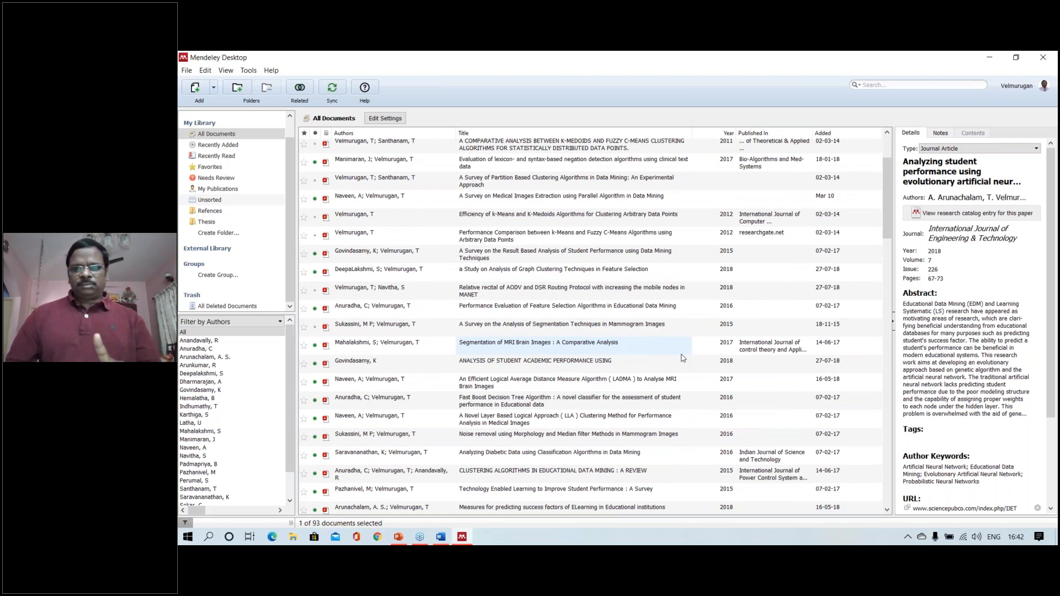
{"action": "scroll", "coordinate": [682, 358], "scroll_direction": "up", "scroll_amount": 2}
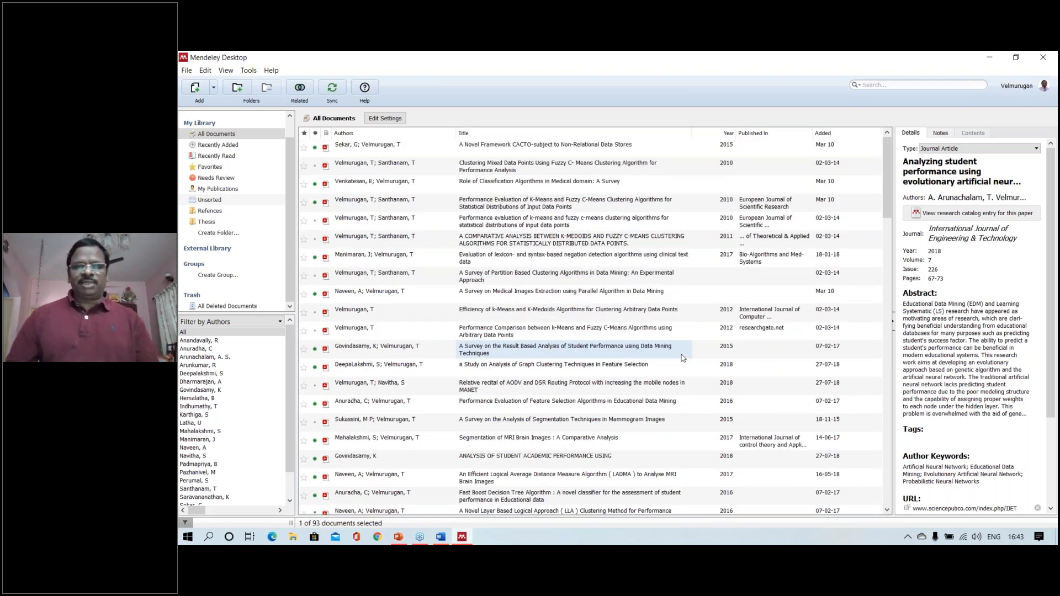
{"action": "left_click", "coordinate": [649, 349]}
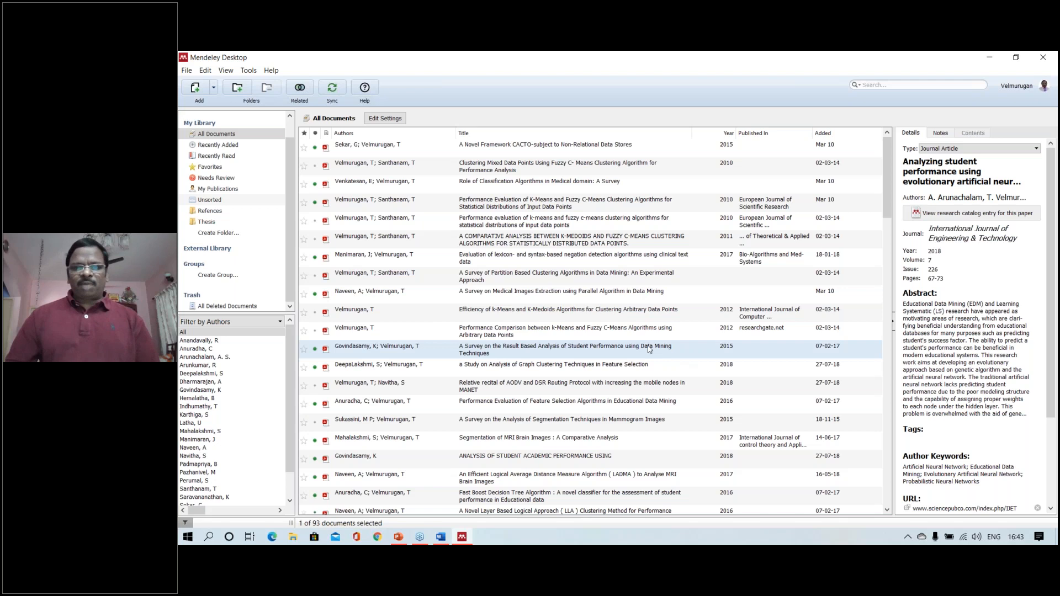
{"action": "left_click", "coordinate": [649, 349]}
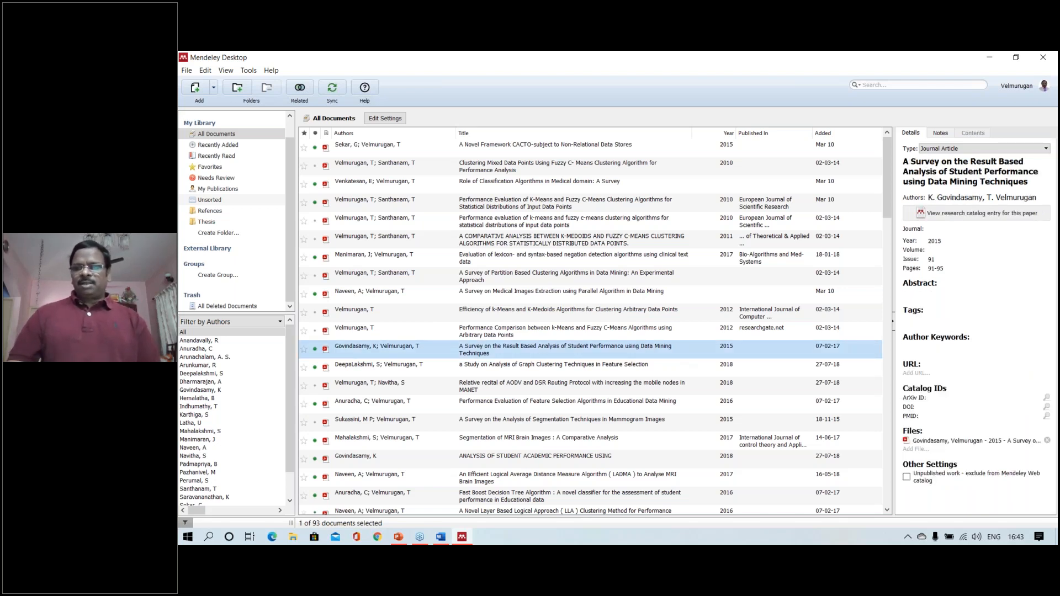
{"action": "left_click", "coordinate": [440, 538]}
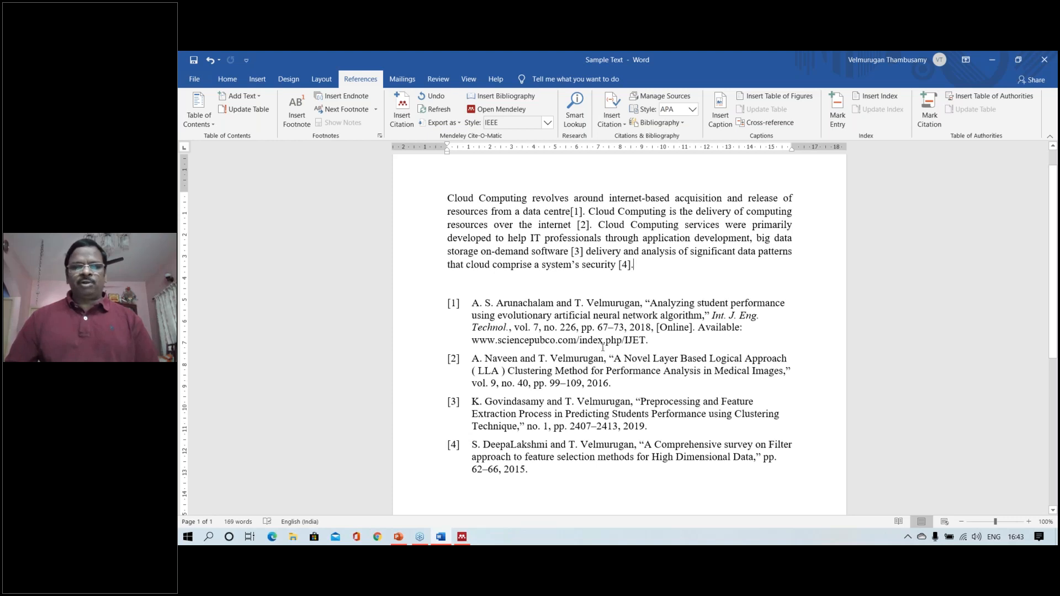
Reduce the hanging indent of the first reference in the bibliography to about 0.75 cm
{"action": "left_click", "coordinate": [672, 332]}
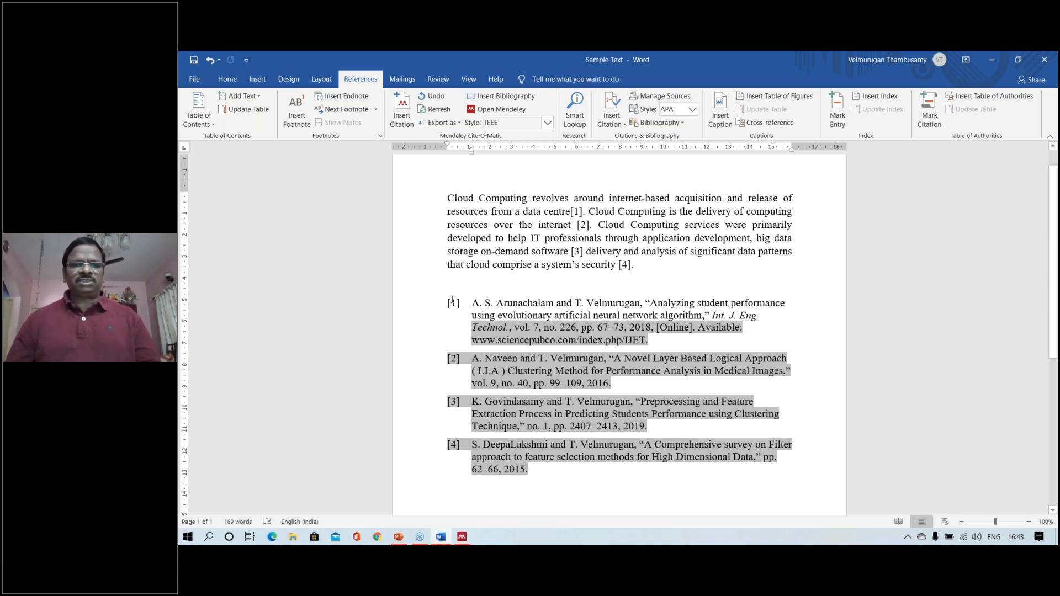
{"action": "left_click", "coordinate": [474, 303], "text": "shift"}
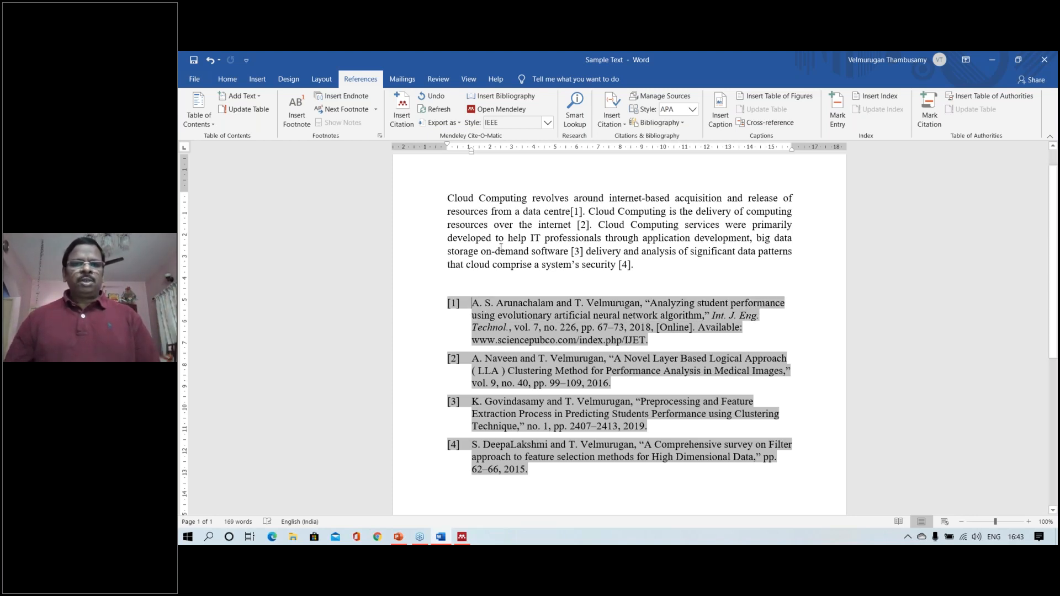
{"action": "left_click", "coordinate": [473, 246]}
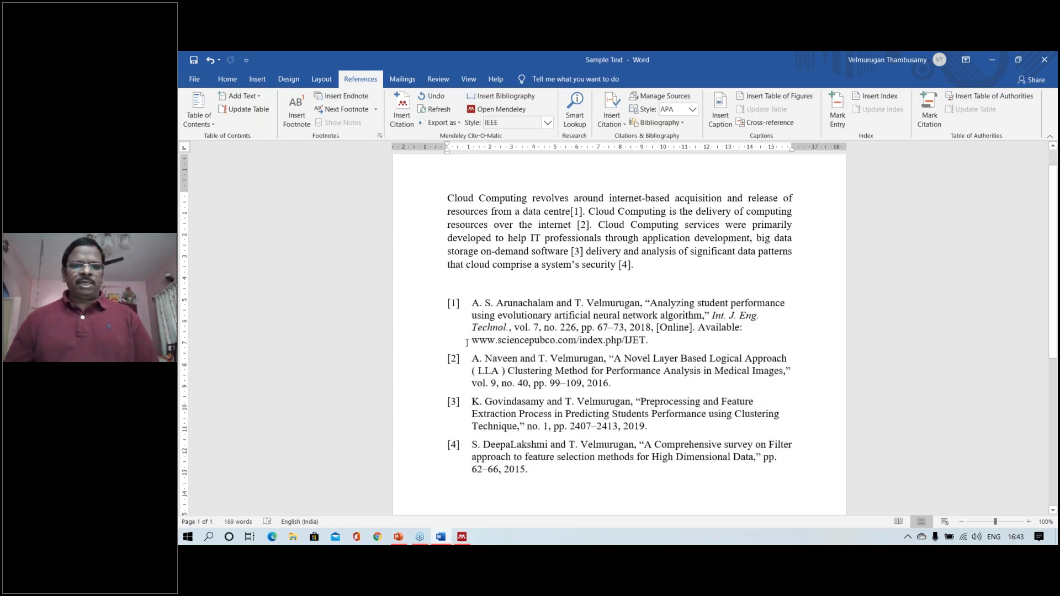
{"action": "left_click", "coordinate": [465, 305]}
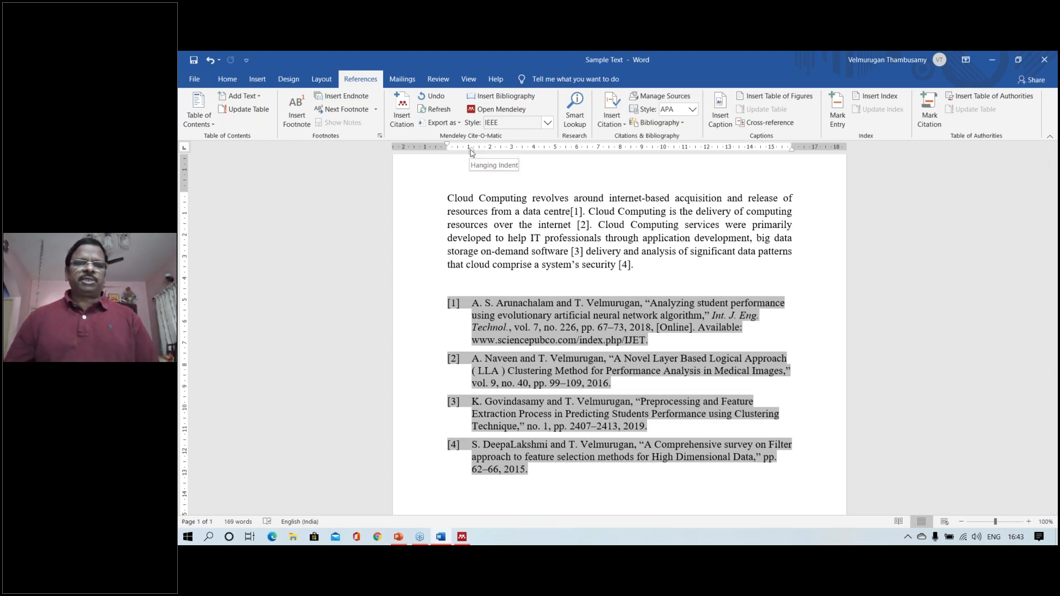
{"action": "left_click_drag", "start_coordinate": [471, 153], "coordinate": [466, 154]}
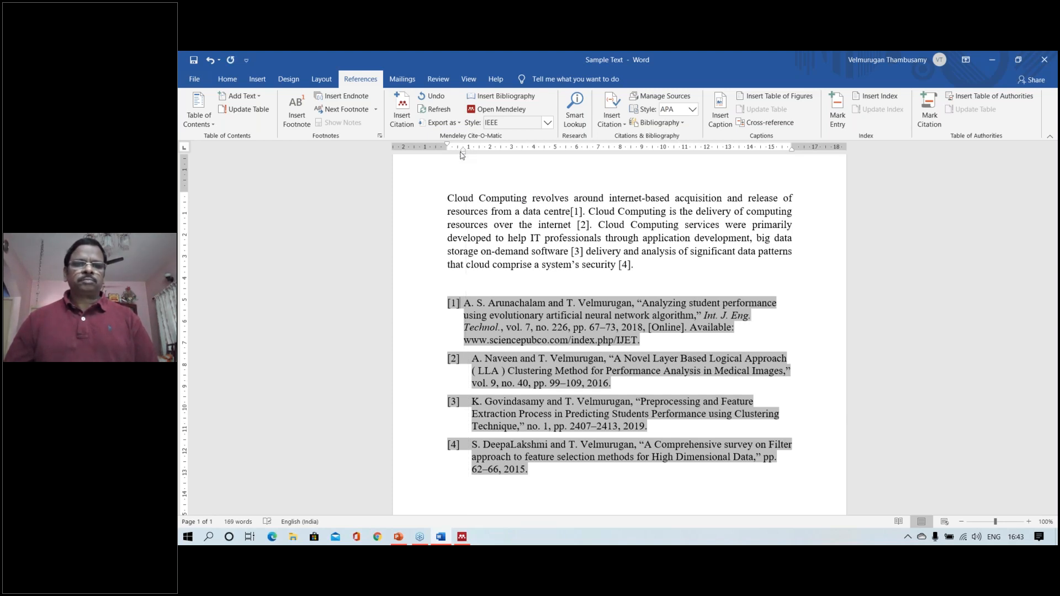
Select the whole document and give all paragraphs and references a hanging indent of about 0.75 cm
{"action": "key", "text": "ctrl+a"}
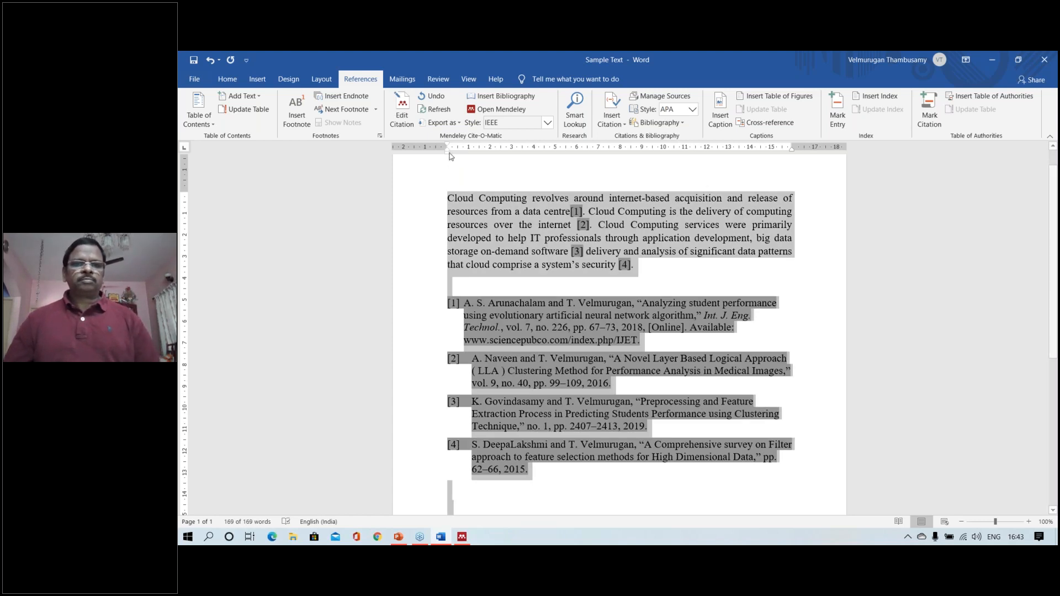
{"action": "mouse_move", "coordinate": [449, 153]}
{"action": "left_mouse_down"}
{"action": "mouse_move", "coordinate": [465, 153]}
{"action": "mouse_move", "coordinate": [447, 145]}
{"action": "left_mouse_up"}
{"action": "key", "text": "ctrl+a"}
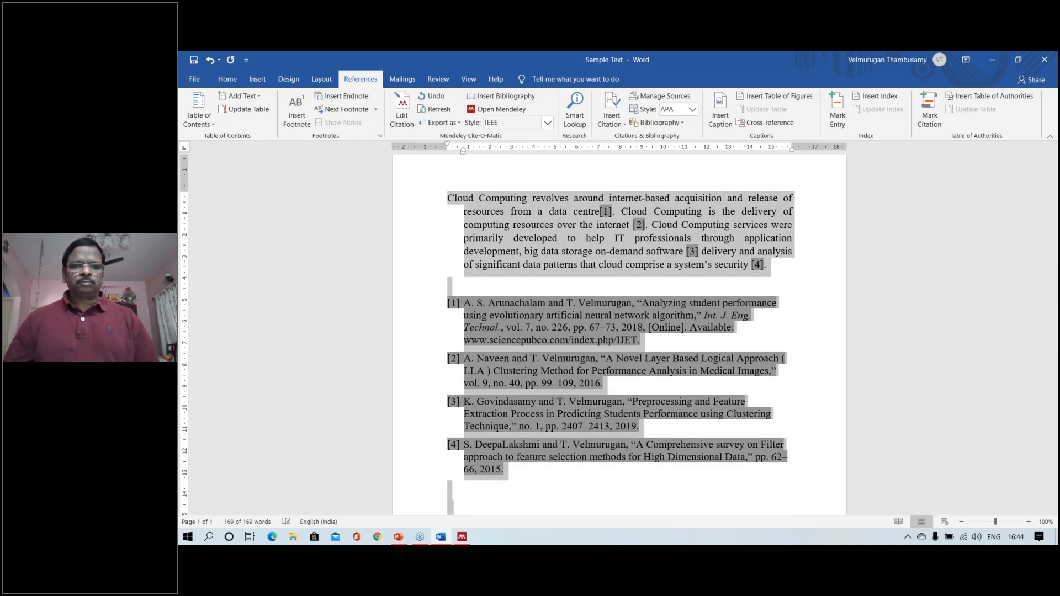
Deselect the text, look over the indented paragraph and reference list, and save the document
{"action": "left_click", "coordinate": [626, 353]}
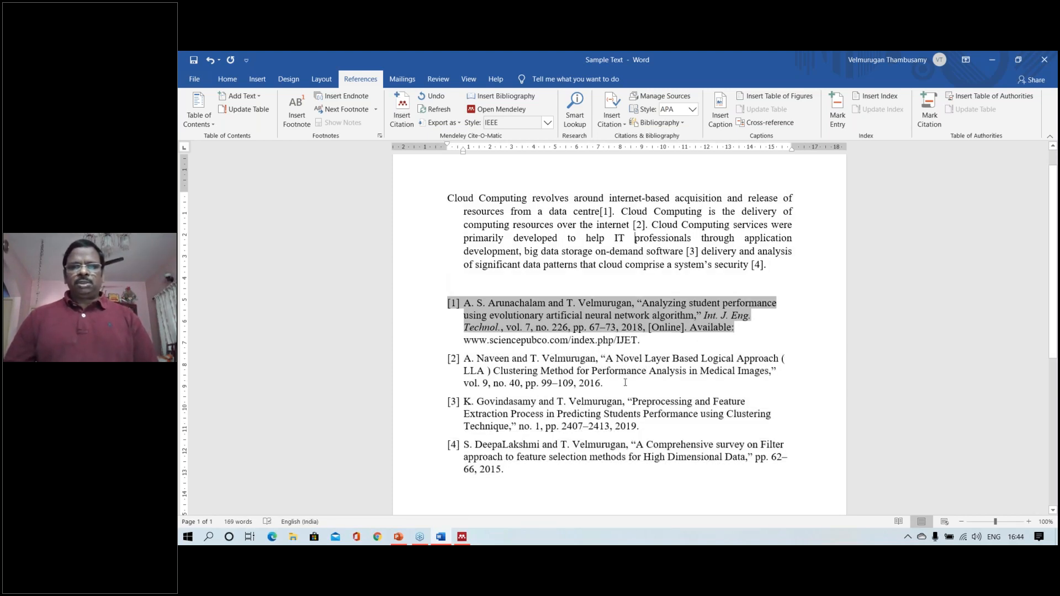
{"action": "left_click", "coordinate": [738, 255]}
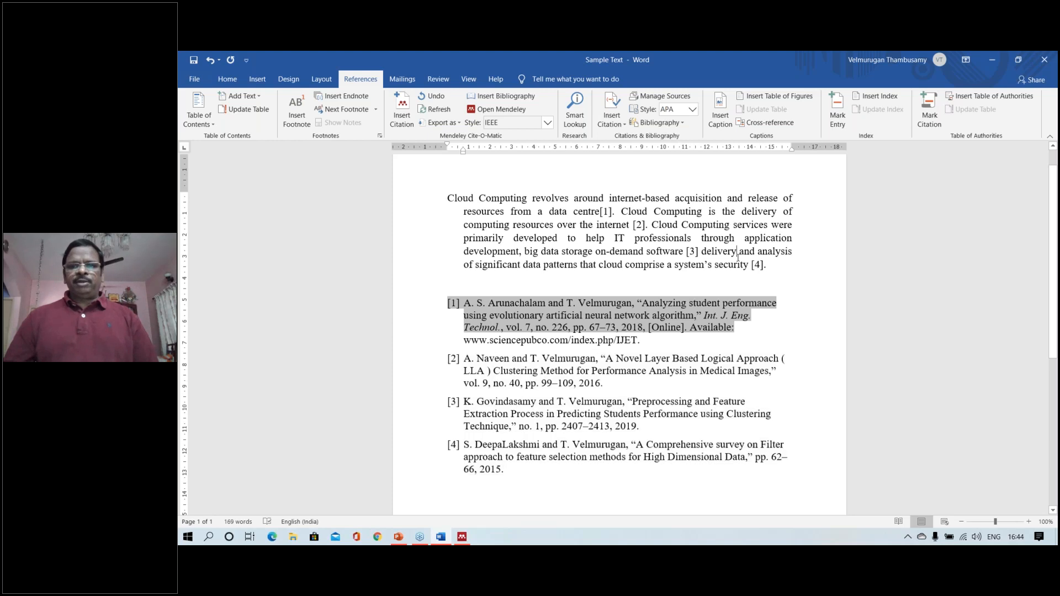
{"action": "left_click", "coordinate": [599, 475]}
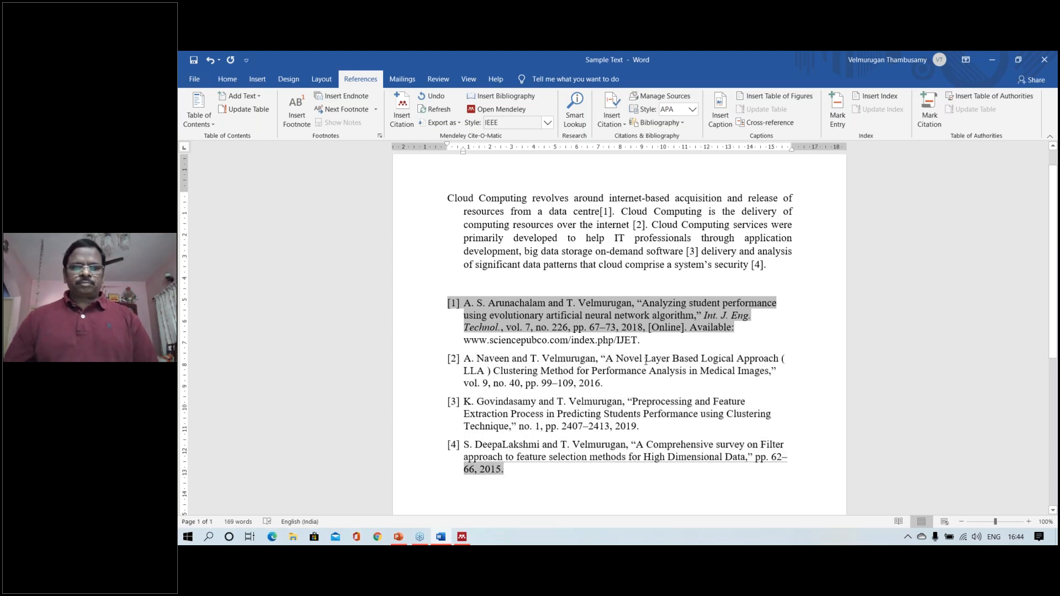
{"action": "left_click", "coordinate": [675, 247]}
{"action": "scroll", "coordinate": [675, 247], "scroll_direction": "up", "scroll_amount": 1}
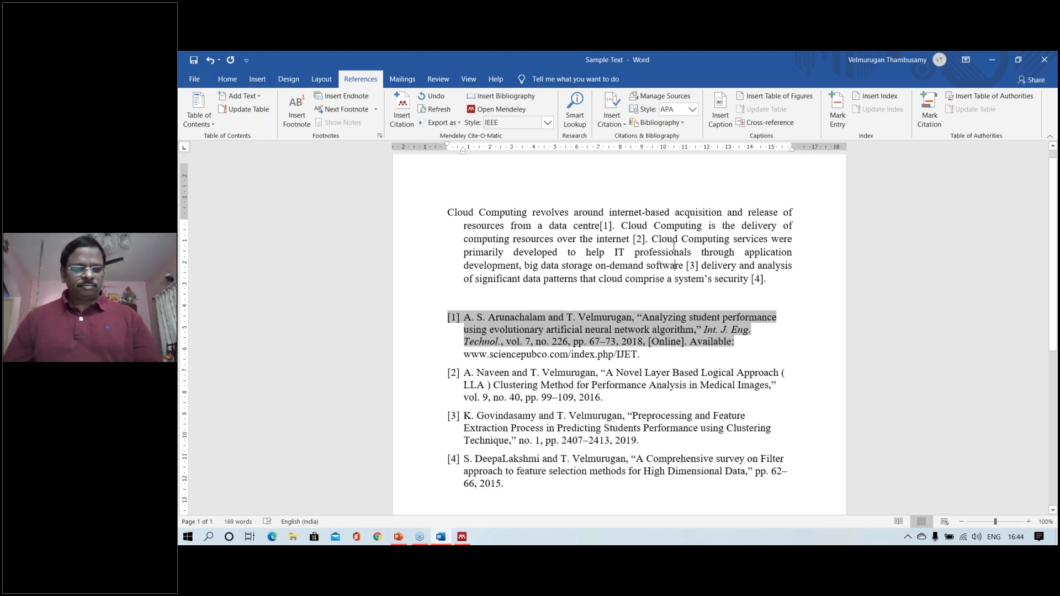
{"action": "key", "text": "ctrl+s"}
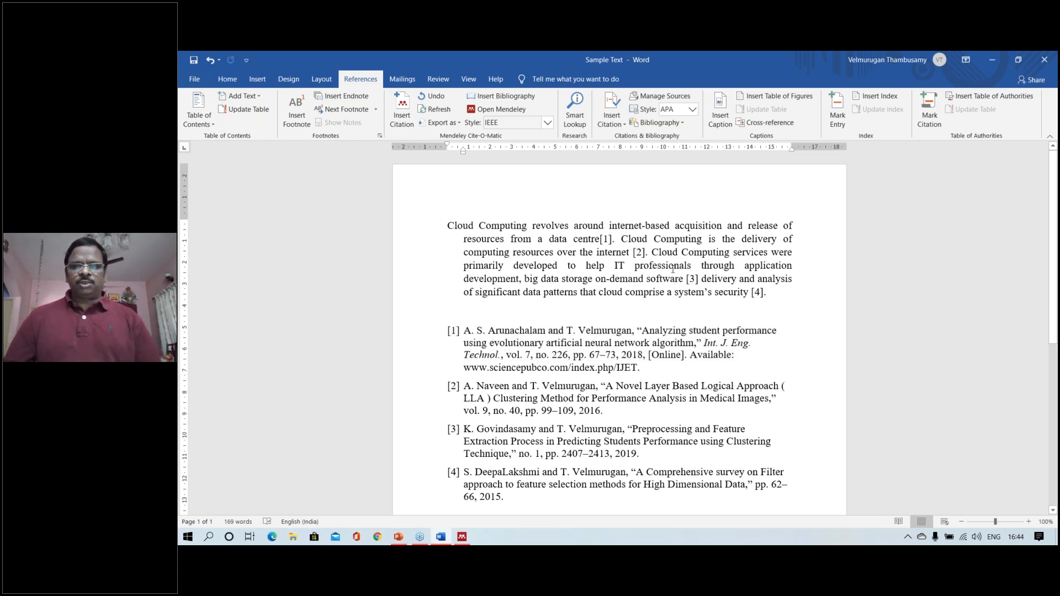
Undo the hanging indent applied to the whole document and deselect the text
{"action": "scroll", "coordinate": [694, 305], "scroll_direction": "down", "scroll_amount": 3}
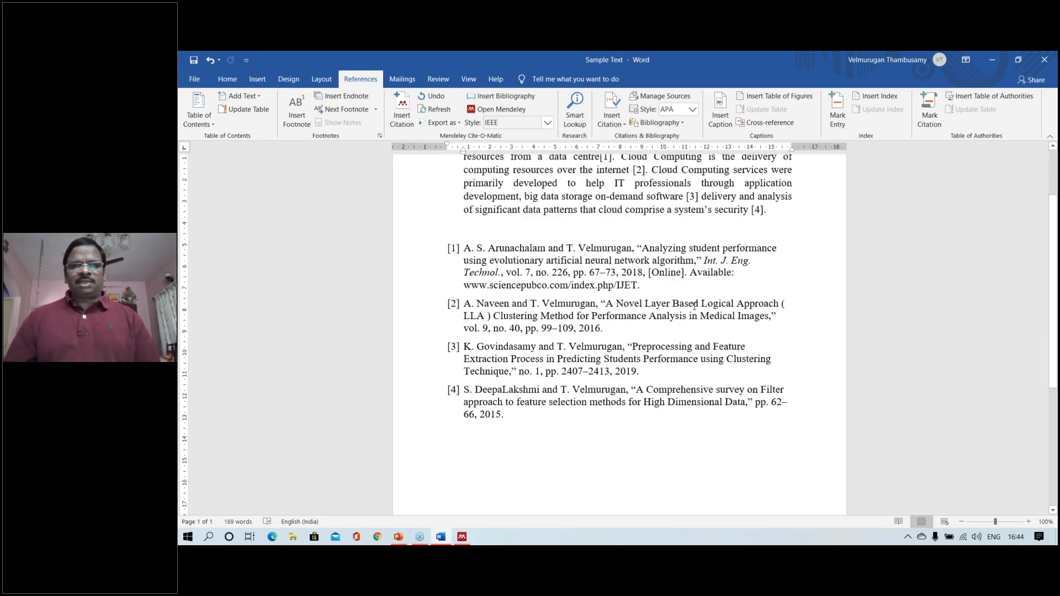
{"action": "scroll", "coordinate": [695, 305], "scroll_direction": "up", "scroll_amount": 3}
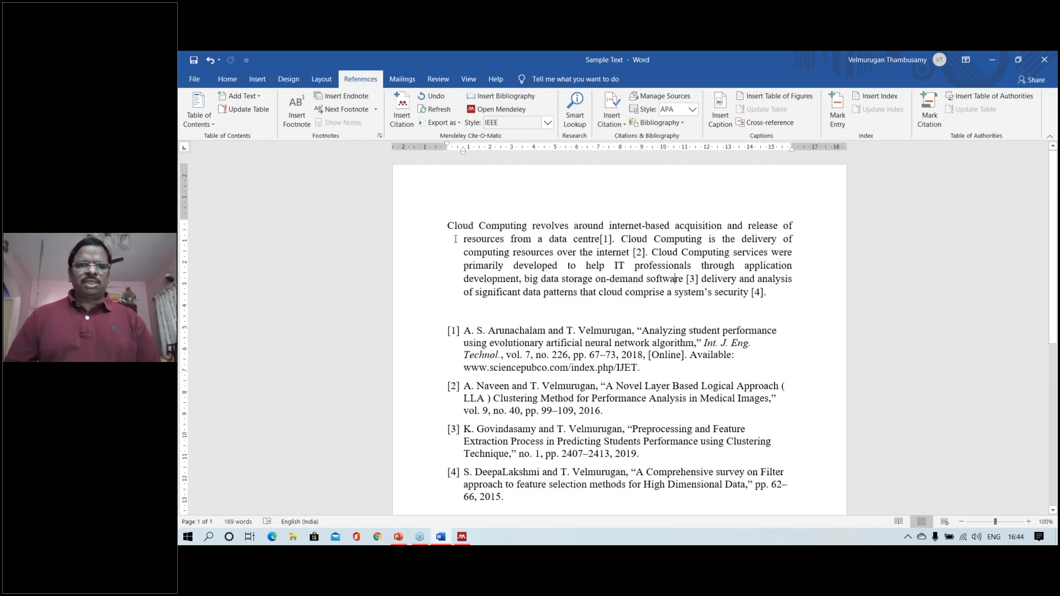
{"action": "left_click_drag", "start_coordinate": [448, 225], "coordinate": [699, 279]}
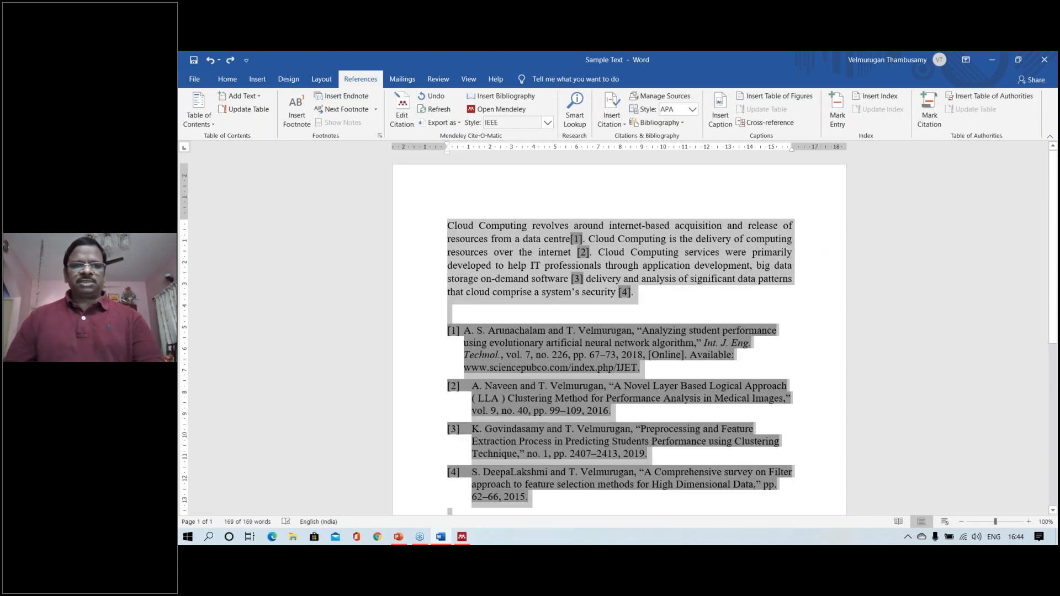
{"action": "left_click", "coordinate": [644, 365]}
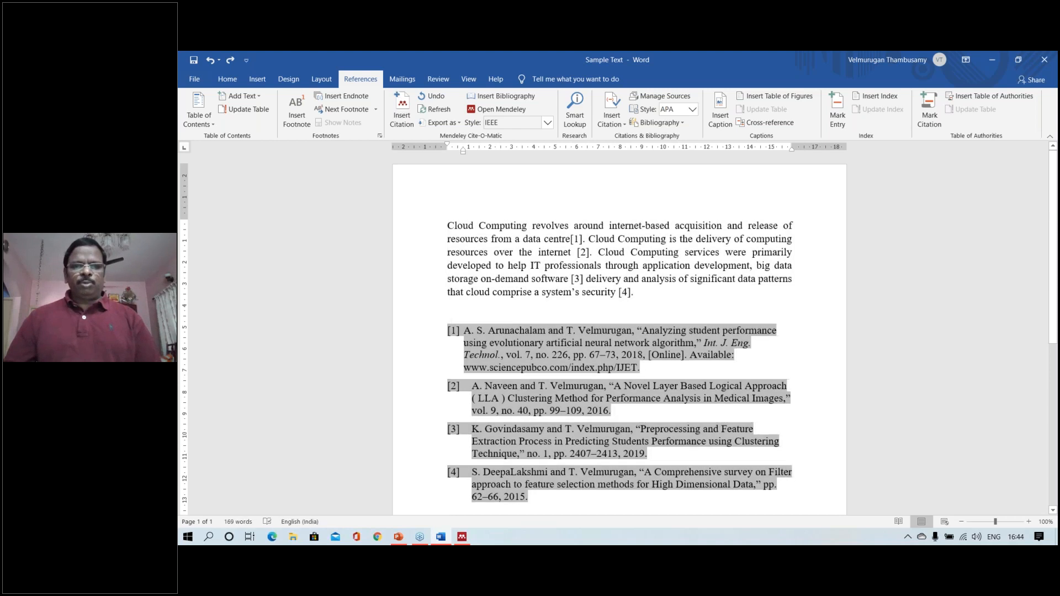
{"action": "left_click", "coordinate": [705, 355]}
{"action": "left_click", "coordinate": [661, 240]}
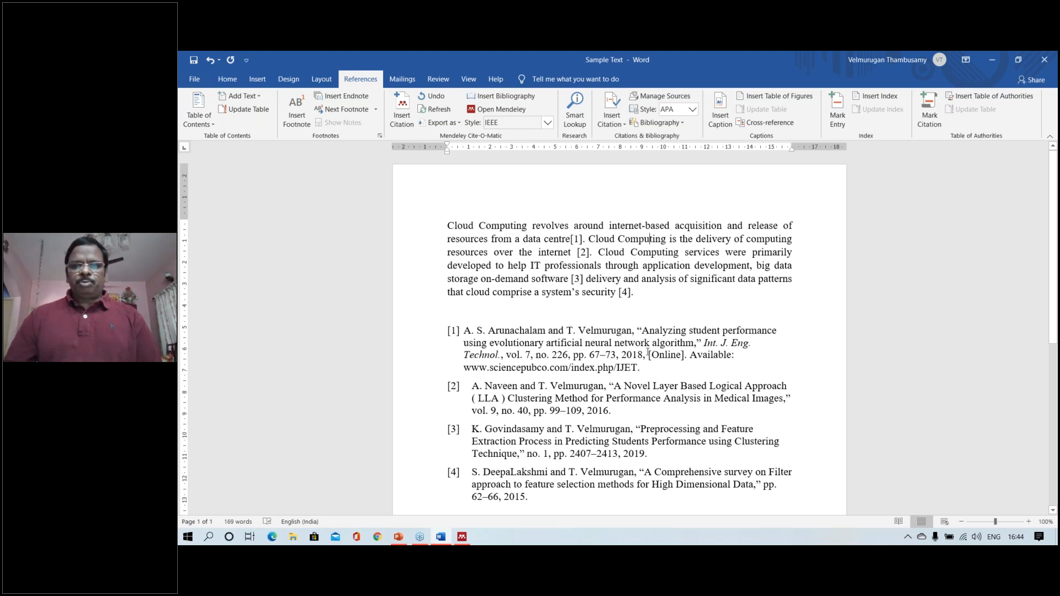
{"action": "left_click", "coordinate": [649, 354]}
{"action": "key", "text": "Delete"}
{"action": "key", "text": "Delete"}
{"action": "key", "text": "Delete"}
{"action": "key", "text": "Delete"}
{"action": "key", "text": "Delete"}
{"action": "key", "text": "Delete"}
{"action": "key", "text": "Delete"}
{"action": "key", "text": "Delete"}
{"action": "key", "text": "Delete"}
{"action": "key", "text": "Delete"}
{"action": "key", "text": "Delete"}
{"action": "key", "text": "Delete"}
{"action": "key", "text": "Delete"}
{"action": "key", "text": "Delete"}
{"action": "key", "text": "Delete"}
{"action": "key", "text": "Delete"}
{"action": "key", "text": "Delete"}
{"action": "key", "text": "Delete"}
{"action": "key", "text": "Delete"}
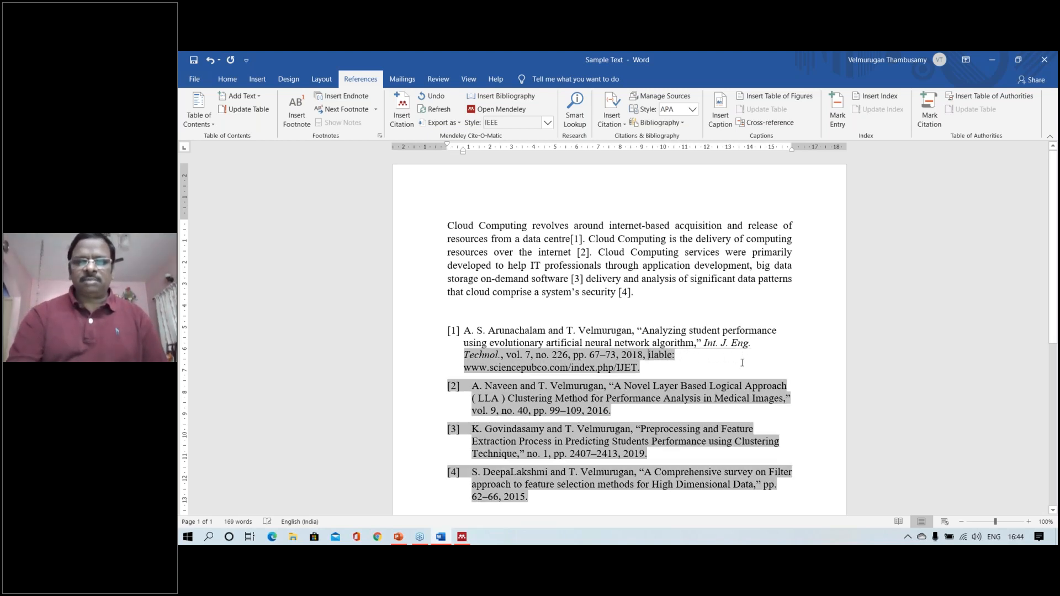
{"action": "key", "text": "Delete"}
{"action": "key", "text": "Delete"}
{"action": "key", "text": "Delete"}
{"action": "key", "text": "Delete"}
{"action": "key", "text": "Delete"}
{"action": "key", "text": "Delete"}
{"action": "key", "text": "Delete"}
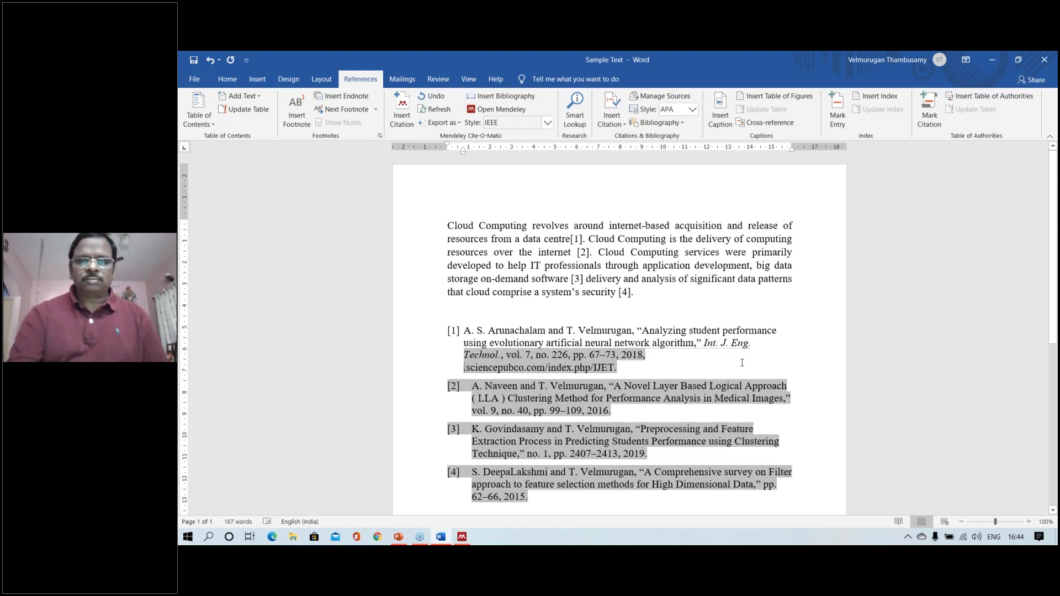
{"action": "key", "text": "Delete"}
{"action": "key", "text": "Delete"}
{"action": "key", "text": "Delete"}
{"action": "key", "text": "Delete"}
{"action": "key", "text": "Delete"}
{"action": "key", "text": "Delete"}
{"action": "key", "text": "Delete"}
{"action": "key", "text": "Delete"}
{"action": "key", "text": "Delete"}
{"action": "key", "text": "Delete"}
{"action": "key", "text": "Delete"}
{"action": "key", "text": "Delete"}
{"action": "key", "text": "Delete"}
{"action": "key", "text": "Delete"}
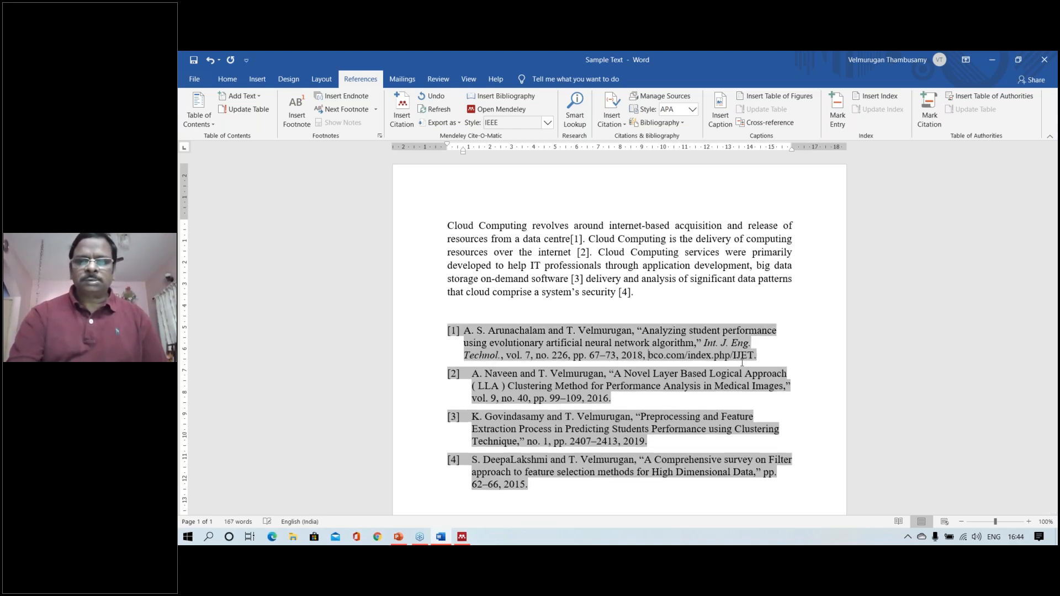
{"action": "key", "text": "Delete"}
{"action": "key", "text": "Delete"}
{"action": "key", "text": "Delete"}
{"action": "key", "text": "Delete"}
{"action": "key", "text": "Delete"}
{"action": "key", "text": "Delete"}
{"action": "key", "text": "Delete"}
{"action": "key", "text": "Delete"}
{"action": "key", "text": "Delete"}
{"action": "key", "text": "Delete"}
{"action": "key", "text": "Delete"}
{"action": "key", "text": "Delete"}
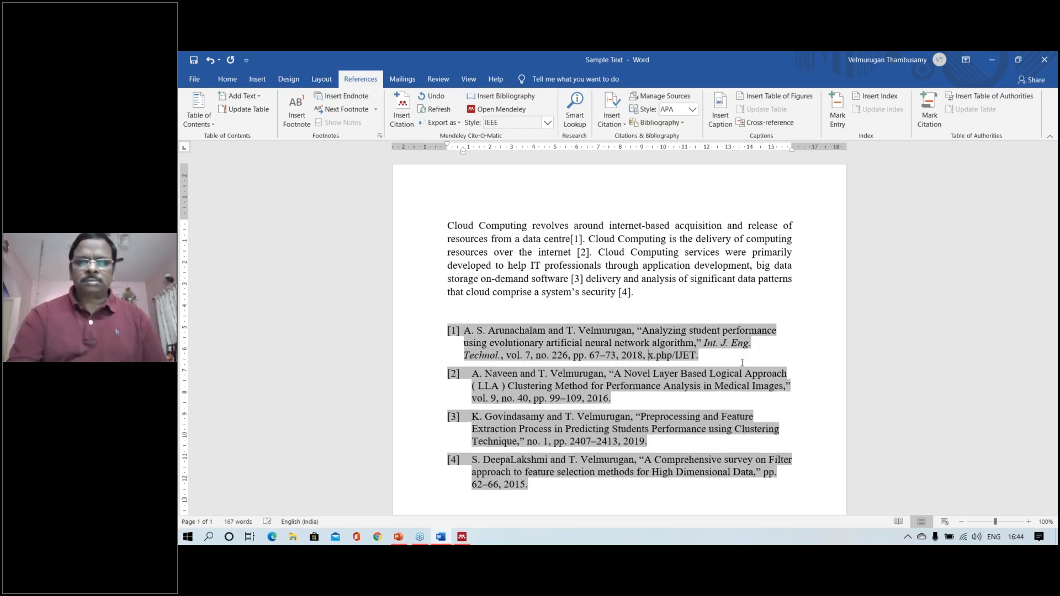
{"action": "key", "text": "Delete"}
{"action": "key", "text": "Delete"}
{"action": "key", "text": "Delete"}
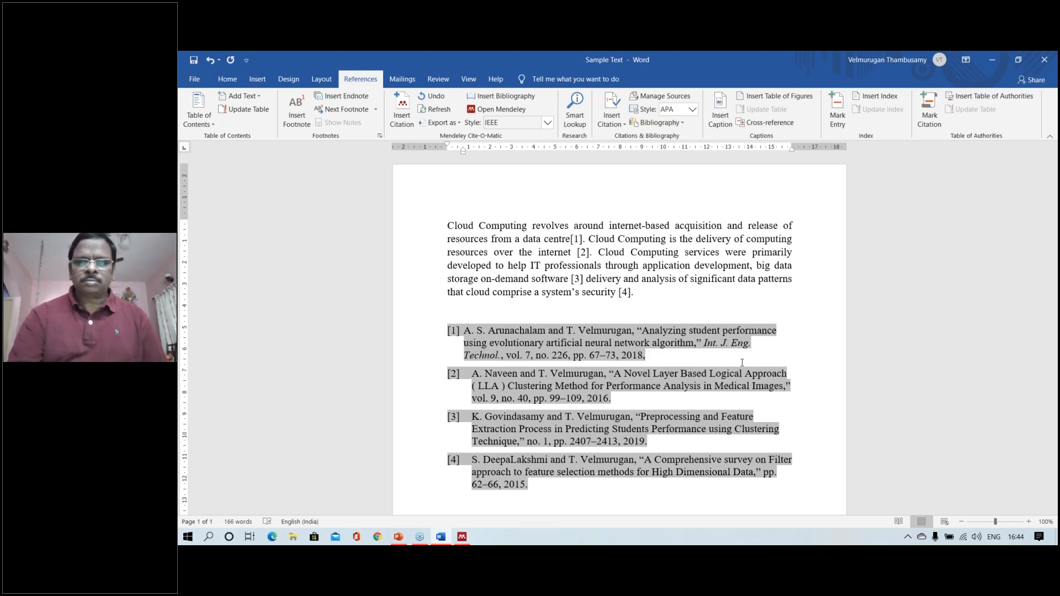
End reference [1] with "2018." without the trailing comma and keep reference [2] as a separate paragraph
{"action": "key", "text": "Delete"}
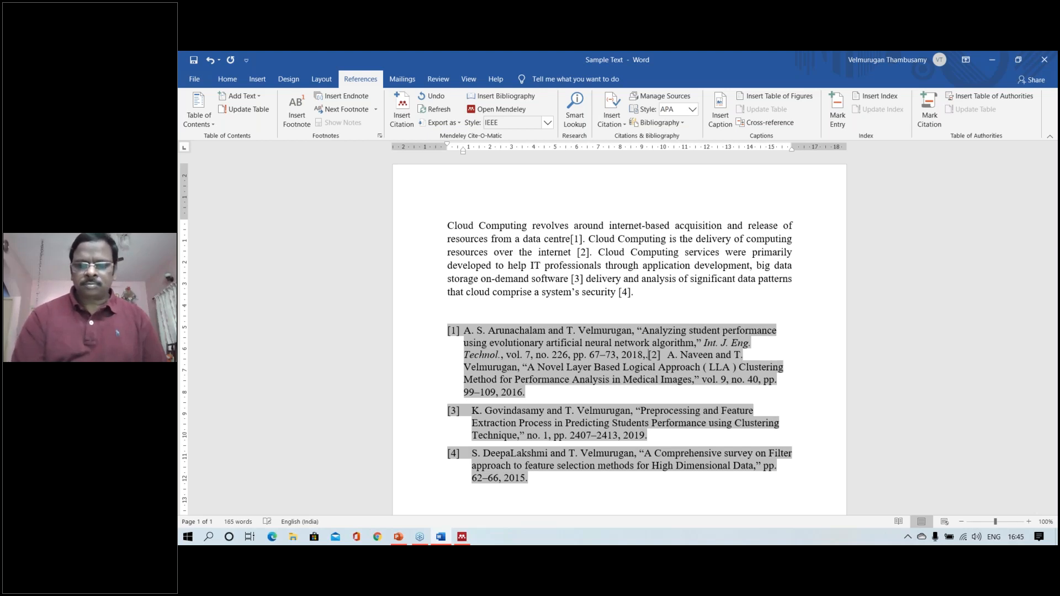
{"action": "key", "text": "Return"}
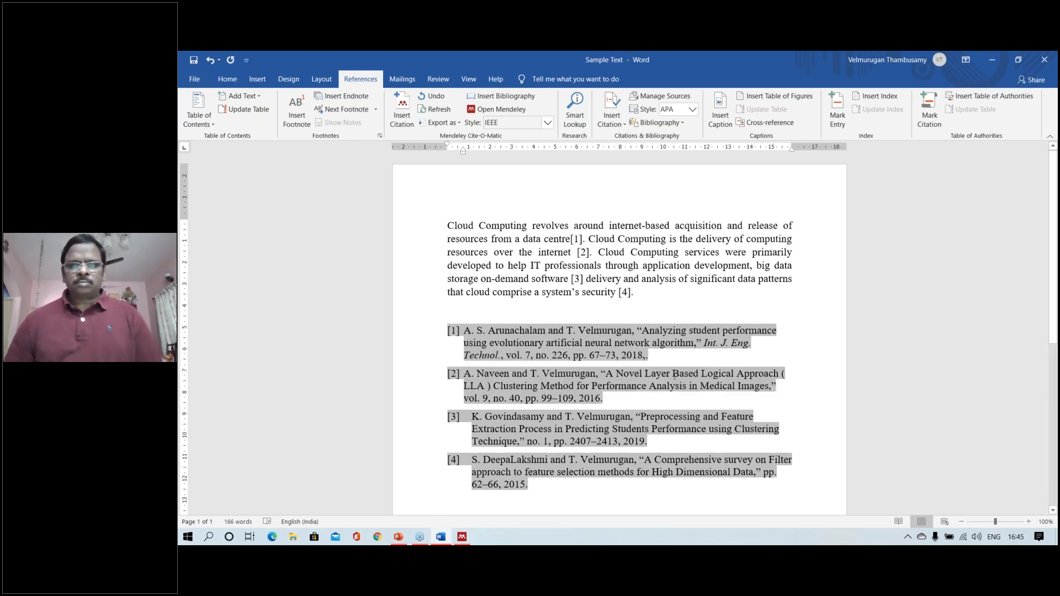
{"action": "key", "text": "BackSpace"}
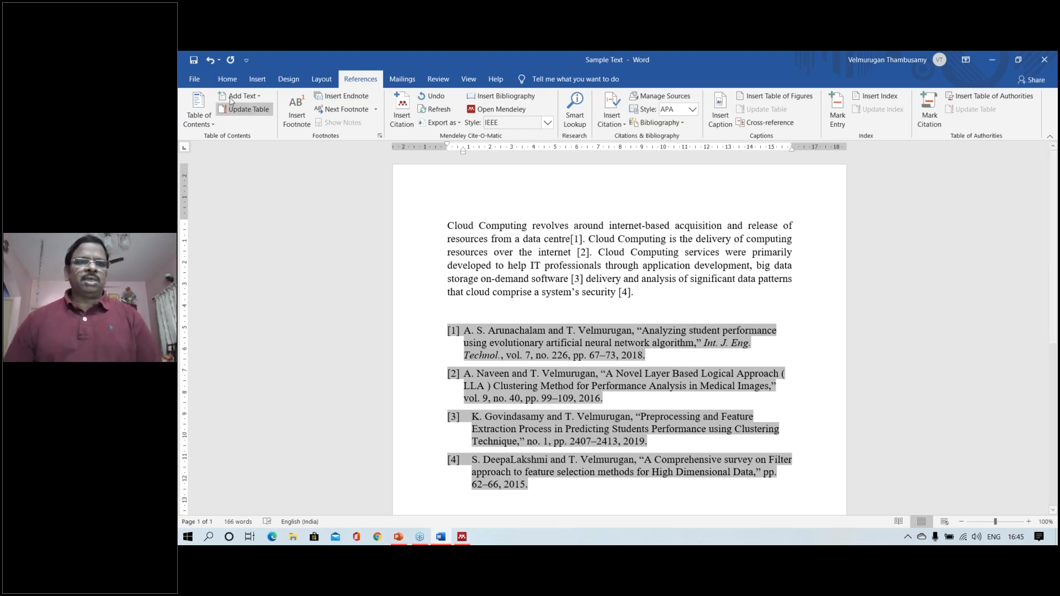
Justify the paragraph of reference [1] in the bibliography and deselect the text
{"action": "left_click", "coordinate": [227, 79]}
{"action": "left_click", "coordinate": [479, 118]}
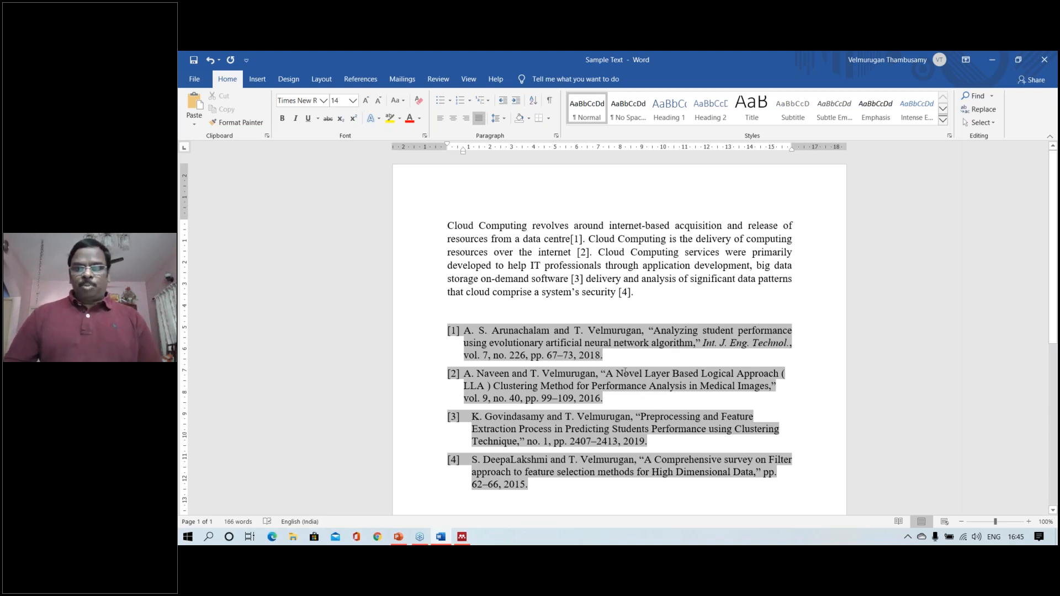
{"action": "left_click", "coordinate": [621, 254]}
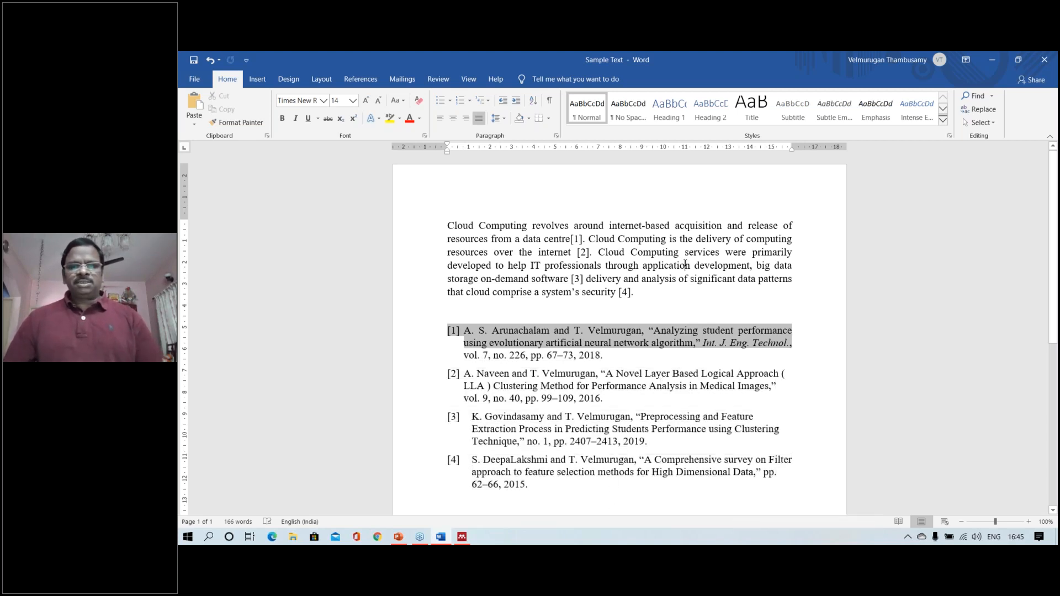
{"action": "left_click", "coordinate": [608, 361]}
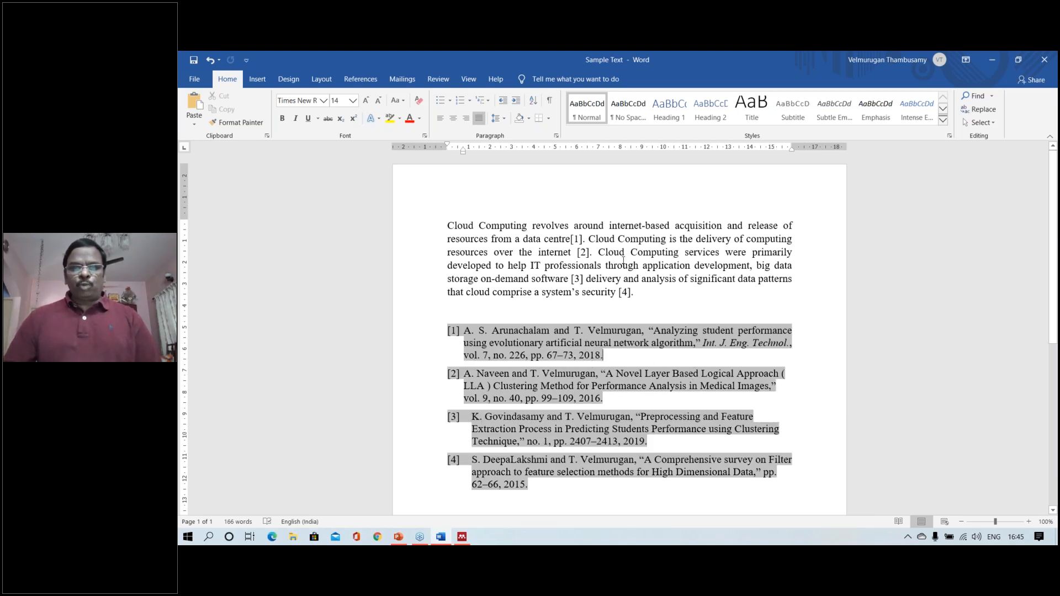
Cite "A Survey on Medical Images Extraction using Parallel Algorithm in Data Mining" from Mendeley after "application development" and review the updated bibliography
{"action": "left_click", "coordinate": [751, 267]}
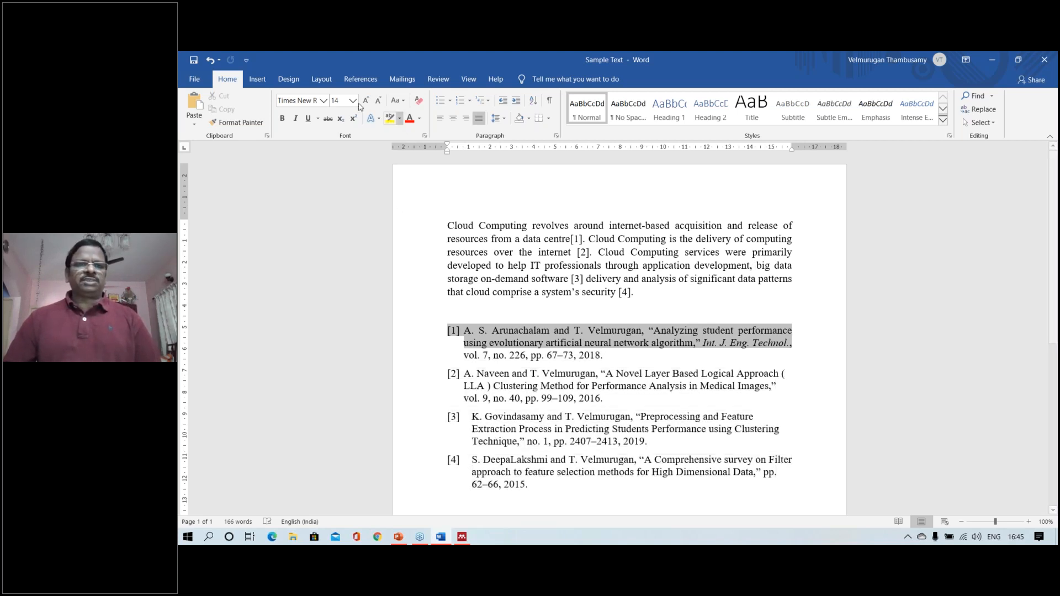
{"action": "left_click", "coordinate": [360, 79]}
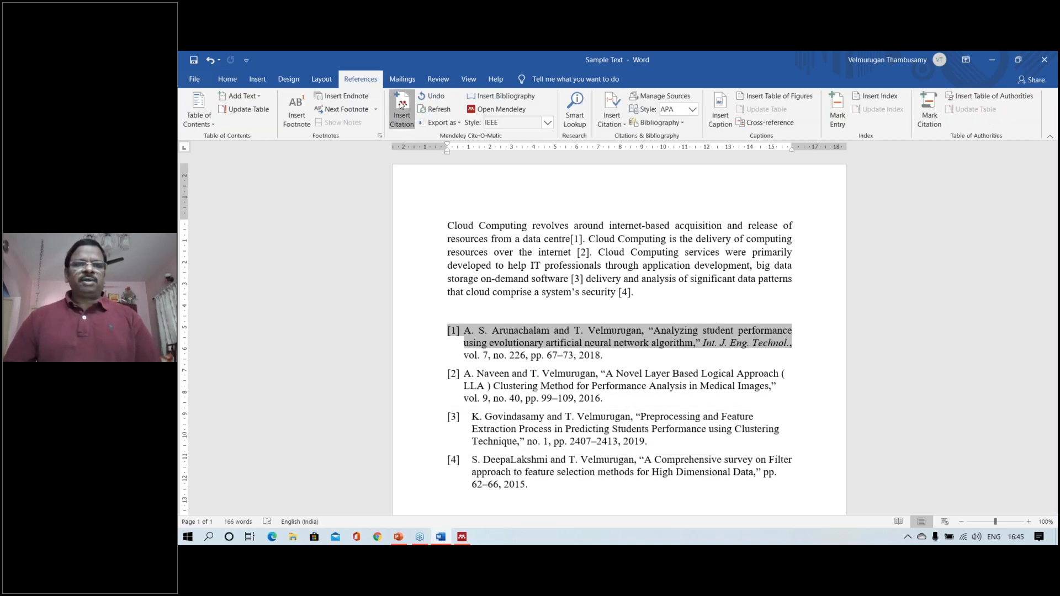
{"action": "left_click", "coordinate": [402, 105]}
{"action": "left_click", "coordinate": [816, 298]}
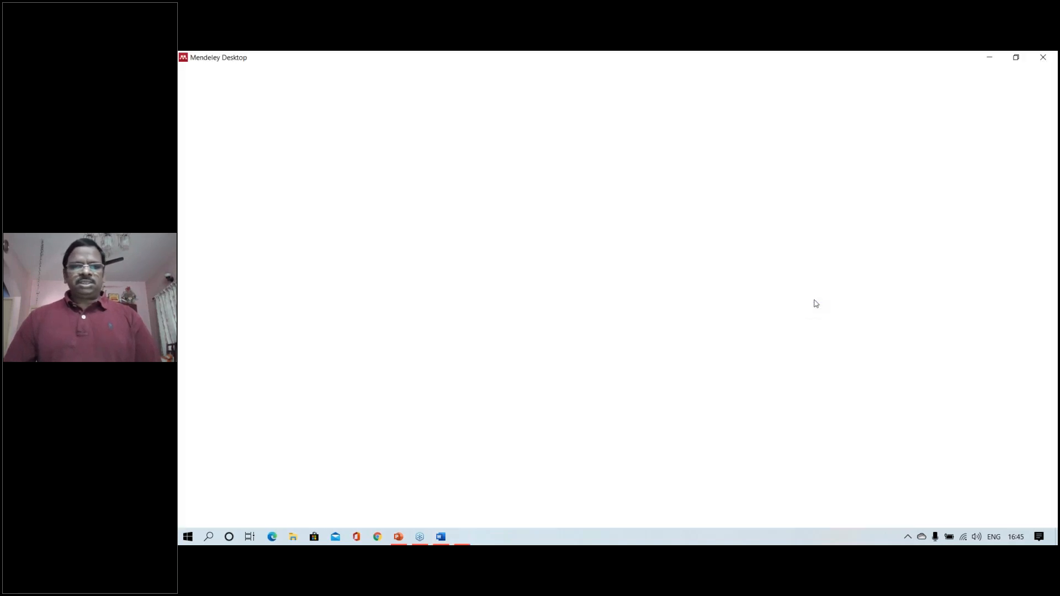
{"action": "left_click", "coordinate": [582, 299]}
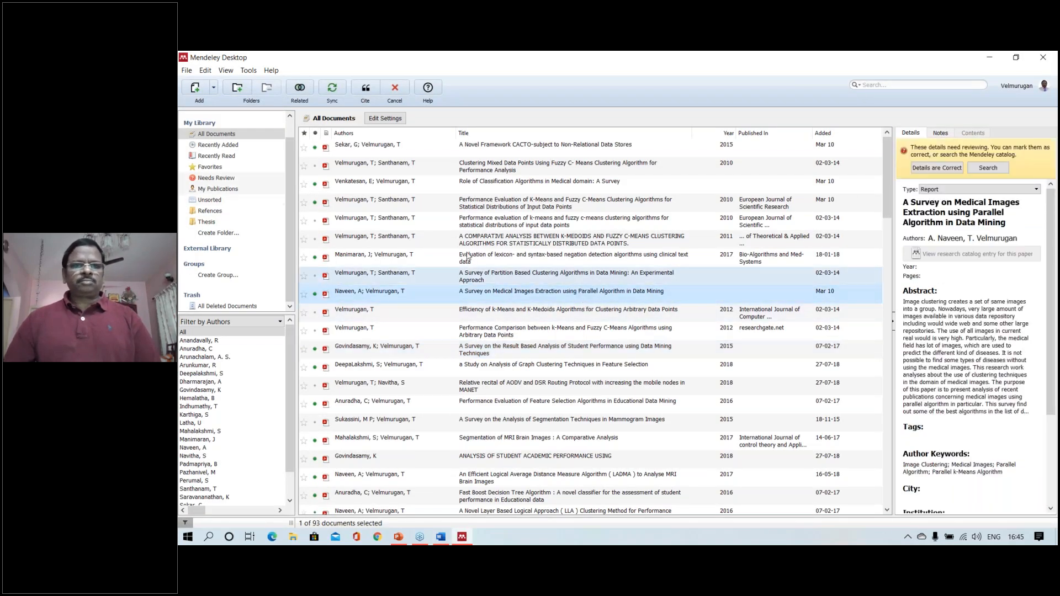
{"action": "left_click", "coordinate": [365, 90]}
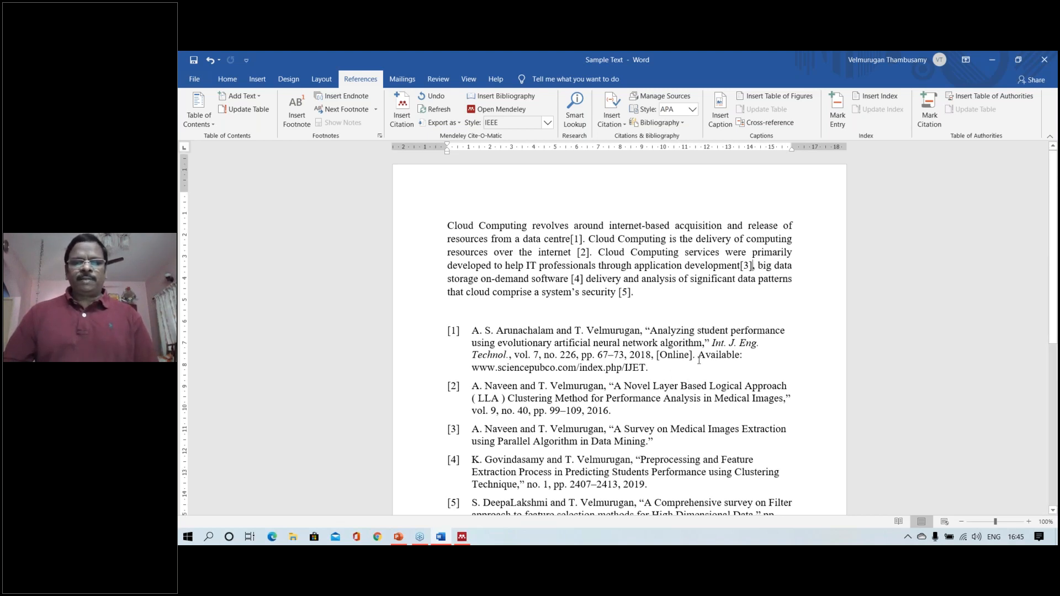
{"action": "scroll", "coordinate": [699, 360], "scroll_direction": "down", "scroll_amount": 4}
{"action": "scroll", "coordinate": [699, 360], "scroll_direction": "up", "scroll_amount": 4}
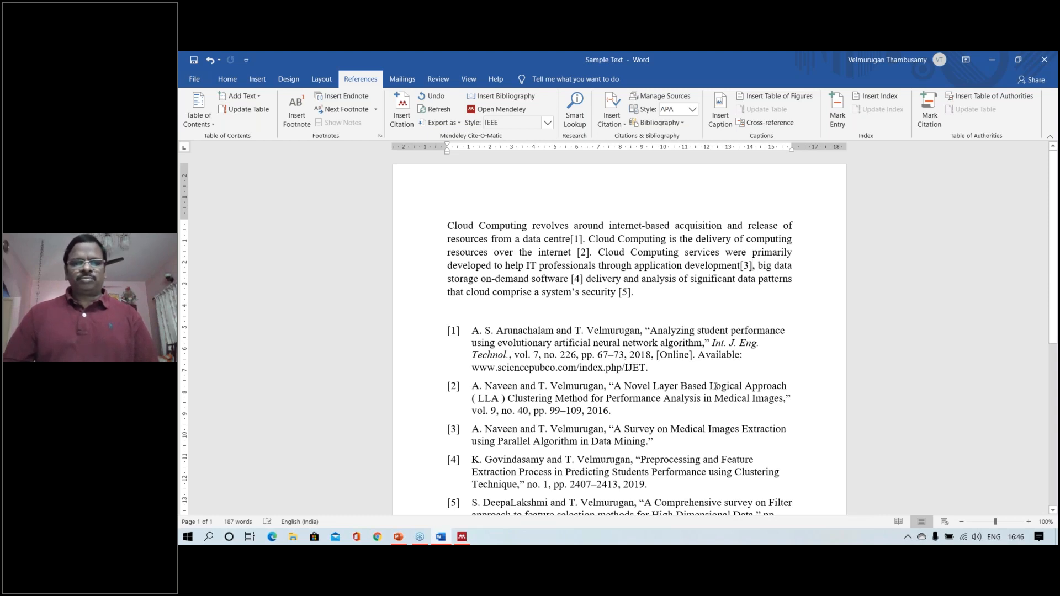
{"action": "scroll", "coordinate": [728, 399], "scroll_direction": "down", "scroll_amount": 4}
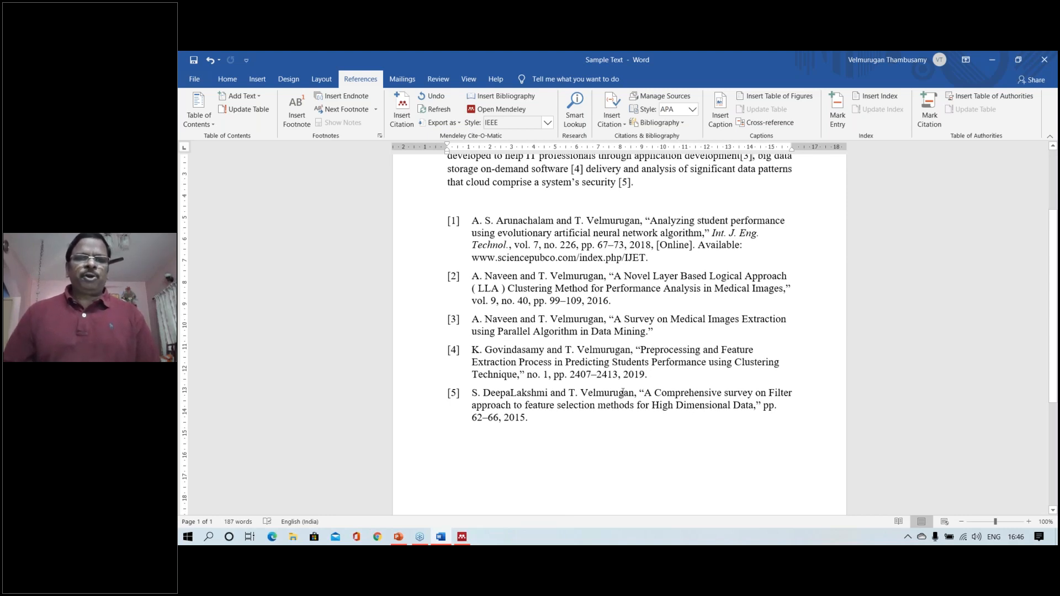
{"action": "scroll", "coordinate": [621, 391], "scroll_direction": "up", "scroll_amount": 4}
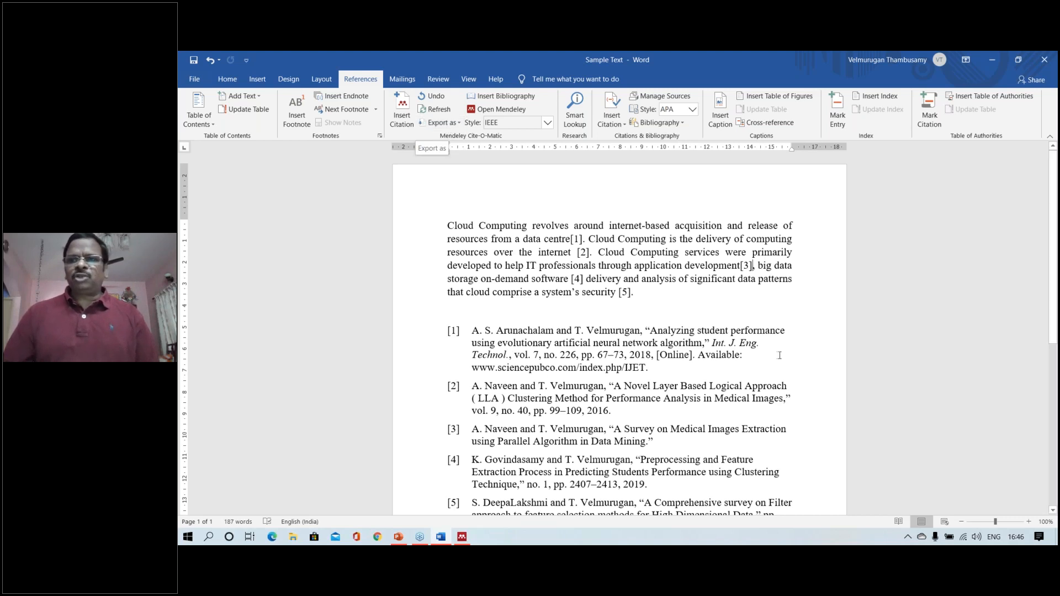
Minimize Word and Mendeley Desktop, open Google Chrome to view its installed extensions, and close the browser
{"action": "left_click", "coordinate": [996, 61]}
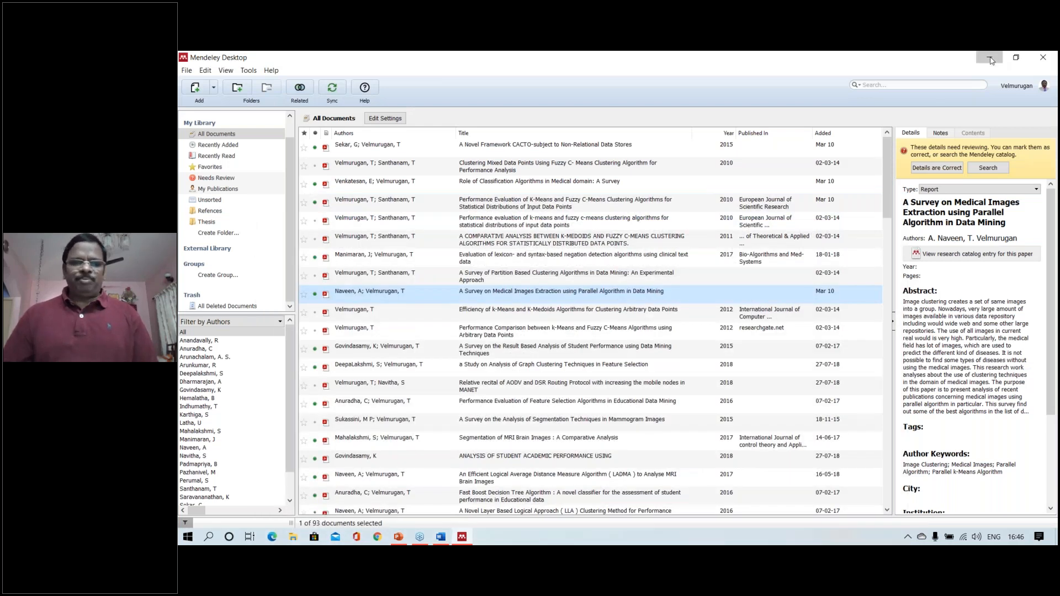
{"action": "left_click", "coordinate": [990, 59]}
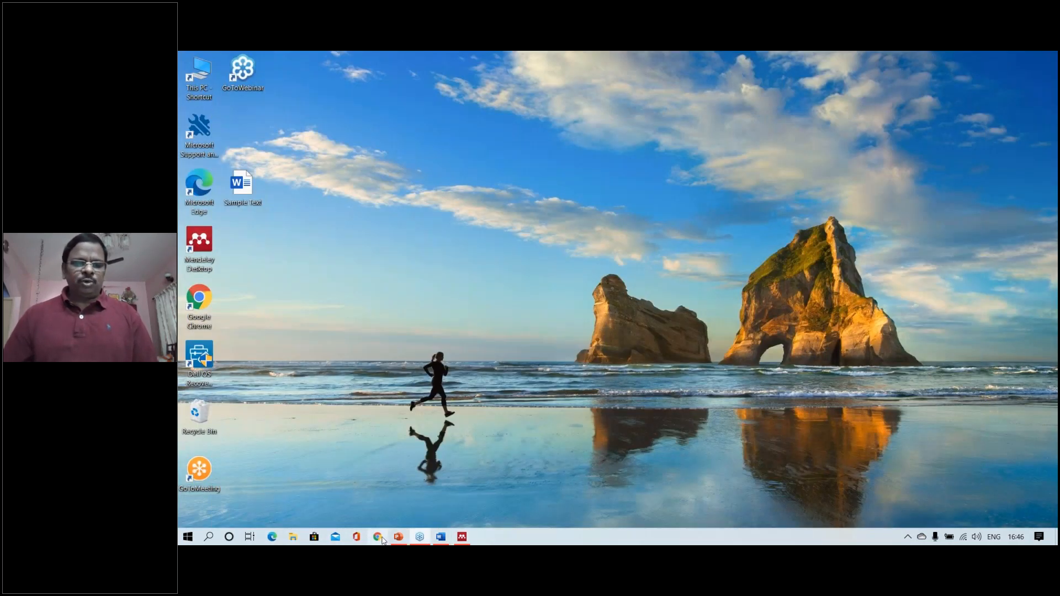
{"action": "left_click", "coordinate": [379, 537]}
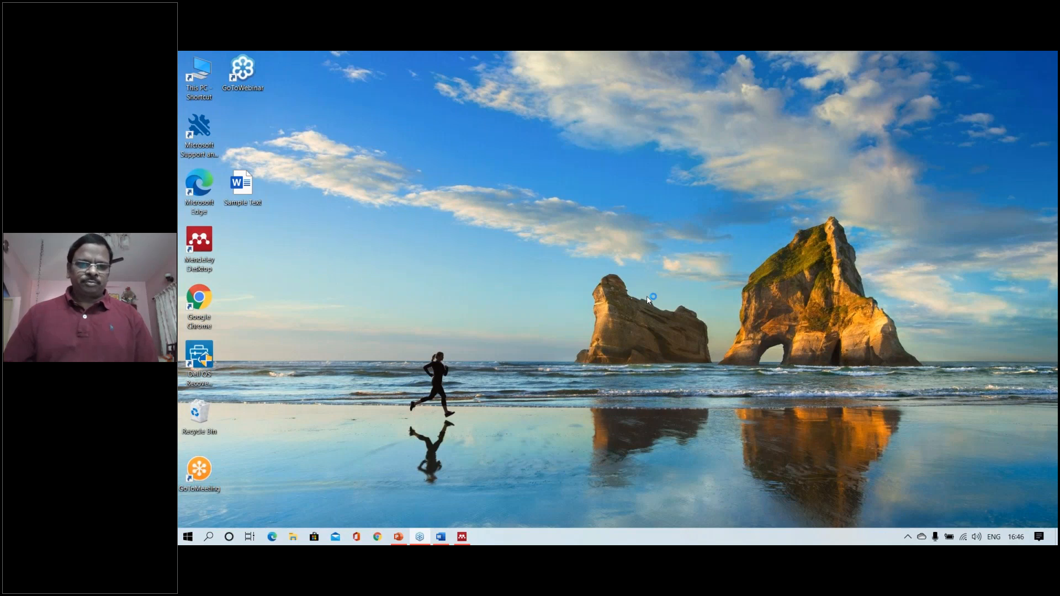
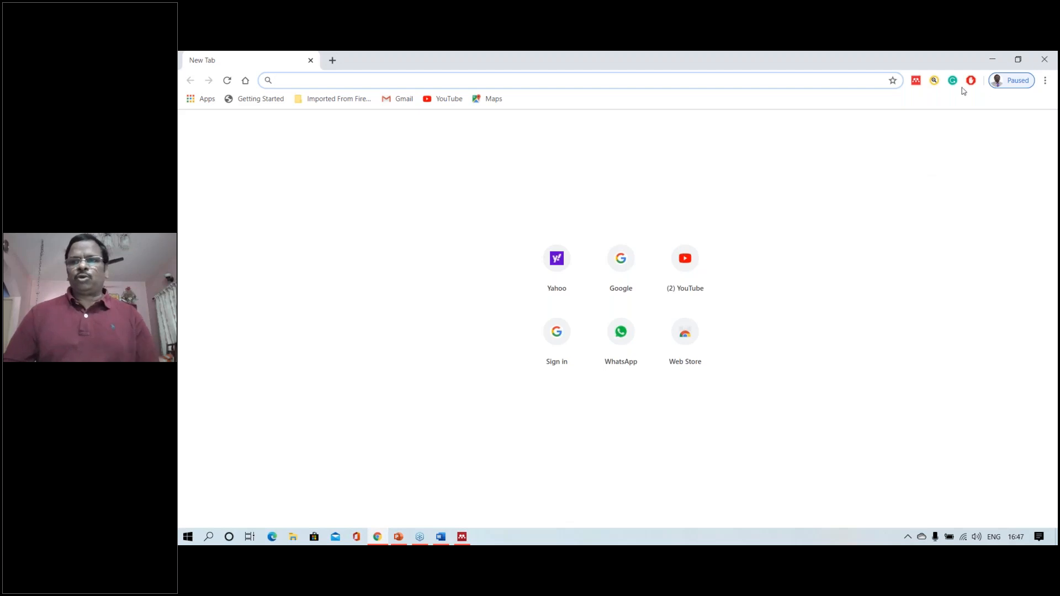
{"action": "left_click", "coordinate": [1045, 60]}
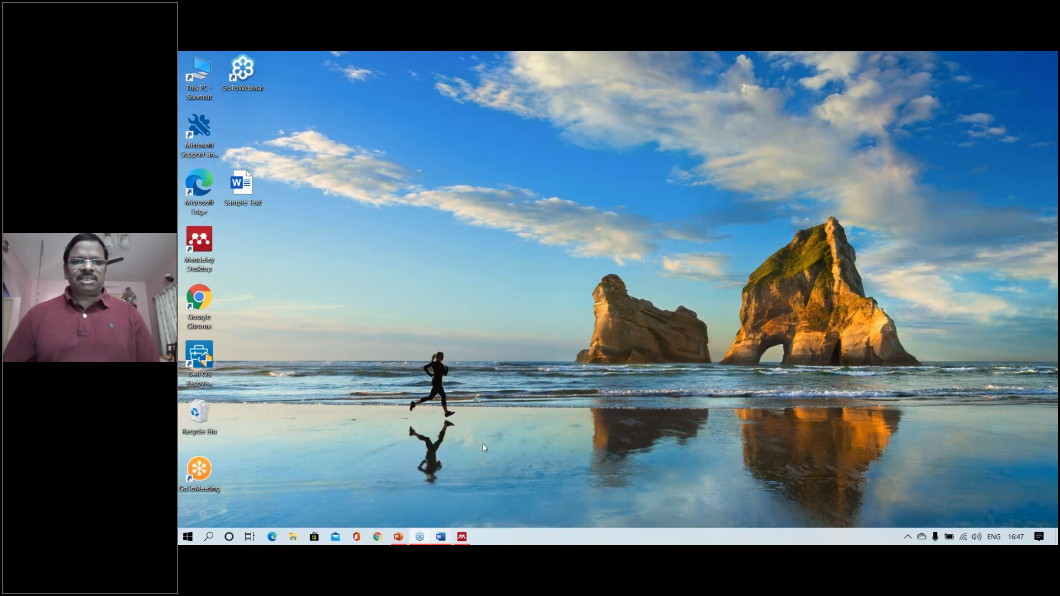
Return to Word, save and close the Sample Text document, and reopen it to check its citations and references
{"action": "left_click", "coordinate": [441, 537]}
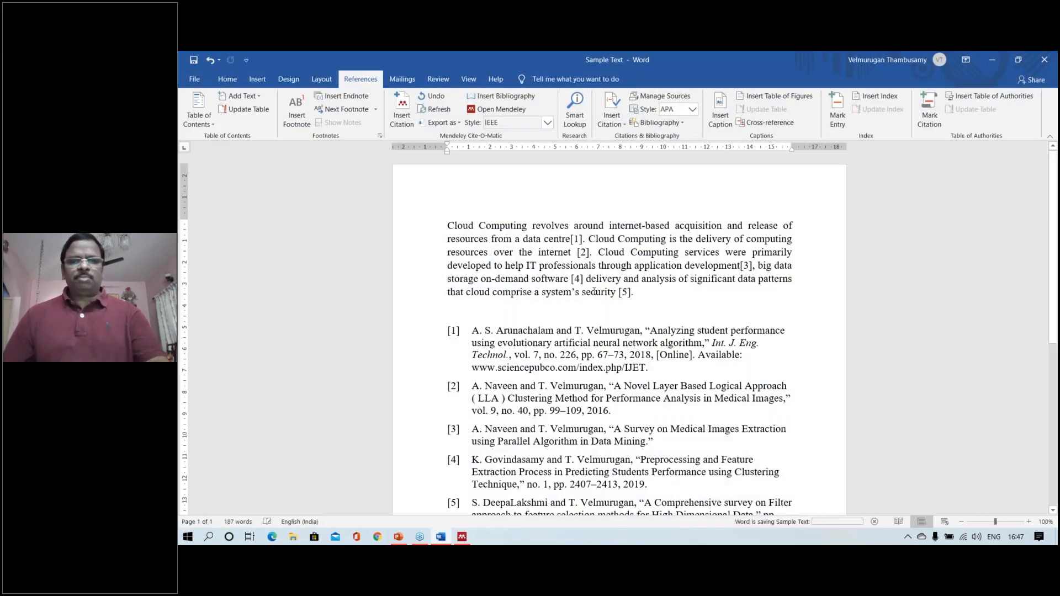
{"action": "left_click", "coordinate": [1043, 61]}
{"action": "left_click", "coordinate": [1043, 62]}
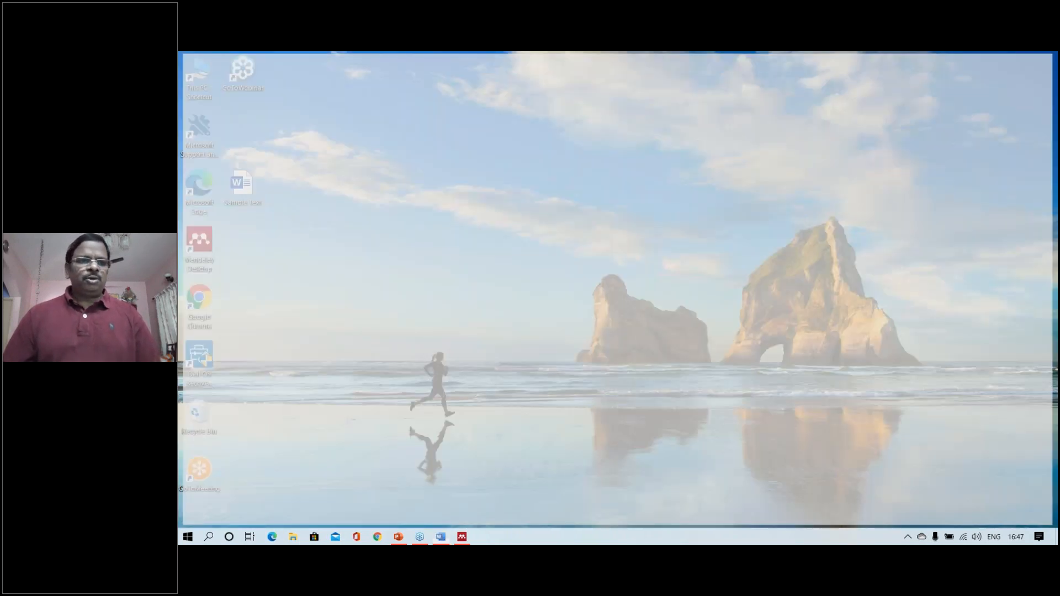
{"action": "double_click", "coordinate": [248, 189]}
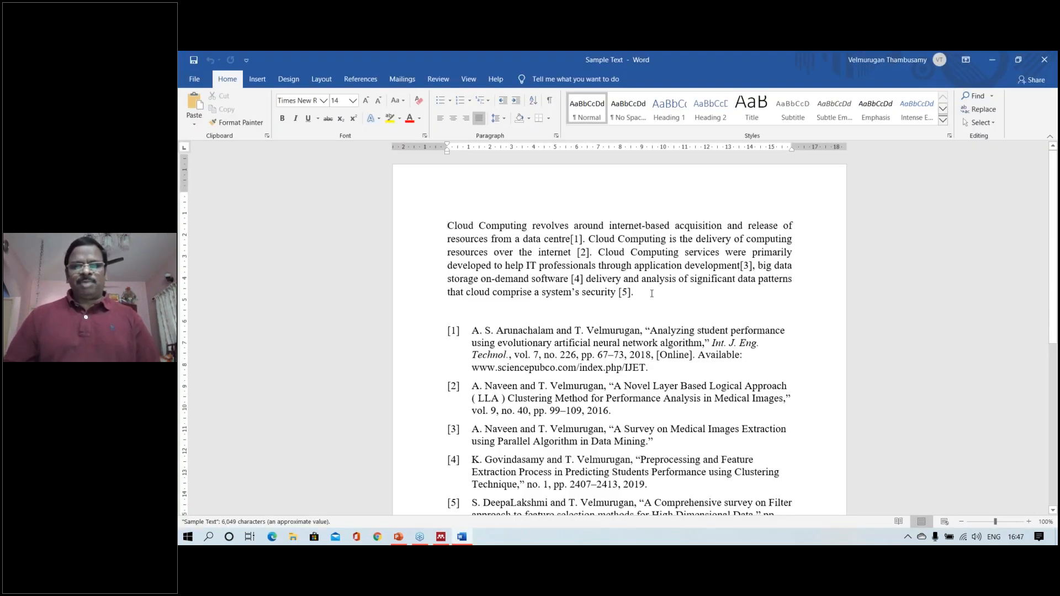
{"action": "scroll", "coordinate": [652, 294], "scroll_direction": "down", "scroll_amount": 5}
{"action": "scroll", "coordinate": [651, 288], "scroll_direction": "up", "scroll_amount": 5}
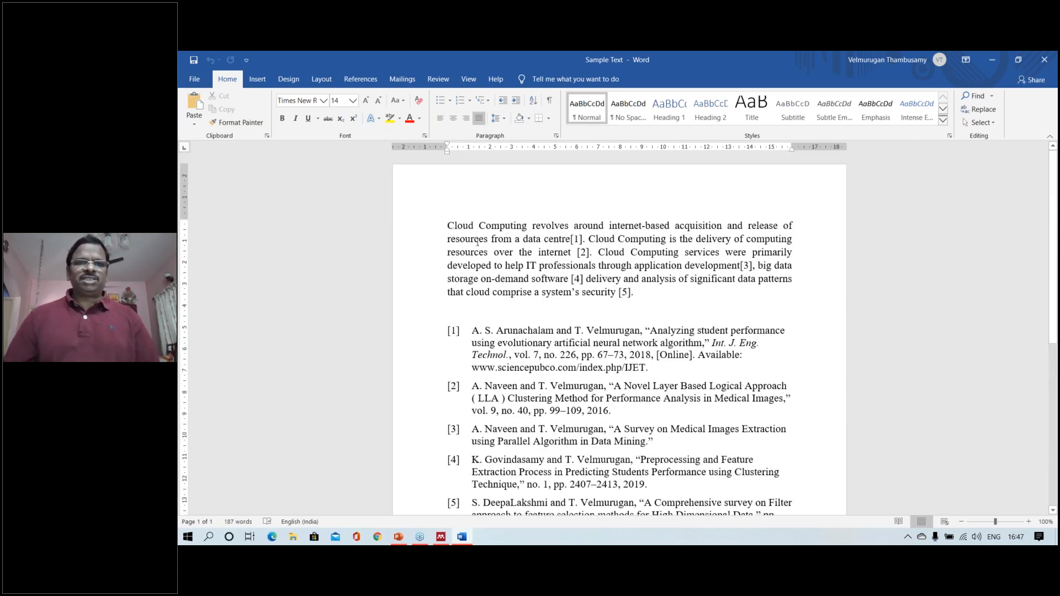
Set the document's built-in Word citation style to MLA, leaving the Mendeley style at IEEE
{"action": "left_click", "coordinate": [361, 79]}
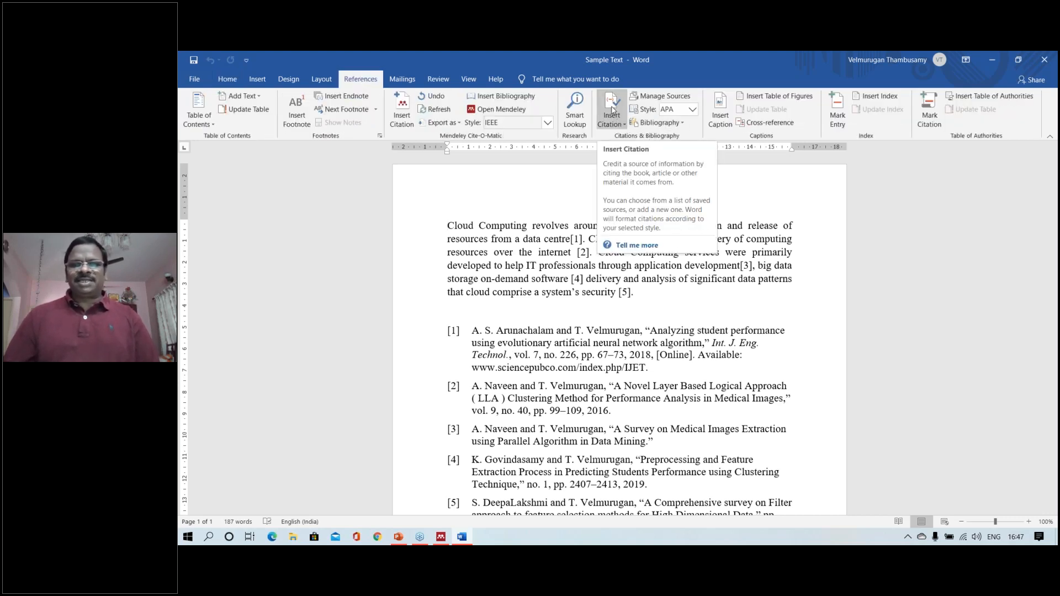
{"action": "left_click", "coordinate": [692, 110]}
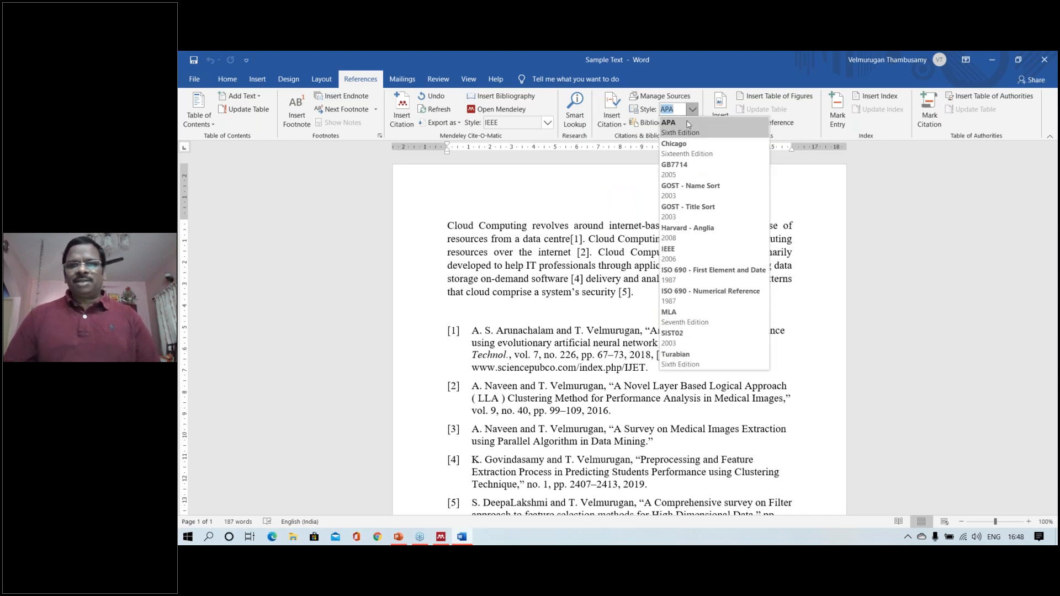
{"action": "left_click", "coordinate": [689, 315]}
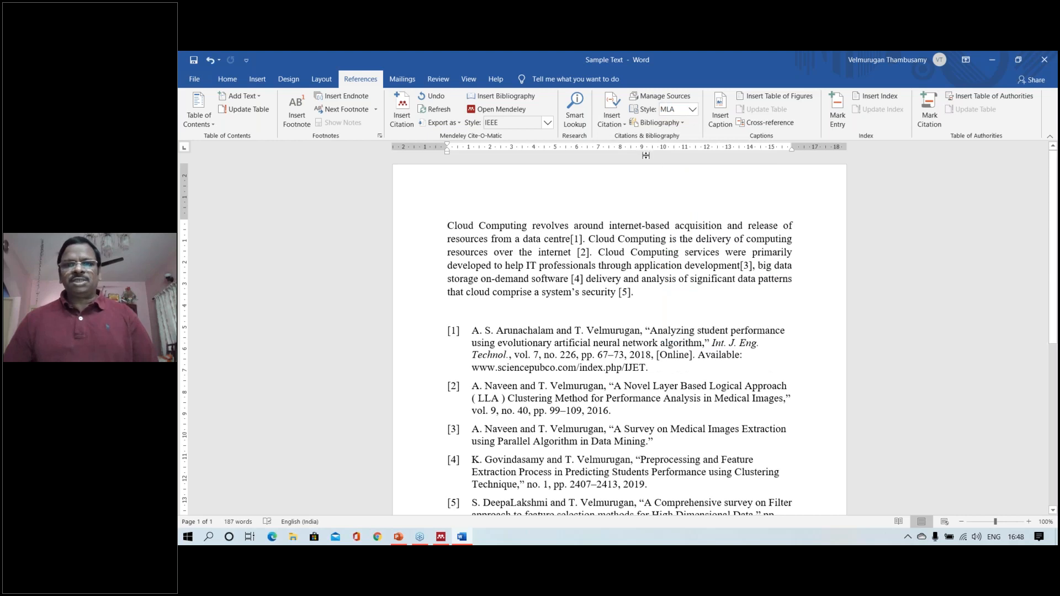
Review the source types for a new built-in citation source and insert a blank Book source after "delivery" in the second sentence
{"action": "left_click", "coordinate": [615, 116]}
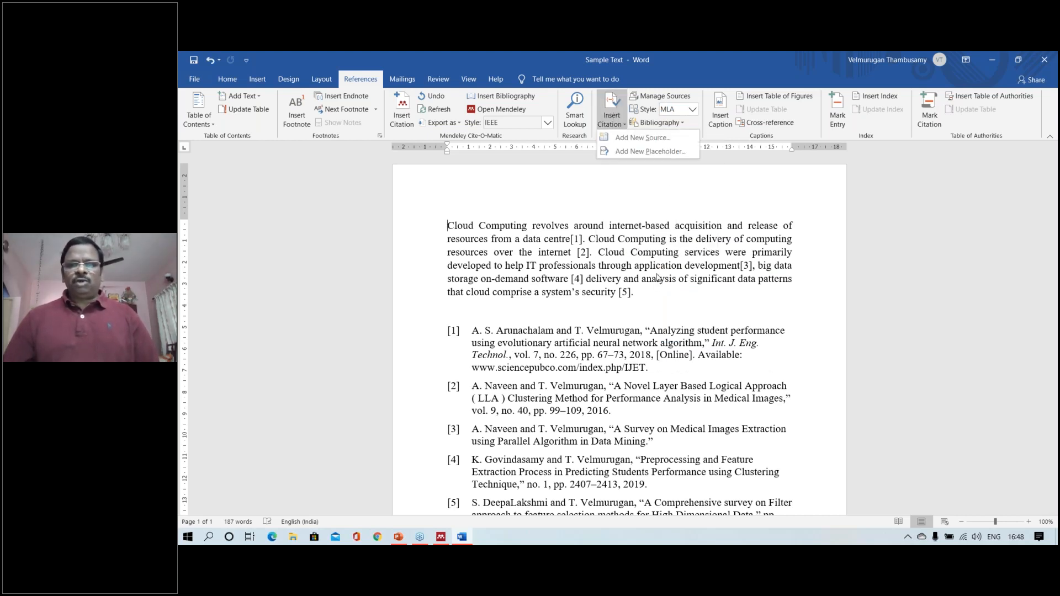
{"action": "left_click", "coordinate": [657, 248]}
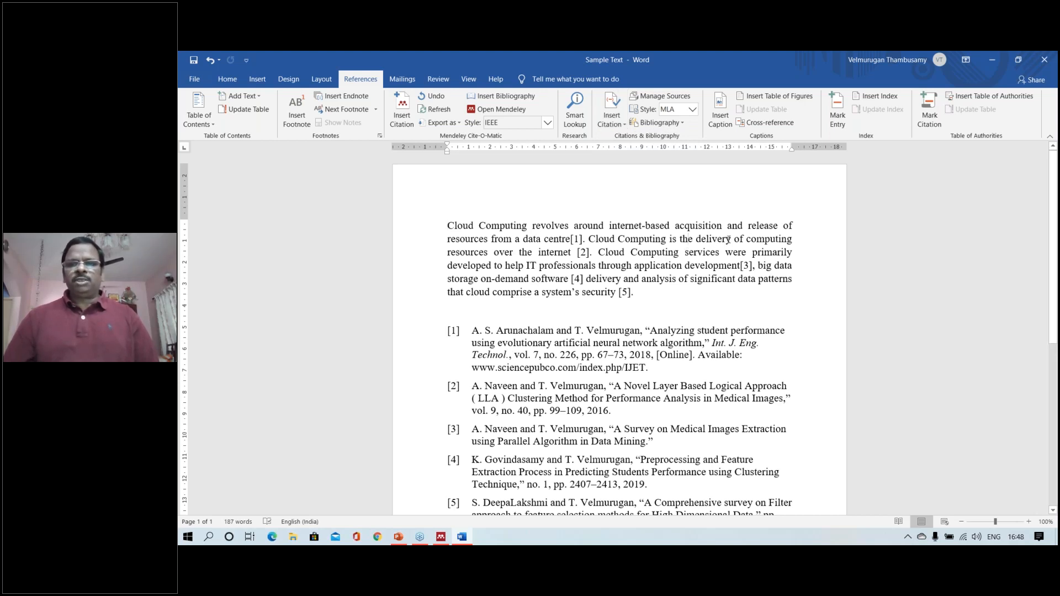
{"action": "left_click", "coordinate": [613, 114]}
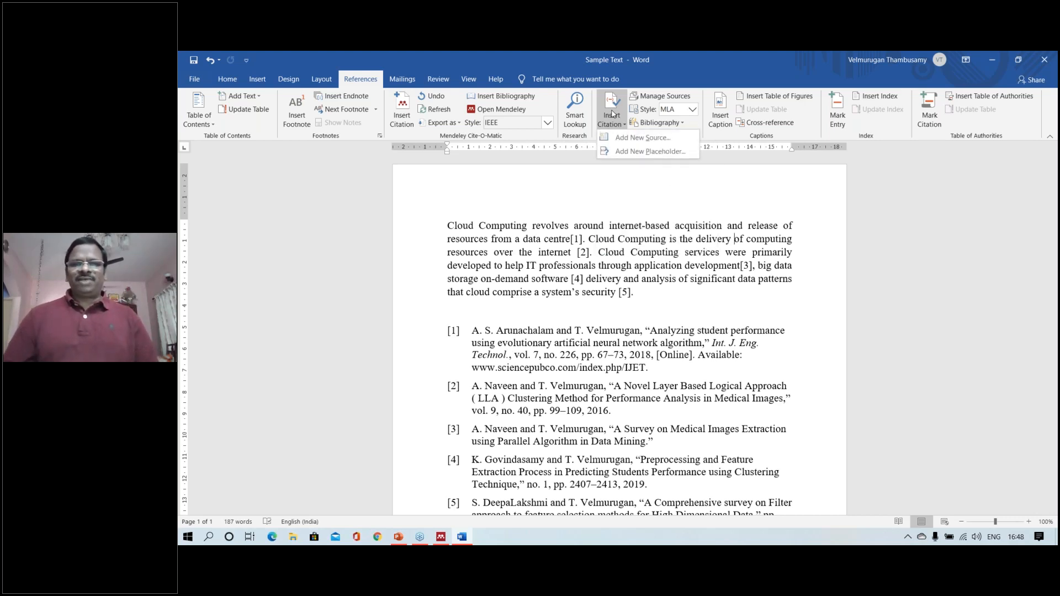
{"action": "left_click", "coordinate": [621, 140]}
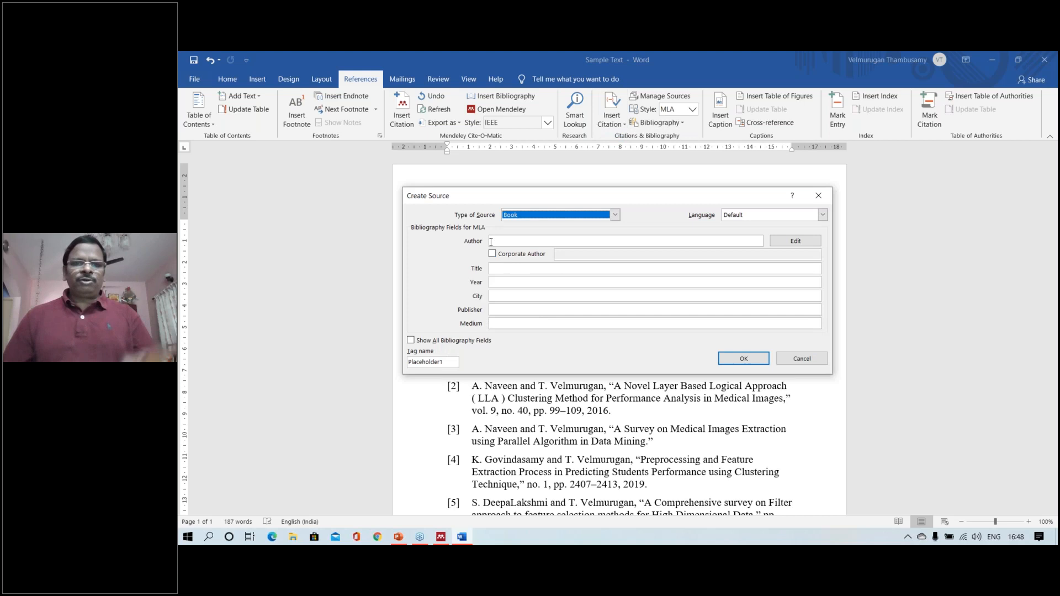
{"action": "left_click", "coordinate": [614, 216]}
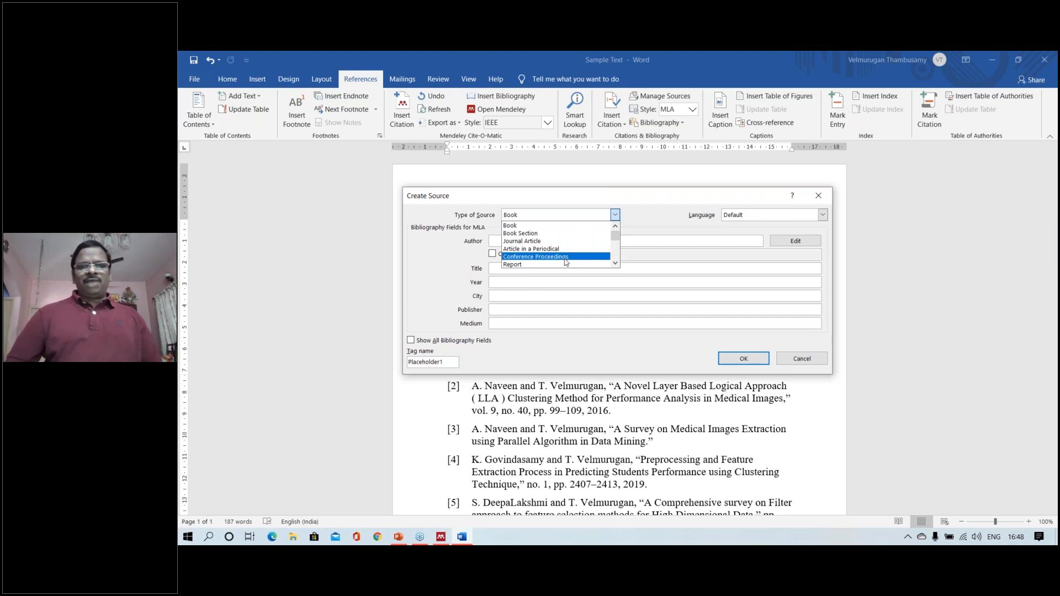
{"action": "left_click", "coordinate": [616, 216]}
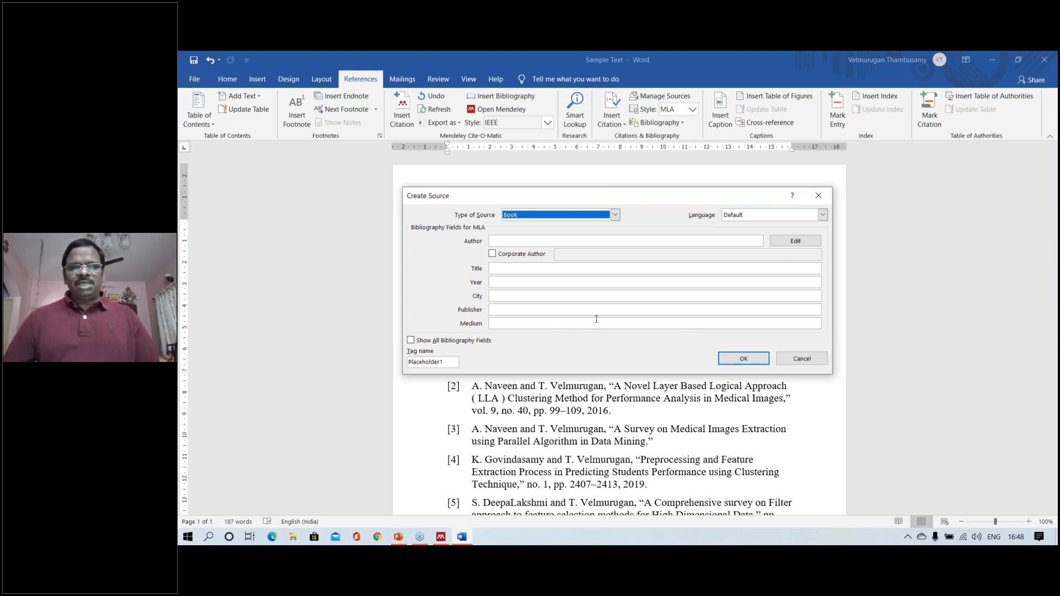
{"action": "left_click", "coordinate": [743, 362]}
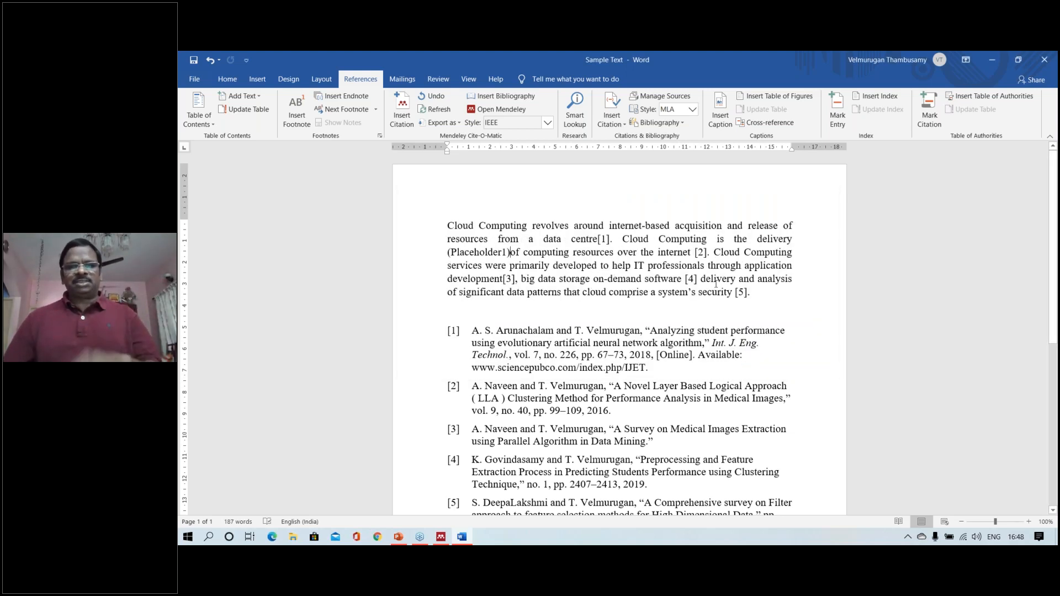
Try to delete the placeholder citation after "delivery", check its citation options, and undo its insertion
{"action": "left_click", "coordinate": [486, 252]}
{"action": "key", "text": "Delete"}
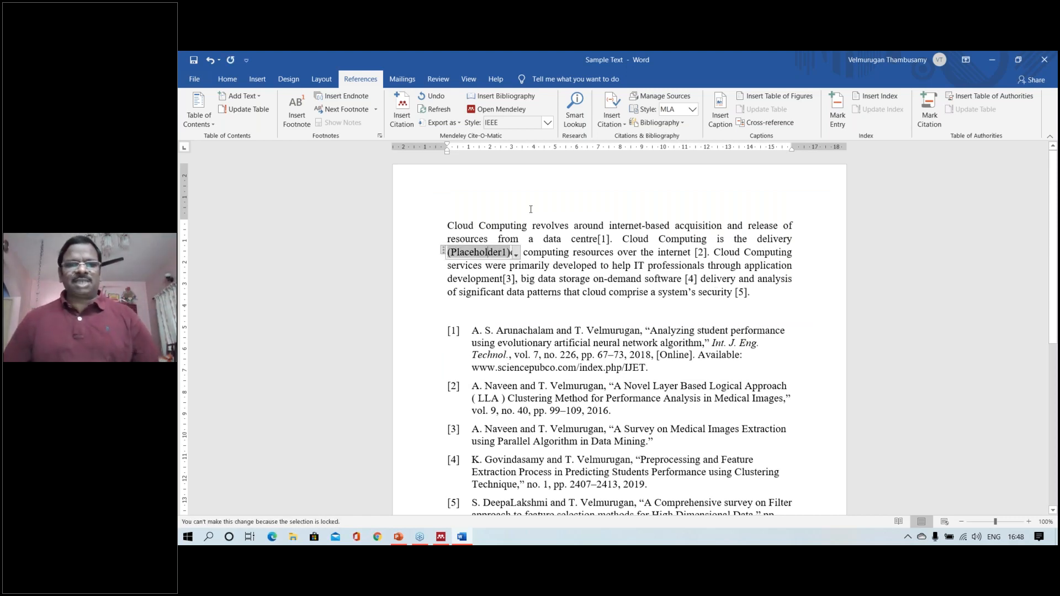
{"action": "left_click", "coordinate": [515, 254]}
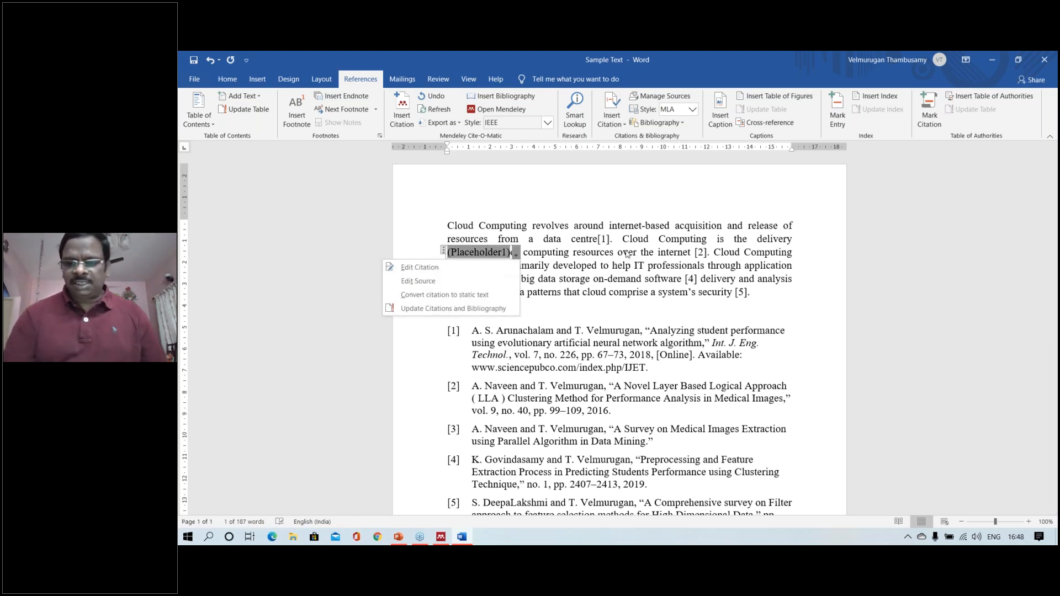
{"action": "key", "text": "Escape"}
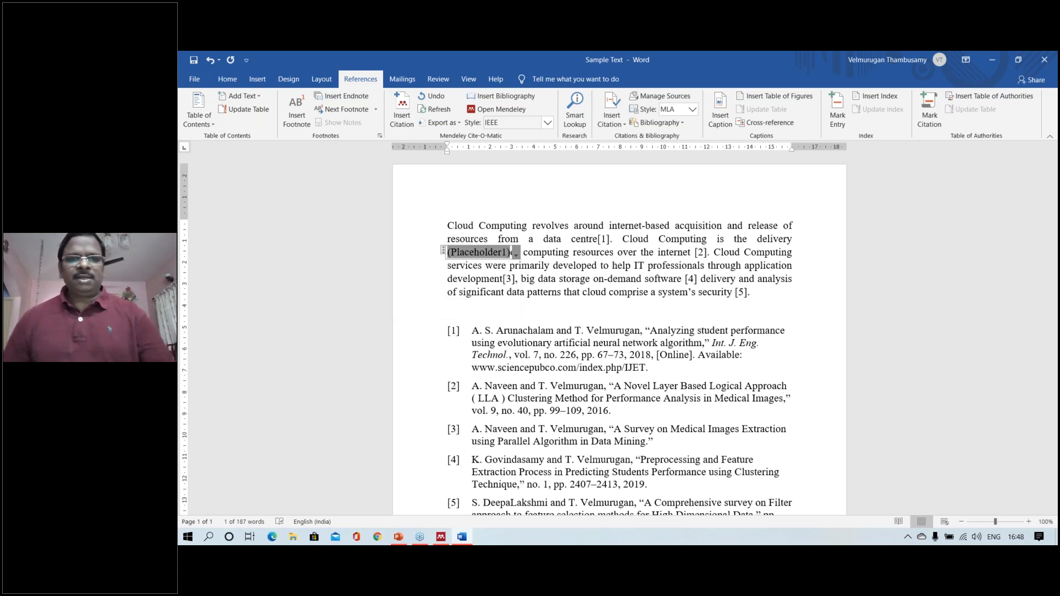
{"action": "left_click", "coordinate": [658, 248]}
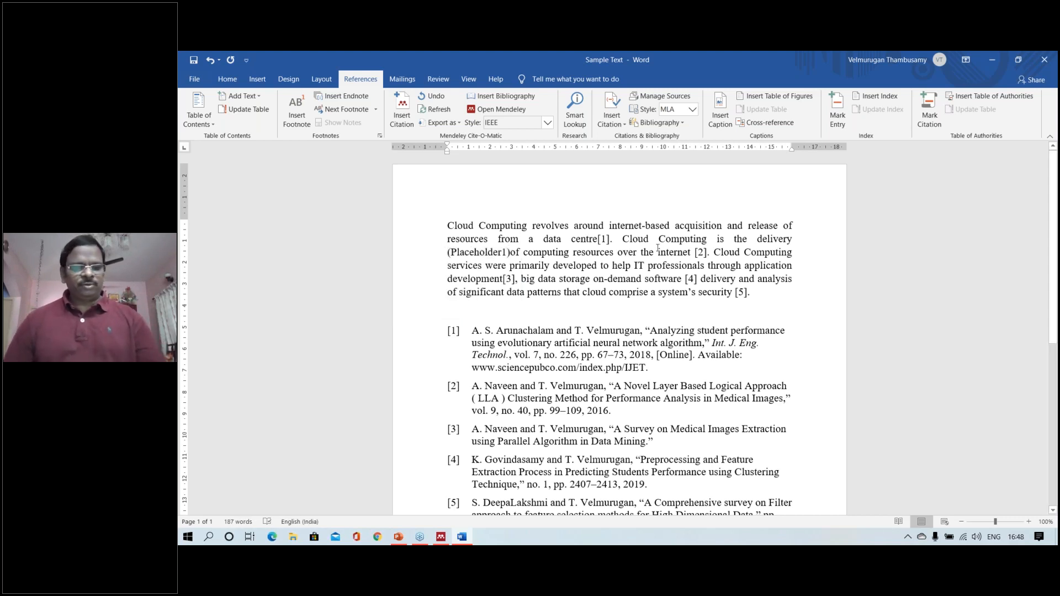
{"action": "key", "text": "ctrl+z"}
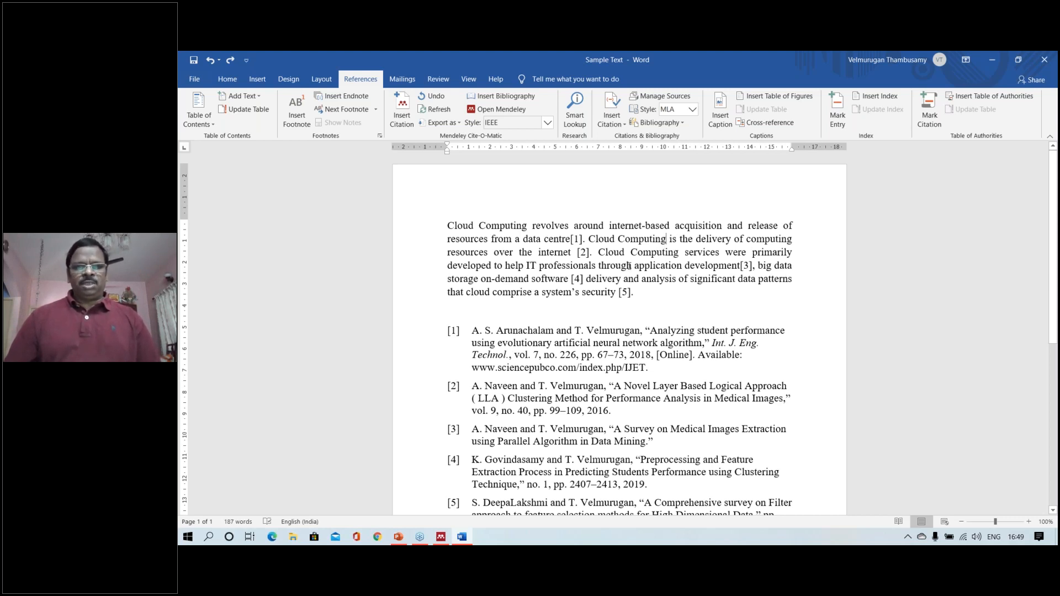
Close the Sample Text document with its changes saved and switch to Mendeley Desktop
{"action": "left_click", "coordinate": [1044, 60]}
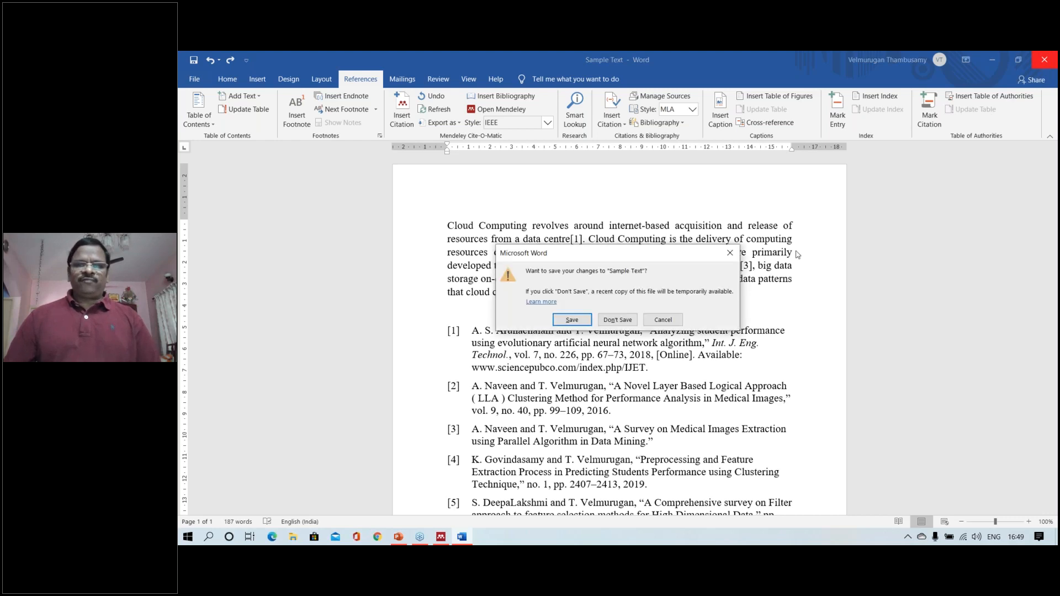
{"action": "left_click", "coordinate": [572, 320]}
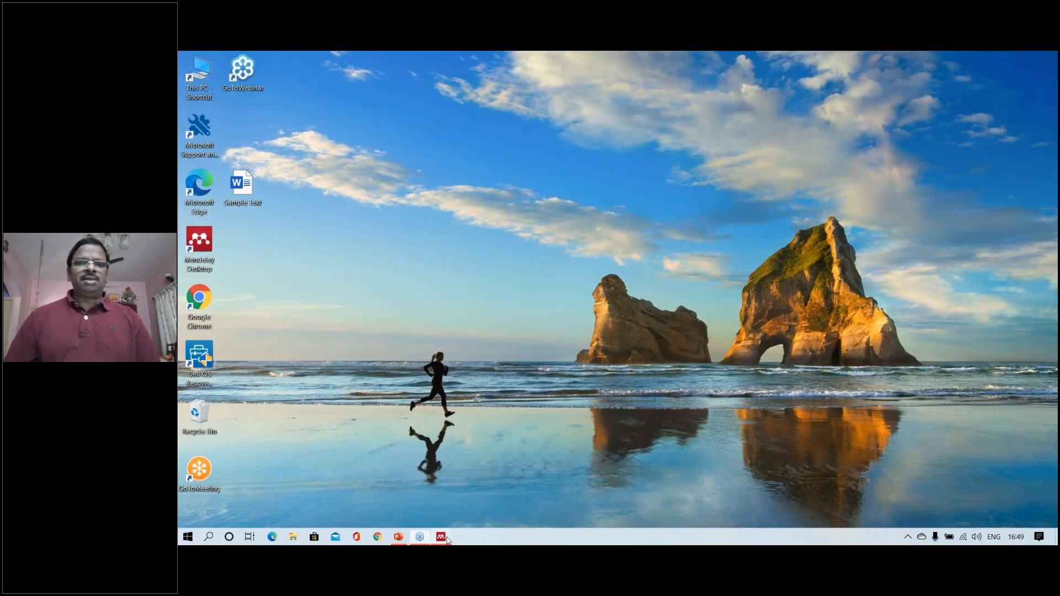
{"action": "left_click", "coordinate": [444, 538]}
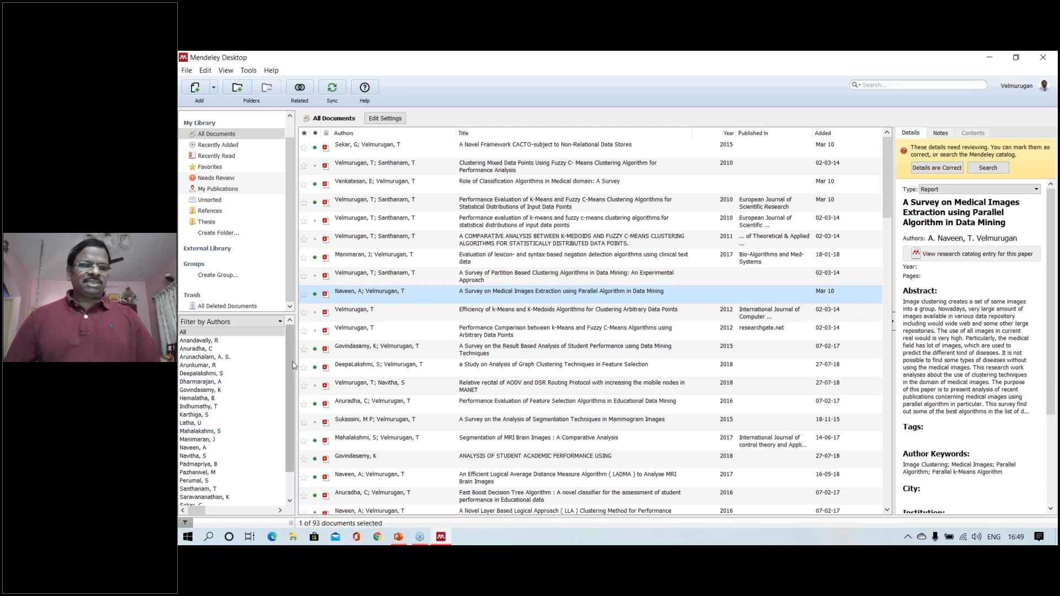
Look through the library's authors and documents, and examine the details of the 2014 Applied Soft Computing Journal paper on k-Means and Fuzzy C-Means clustering
{"action": "left_click_drag", "start_coordinate": [291, 349], "coordinate": [290, 425]}
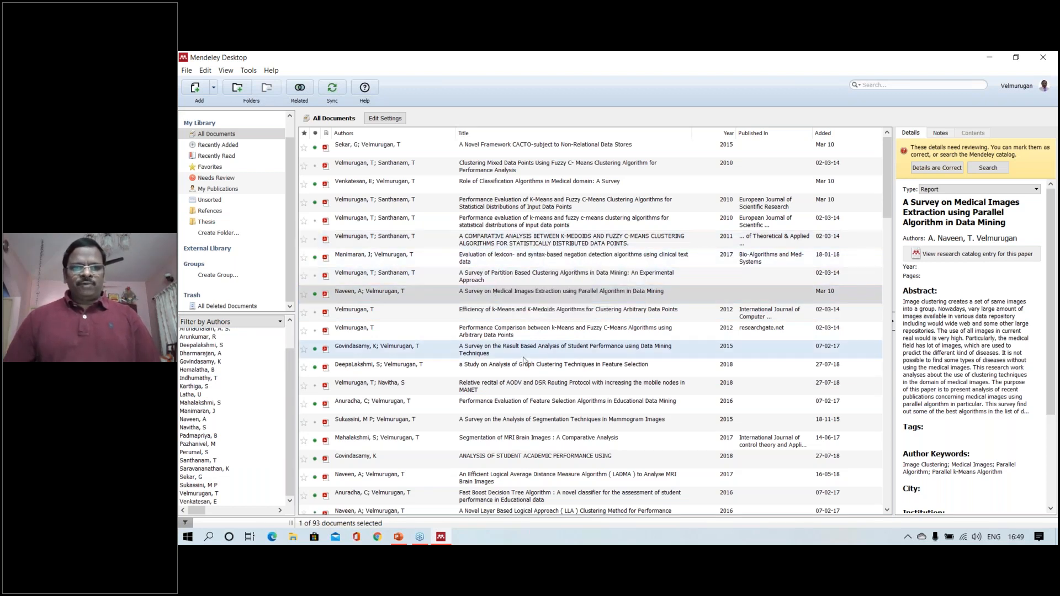
{"action": "scroll", "coordinate": [523, 361], "scroll_direction": "down", "scroll_amount": 5}
{"action": "scroll", "coordinate": [524, 360], "scroll_direction": "down", "scroll_amount": 6}
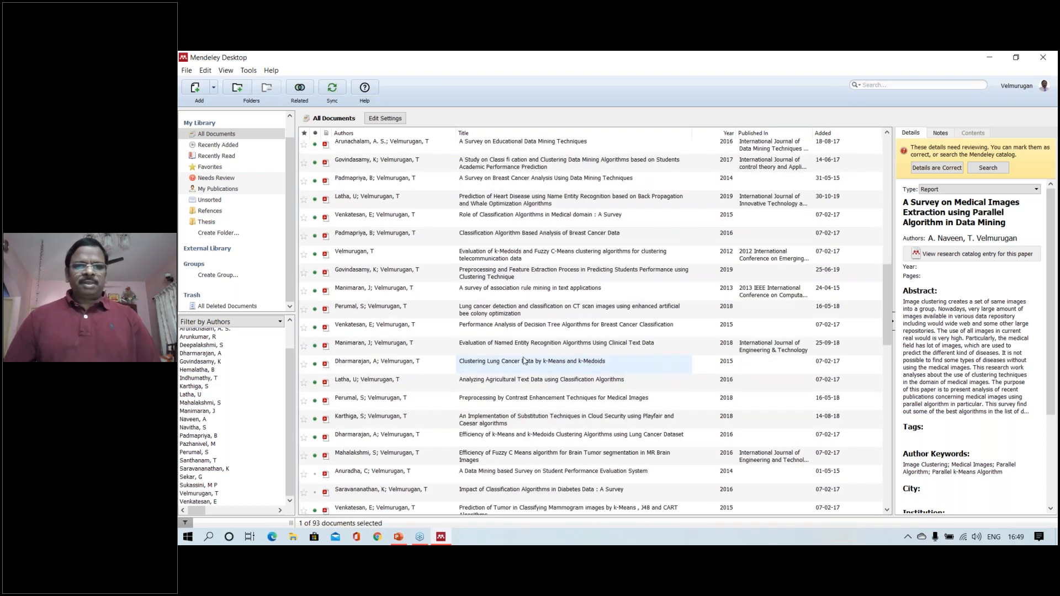
{"action": "scroll", "coordinate": [524, 360], "scroll_direction": "down", "scroll_amount": 7}
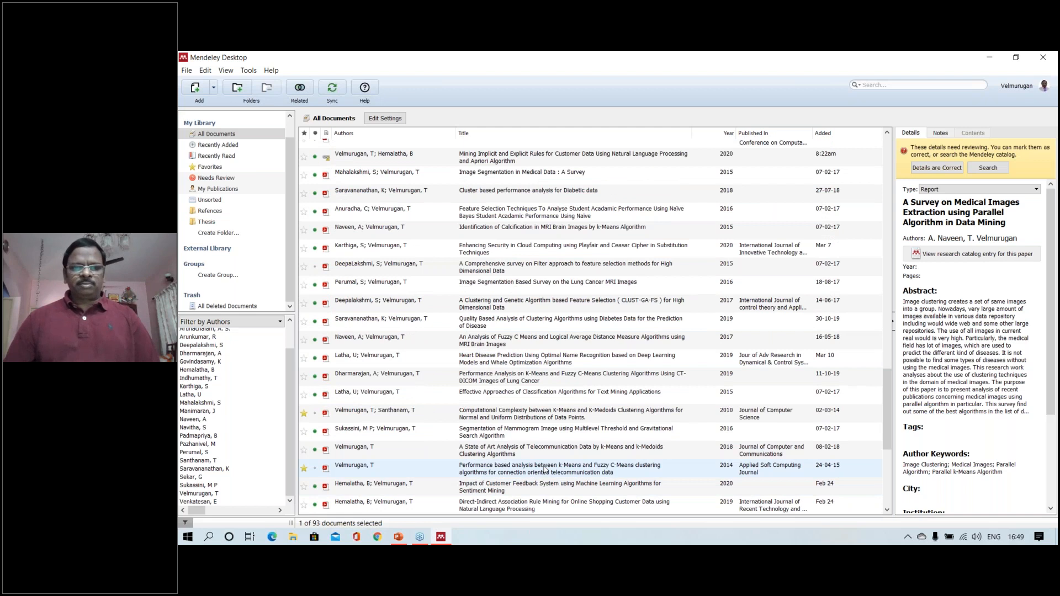
{"action": "scroll", "coordinate": [544, 470], "scroll_direction": "down", "scroll_amount": 5}
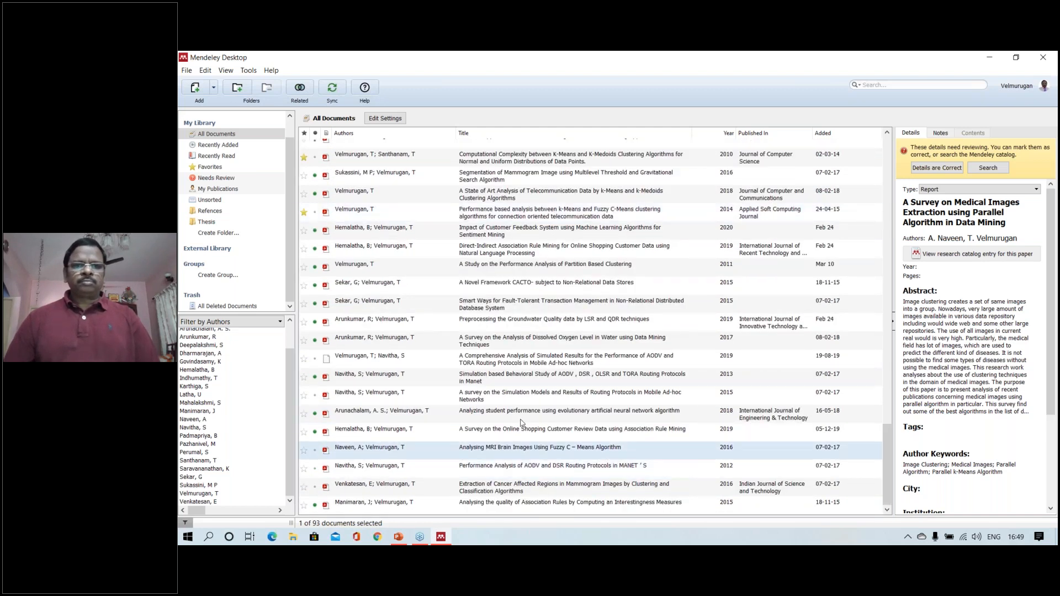
{"action": "left_click", "coordinate": [495, 217]}
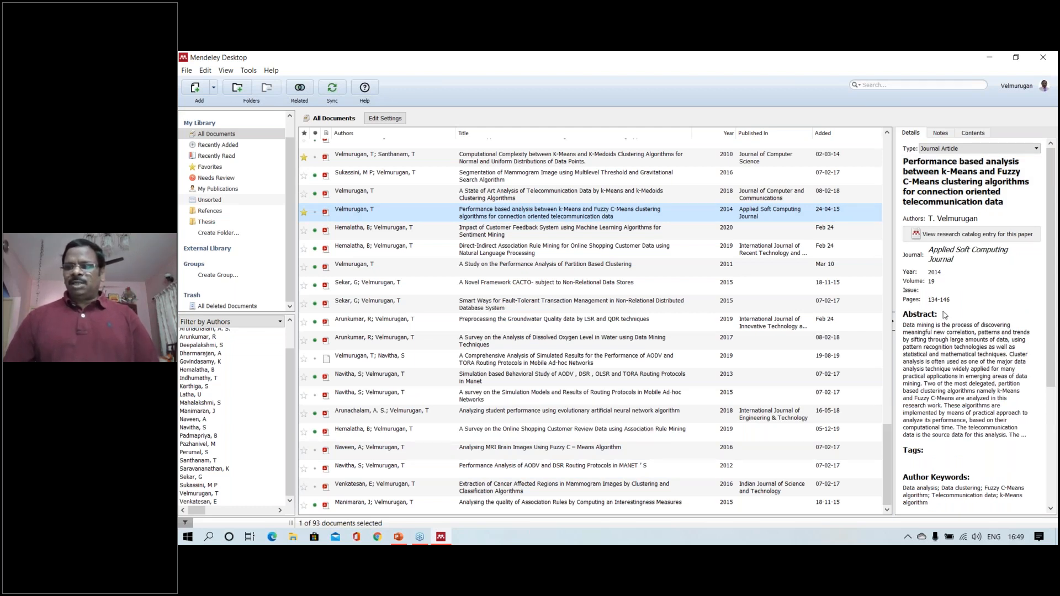
{"action": "scroll", "coordinate": [945, 314], "scroll_direction": "down", "scroll_amount": 5}
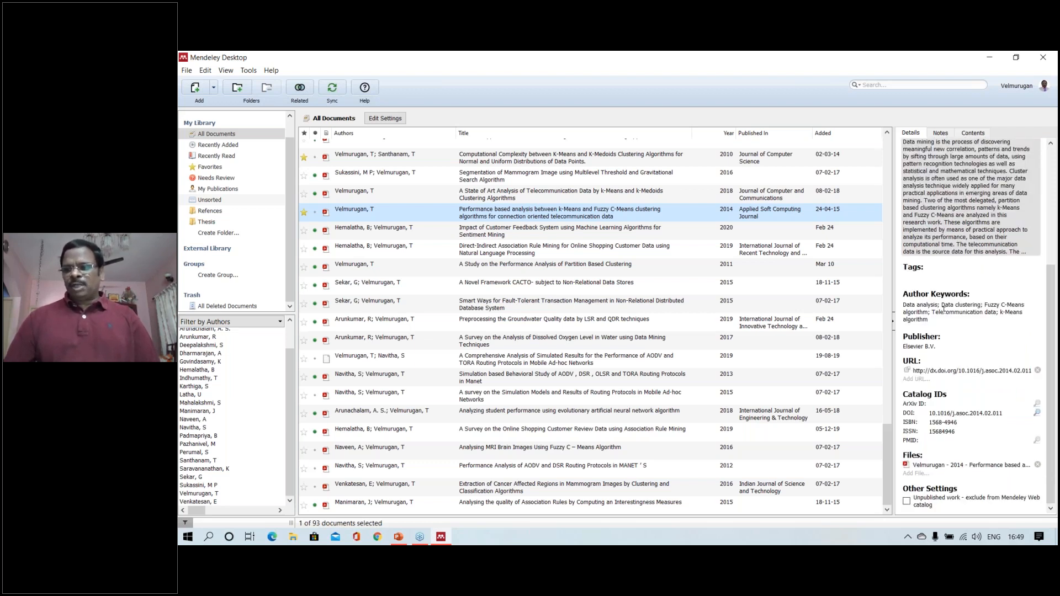
{"action": "scroll", "coordinate": [944, 309], "scroll_direction": "up", "scroll_amount": 5}
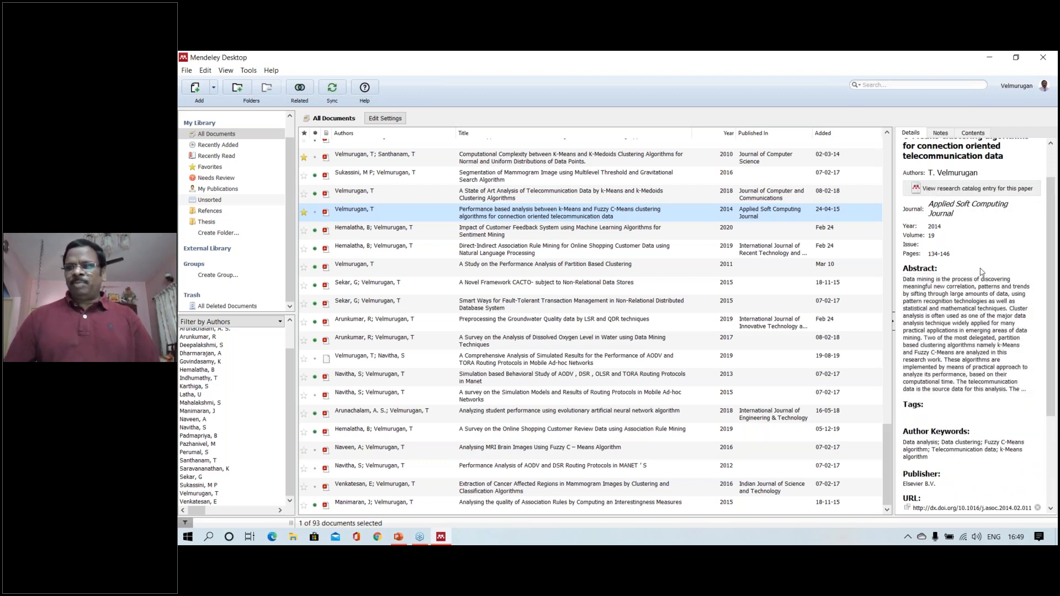
{"action": "scroll", "coordinate": [969, 254], "scroll_direction": "up", "scroll_amount": 3}
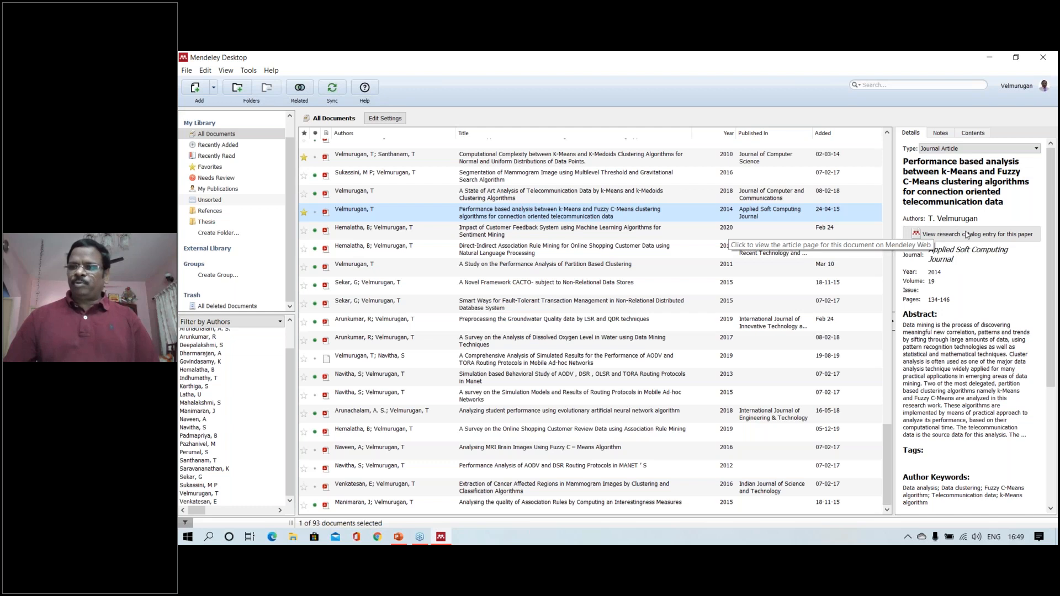
Try to open the selected paper's research catalog entry in the browser, reload it, check the cookie help, and close the page
{"action": "left_click", "coordinate": [965, 239]}
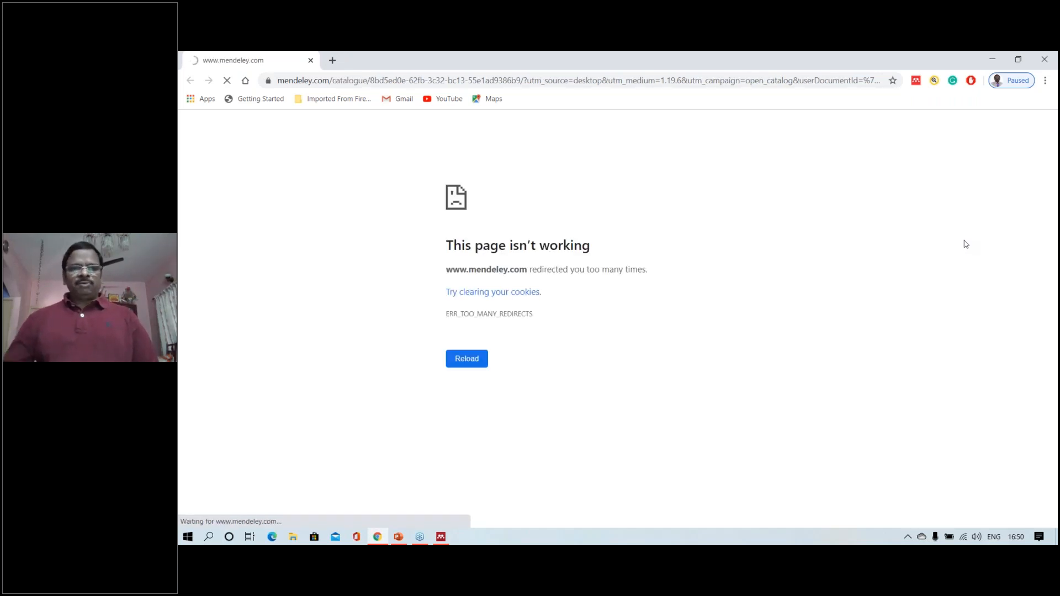
{"action": "left_click", "coordinate": [457, 369]}
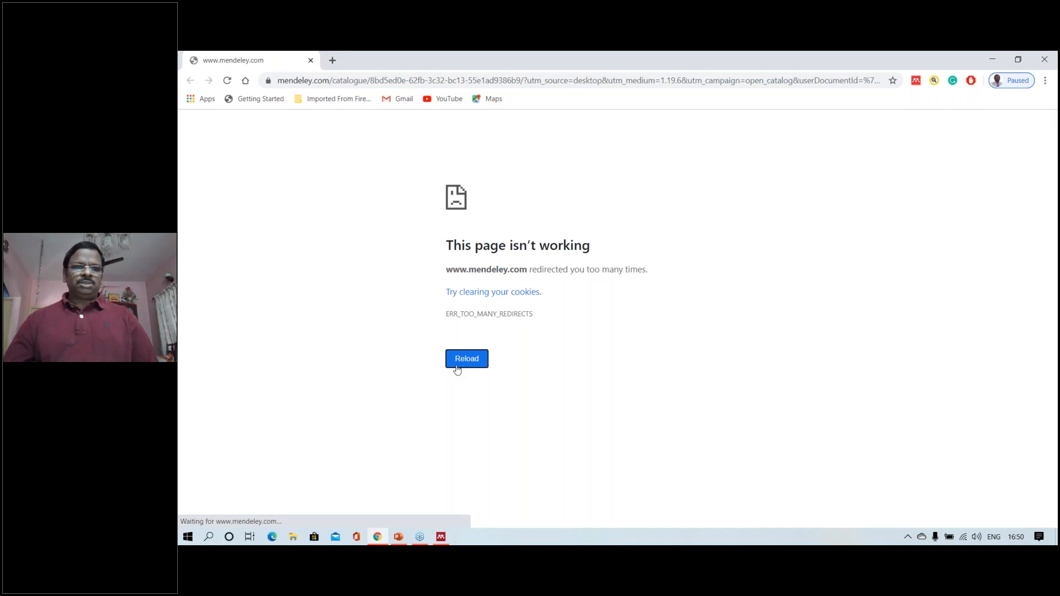
{"action": "left_click", "coordinate": [480, 292]}
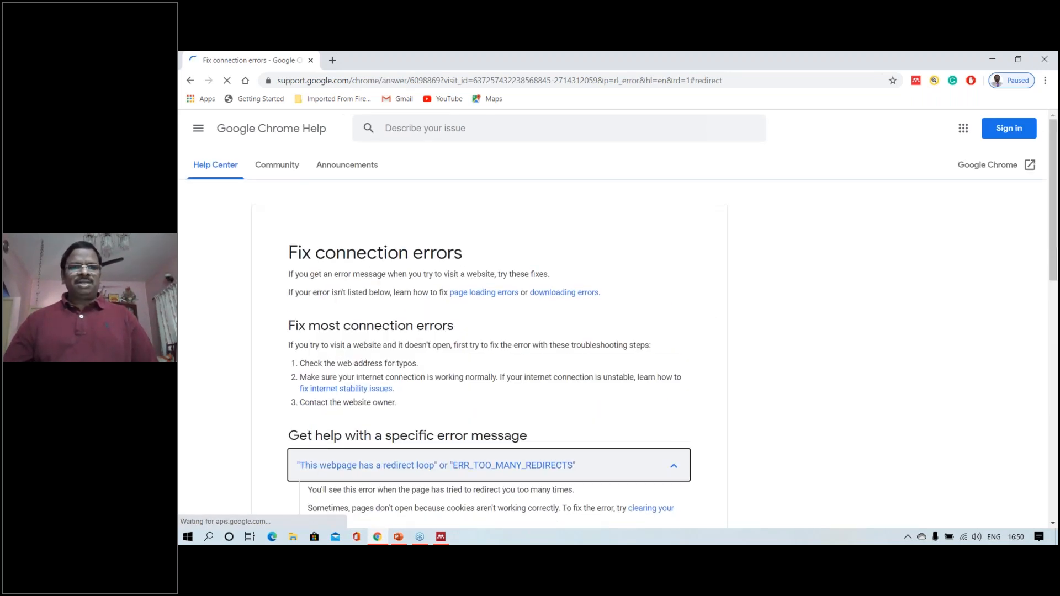
{"action": "left_click", "coordinate": [310, 61]}
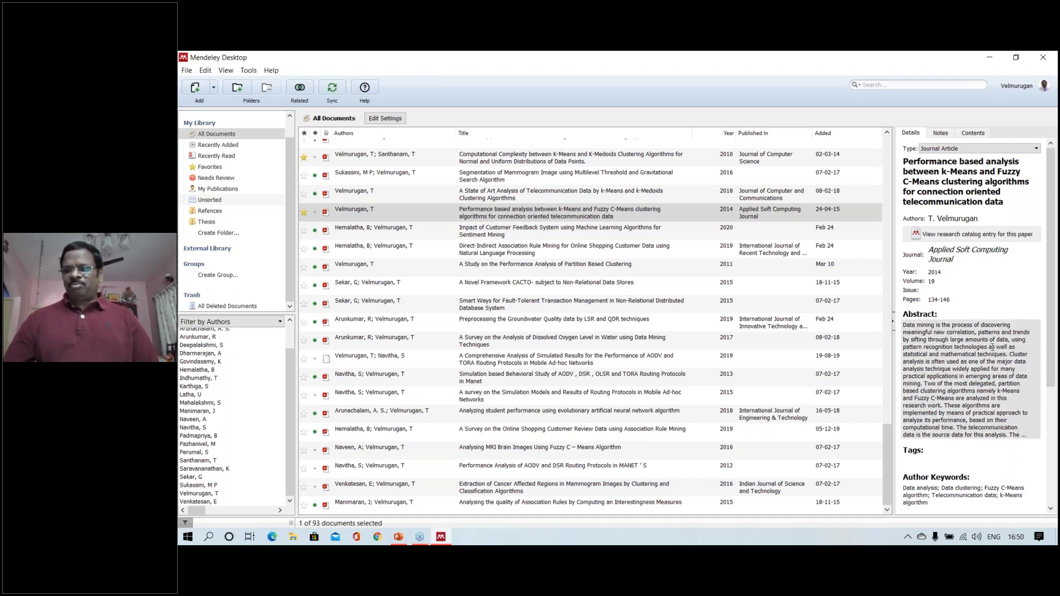
Look through the library and examine its options for adding documents, importing BibTeX, EndNote XML or RIS files, and editing entries and folders
{"action": "scroll", "coordinate": [992, 348], "scroll_direction": "down", "scroll_amount": 3}
{"action": "scroll", "coordinate": [972, 309], "scroll_direction": "up", "scroll_amount": 3}
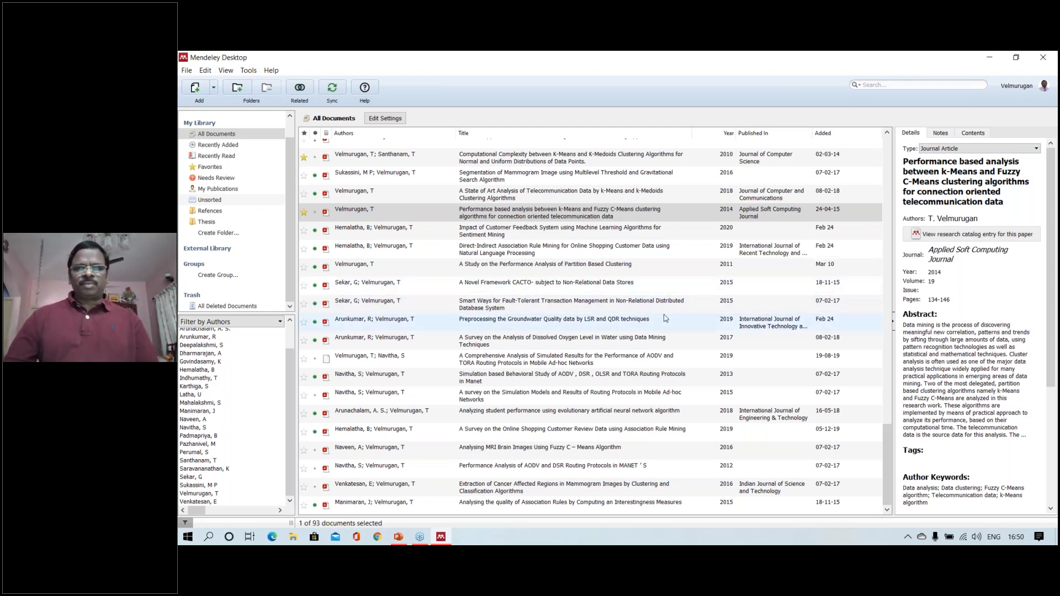
{"action": "scroll", "coordinate": [665, 317], "scroll_direction": "down", "scroll_amount": 10}
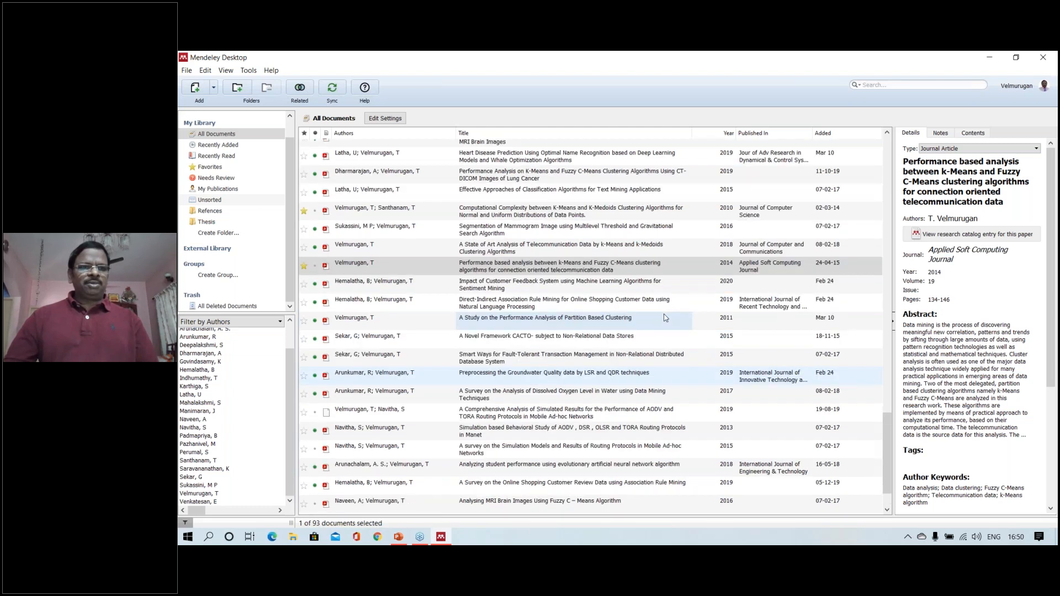
{"action": "scroll", "coordinate": [665, 317], "scroll_direction": "up", "scroll_amount": 15}
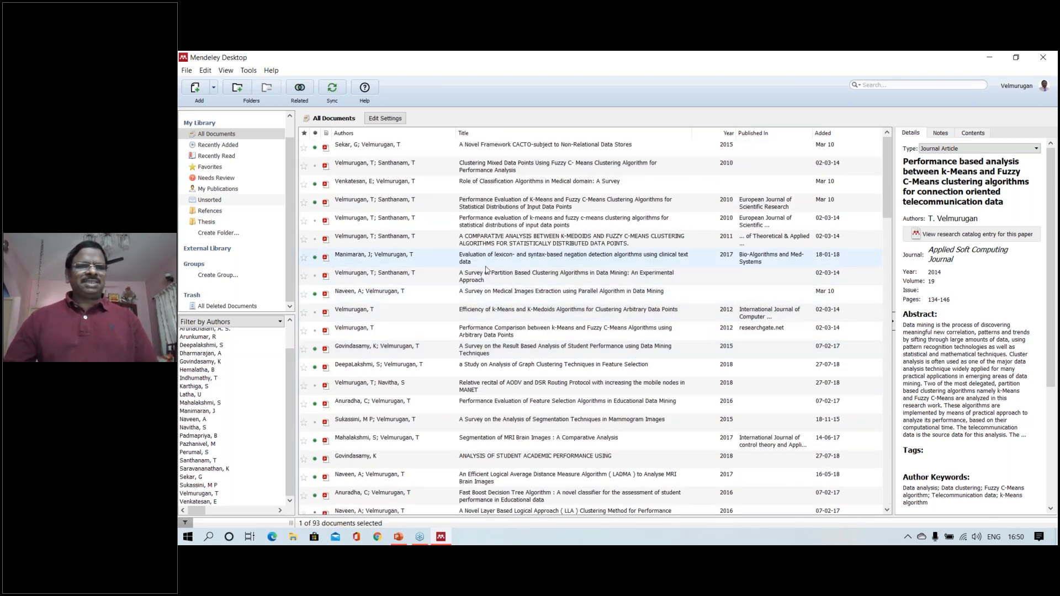
{"action": "left_click", "coordinate": [215, 88]}
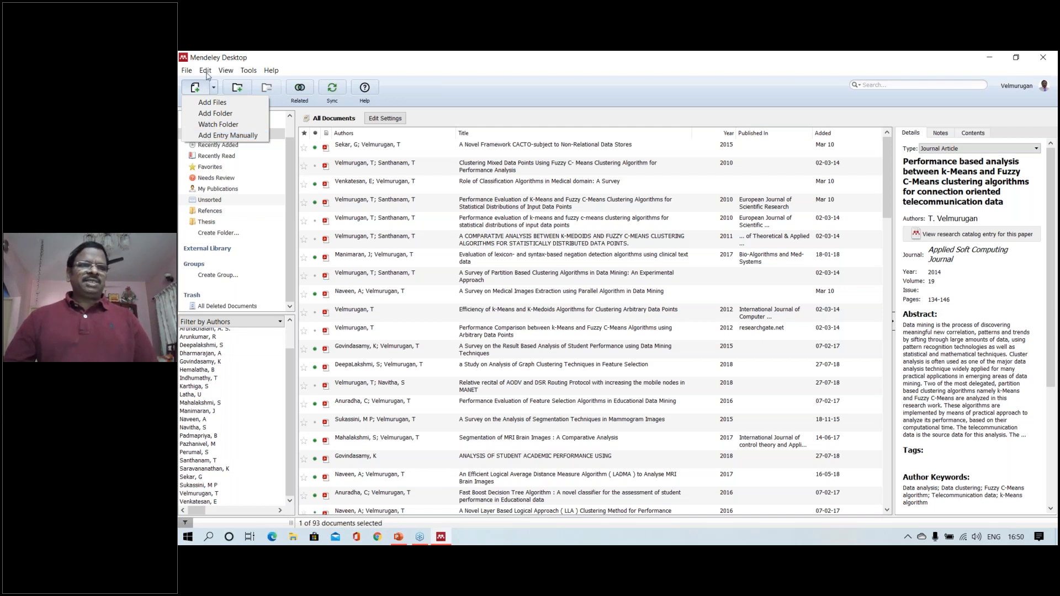
{"action": "left_click", "coordinate": [187, 70]}
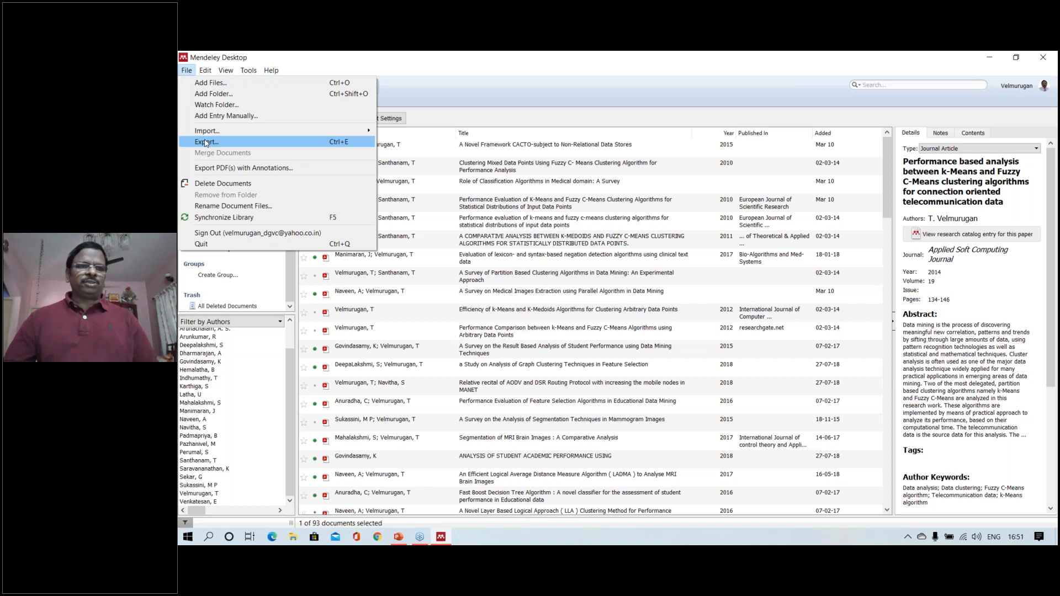
{"action": "mouse_move", "coordinate": [213, 131]}
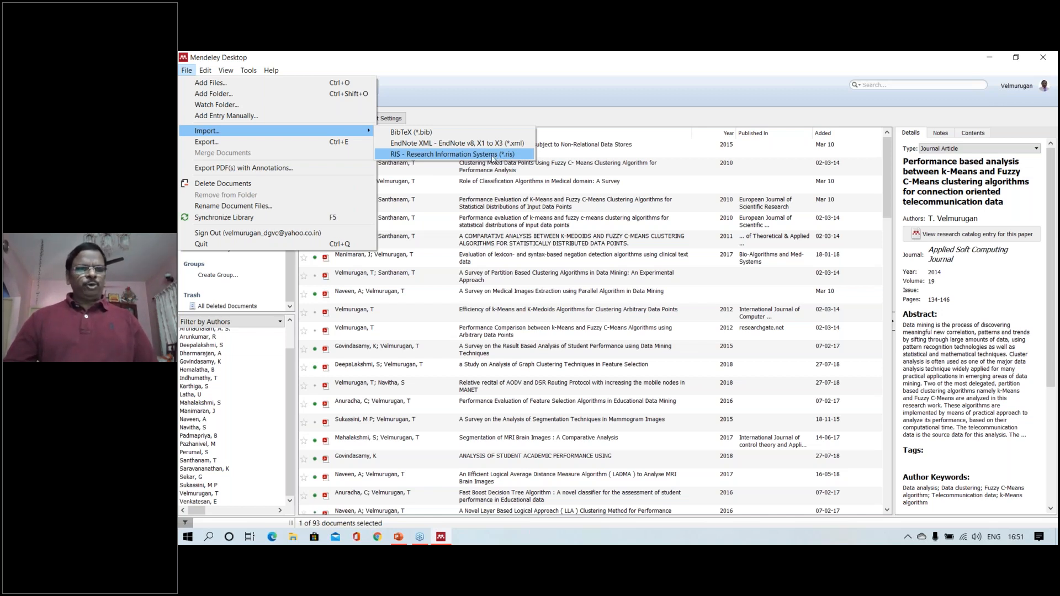
{"action": "left_click", "coordinate": [442, 201]}
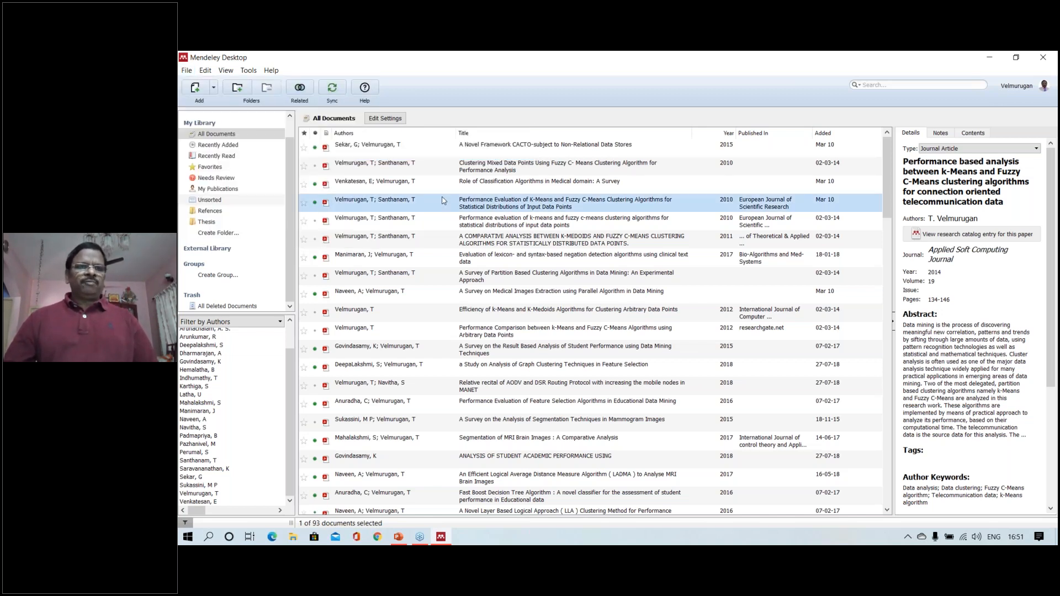
{"action": "left_click", "coordinate": [206, 71]}
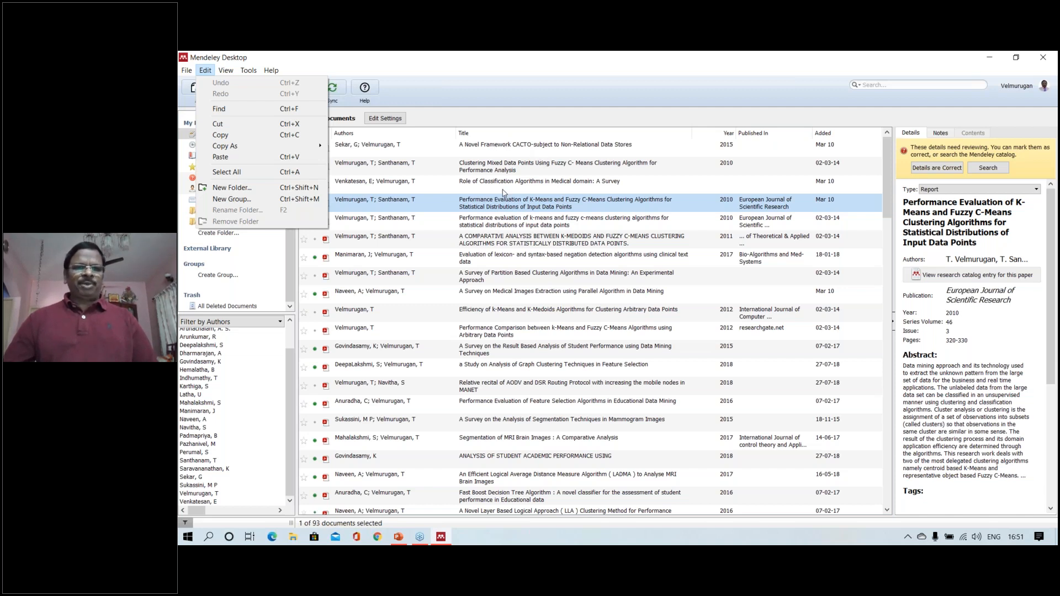
{"action": "left_click", "coordinate": [411, 175]}
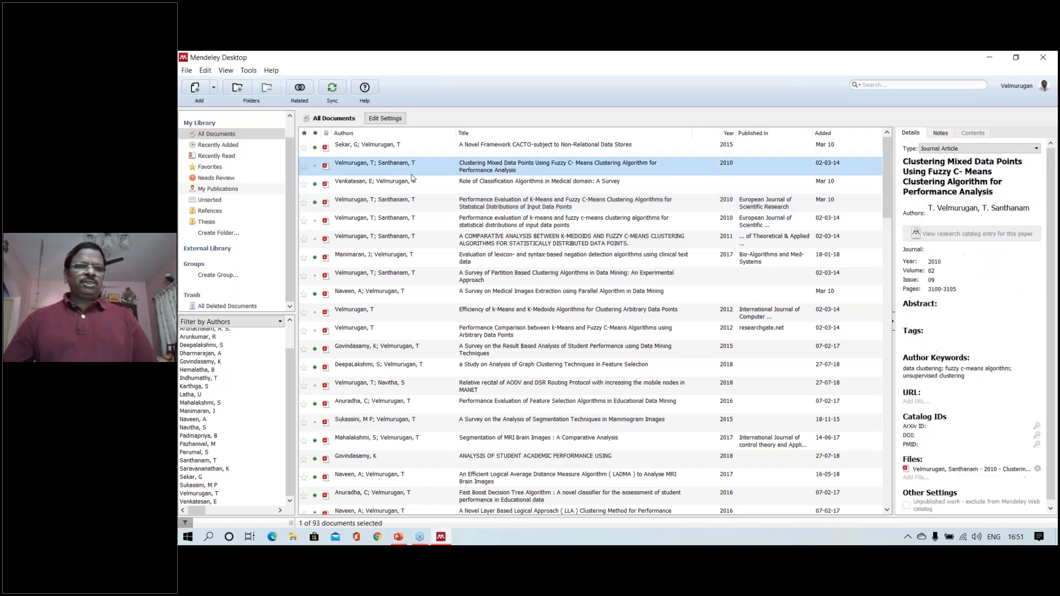
Open the literature search results for Data Analysis and view the details of the "Supporting Information" paper
{"action": "scroll", "coordinate": [249, 133], "scroll_direction": "up", "scroll_amount": 2}
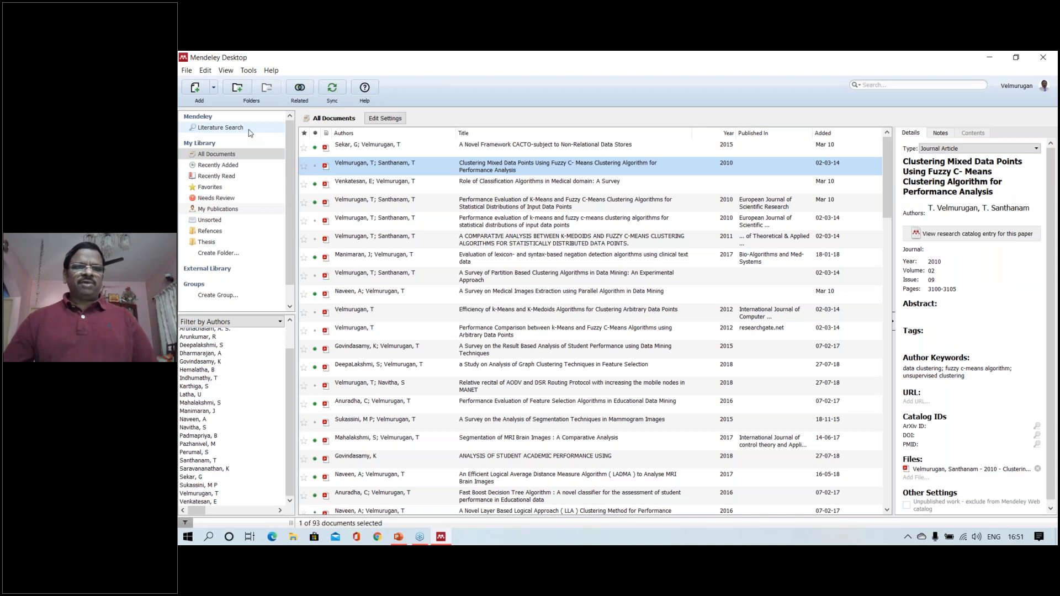
{"action": "left_click", "coordinate": [249, 129]}
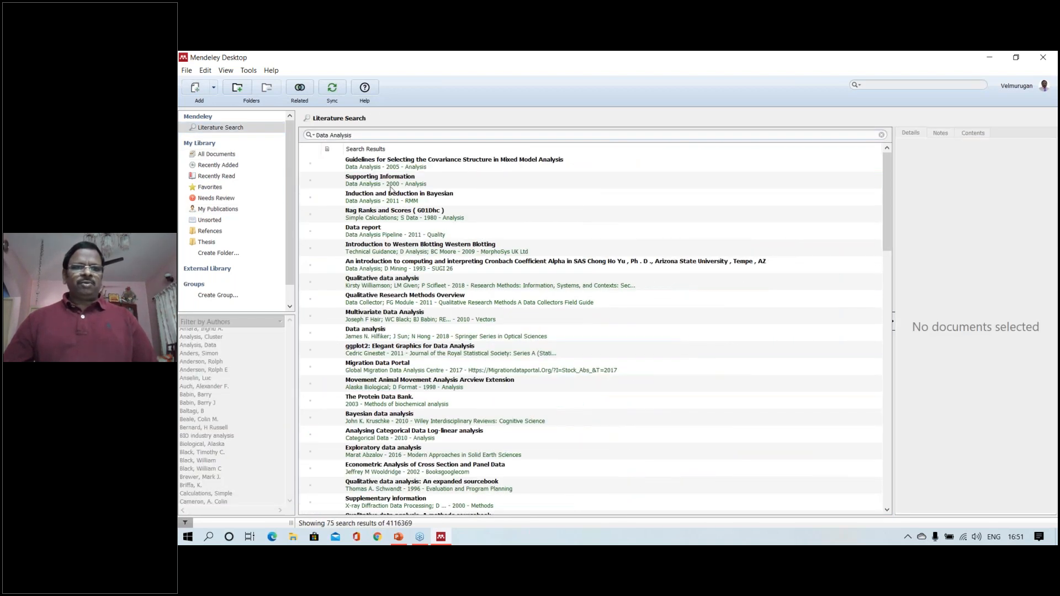
{"action": "left_click", "coordinate": [391, 185]}
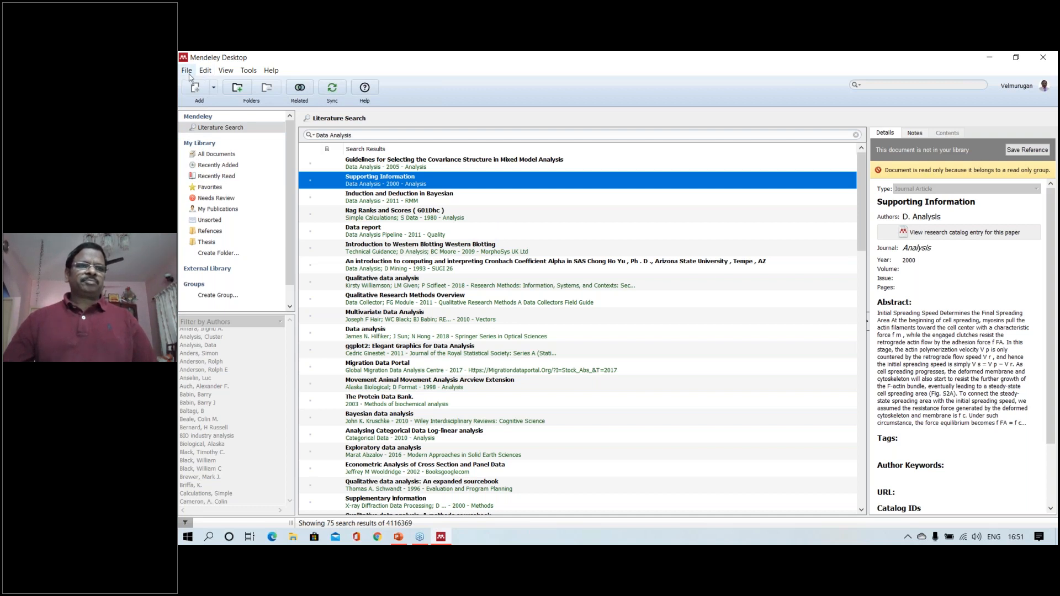
Return to the full list of library documents, look through it, and close Mendeley Desktop
{"action": "left_click", "coordinate": [213, 156]}
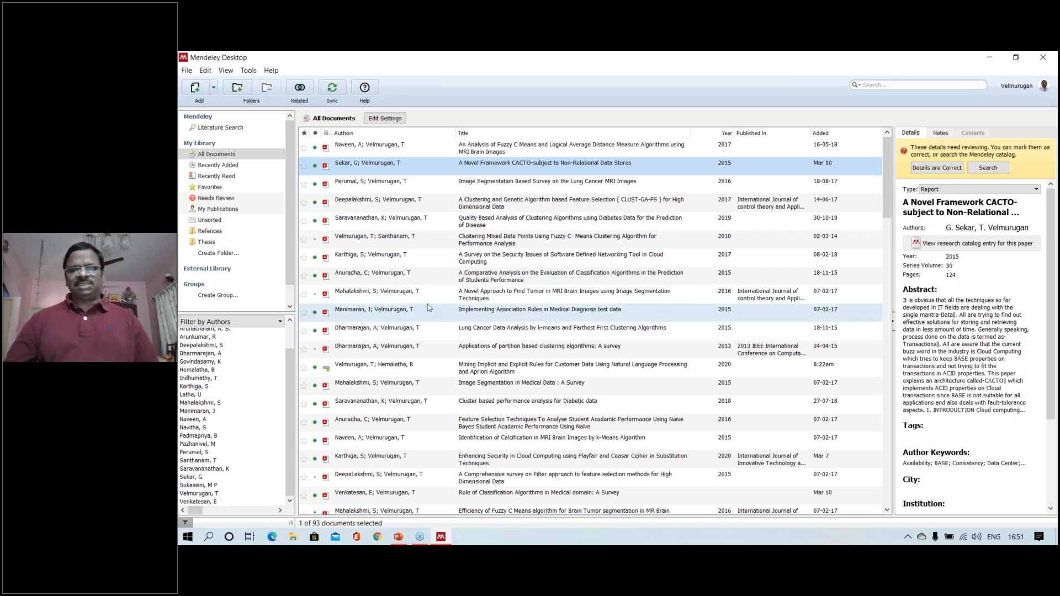
{"action": "scroll", "coordinate": [429, 307], "scroll_direction": "down", "scroll_amount": 15}
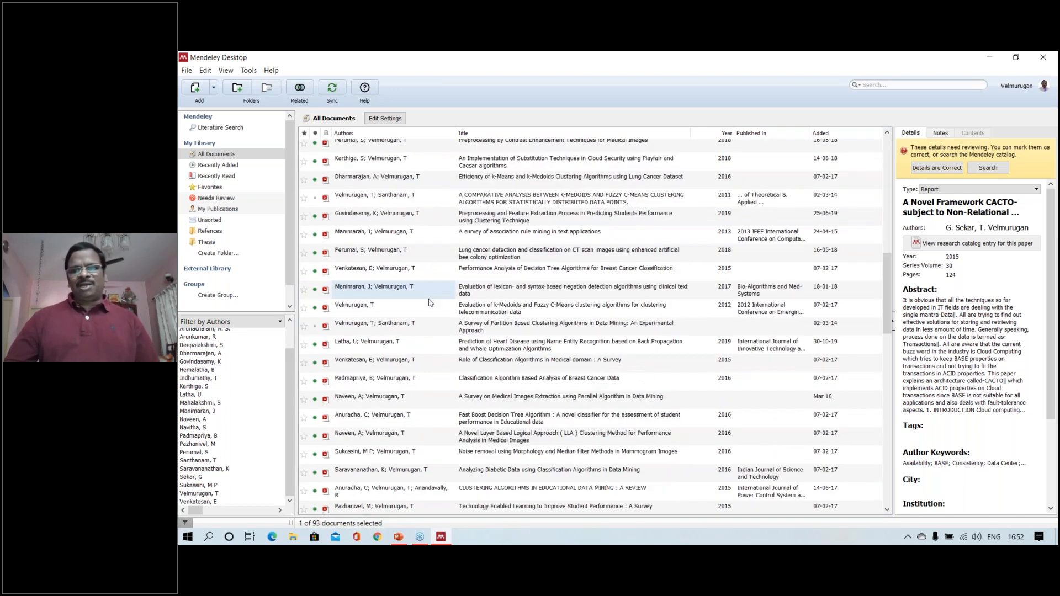
{"action": "scroll", "coordinate": [429, 303], "scroll_direction": "down", "scroll_amount": 10}
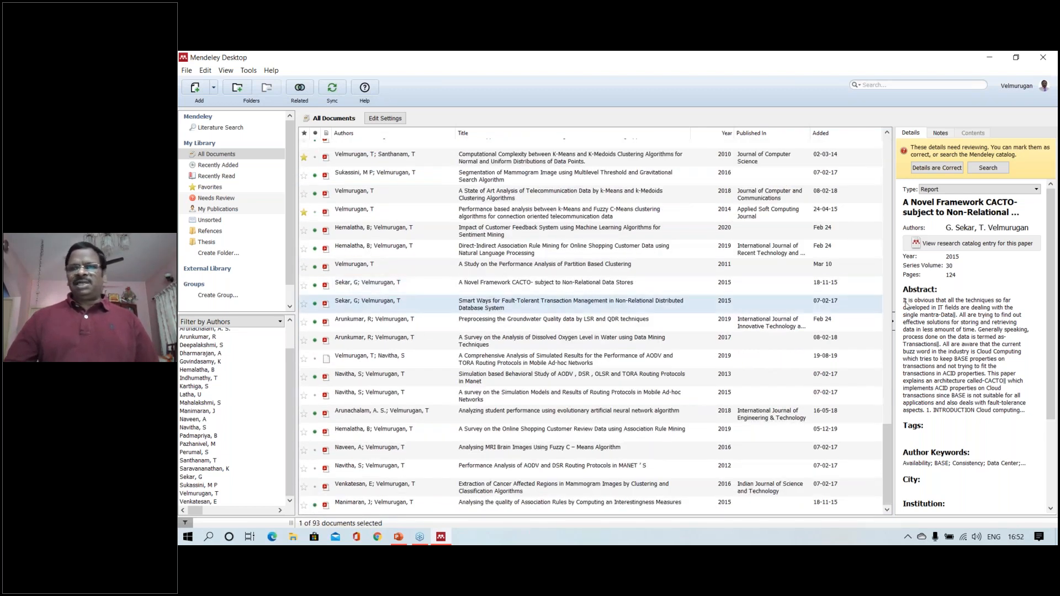
{"action": "left_click", "coordinate": [1042, 61]}
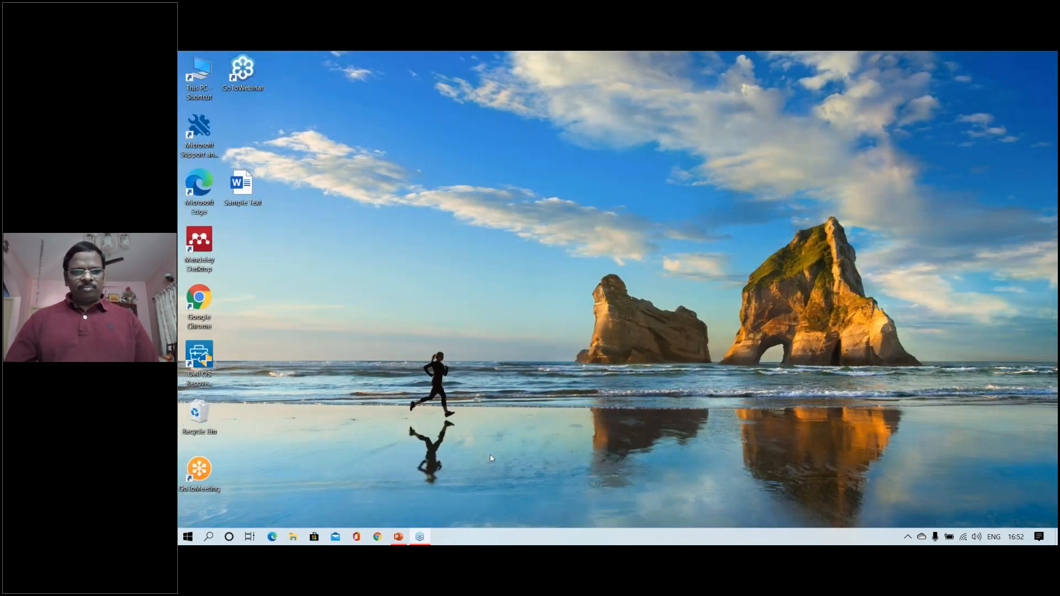
Switch to the Mendeley Reference Manager presentation in PowerPoint and run the slide show from the Mendeley DeskTop slide to the Conclusion slide
{"action": "left_click", "coordinate": [401, 541]}
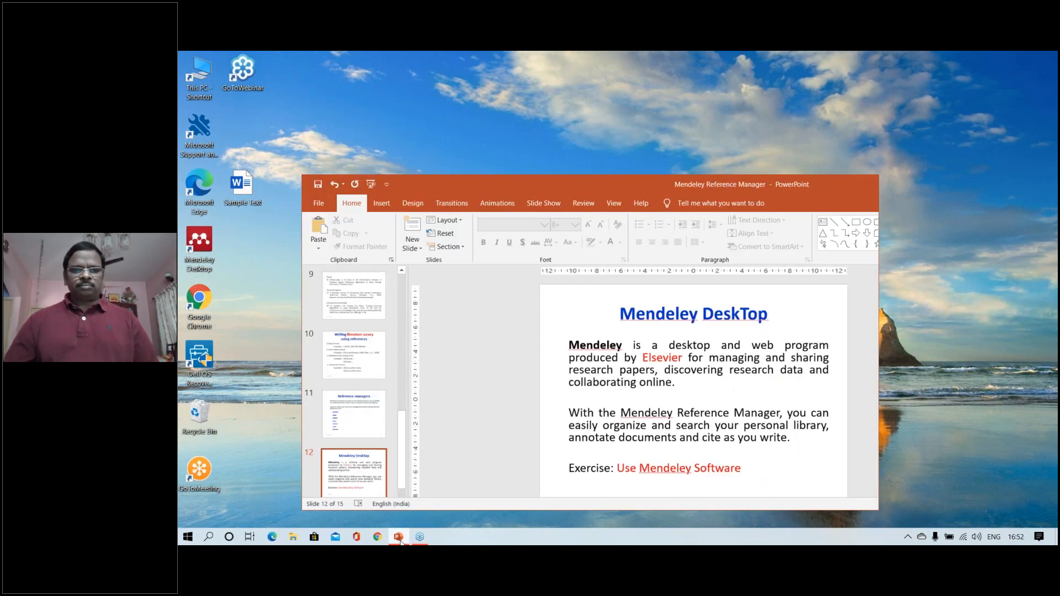
{"action": "left_click", "coordinate": [400, 540]}
{"action": "left_click", "coordinate": [400, 540]}
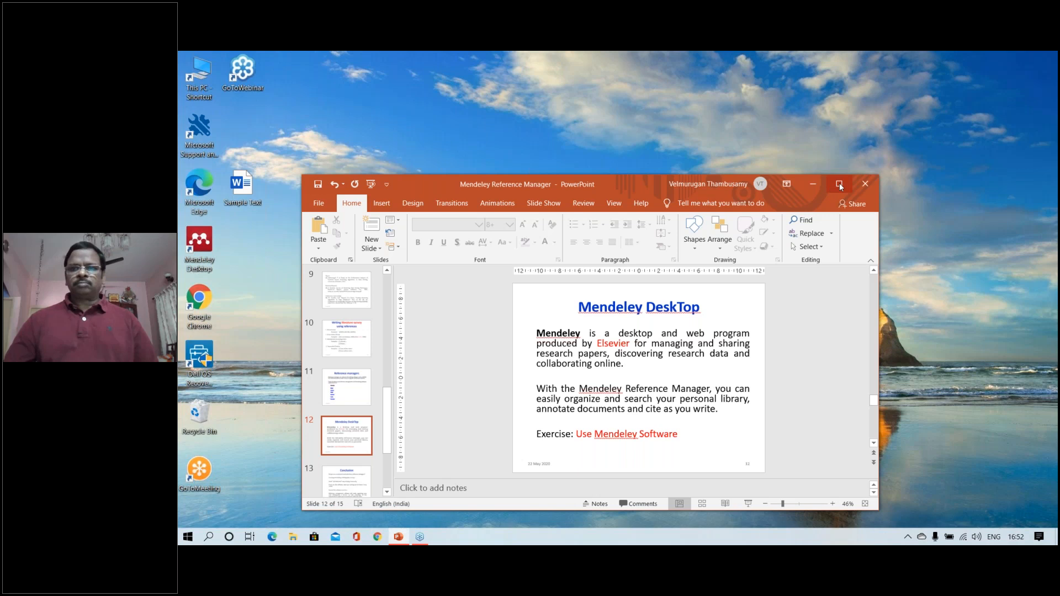
{"action": "left_click", "coordinate": [840, 184]}
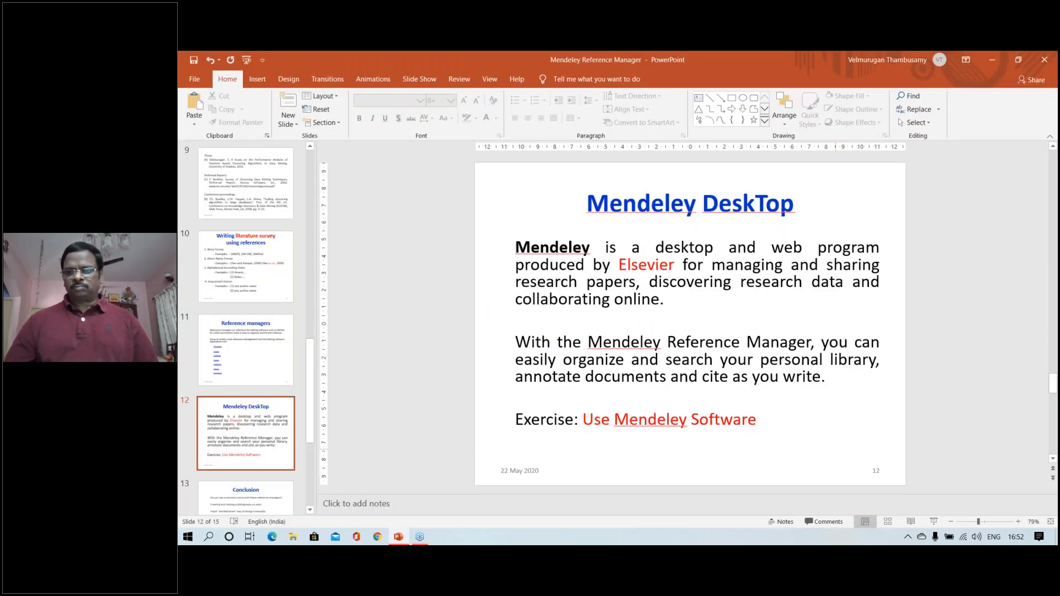
{"action": "left_click", "coordinate": [935, 522]}
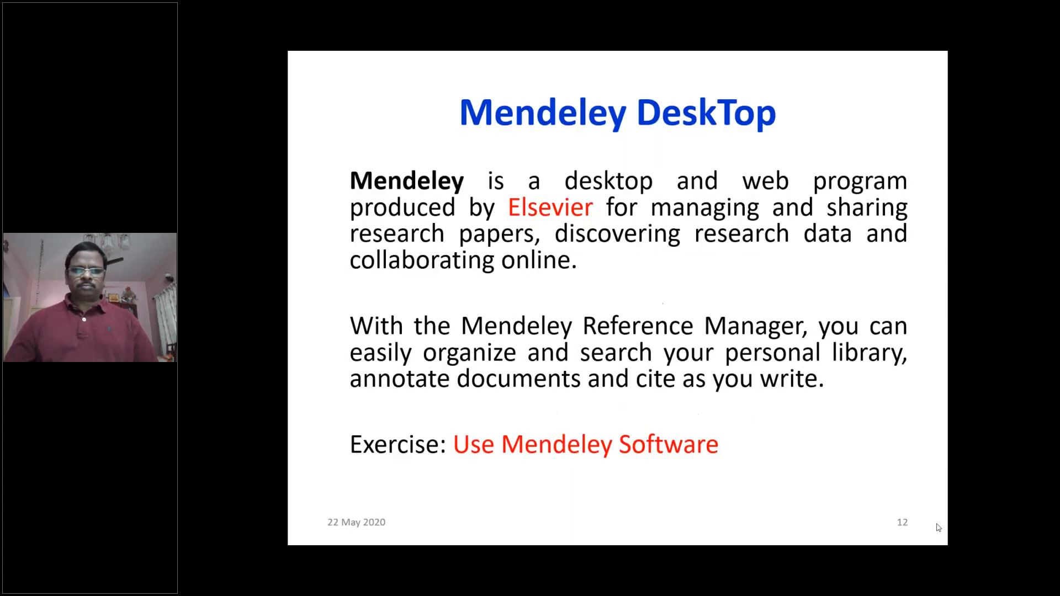
{"action": "left_click", "coordinate": [826, 461]}
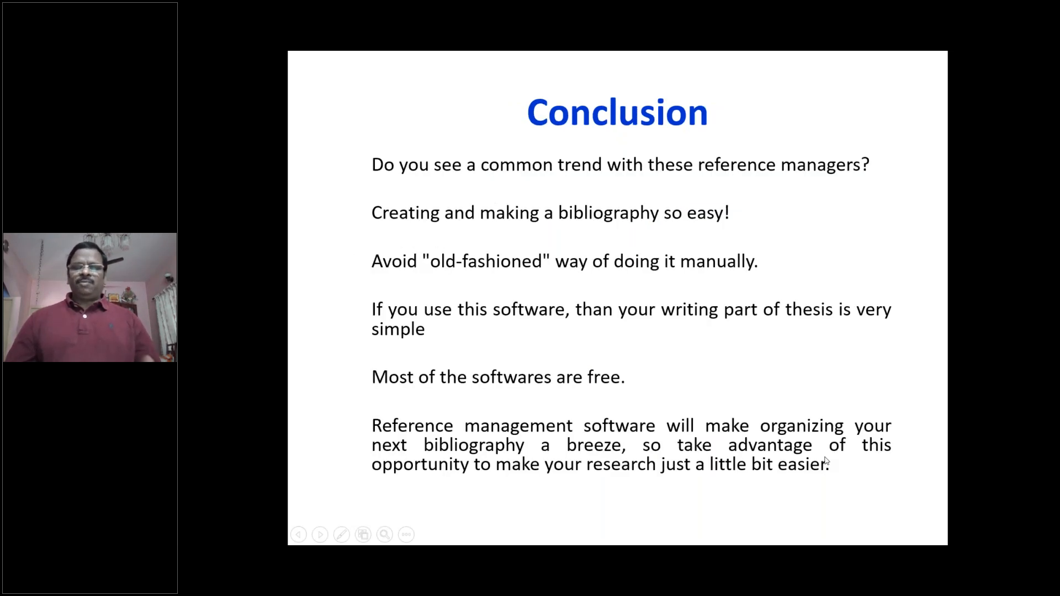